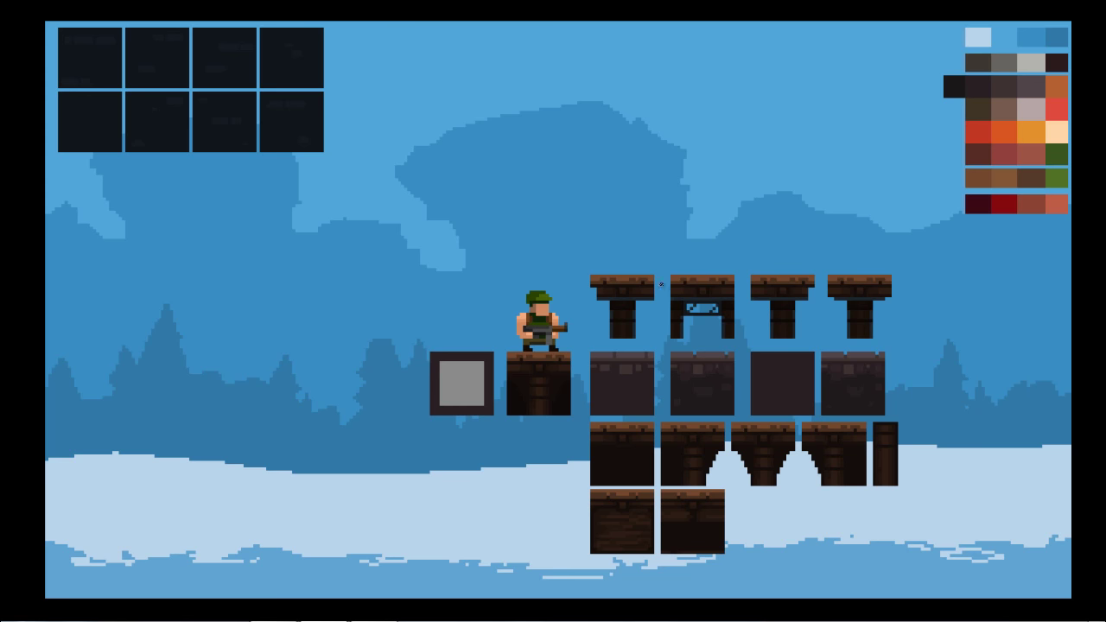
Make the Юниты layer active and draw a rectangular selection around the standing soldier
{"action": "key", "text": "F7"}
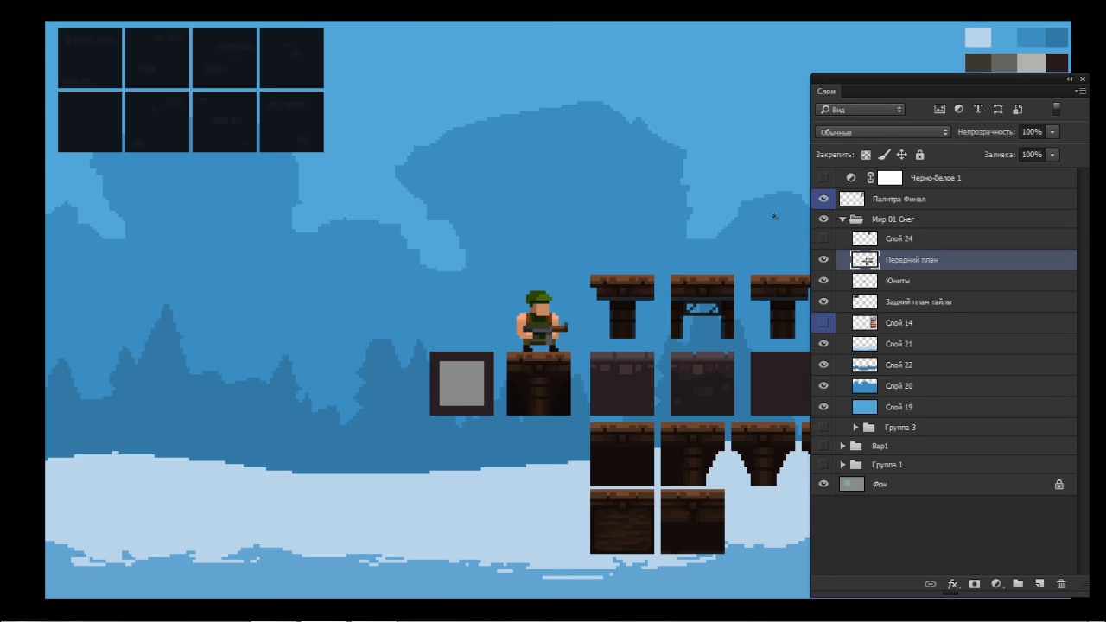
{"action": "left_click", "coordinate": [824, 281]}
{"action": "left_click", "coordinate": [825, 281]}
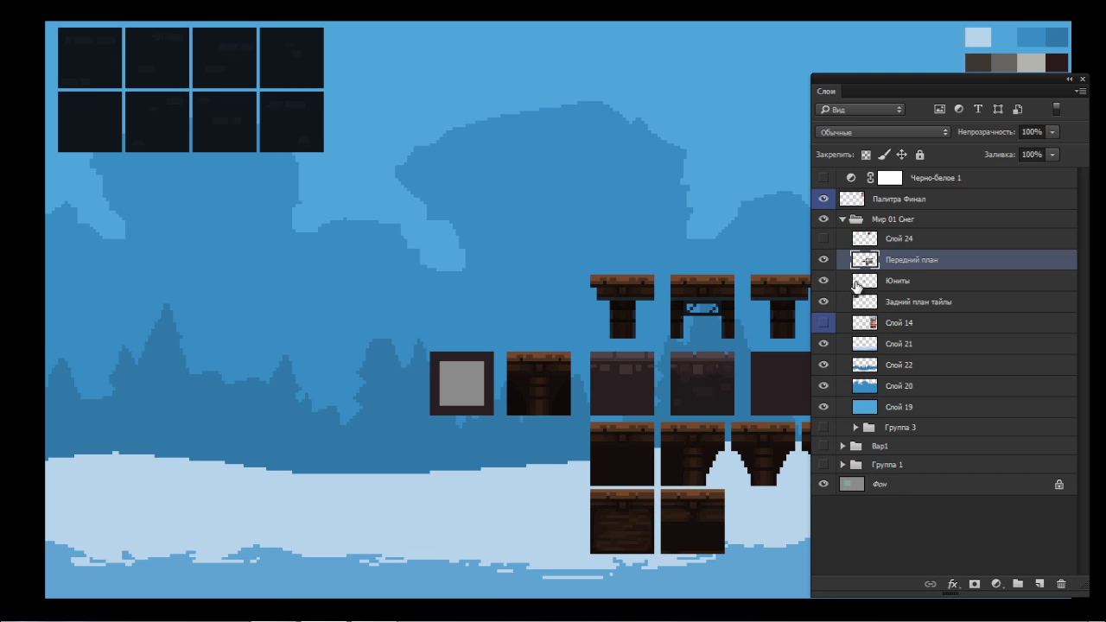
{"action": "left_click", "coordinate": [864, 281]}
{"action": "left_click_drag", "start_coordinate": [494, 271], "coordinate": [578, 357]}
{"action": "scroll", "coordinate": [608, 275], "scroll_direction": "down", "scroll_amount": 2}
Copy the soldier onto the first upper platform and flip the copy horizontally
{"action": "key", "text": "f"}
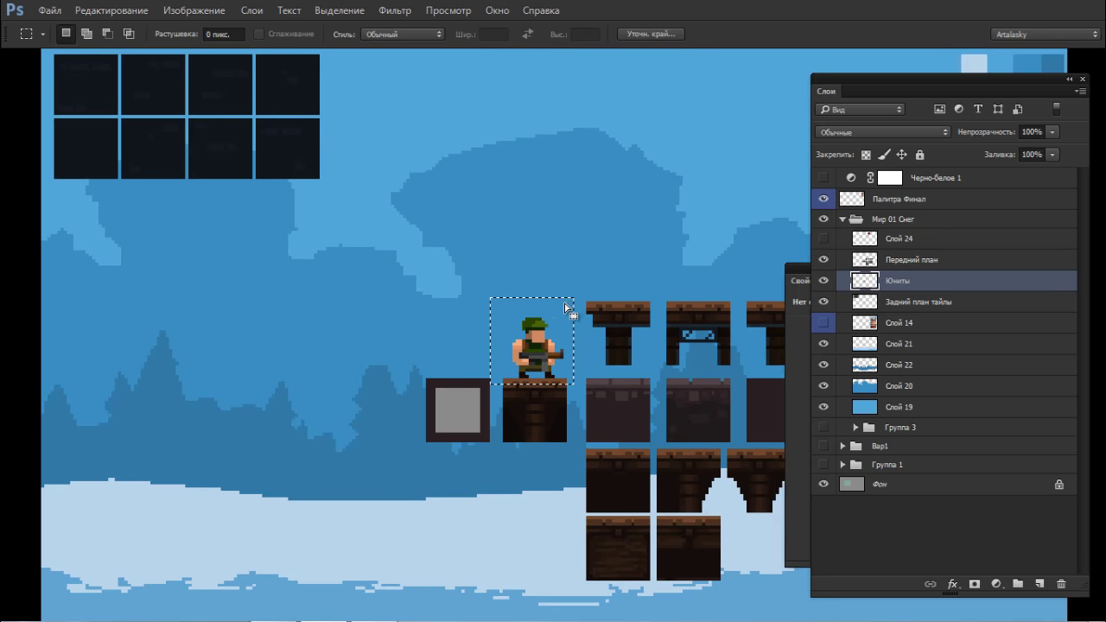
{"action": "key", "text": "f"}
{"action": "key", "text": "f"}
{"action": "left_click", "coordinate": [538, 309]}
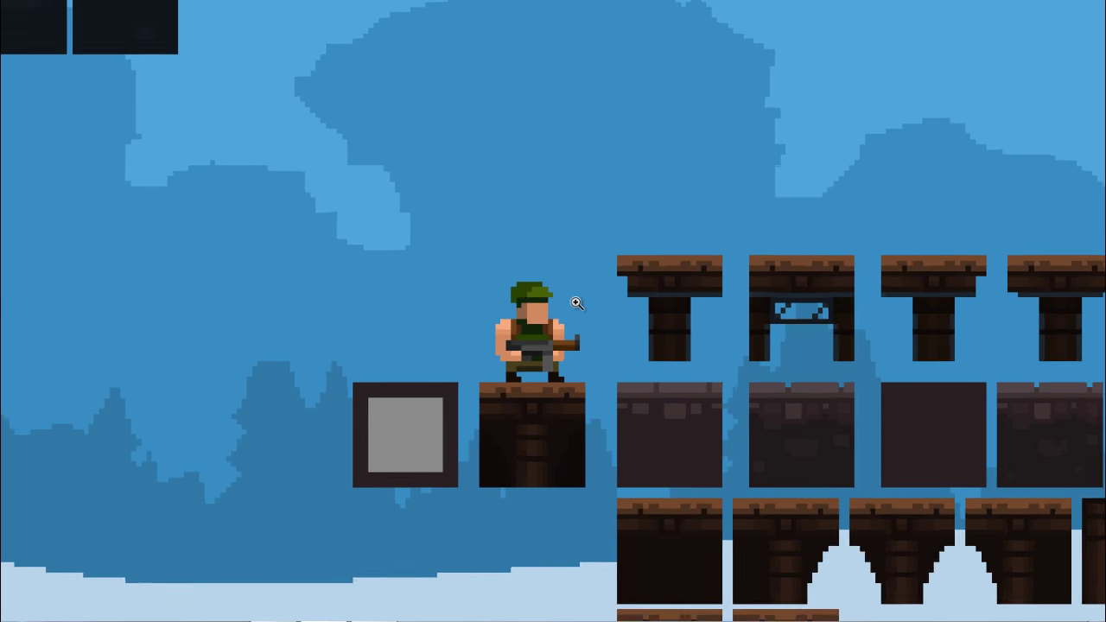
{"action": "left_click_drag", "start_coordinate": [537, 358], "coordinate": [667, 229]}
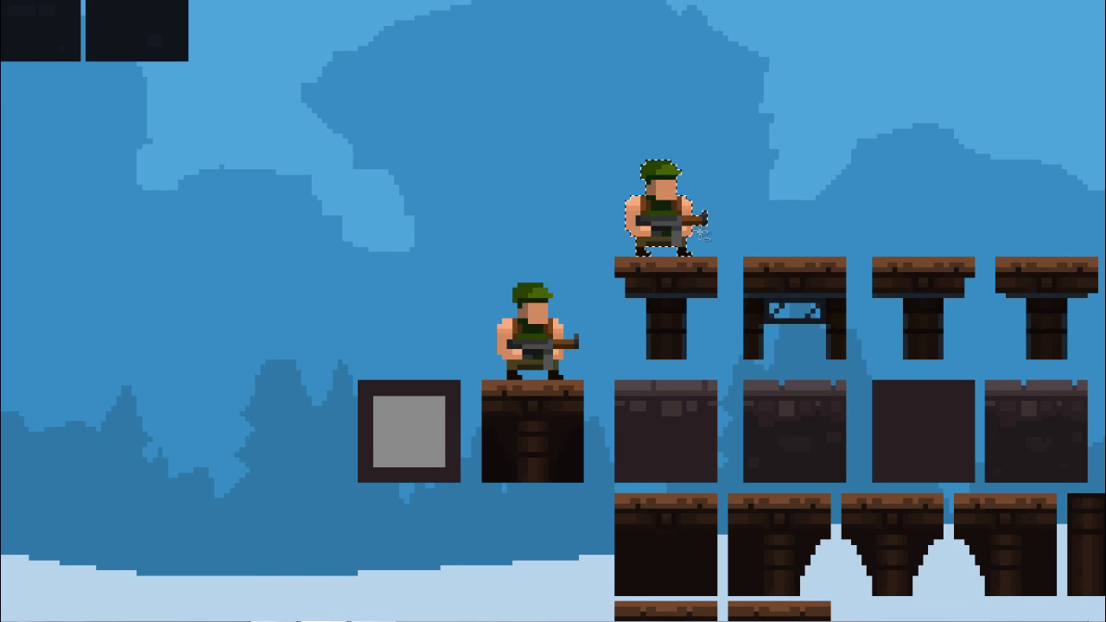
{"action": "key", "text": "f"}
{"action": "left_click", "coordinate": [128, 13]}
{"action": "mouse_move", "coordinate": [221, 330]}
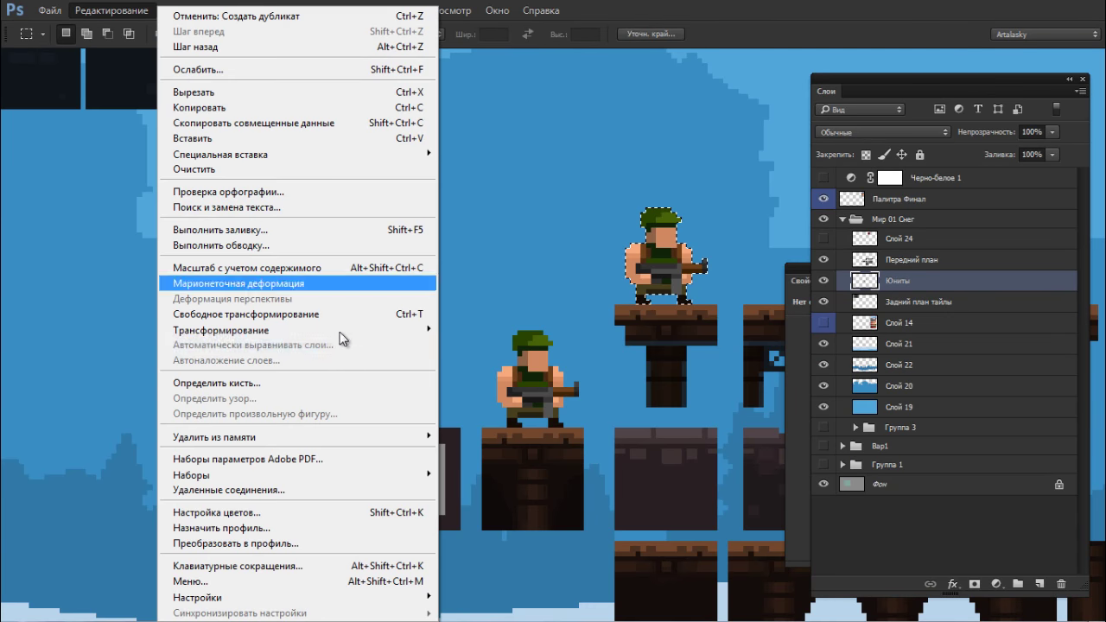
{"action": "left_click", "coordinate": [535, 508]}
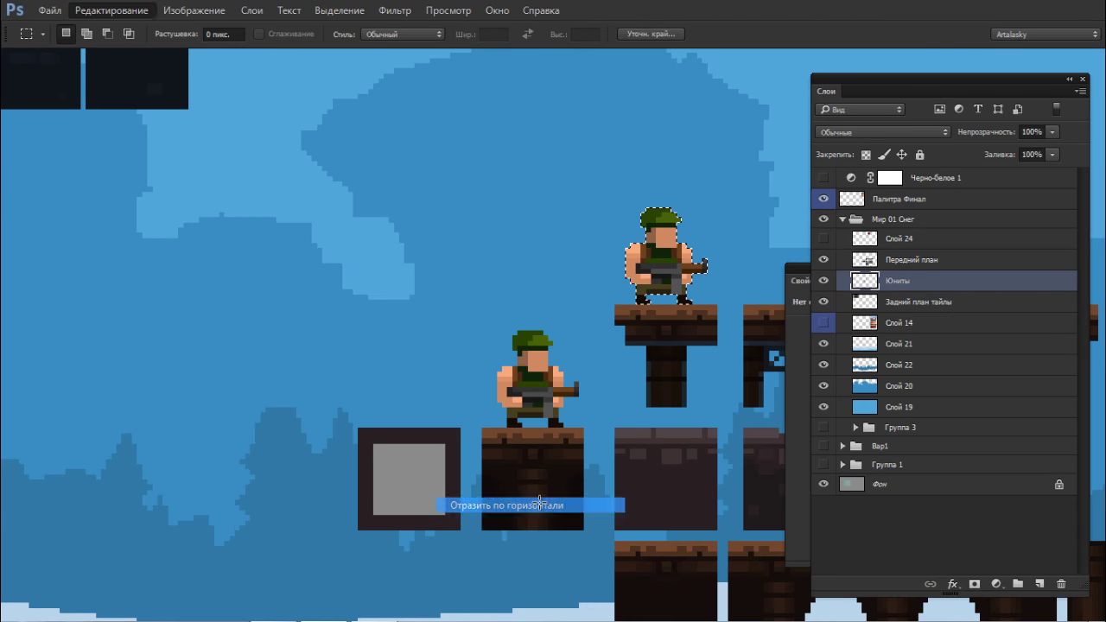
{"action": "key", "text": "f"}
{"action": "key", "text": "f"}
{"action": "key", "text": "ctrl+d"}
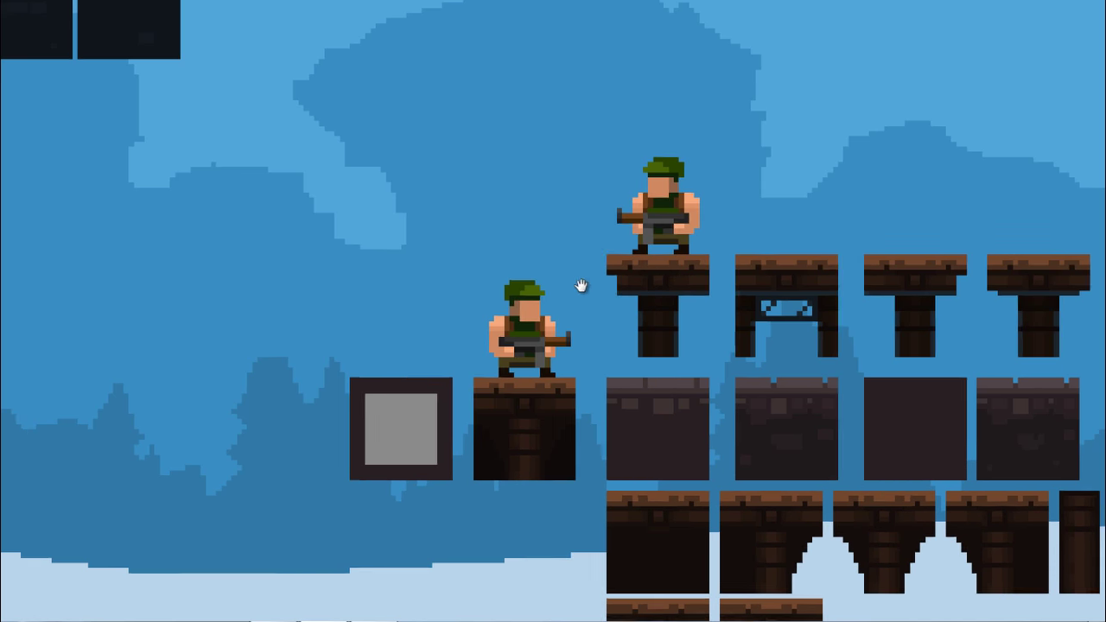
Copy the upper-platform soldier onto the next platform to the right
{"action": "scroll", "coordinate": [580, 289], "scroll_direction": "right", "scroll_amount": 2}
{"action": "left_click_drag", "start_coordinate": [551, 135], "coordinate": [658, 255]}
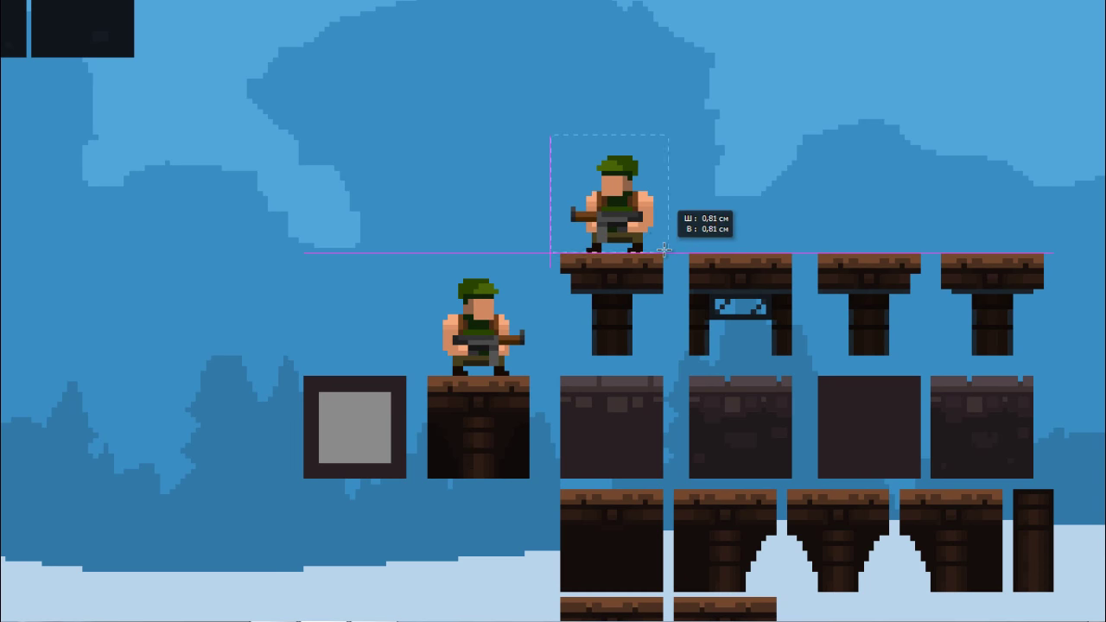
{"action": "left_click_drag", "start_coordinate": [638, 210], "coordinate": [981, 217]}
{"action": "key", "text": "ctrl+d"}
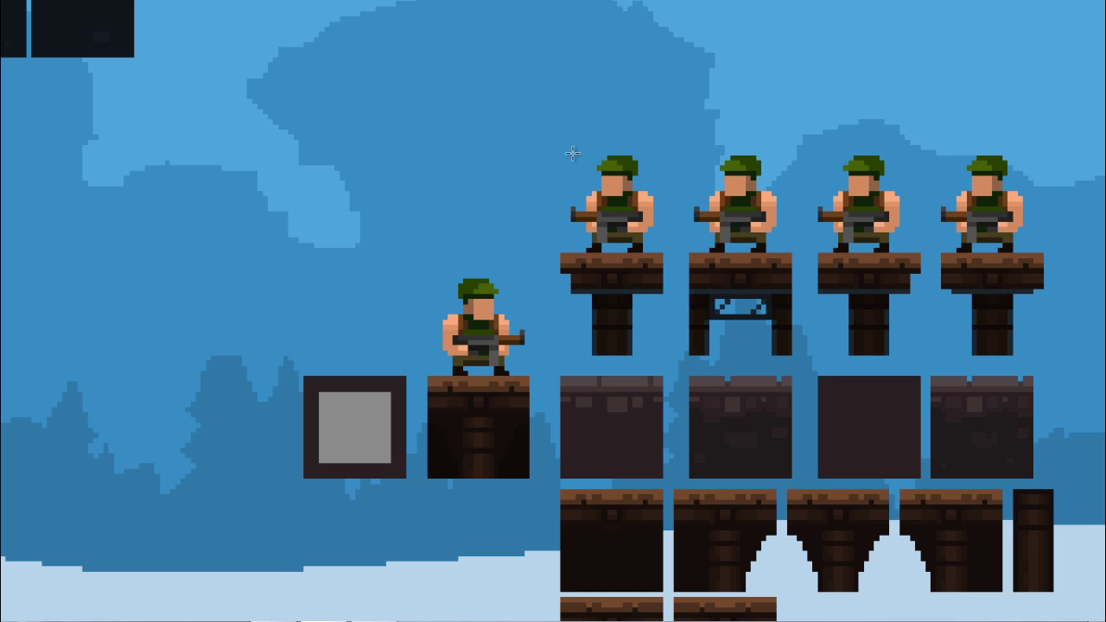
Flip the leftmost raised soldier horizontally and nudge it slightly left
{"action": "left_click_drag", "start_coordinate": [573, 153], "coordinate": [663, 245]}
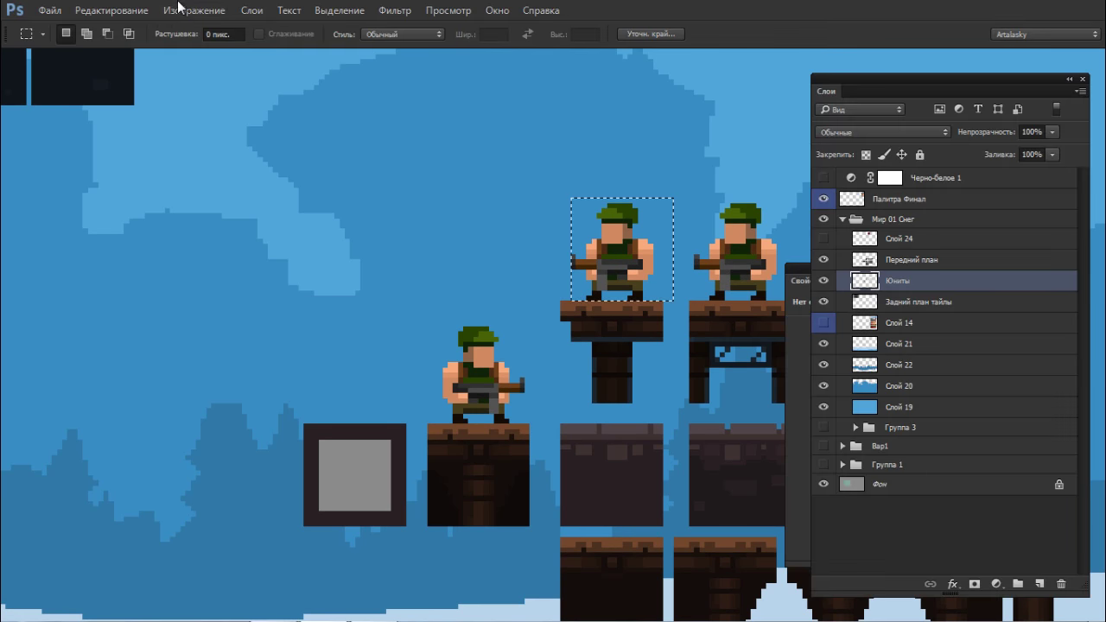
{"action": "left_click", "coordinate": [119, 11]}
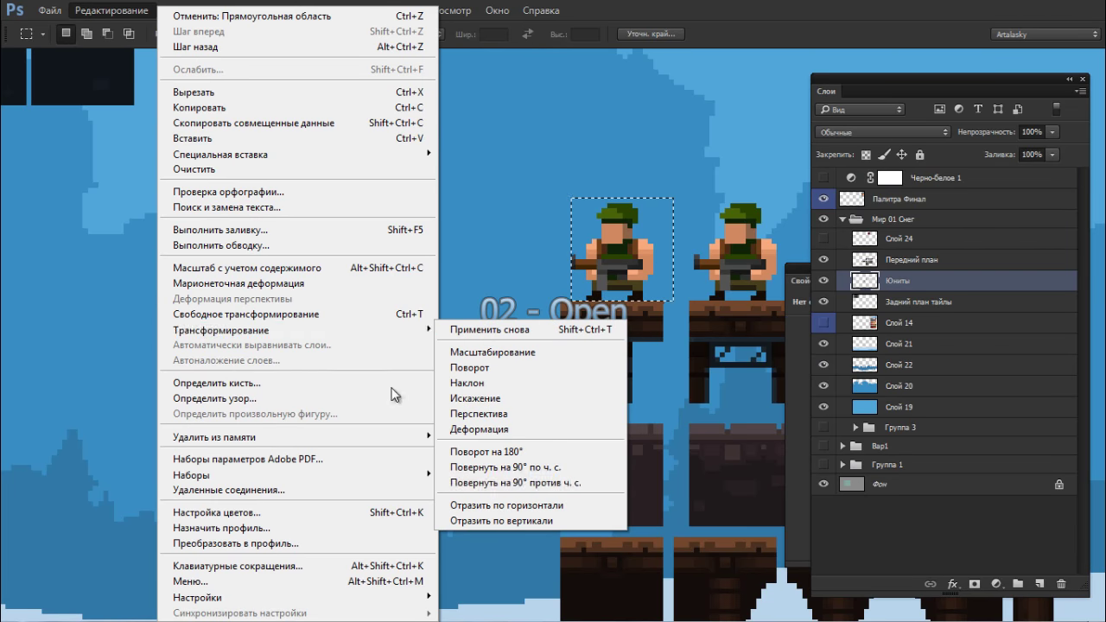
{"action": "left_click", "coordinate": [489, 502]}
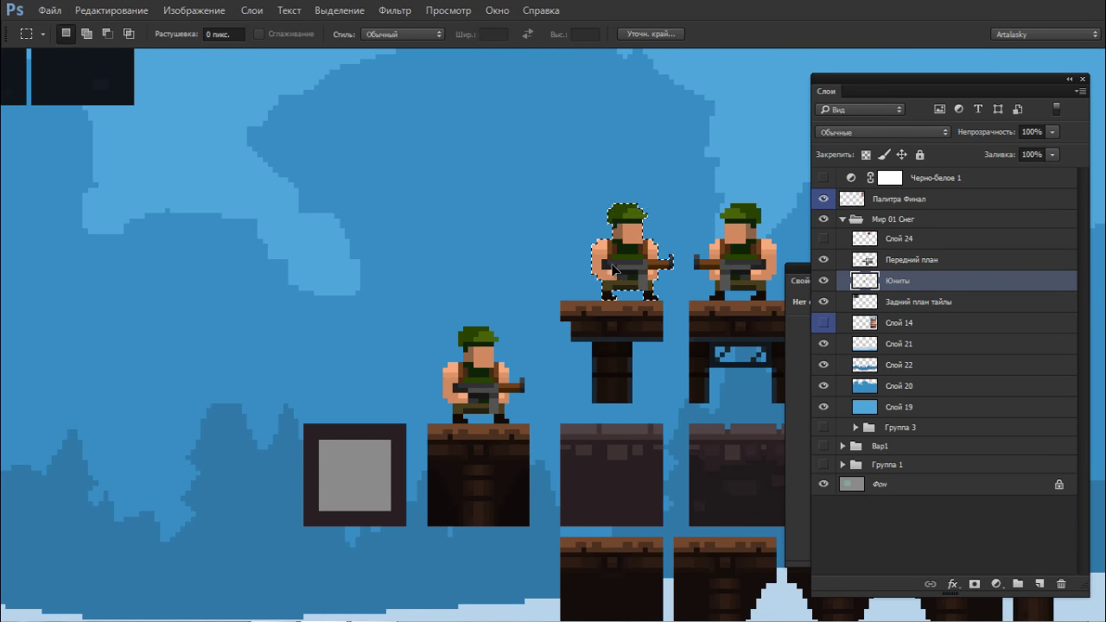
{"action": "left_click_drag", "start_coordinate": [627, 260], "coordinate": [611, 260]}
In full-screen view, paint a small dark-red mark above the leftmost raised soldier
{"action": "key", "text": "f"}
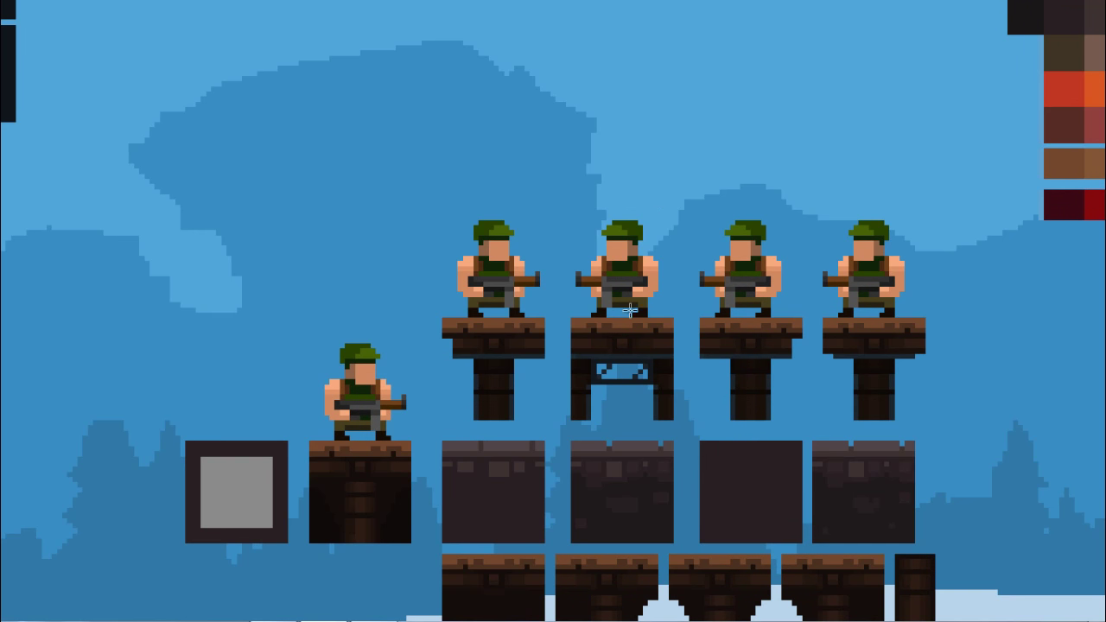
{"action": "left_click_drag", "start_coordinate": [553, 254], "coordinate": [513, 239]}
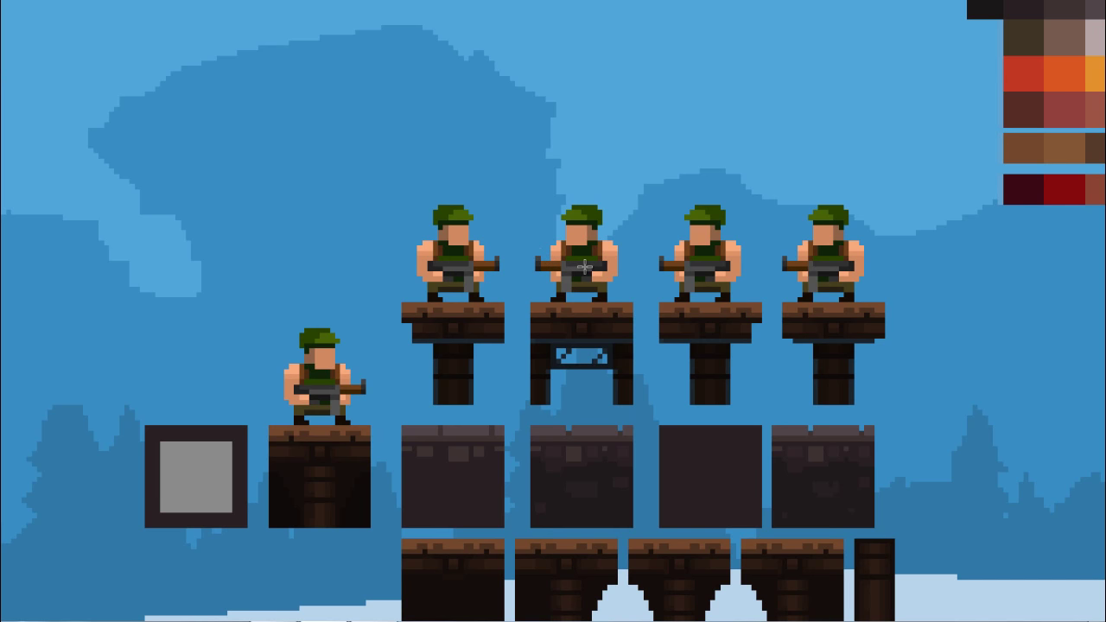
{"action": "left_click_drag", "start_coordinate": [728, 234], "coordinate": [666, 223]}
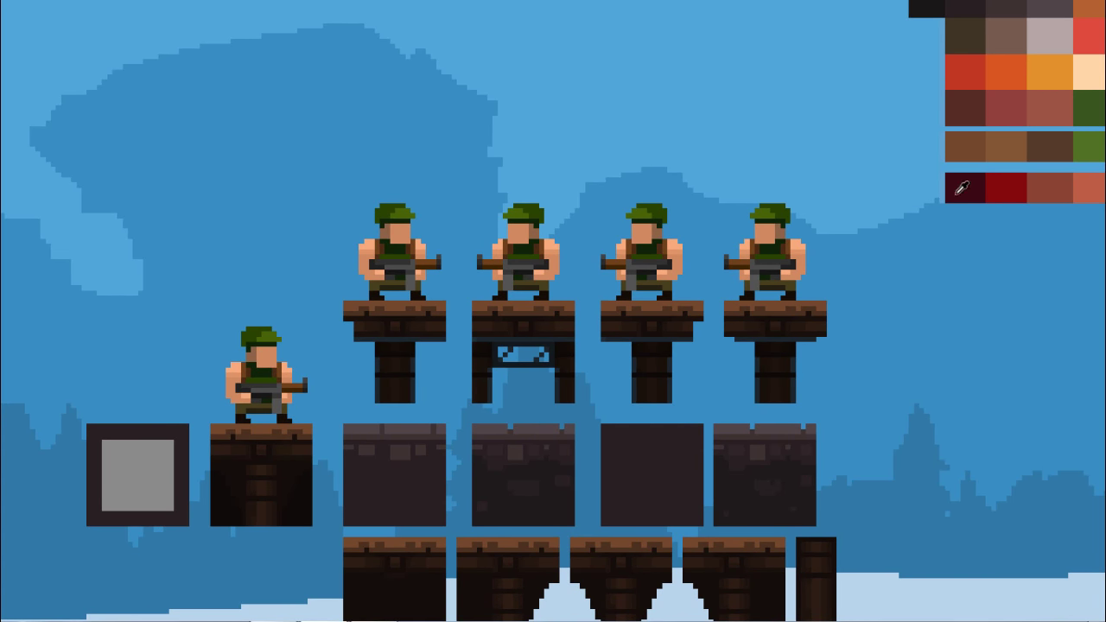
{"action": "left_click", "coordinate": [371, 180]}
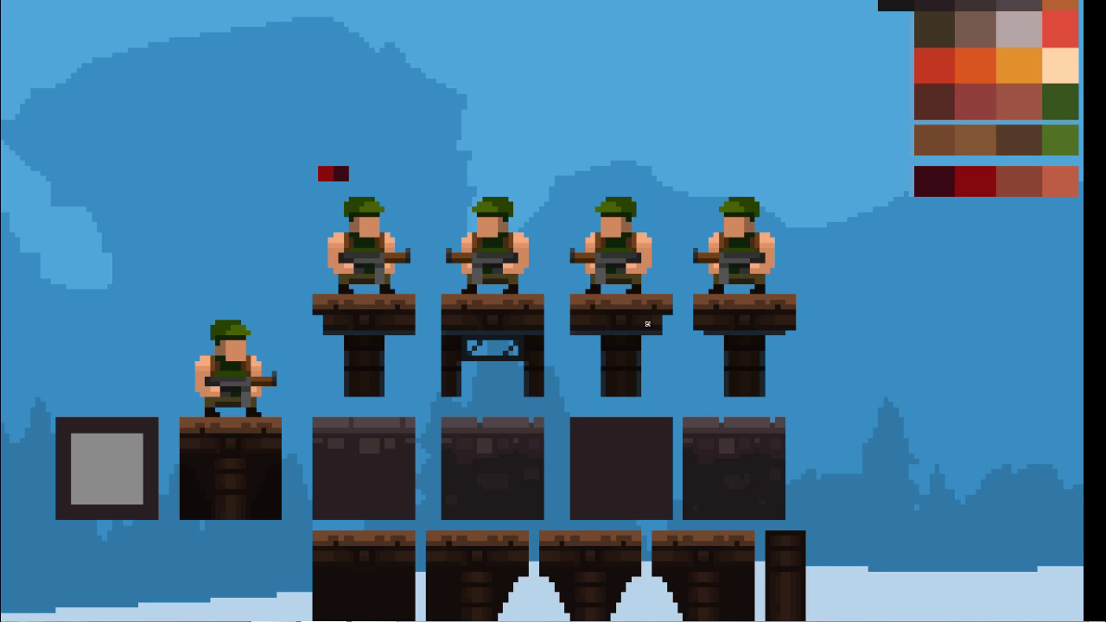
{"action": "left_click_drag", "start_coordinate": [658, 256], "coordinate": [677, 286]}
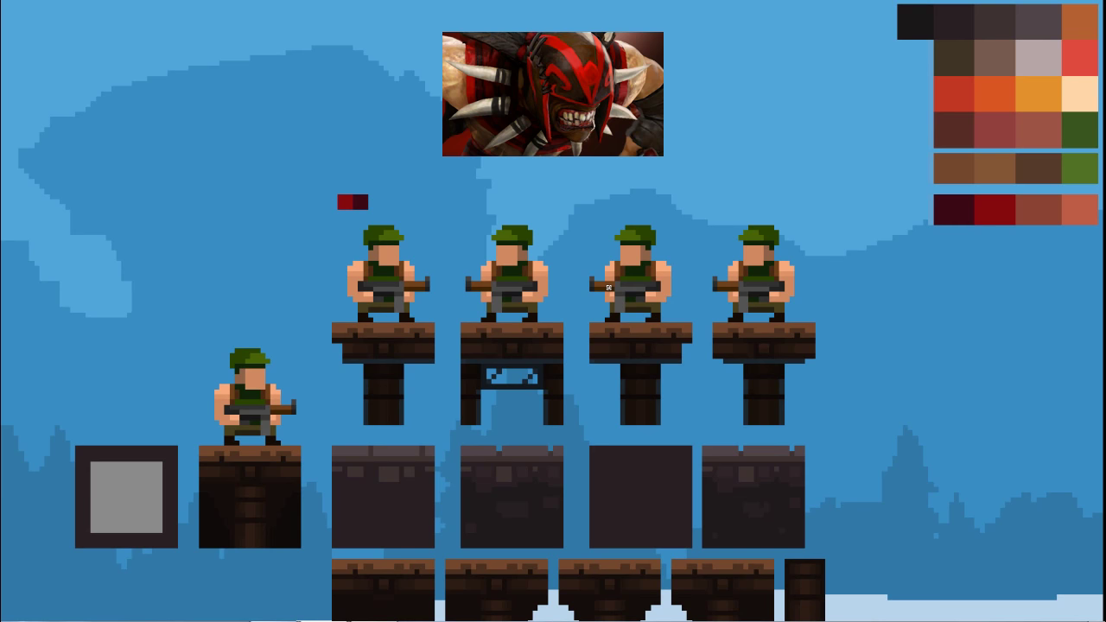
Paint over the soldier's gun in olive green and shift his head sideways
{"action": "scroll", "coordinate": [387, 272], "scroll_direction": "up", "scroll_amount": 1}
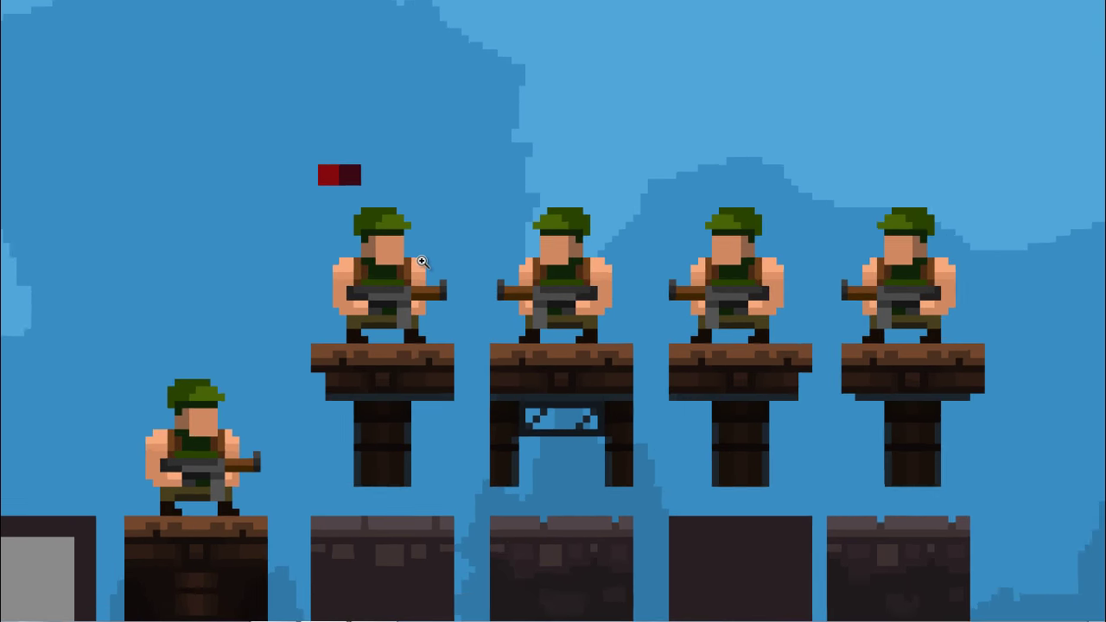
{"action": "scroll", "coordinate": [423, 262], "scroll_direction": "up", "scroll_amount": 1}
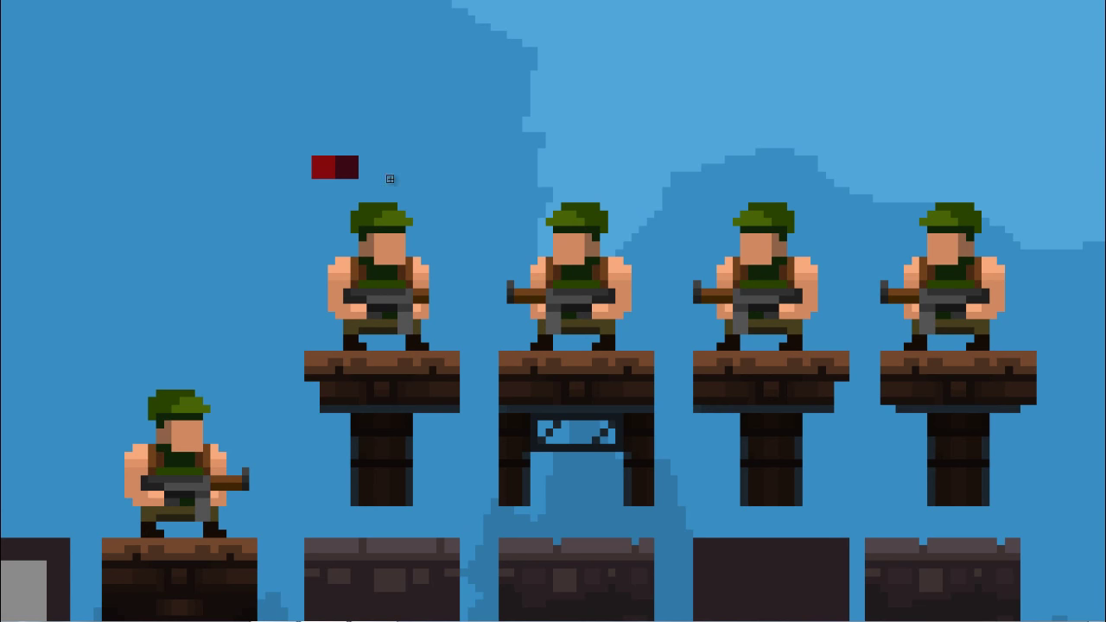
{"action": "left_click", "coordinate": [383, 318], "text": "ctrl"}
{"action": "left_click", "coordinate": [406, 312]}
{"action": "mouse_move", "coordinate": [351, 203]}
{"action": "left_mouse_down"}
{"action": "mouse_move", "coordinate": [418, 248]}
{"action": "mouse_move", "coordinate": [408, 266]}
{"action": "mouse_move", "coordinate": [419, 253]}
{"action": "left_mouse_up"}
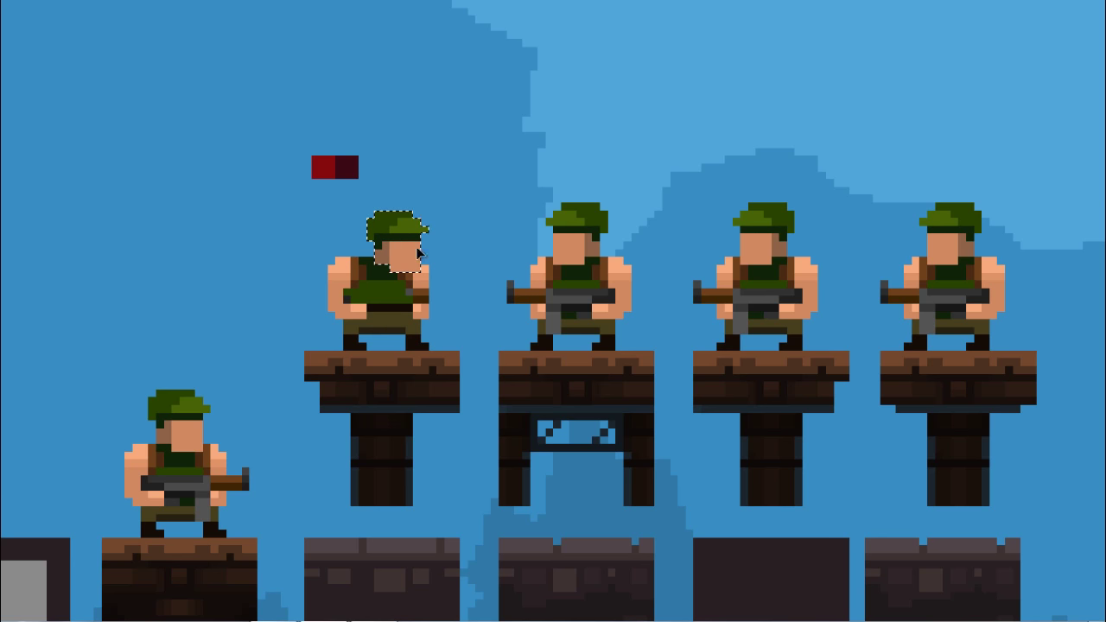
{"action": "left_click", "coordinate": [438, 275]}
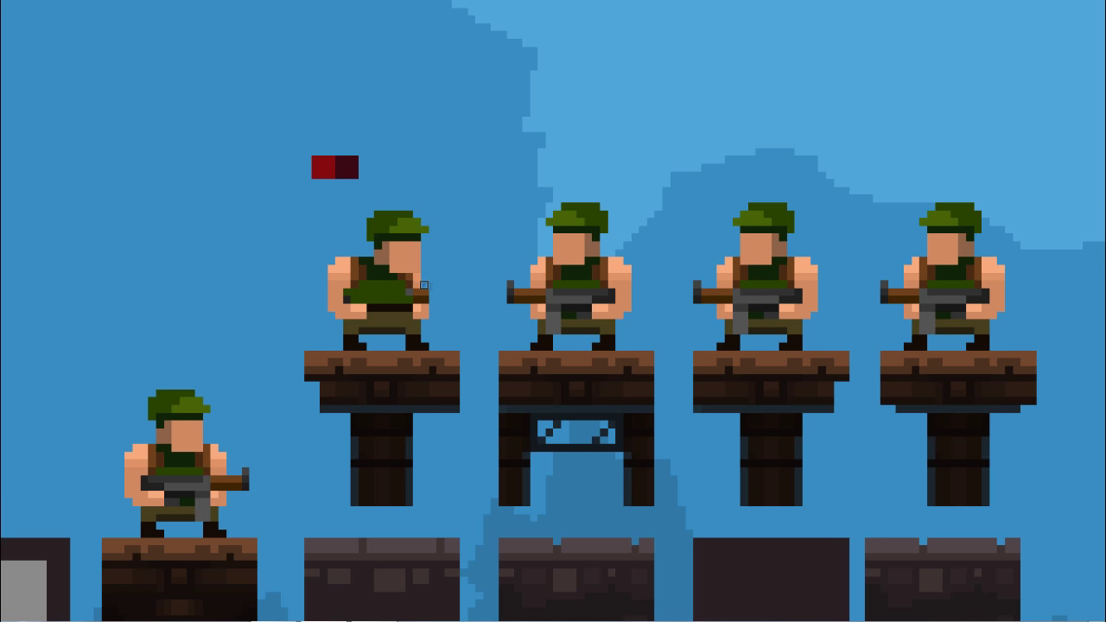
Erase leftover gun pixels and draw both bare arms, the right ending in a fist
{"action": "left_click_drag", "start_coordinate": [424, 285], "coordinate": [416, 305]}
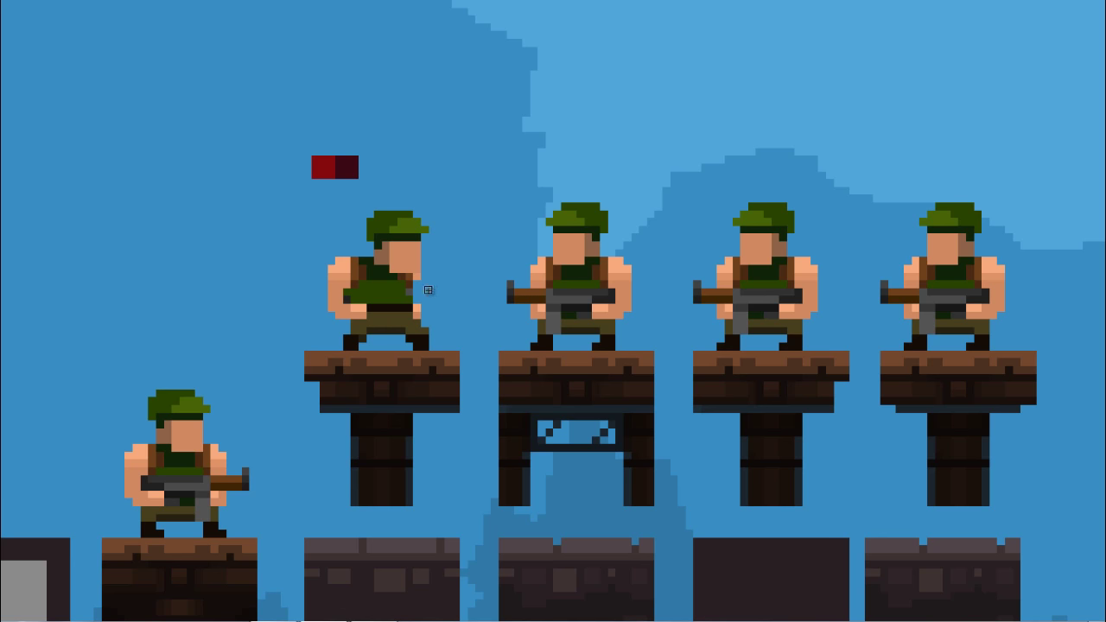
{"action": "mouse_move", "coordinate": [369, 311]}
{"action": "left_mouse_down"}
{"action": "mouse_move", "coordinate": [384, 306]}
{"action": "mouse_move", "coordinate": [351, 320]}
{"action": "mouse_move", "coordinate": [372, 303]}
{"action": "mouse_move", "coordinate": [337, 291]}
{"action": "mouse_move", "coordinate": [379, 313]}
{"action": "left_mouse_up"}
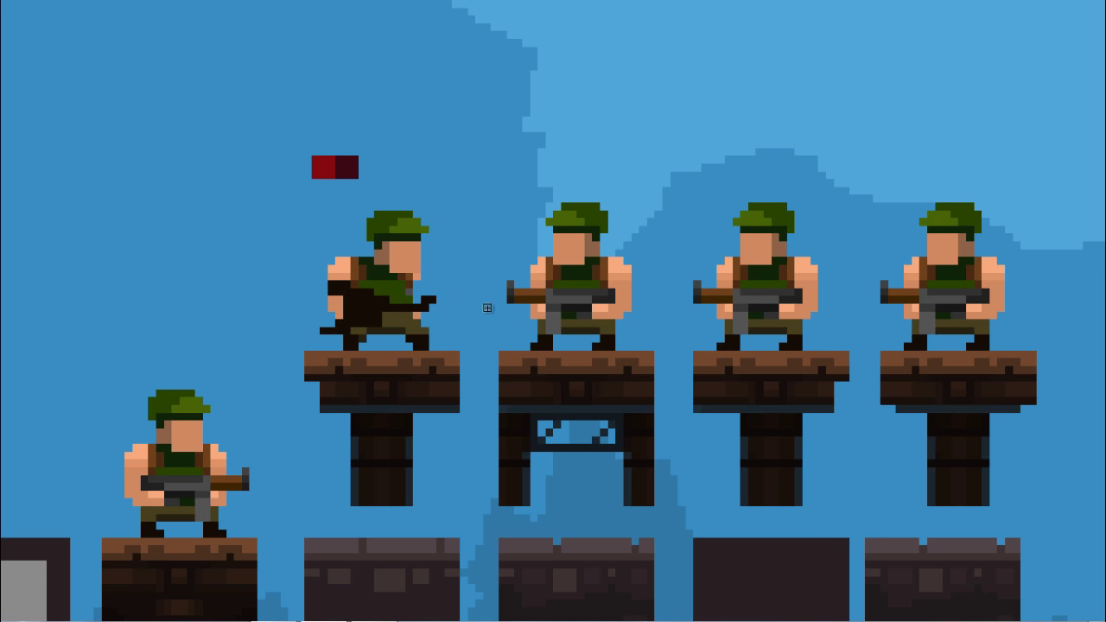
{"action": "key", "text": "ctrl+z"}
{"action": "mouse_move", "coordinate": [349, 268]}
{"action": "left_mouse_down"}
{"action": "mouse_move", "coordinate": [320, 294]}
{"action": "mouse_move", "coordinate": [318, 311]}
{"action": "mouse_move", "coordinate": [339, 307]}
{"action": "left_mouse_up"}
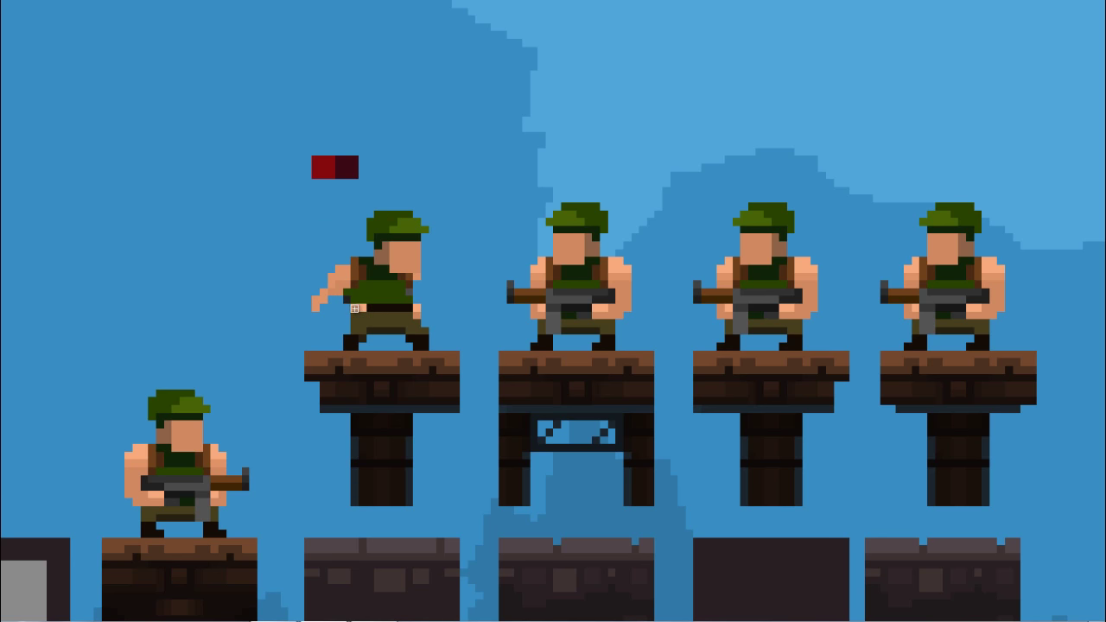
{"action": "mouse_move", "coordinate": [355, 308]}
{"action": "left_mouse_down"}
{"action": "mouse_move", "coordinate": [373, 307]}
{"action": "mouse_move", "coordinate": [355, 308]}
{"action": "left_mouse_up"}
{"action": "left_click", "coordinate": [343, 268], "text": "alt"}
{"action": "left_click", "coordinate": [366, 258], "text": "alt"}
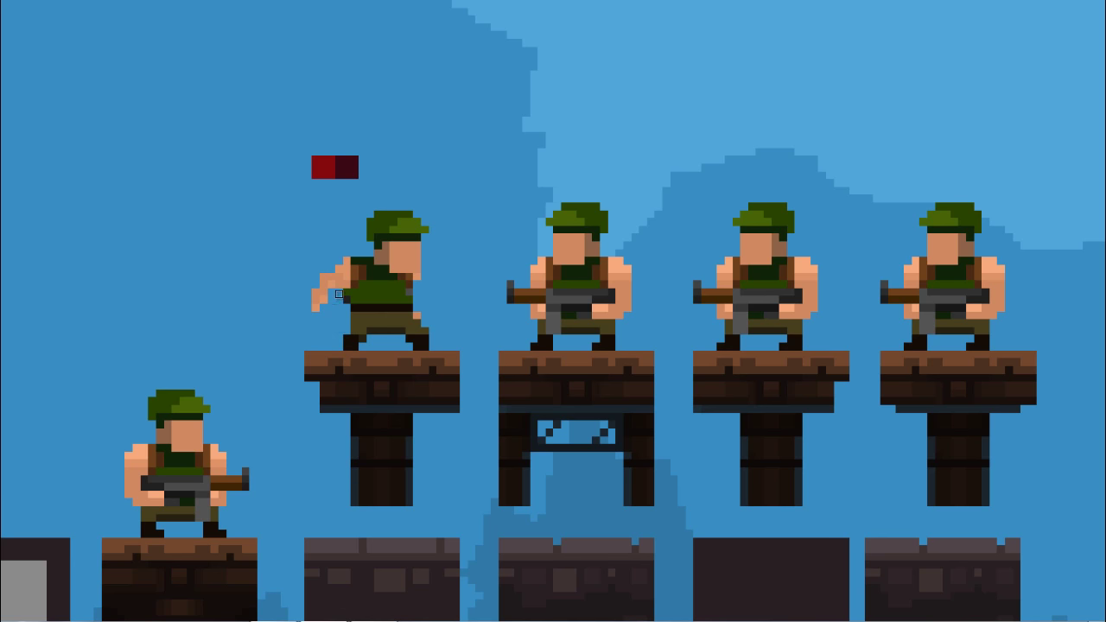
{"action": "left_click", "coordinate": [343, 291]}
{"action": "left_click", "coordinate": [338, 278]}
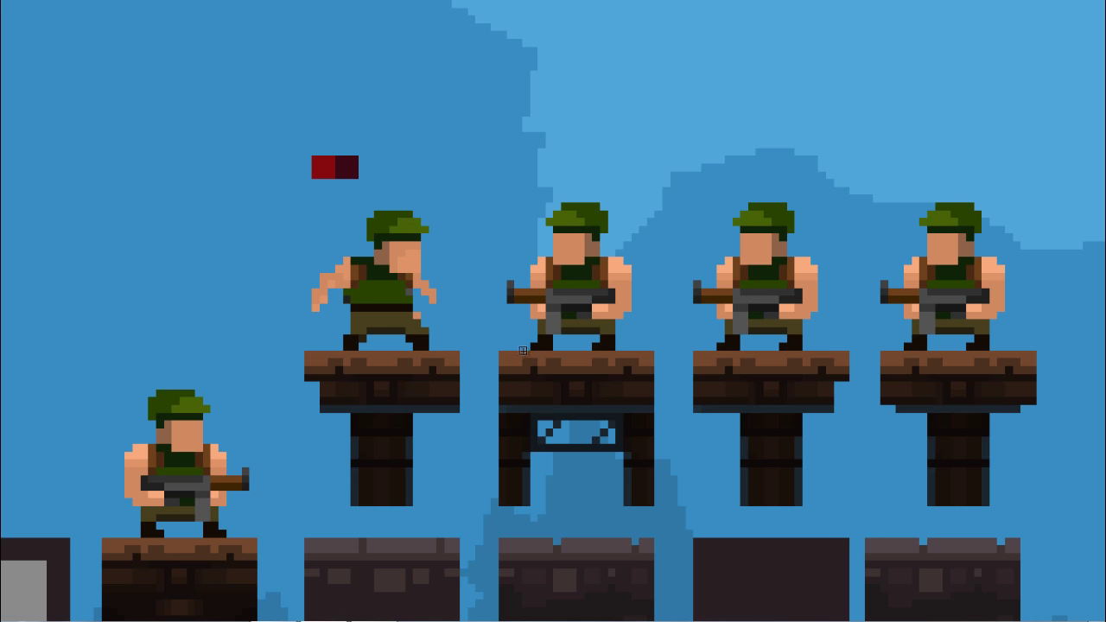
Copy the unarmed soldier to the top-left and nudge the copy further up-left
{"action": "key", "text": "m"}
{"action": "left_click_drag", "start_coordinate": [459, 204], "coordinate": [292, 350]}
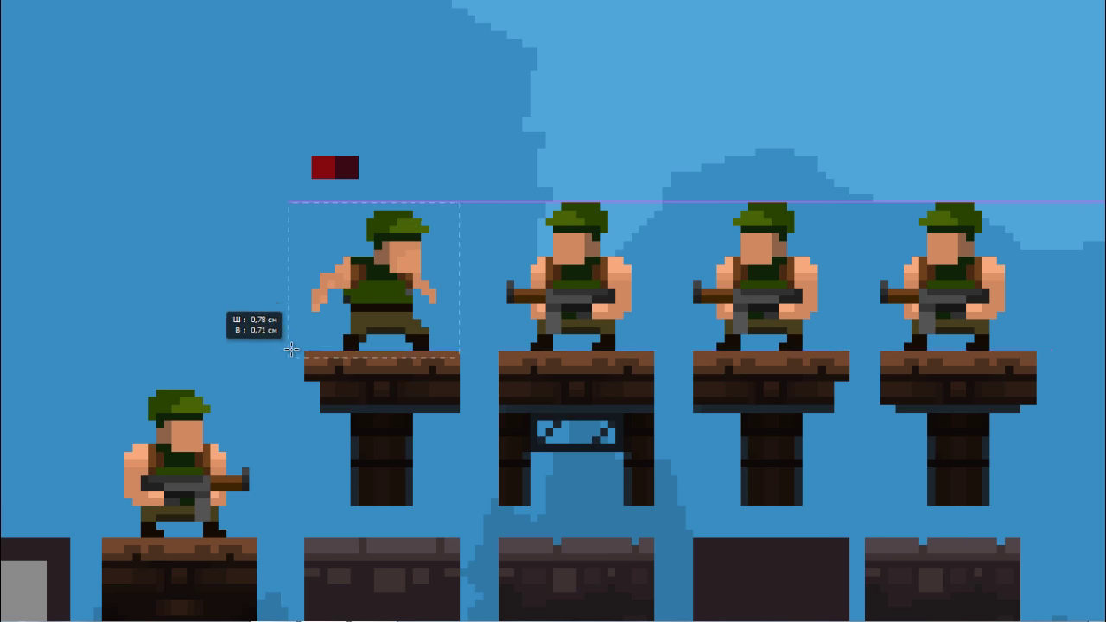
{"action": "left_click_drag", "start_coordinate": [391, 294], "coordinate": [157, 173]}
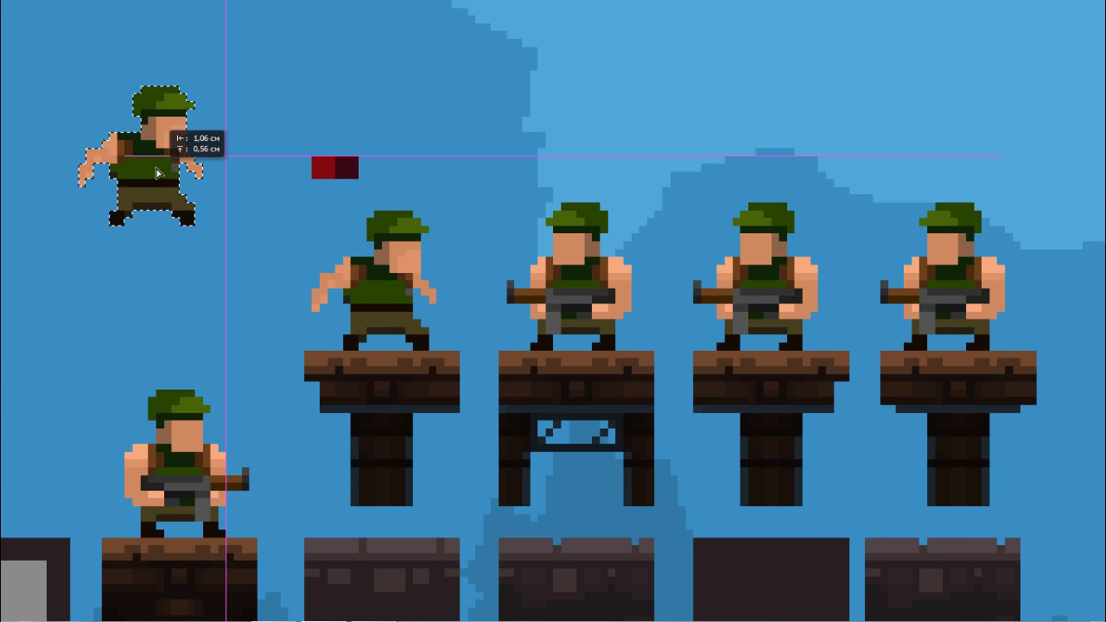
{"action": "key", "text": "shift+Up"}
{"action": "key", "text": "shift+Left"}
{"action": "key", "text": "shift+Left"}
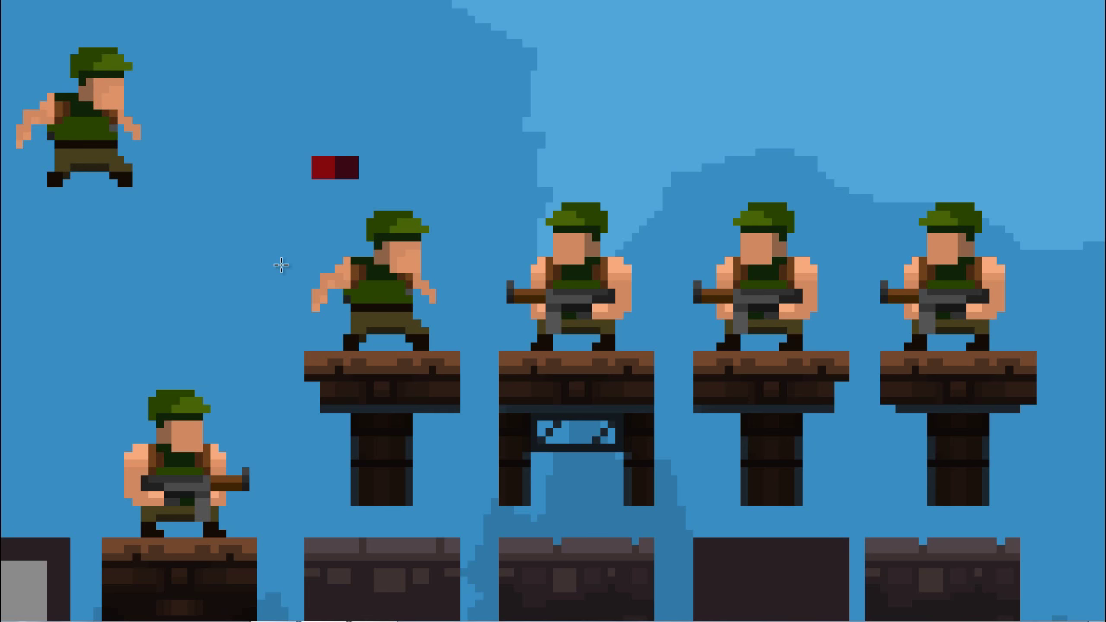
Darken the middle soldier's arm with Hue/Saturation at Lightness -22
{"action": "left_click_drag", "start_coordinate": [414, 273], "coordinate": [445, 305]}
{"action": "key", "text": "ctrl+u"}
{"action": "left_click_drag", "start_coordinate": [825, 332], "coordinate": [821, 332]}
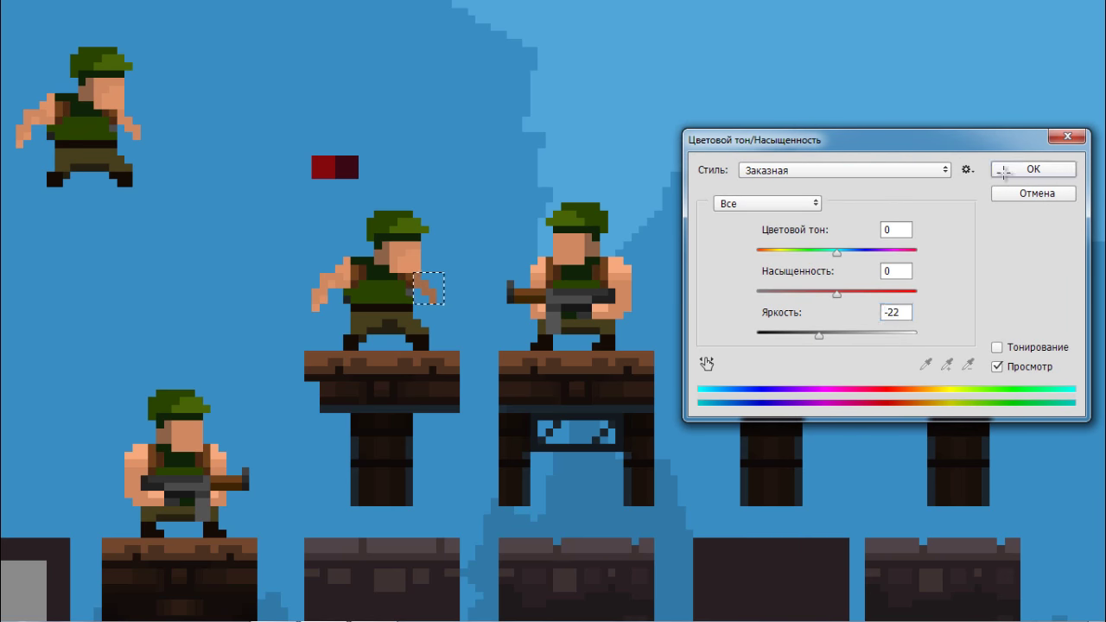
{"action": "left_click", "coordinate": [1004, 170]}
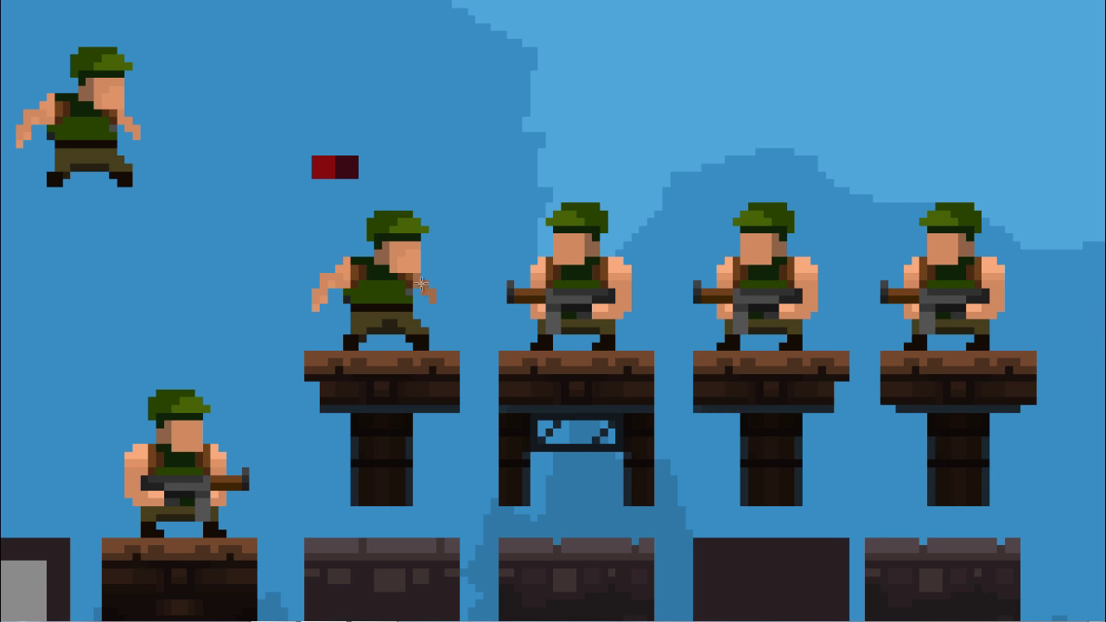
Make another soldier copy and shift the middle soldier's arm slightly outward
{"action": "mouse_move", "coordinate": [468, 202]}
{"action": "left_mouse_down"}
{"action": "mouse_move", "coordinate": [290, 344]}
{"action": "mouse_move", "coordinate": [202, 312]}
{"action": "left_mouse_up"}
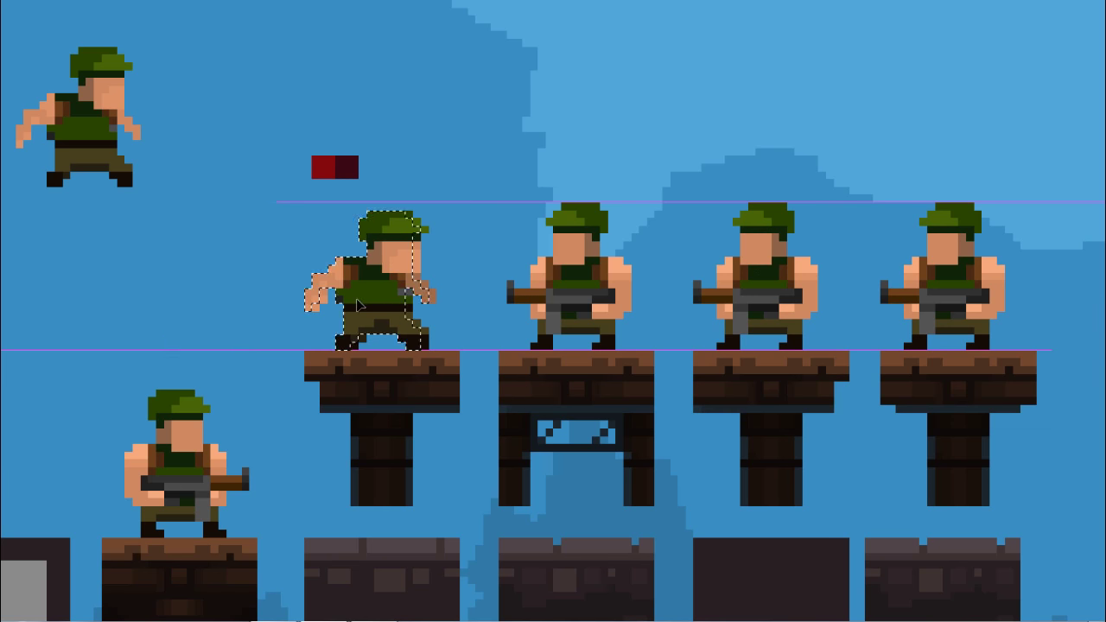
{"action": "key", "text": "ctrl+d"}
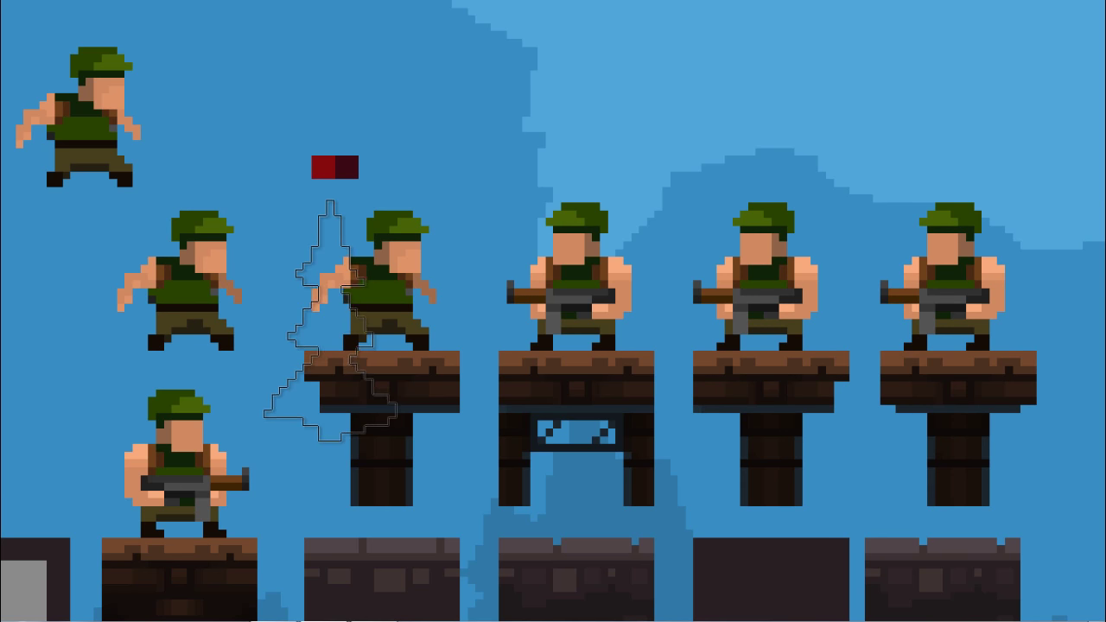
{"action": "left_click_drag", "start_coordinate": [358, 312], "coordinate": [382, 349]}
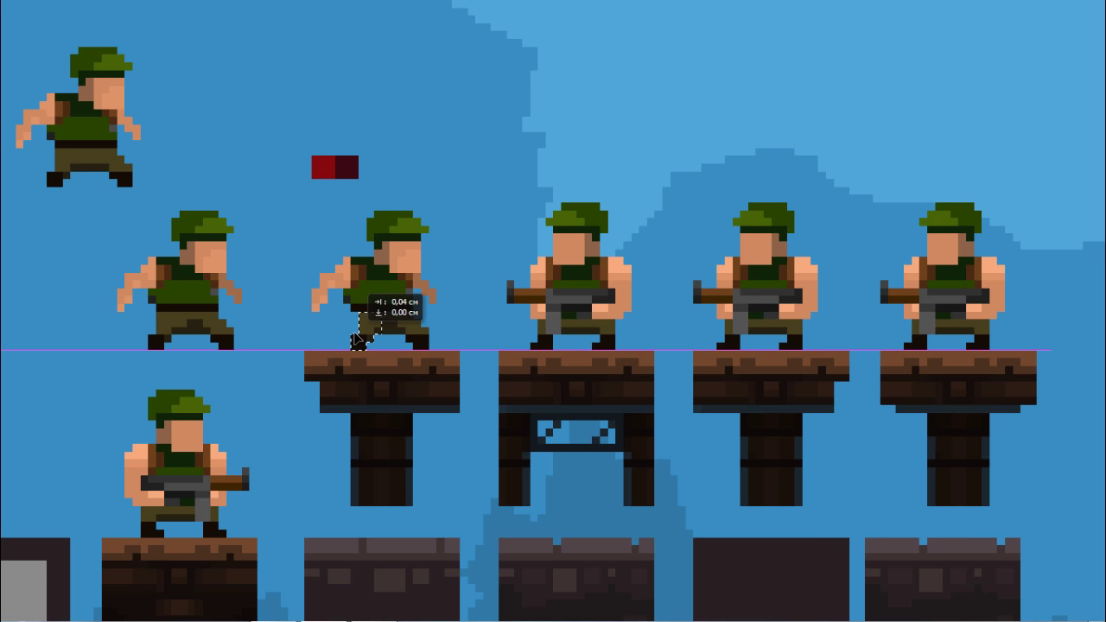
{"action": "left_click", "coordinate": [416, 344]}
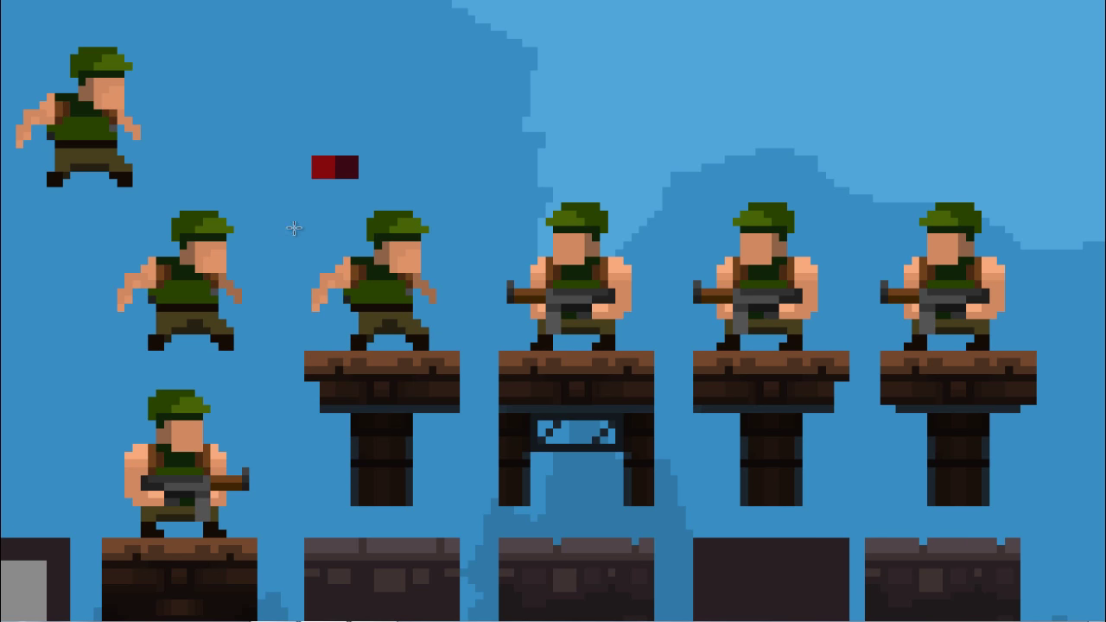
{"action": "mouse_move", "coordinate": [294, 228]}
{"action": "left_mouse_down"}
{"action": "mouse_move", "coordinate": [354, 313]}
{"action": "mouse_move", "coordinate": [344, 279]}
{"action": "left_mouse_up"}
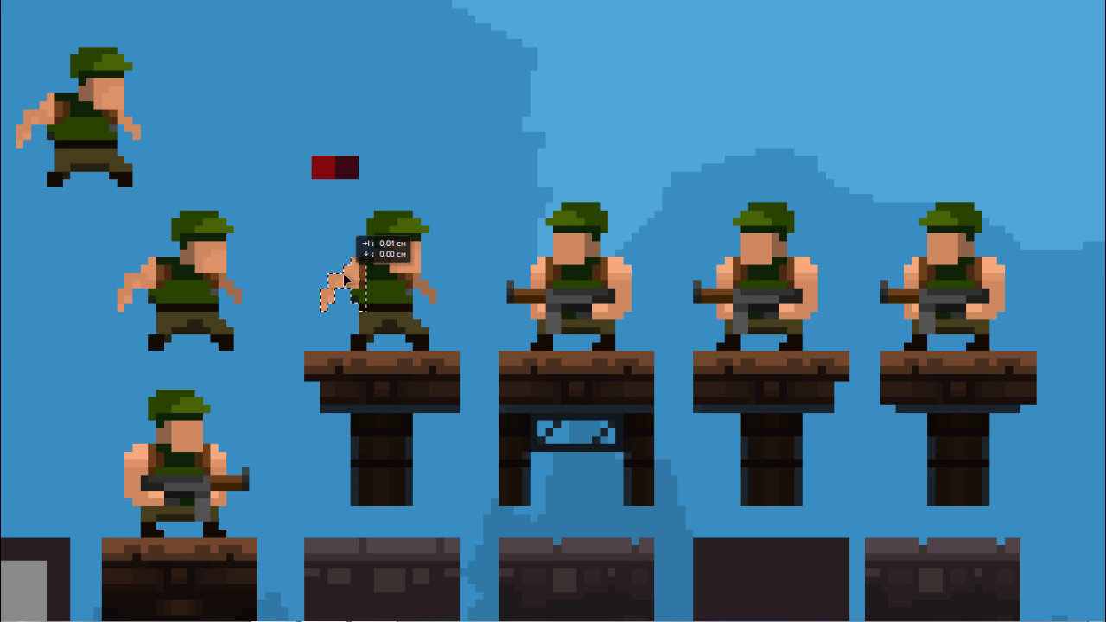
{"action": "left_click", "coordinate": [371, 231]}
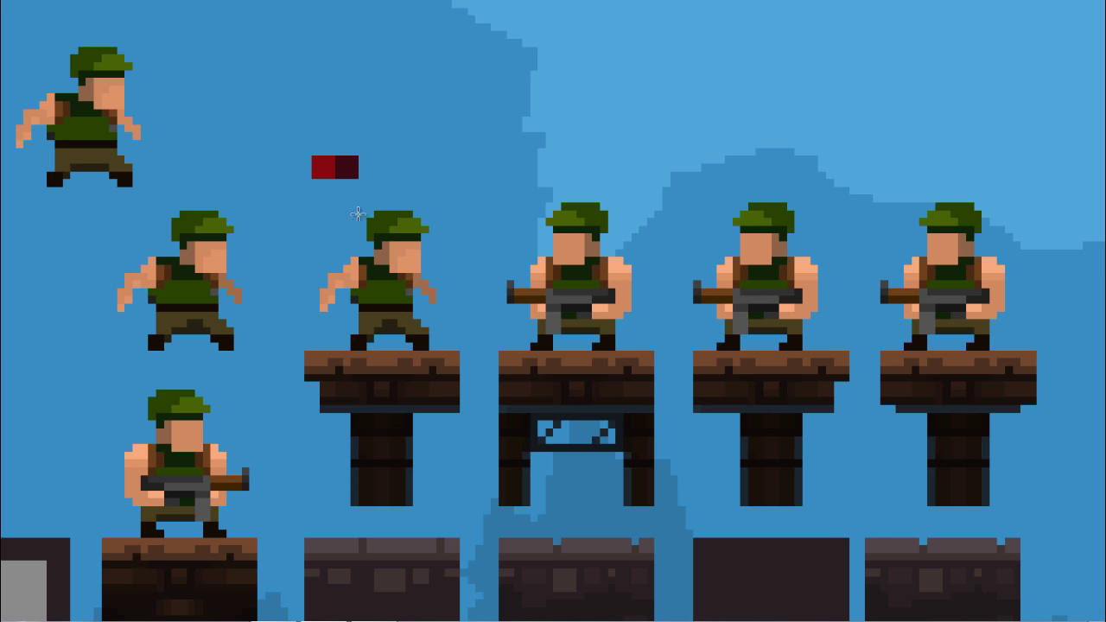
Paint a darker green pixel on top of the soldier's helmet
{"action": "left_click_drag", "start_coordinate": [360, 207], "coordinate": [372, 229]}
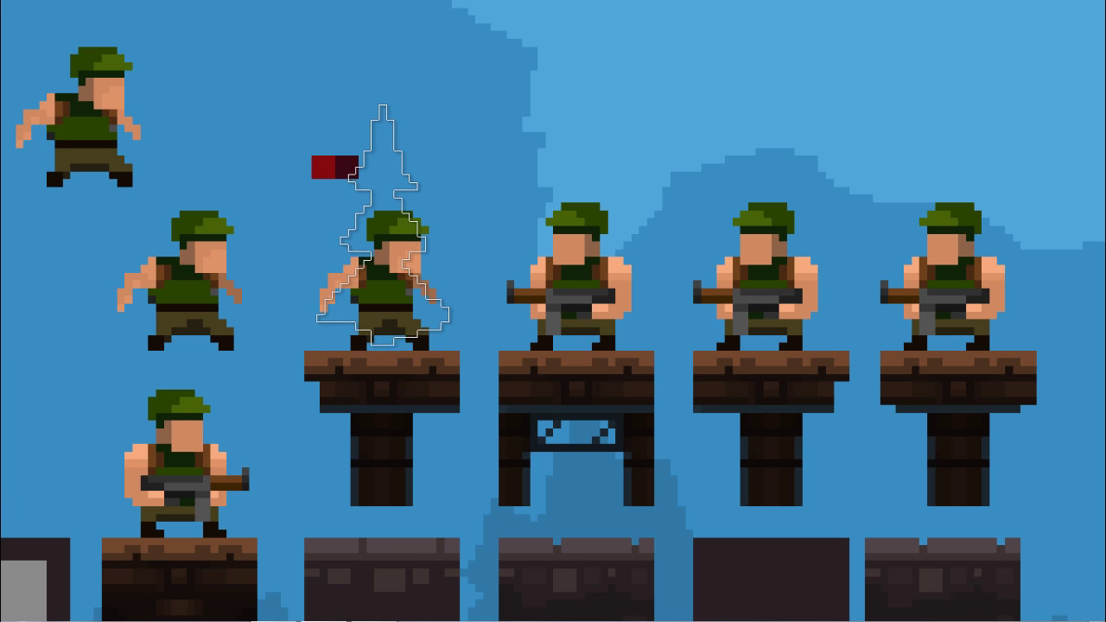
{"action": "key", "text": "ctrl+d"}
{"action": "right_click", "coordinate": [381, 216]}
{"action": "key", "text": "Escape"}
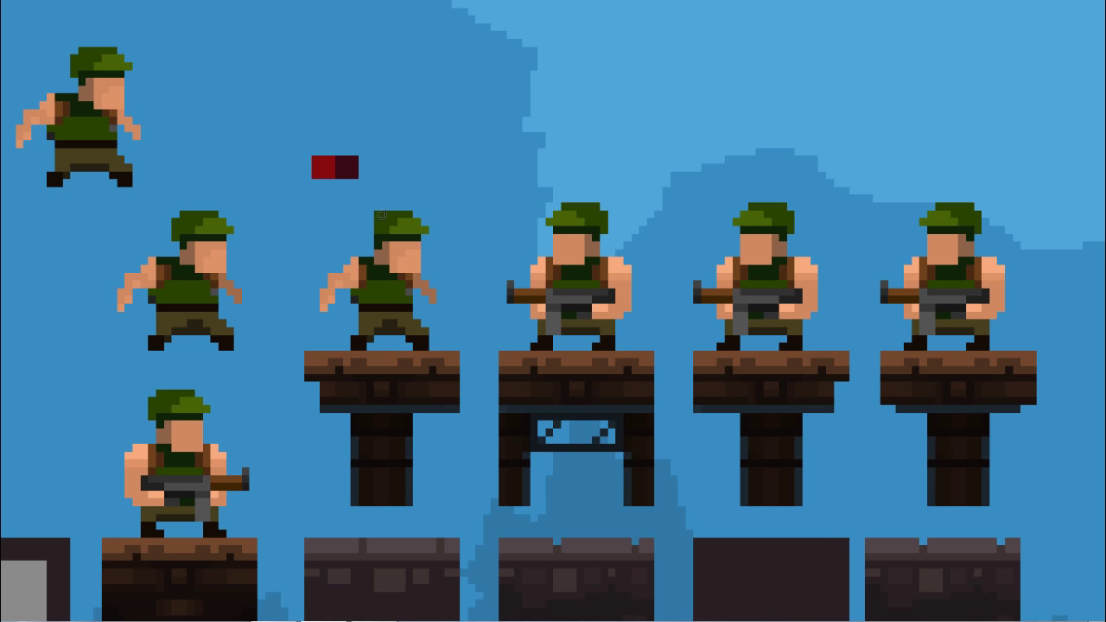
{"action": "left_click", "coordinate": [401, 213]}
Extend the helmet into a dark green hood down his back and torso
{"action": "left_click_drag", "start_coordinate": [370, 261], "coordinate": [389, 220]}
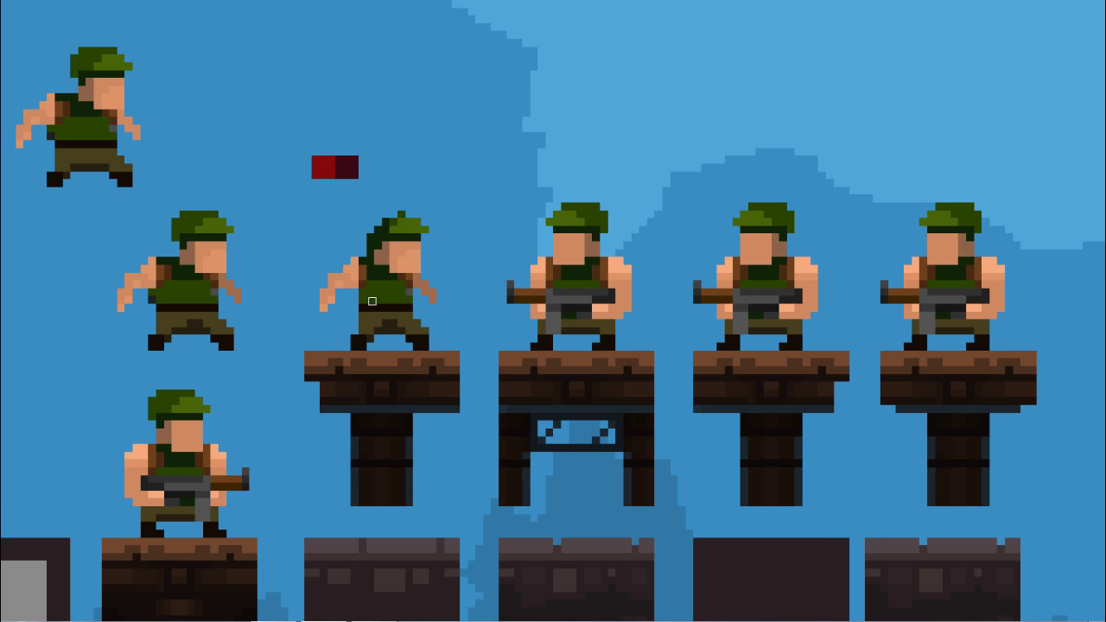
{"action": "left_click_drag", "start_coordinate": [369, 269], "coordinate": [373, 290]}
{"action": "scroll", "coordinate": [423, 371], "scroll_direction": "up", "scroll_amount": 1}
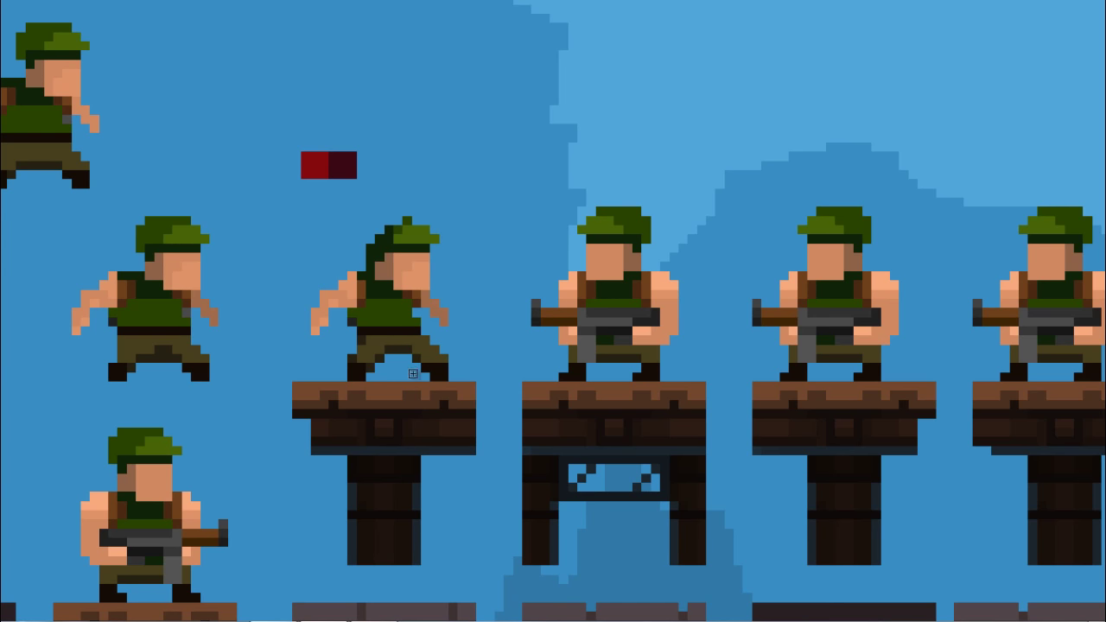
{"action": "scroll", "coordinate": [348, 370], "scroll_direction": "down", "scroll_amount": 1}
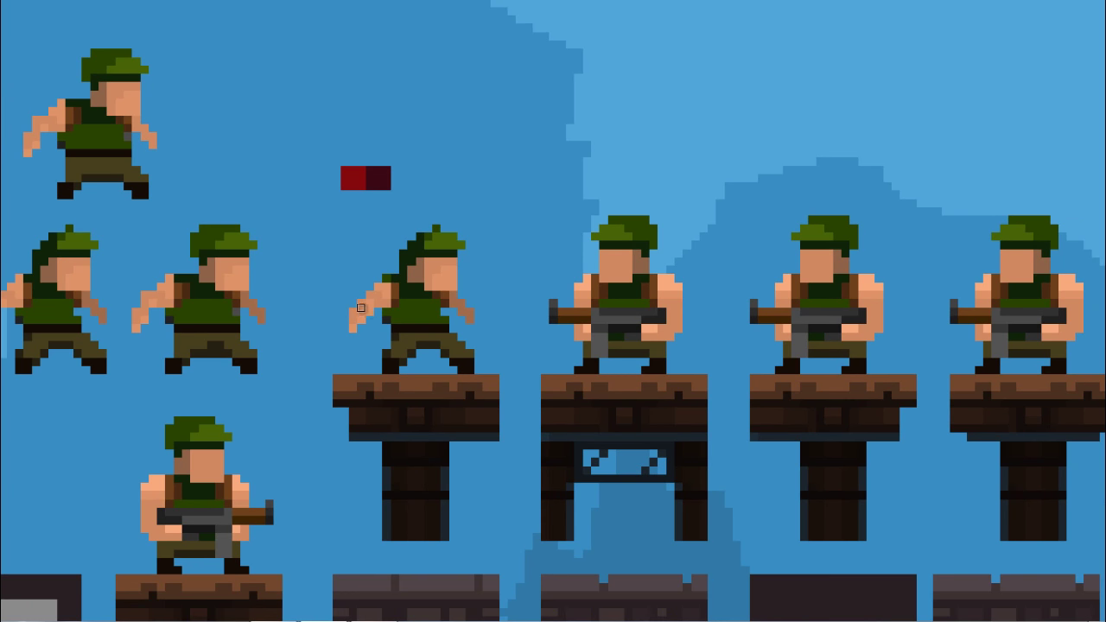
Paste a grey pickaxe and rotate it into the soldier's raised hand
{"action": "key", "text": "i"}
{"action": "key", "text": "ctrl+v"}
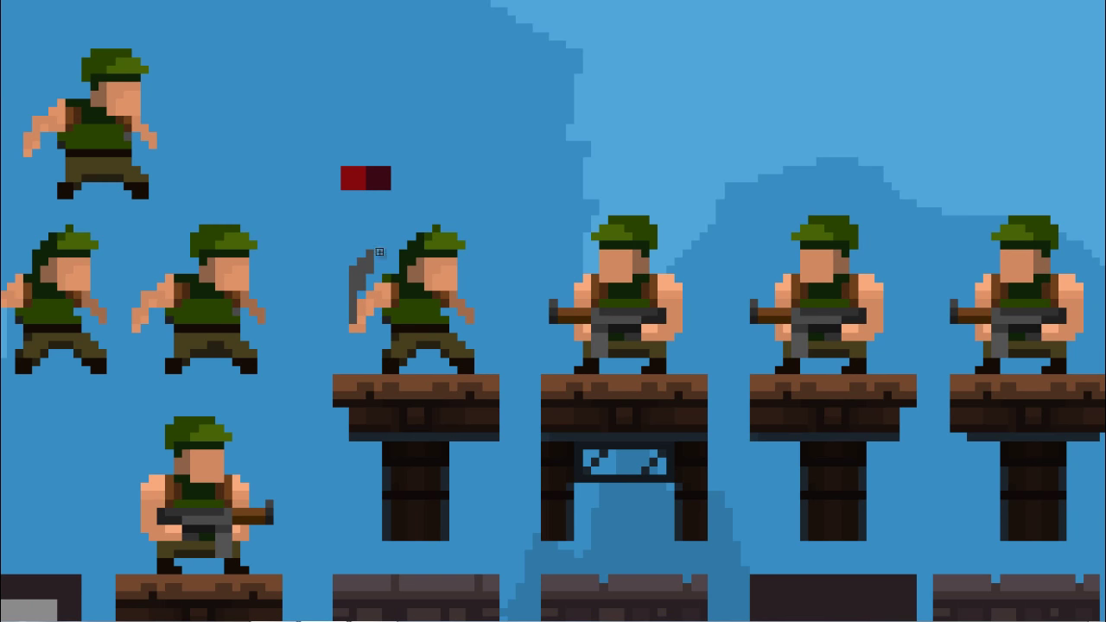
{"action": "left_click_drag", "start_coordinate": [380, 252], "coordinate": [385, 248]}
Delete the top-left soldier copy
{"action": "scroll", "coordinate": [372, 353], "scroll_direction": "down", "scroll_amount": 1}
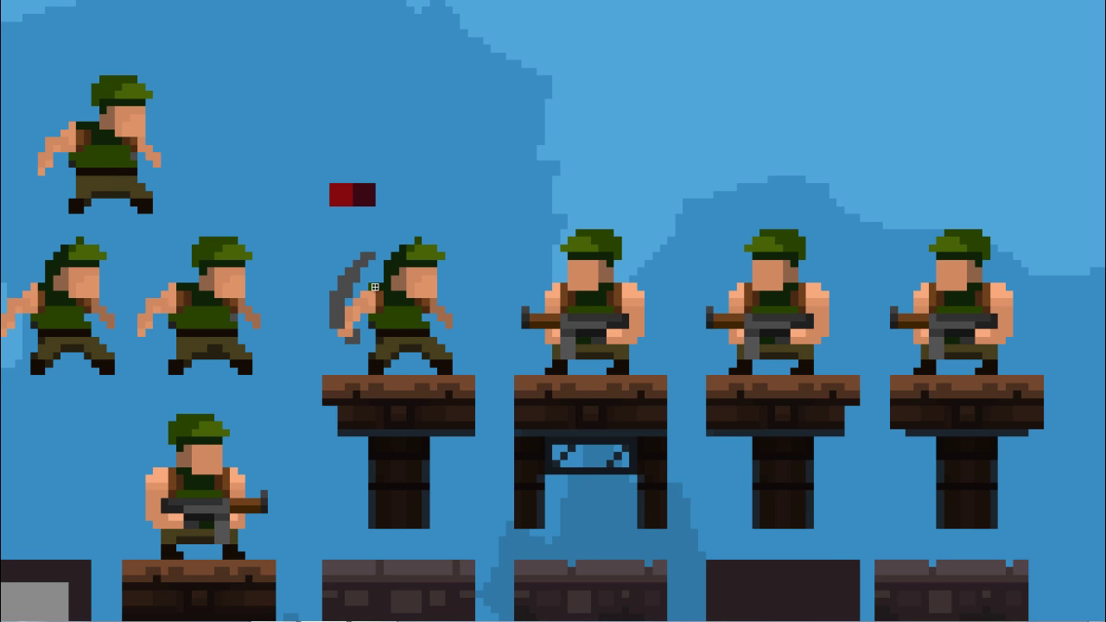
{"action": "scroll", "coordinate": [259, 311], "scroll_direction": "down", "scroll_amount": 2}
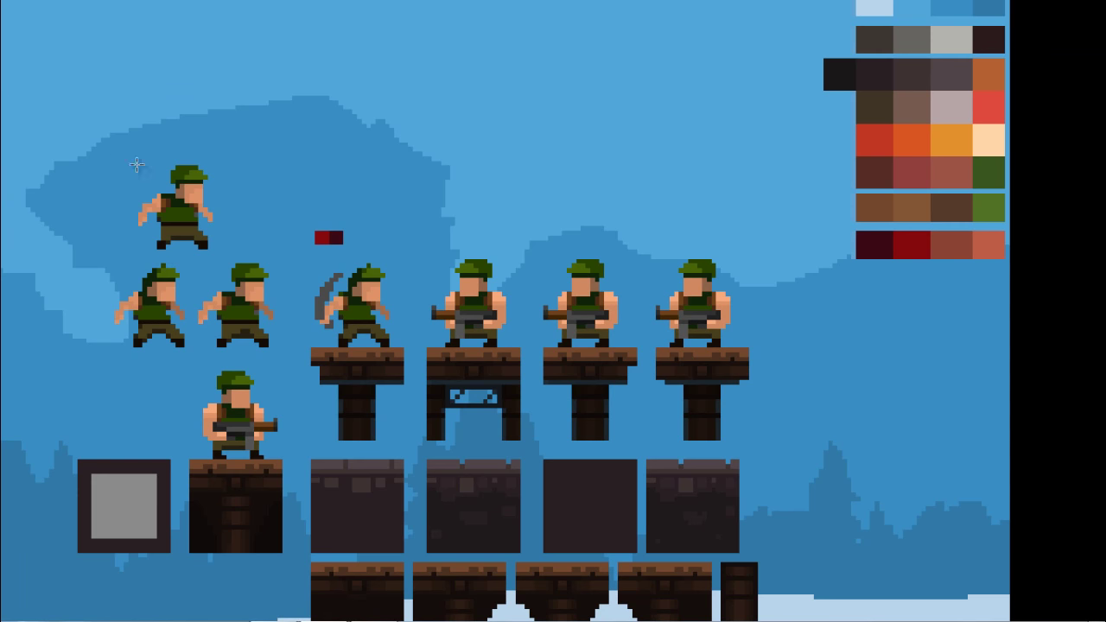
{"action": "left_click_drag", "start_coordinate": [120, 147], "coordinate": [222, 248]}
{"action": "key", "text": "Delete"}
Move the two second-row soldiers higher up
{"action": "left_click_drag", "start_coordinate": [95, 264], "coordinate": [288, 375]}
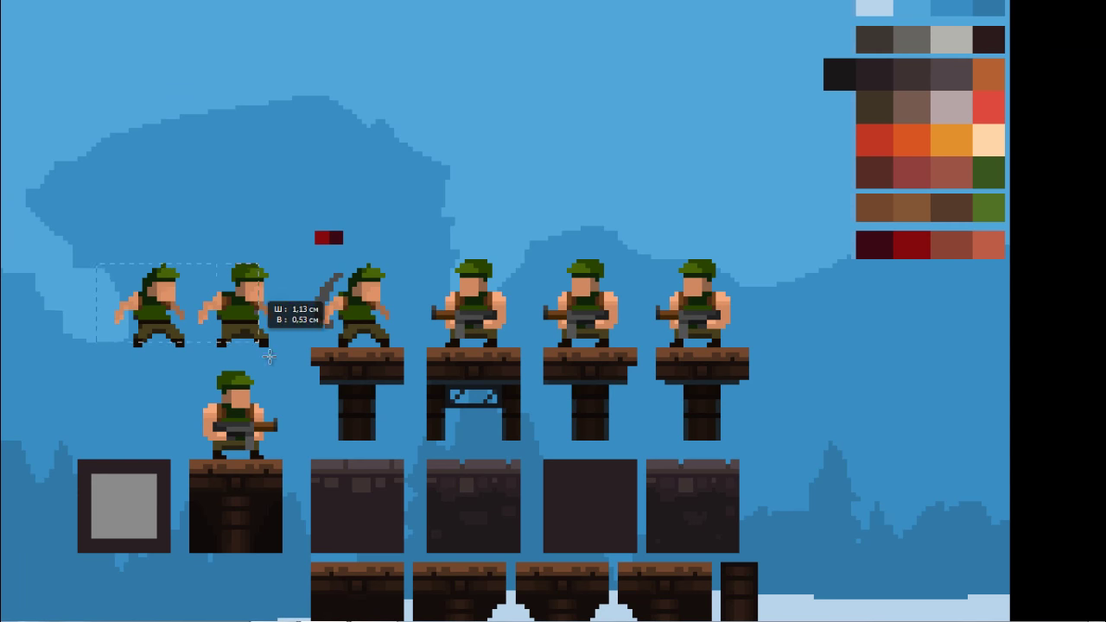
{"action": "left_click_drag", "start_coordinate": [239, 332], "coordinate": [185, 194]}
{"action": "key", "text": "ctrl+z"}
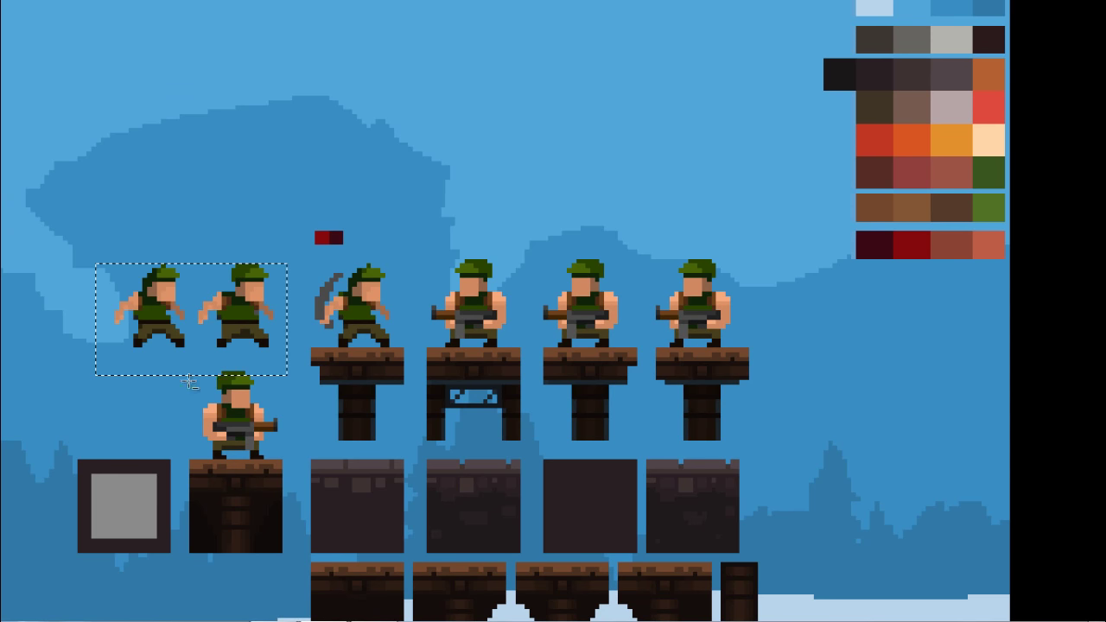
{"action": "mouse_move", "coordinate": [190, 403]}
{"action": "left_mouse_down"}
{"action": "mouse_move", "coordinate": [252, 374]}
{"action": "mouse_move", "coordinate": [224, 203]}
{"action": "left_mouse_up"}
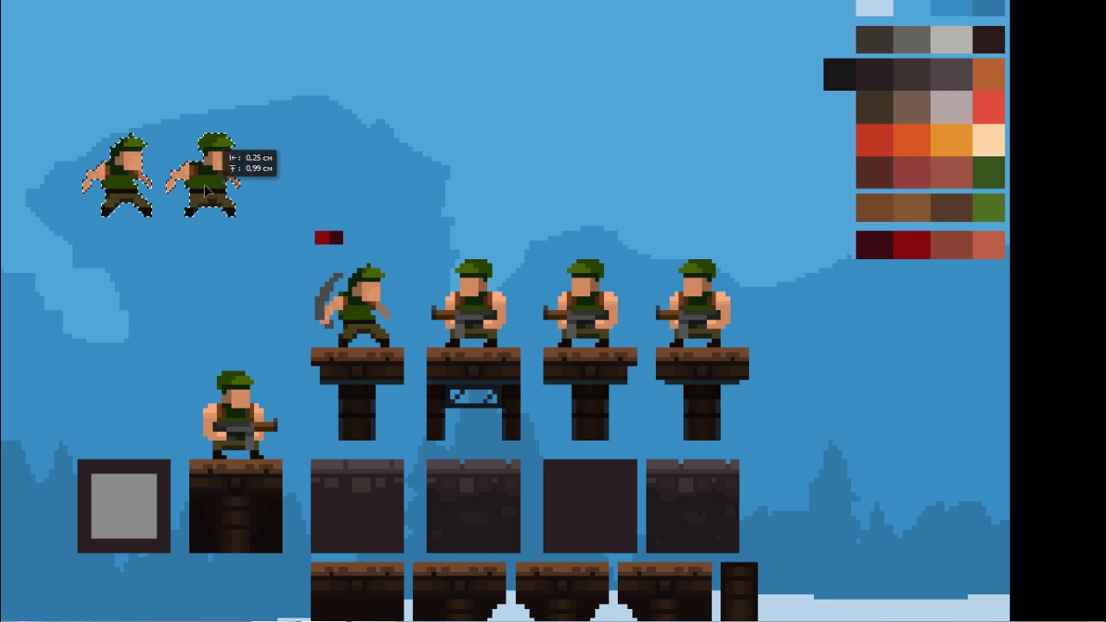
Copy the pickaxe soldier twice to the left of the original
{"action": "mouse_move", "coordinate": [363, 275]}
{"action": "left_mouse_down"}
{"action": "mouse_move", "coordinate": [147, 275]}
{"action": "mouse_move", "coordinate": [232, 303]}
{"action": "left_mouse_up"}
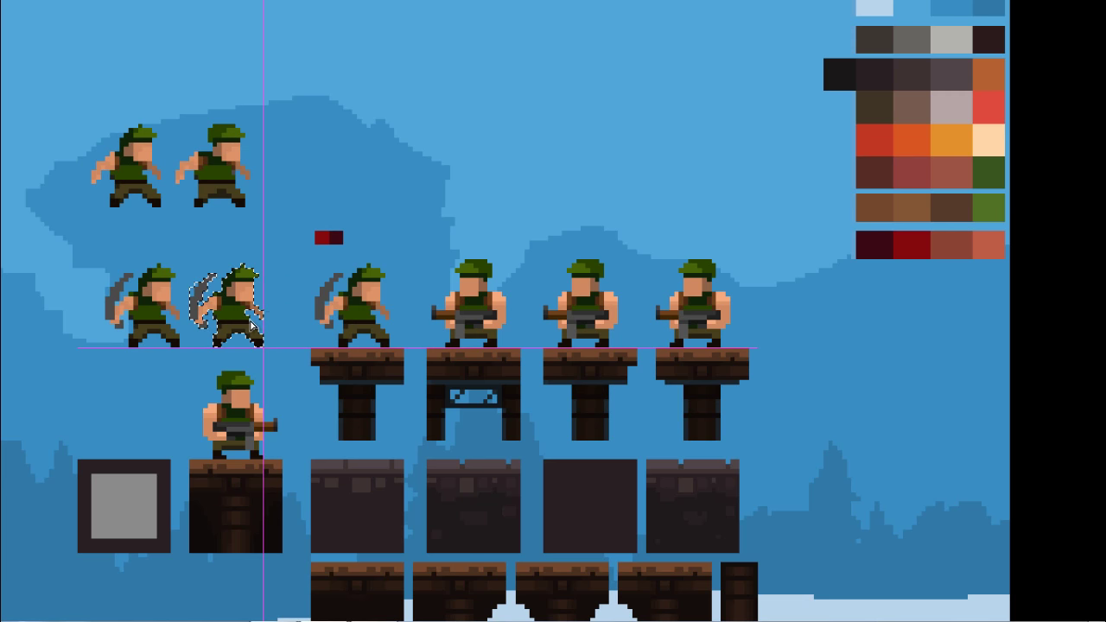
{"action": "scroll", "coordinate": [377, 303], "scroll_direction": "up", "scroll_amount": 1}
{"action": "scroll", "coordinate": [377, 303], "scroll_direction": "up", "scroll_amount": 1}
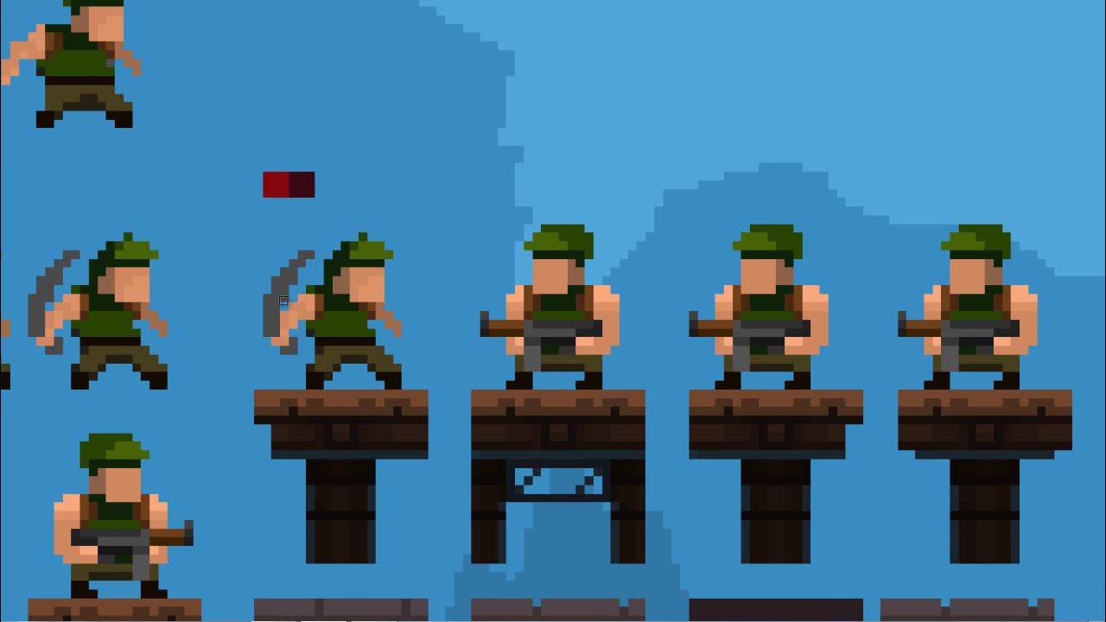
Undo the stray pickaxe strokes and paint out the left grey curve in sky blue
{"action": "left_click_drag", "start_coordinate": [270, 336], "coordinate": [272, 260]}
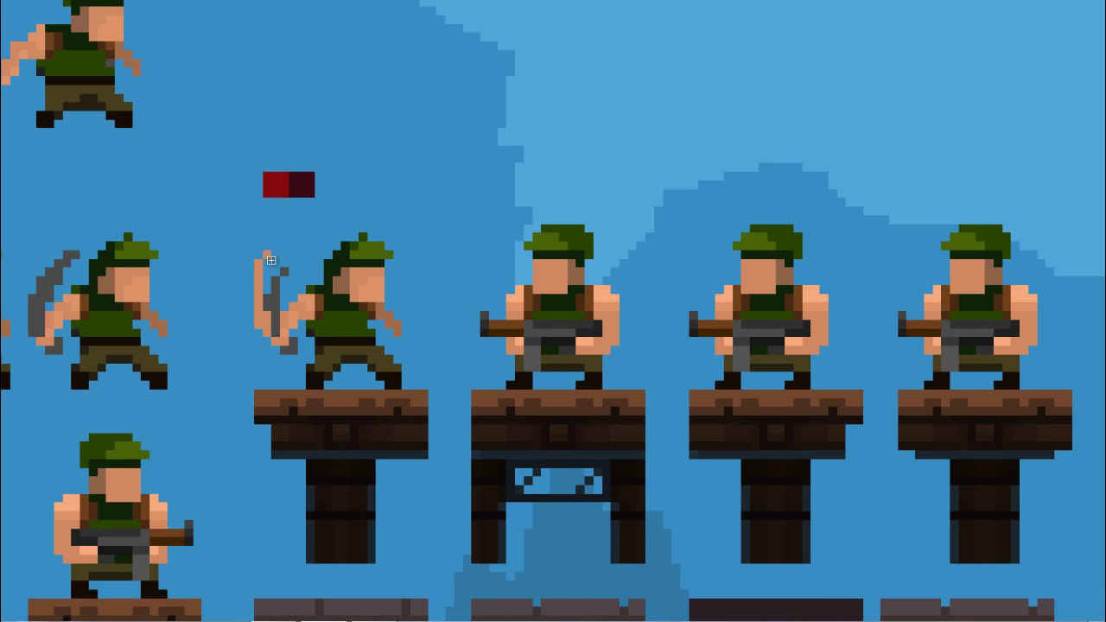
{"action": "key", "text": "ctrl+z"}
{"action": "key", "text": "ctrl+z"}
{"action": "key", "text": "ctrl+z"}
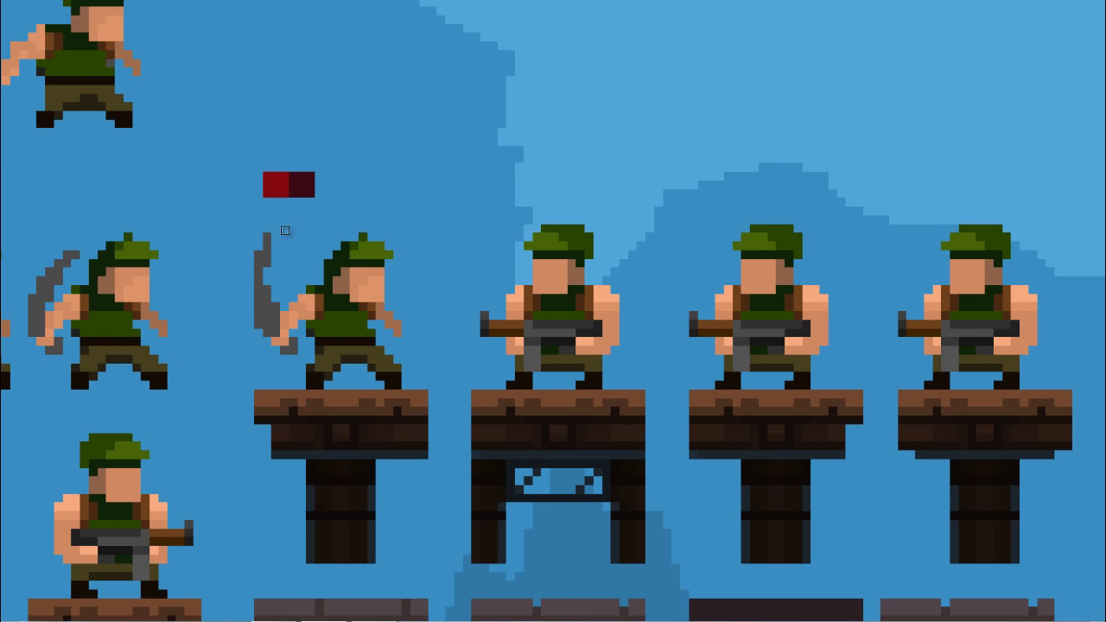
{"action": "key", "text": "ctrl+z"}
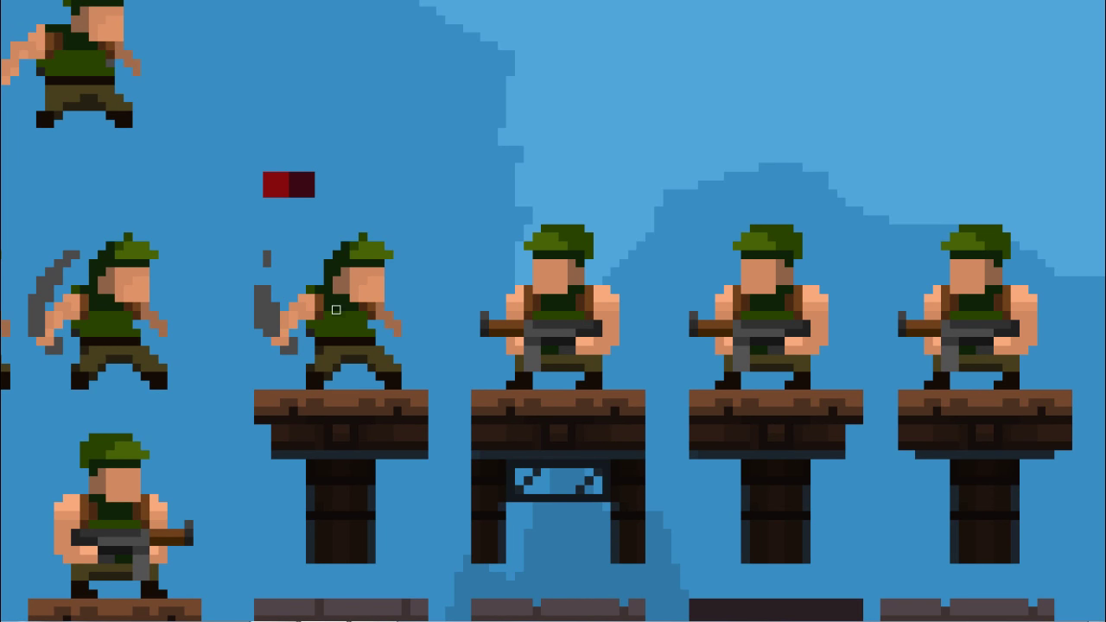
{"action": "key", "text": "ctrl+z"}
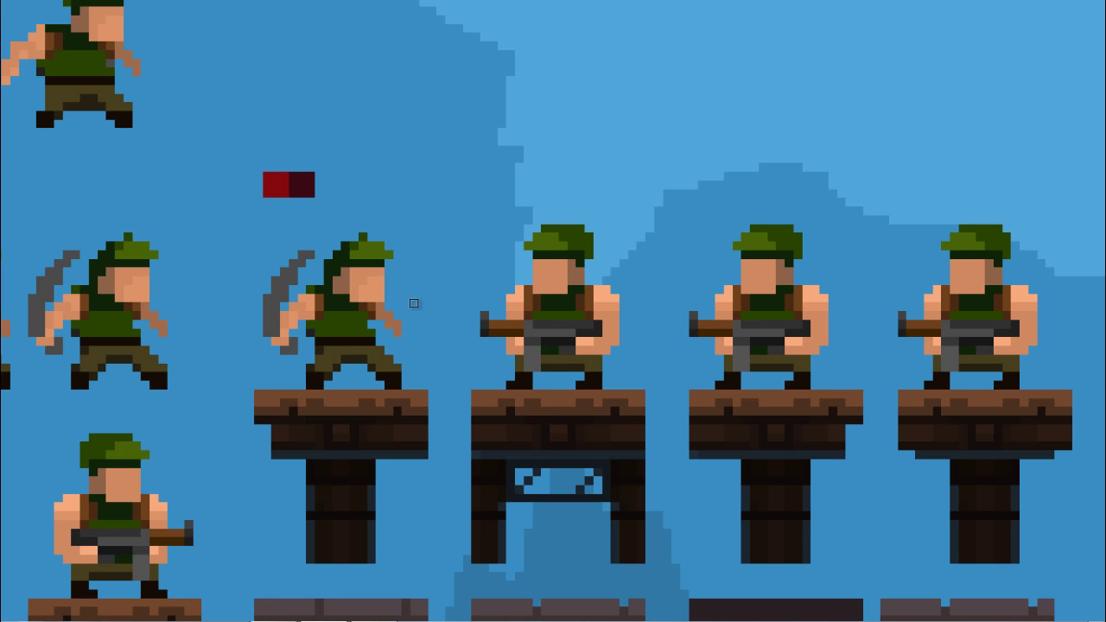
{"action": "mouse_move", "coordinate": [406, 317]}
{"action": "left_mouse_down"}
{"action": "mouse_move", "coordinate": [425, 279]}
{"action": "mouse_move", "coordinate": [415, 235]}
{"action": "left_mouse_up"}
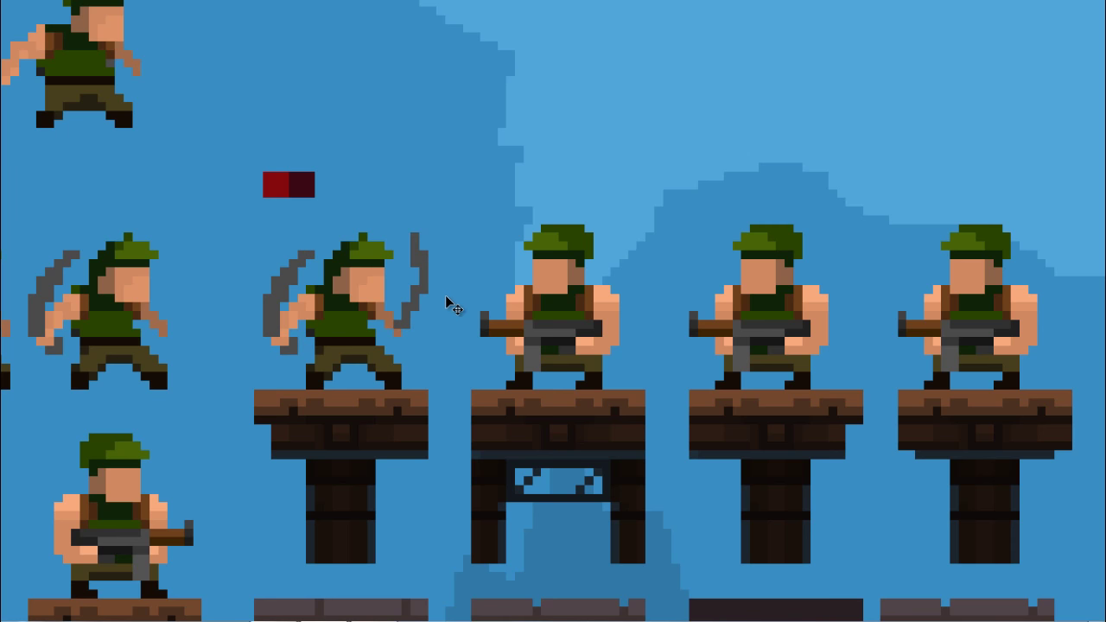
{"action": "key", "text": "ctrl+z"}
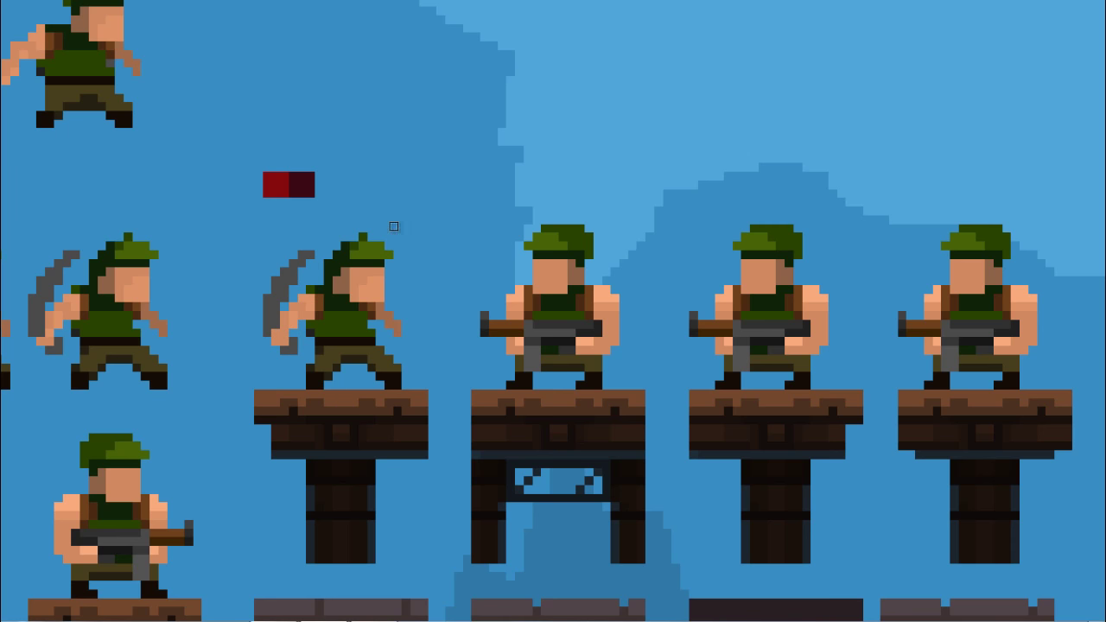
{"action": "mouse_move", "coordinate": [308, 256]}
{"action": "left_mouse_down"}
{"action": "mouse_move", "coordinate": [273, 329]}
{"action": "mouse_move", "coordinate": [230, 257]}
{"action": "left_mouse_up"}
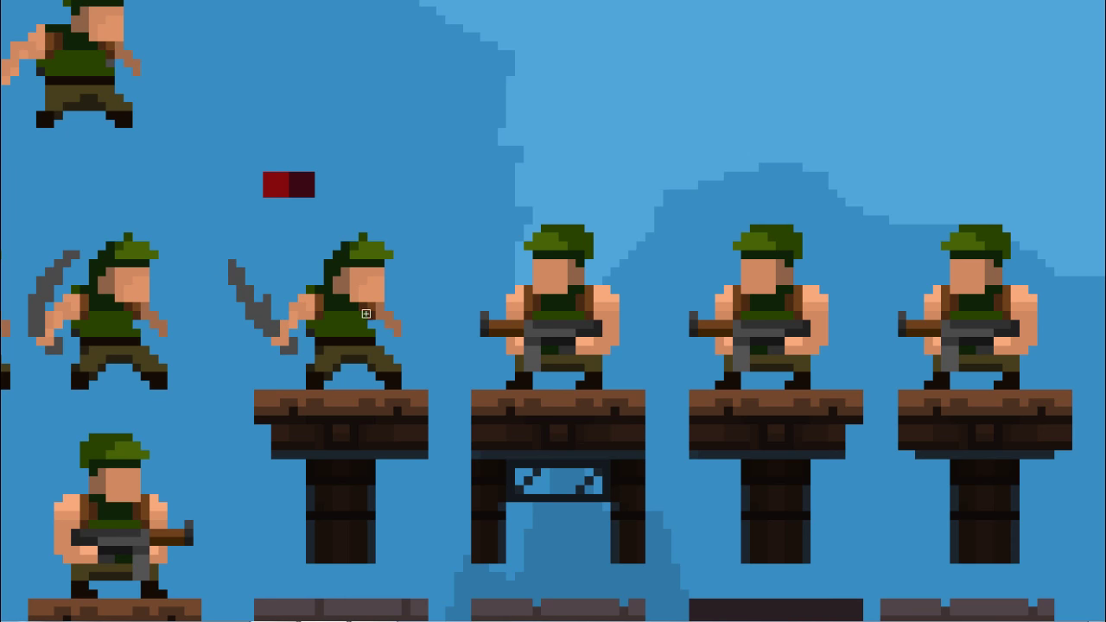
{"action": "scroll", "coordinate": [278, 327], "scroll_direction": "down", "scroll_amount": 3}
Redraw the curved pickaxe blade in light grey beside the miner's left arm
{"action": "scroll", "coordinate": [280, 334], "scroll_direction": "up", "scroll_amount": 3}
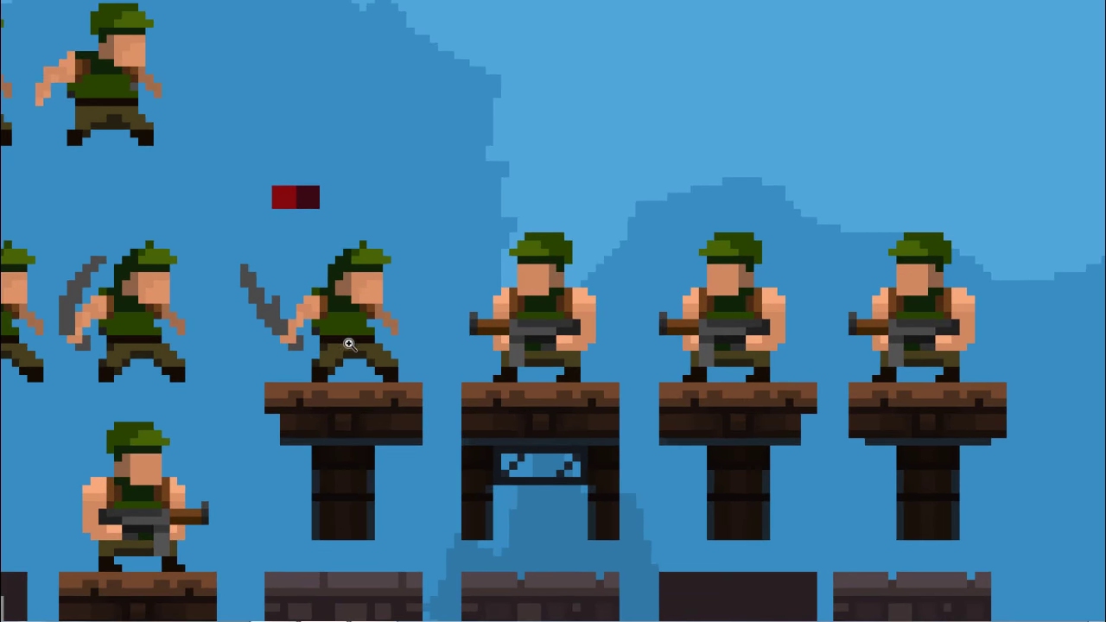
{"action": "scroll", "coordinate": [302, 372], "scroll_direction": "down", "scroll_amount": 1}
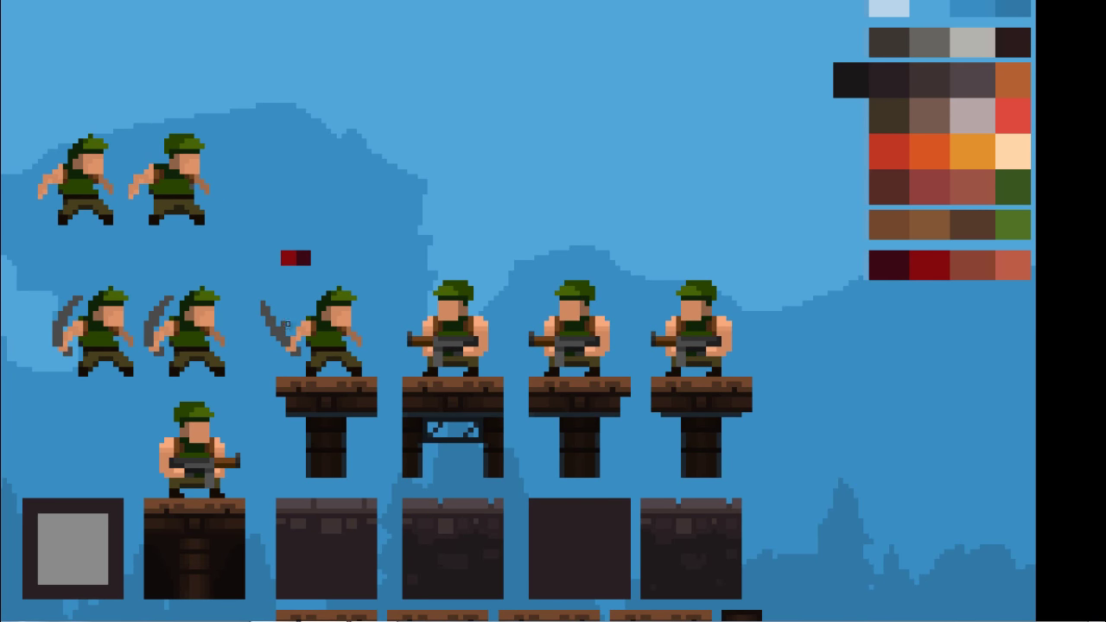
{"action": "scroll", "coordinate": [284, 322], "scroll_direction": "up", "scroll_amount": 1}
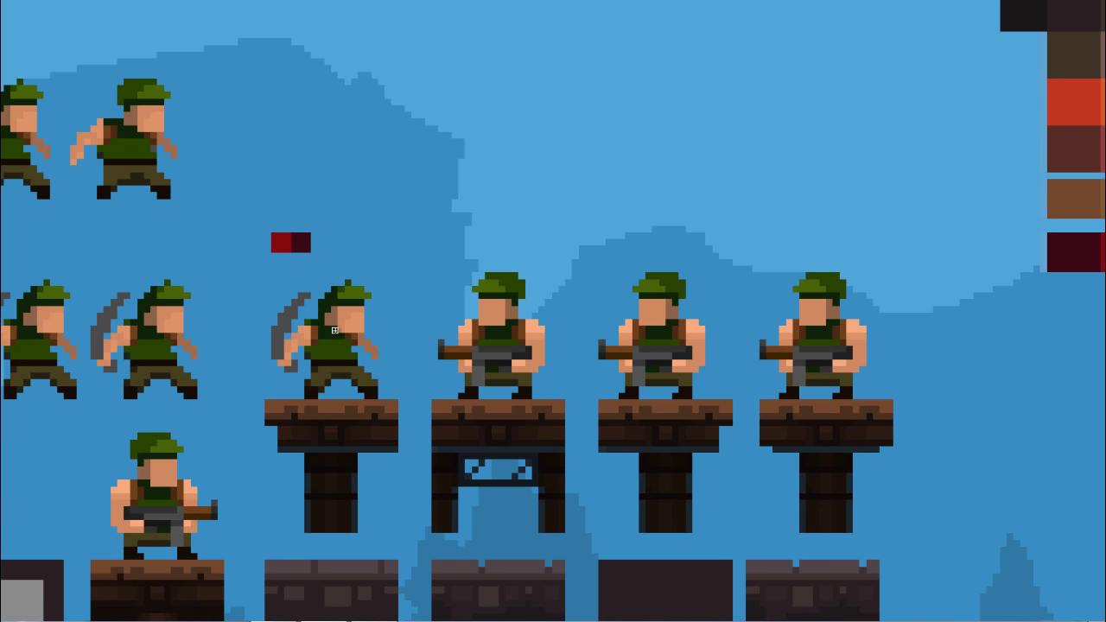
{"action": "key", "text": "F6"}
{"action": "key", "text": "F6"}
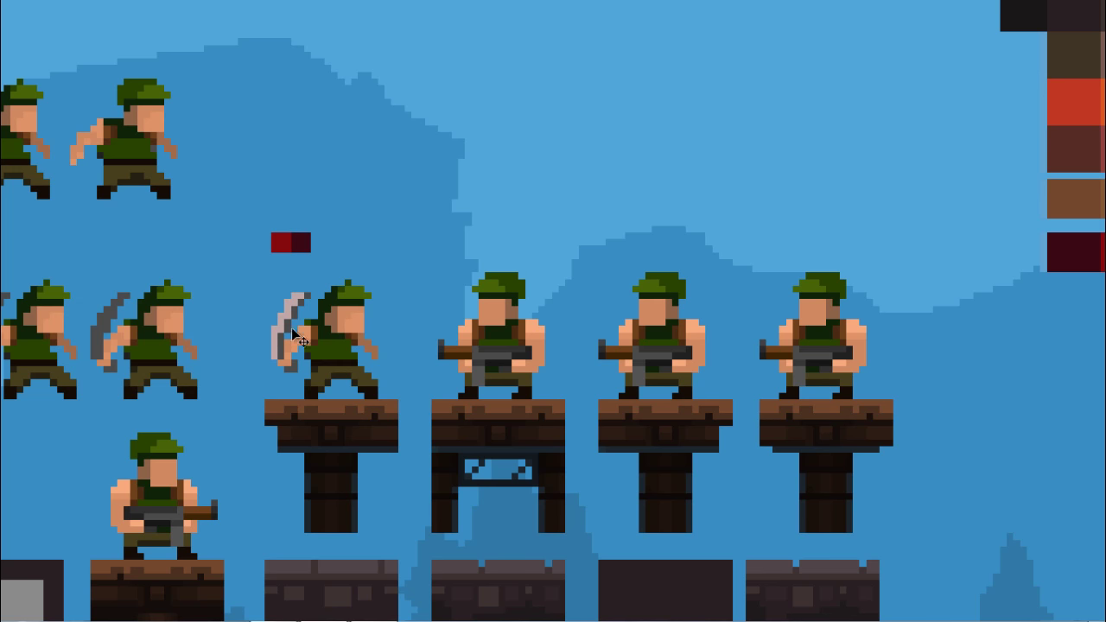
{"action": "mouse_move", "coordinate": [280, 357]}
{"action": "left_mouse_down"}
{"action": "mouse_move", "coordinate": [289, 316]}
{"action": "mouse_move", "coordinate": [315, 286]}
{"action": "mouse_move", "coordinate": [276, 356]}
{"action": "left_mouse_up"}
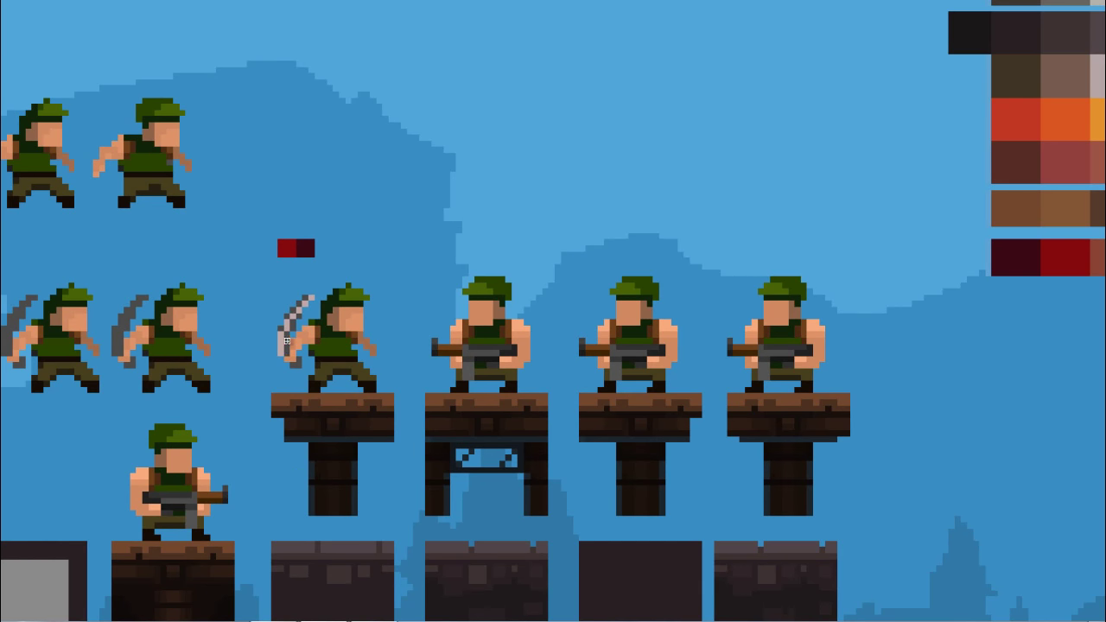
{"action": "left_click_drag", "start_coordinate": [287, 342], "coordinate": [304, 298]}
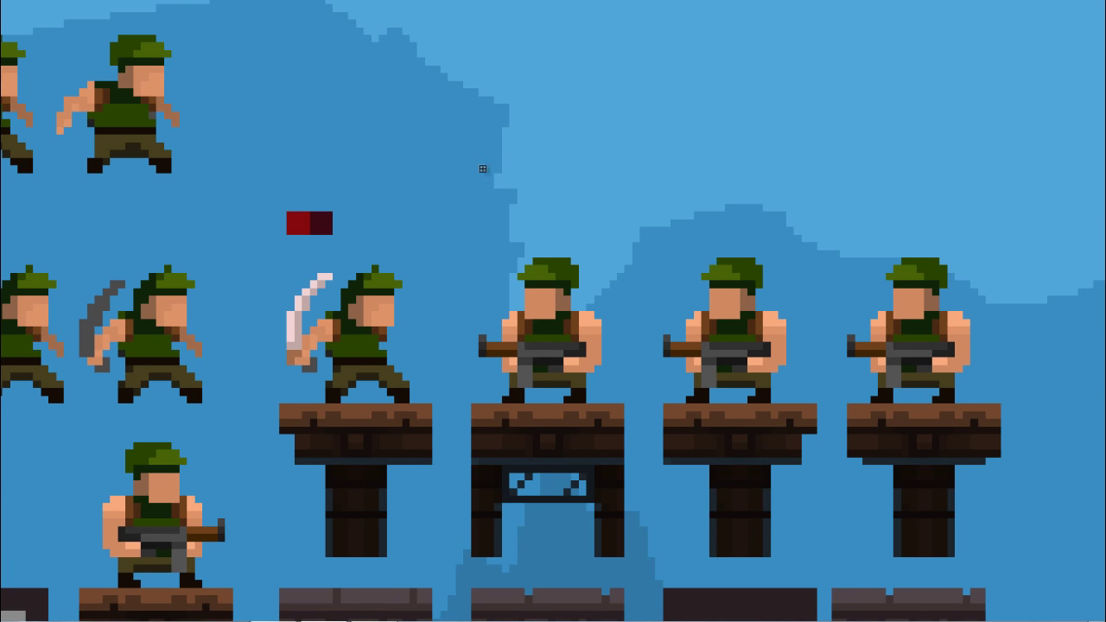
{"action": "mouse_move", "coordinate": [468, 182]}
{"action": "left_mouse_down"}
{"action": "mouse_move", "coordinate": [517, 160]}
{"action": "mouse_move", "coordinate": [451, 156]}
{"action": "left_mouse_up"}
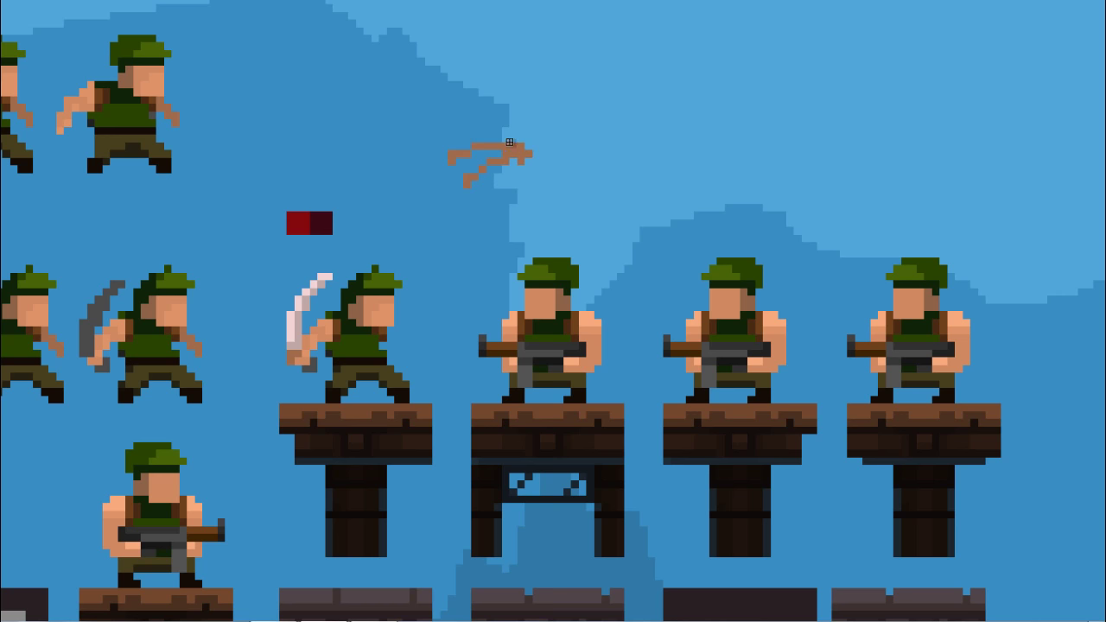
{"action": "left_click_drag", "start_coordinate": [488, 210], "coordinate": [574, 148]}
{"action": "key", "text": "Delete"}
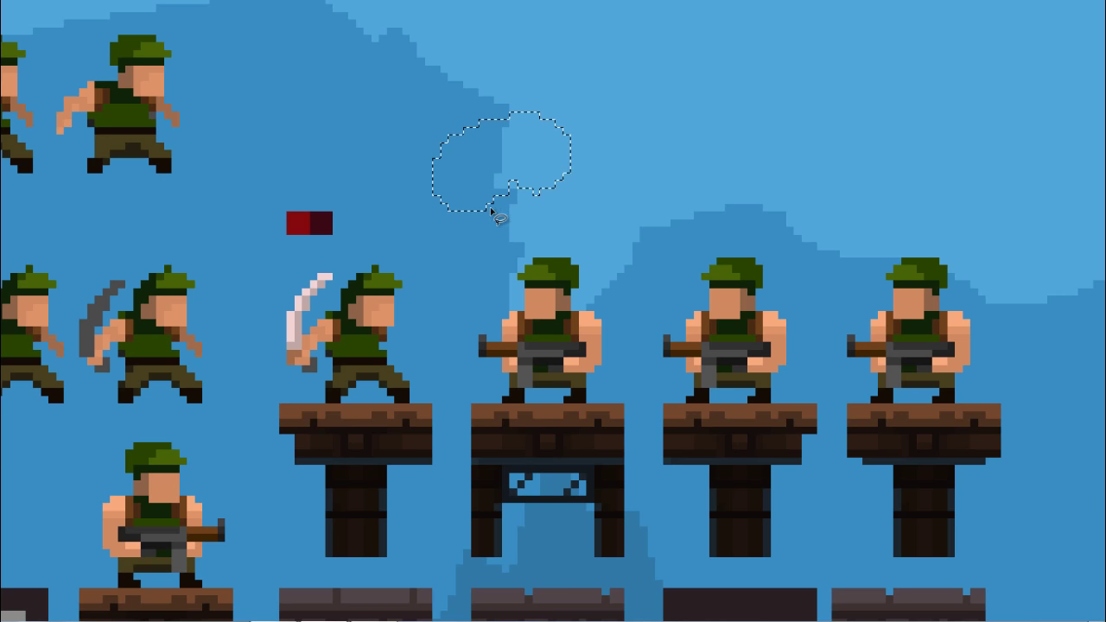
{"action": "key", "text": "ctrl+d"}
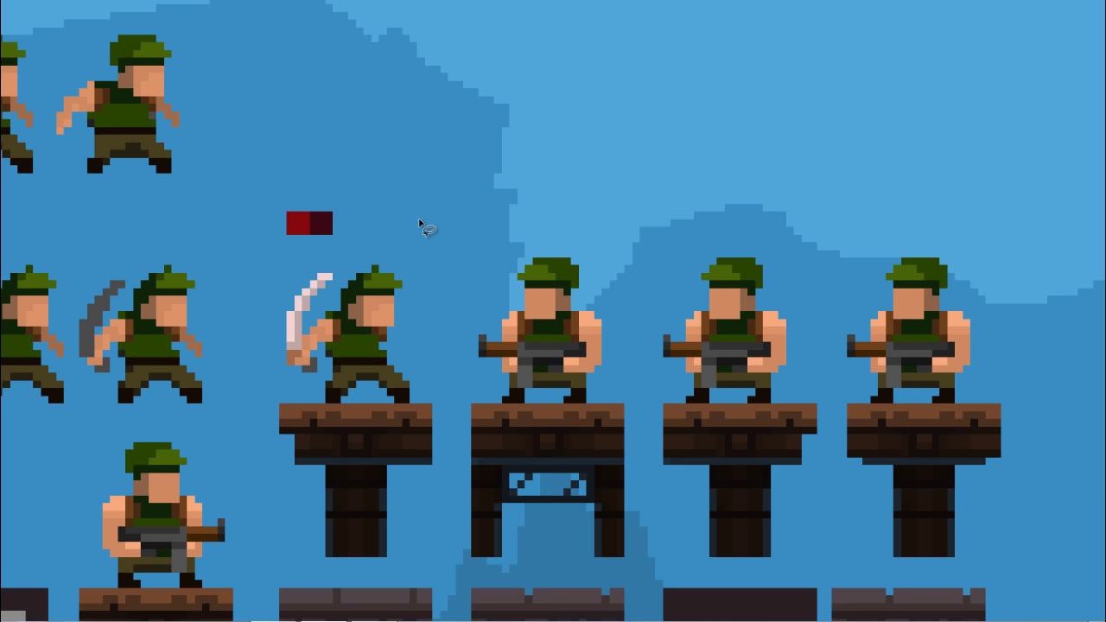
{"action": "scroll", "coordinate": [421, 329], "scroll_direction": "down", "scroll_amount": 2}
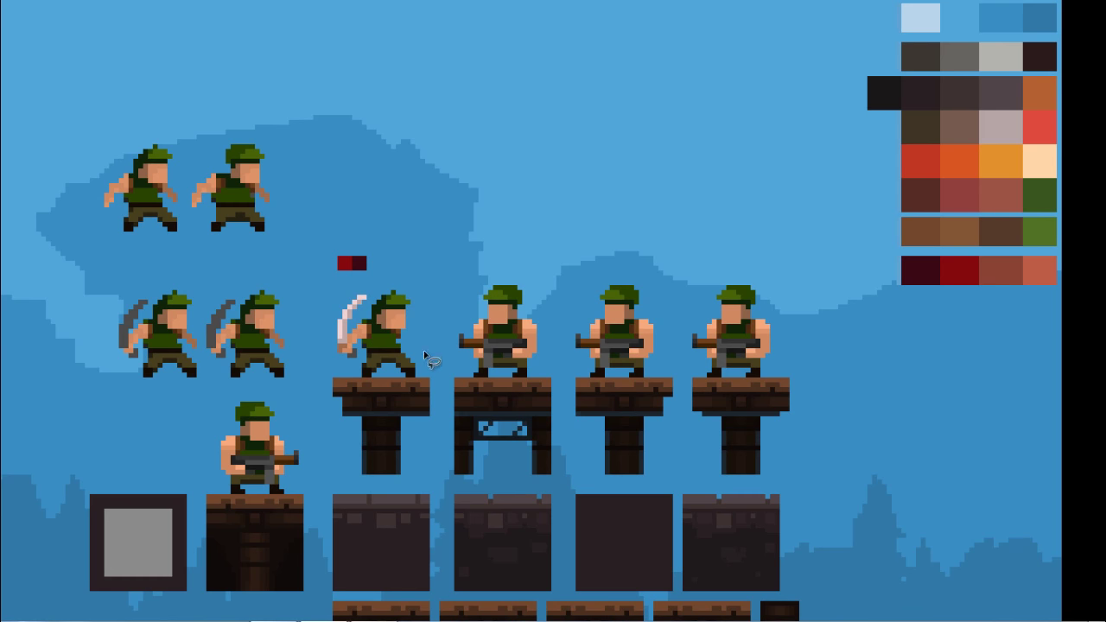
Sample the hood's dark green and extend the hood over the soldier's forehead as a flat row
{"action": "key", "text": "z"}
{"action": "left_click", "coordinate": [389, 354]}
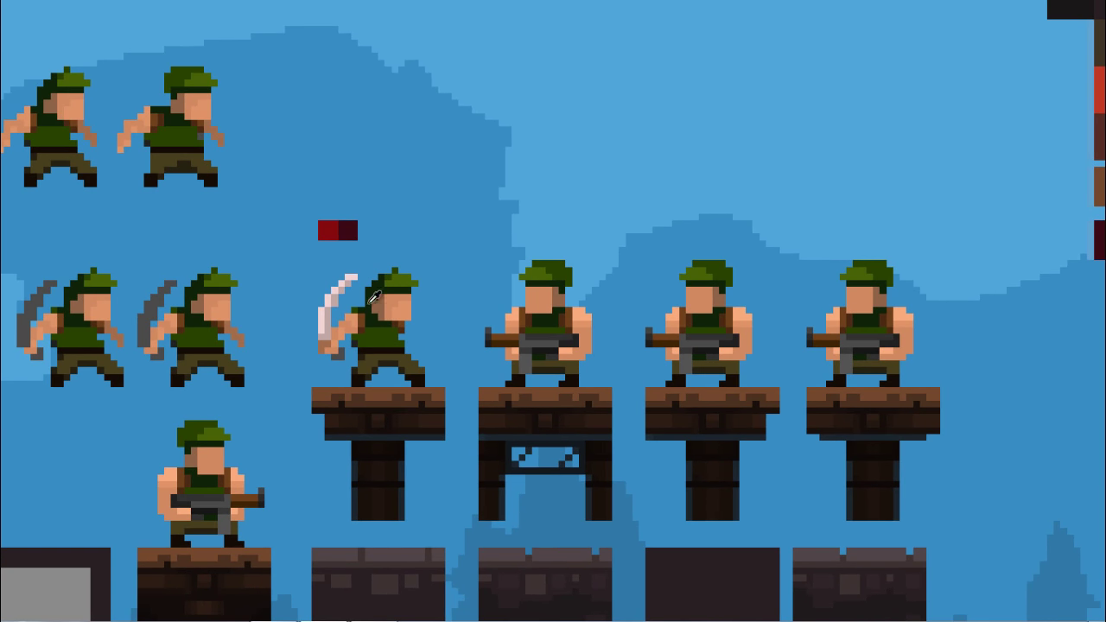
{"action": "key", "text": "i"}
{"action": "key", "text": "b"}
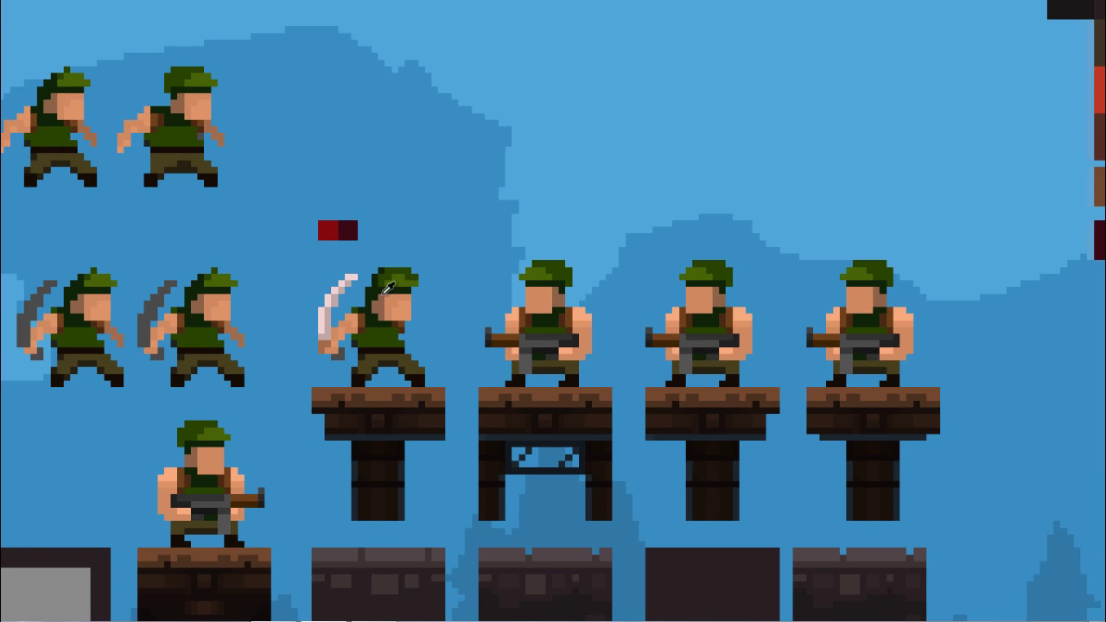
{"action": "mouse_move", "coordinate": [380, 298]}
{"action": "left_mouse_down"}
{"action": "mouse_move", "coordinate": [420, 294]}
{"action": "mouse_move", "coordinate": [382, 304]}
{"action": "mouse_move", "coordinate": [397, 295]}
{"action": "left_mouse_up"}
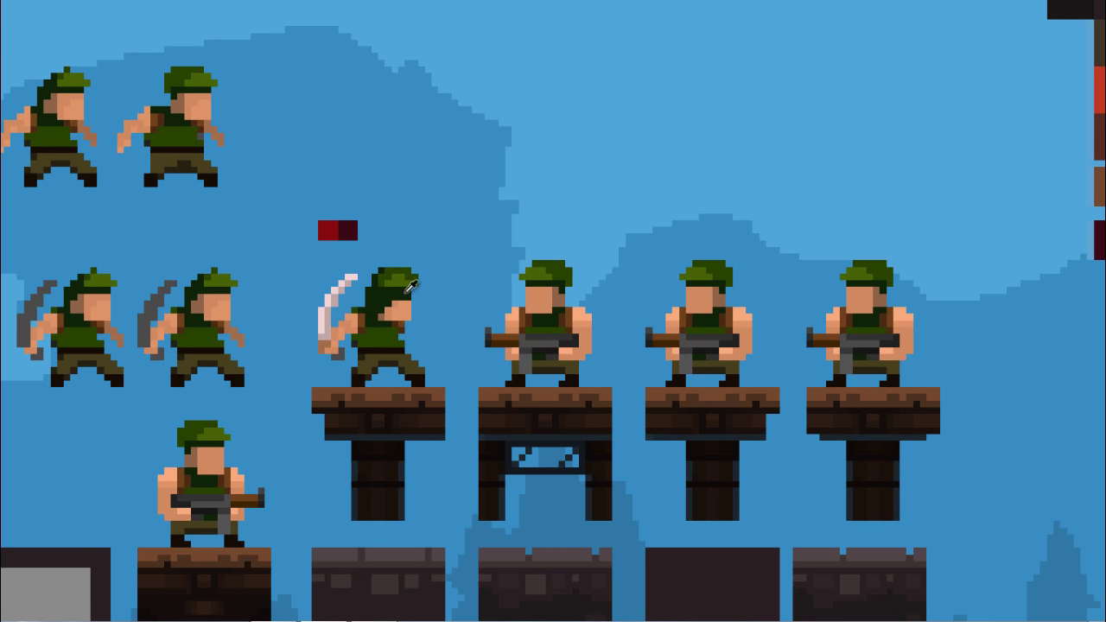
{"action": "left_click", "coordinate": [401, 286], "text": "ctrl"}
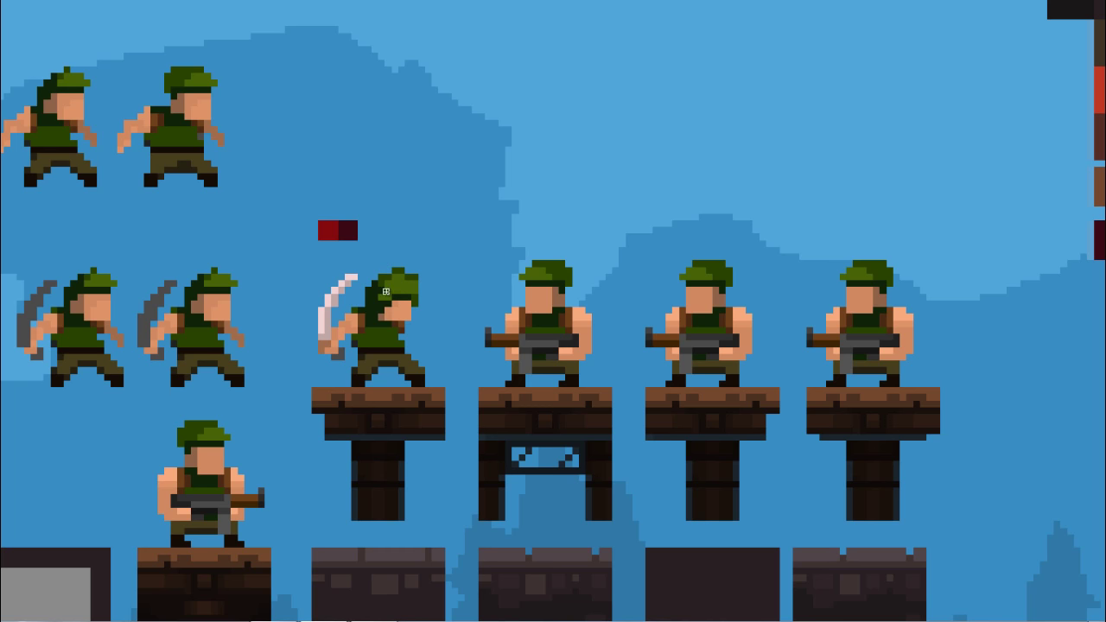
{"action": "mouse_move", "coordinate": [365, 275]}
{"action": "left_mouse_down"}
{"action": "mouse_move", "coordinate": [384, 261]}
{"action": "mouse_move", "coordinate": [403, 270]}
{"action": "left_mouse_up"}
{"action": "key", "text": "ctrl+z"}
{"action": "mouse_move", "coordinate": [370, 273]}
{"action": "left_mouse_down"}
{"action": "mouse_move", "coordinate": [403, 274]}
{"action": "mouse_move", "coordinate": [385, 273]}
{"action": "left_mouse_up"}
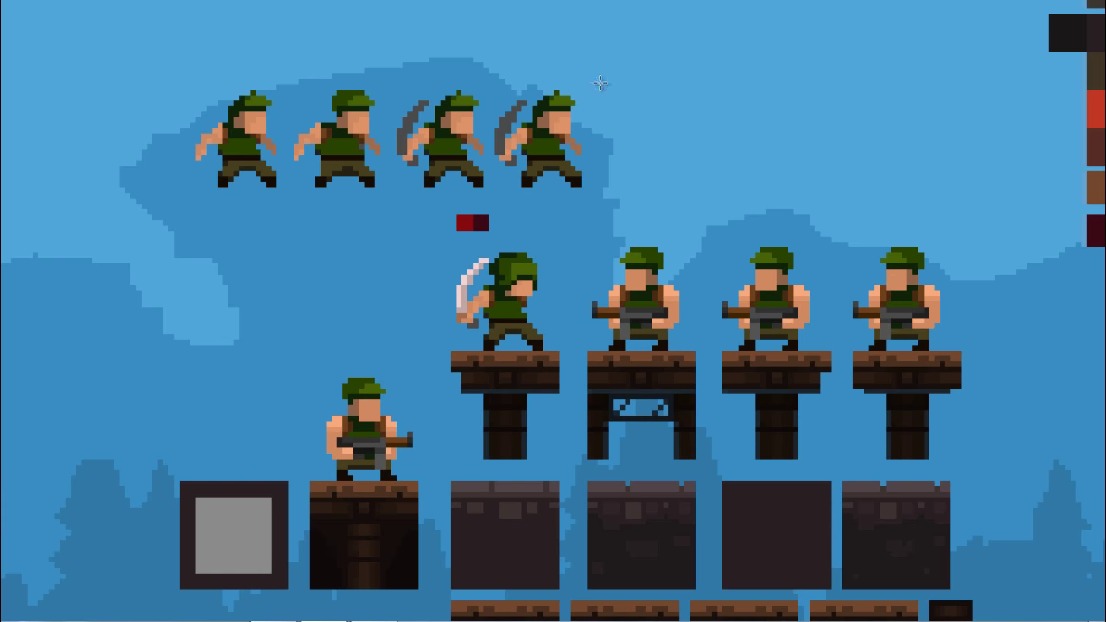
Select the rightmost running pickaxe soldier and flip it horizontally
{"action": "left_click_drag", "start_coordinate": [614, 80], "coordinate": [491, 191]}
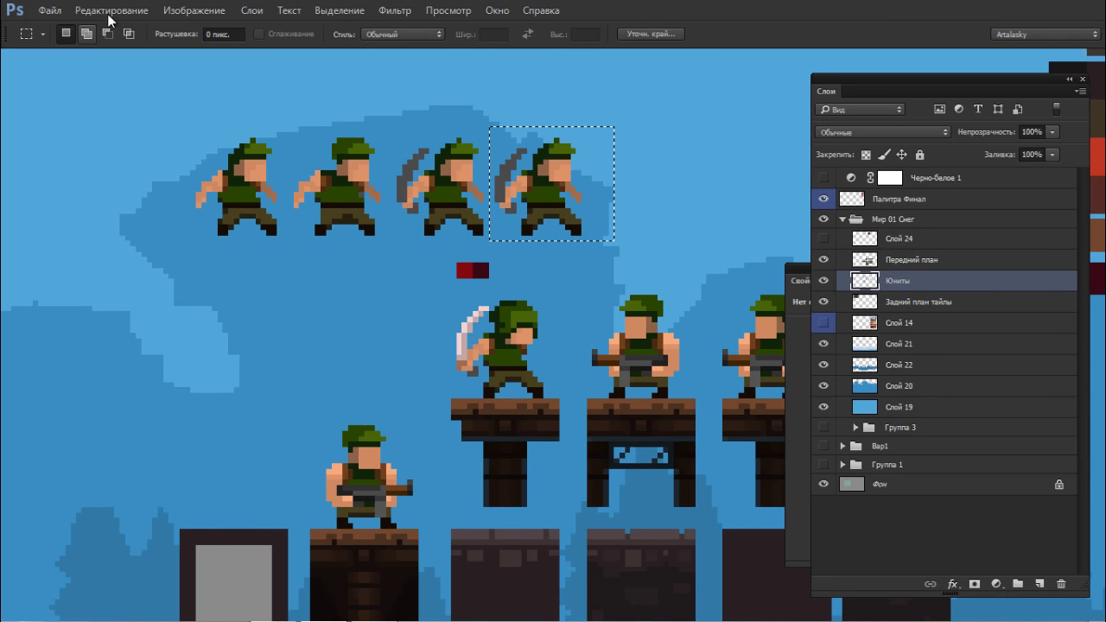
{"action": "left_click", "coordinate": [111, 11]}
{"action": "mouse_move", "coordinate": [220, 330]}
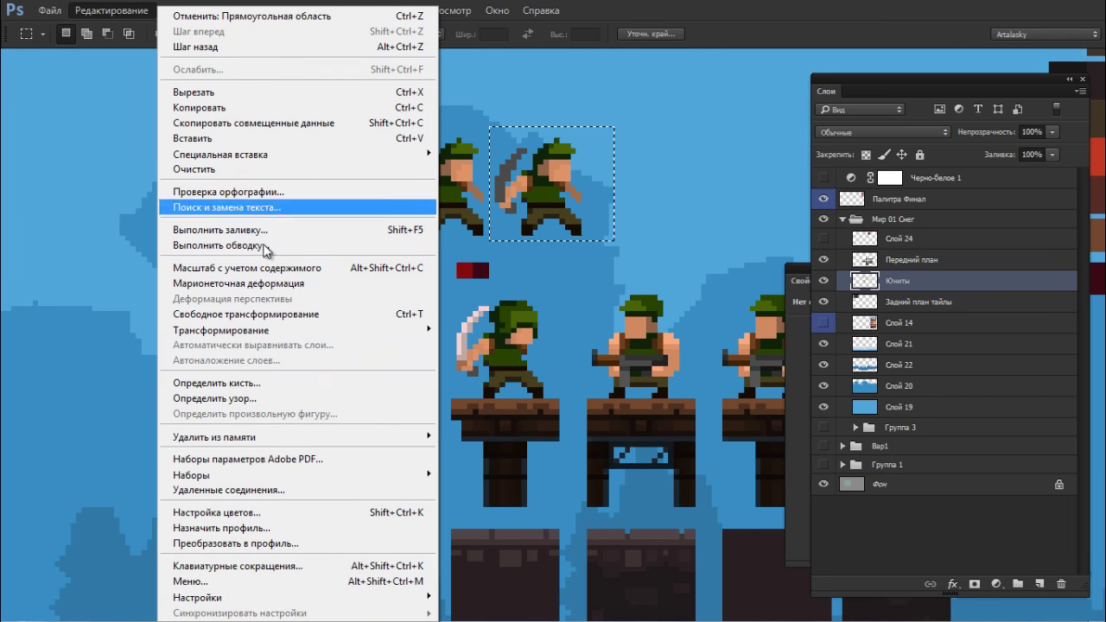
{"action": "left_click", "coordinate": [506, 505]}
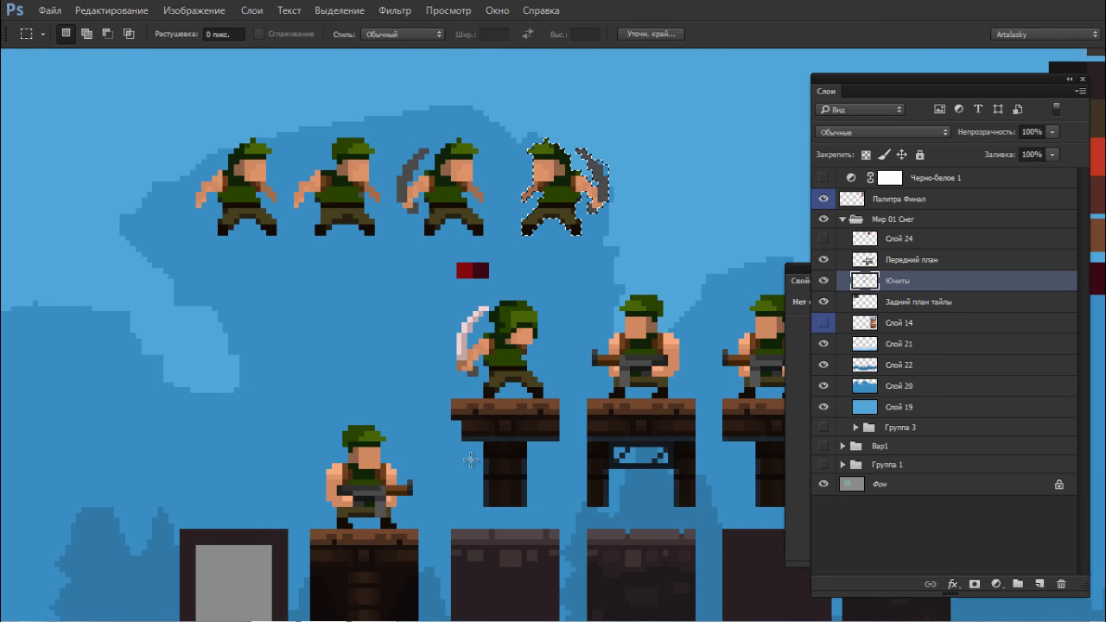
{"action": "key", "text": "Tab"}
{"action": "left_click_drag", "start_coordinate": [667, 178], "coordinate": [899, 220]}
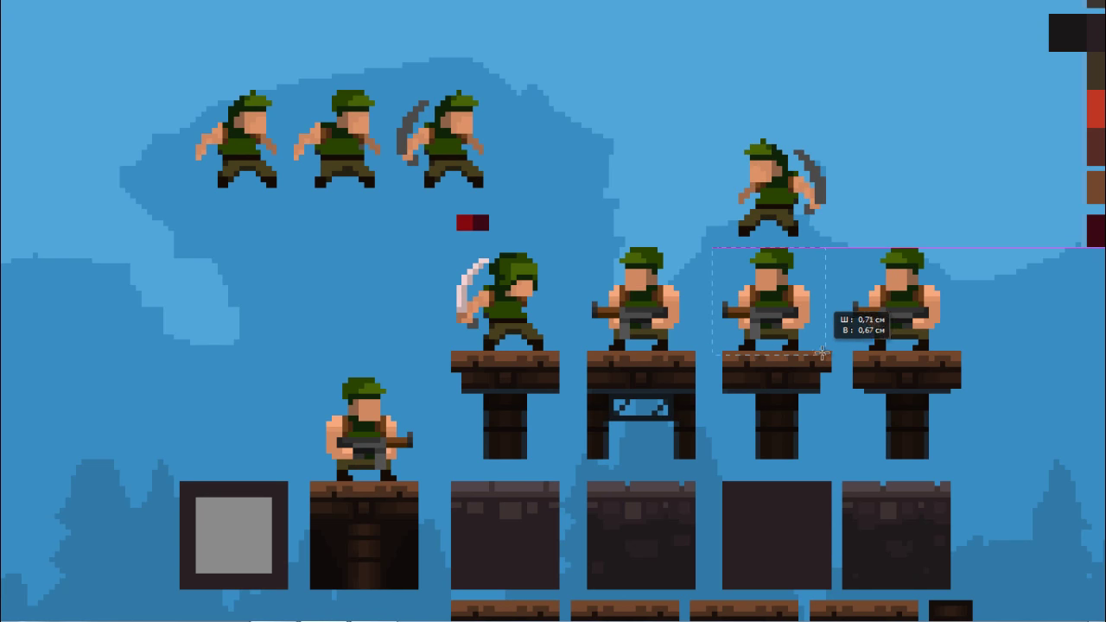
Delete the gunner on the third platform and set the flipped pickaxe soldier there
{"action": "left_click_drag", "start_coordinate": [712, 248], "coordinate": [827, 350]}
{"action": "key", "text": "Delete"}
{"action": "left_click_drag", "start_coordinate": [723, 113], "coordinate": [838, 242]}
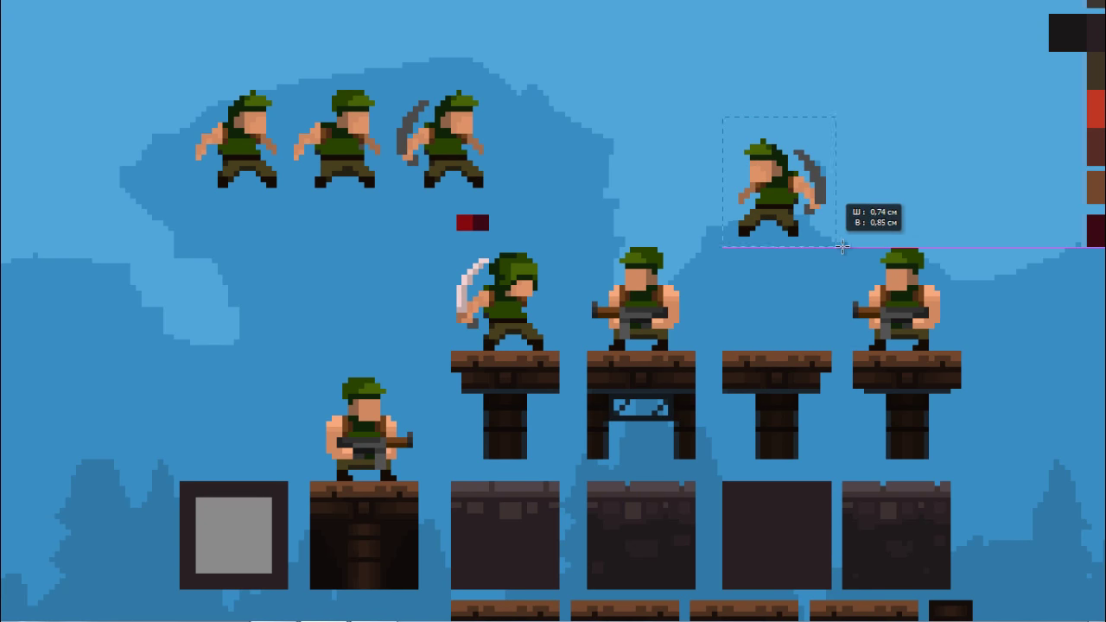
{"action": "left_click_drag", "start_coordinate": [789, 186], "coordinate": [790, 301]}
{"action": "key", "text": "ctrl+d"}
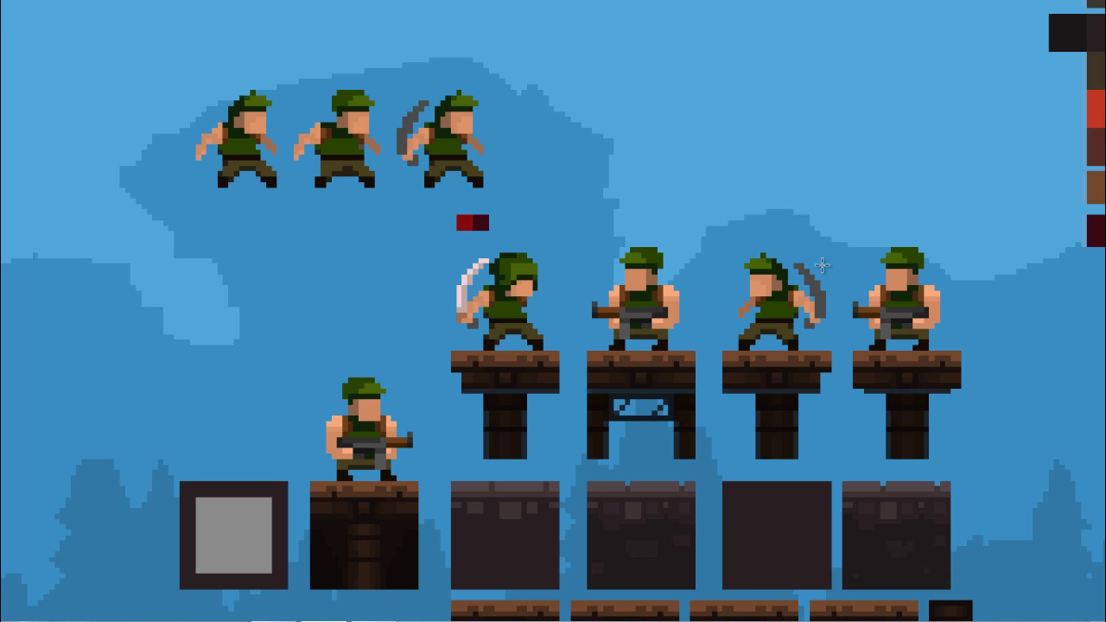
{"action": "scroll", "coordinate": [822, 265], "scroll_direction": "up", "scroll_amount": 2}
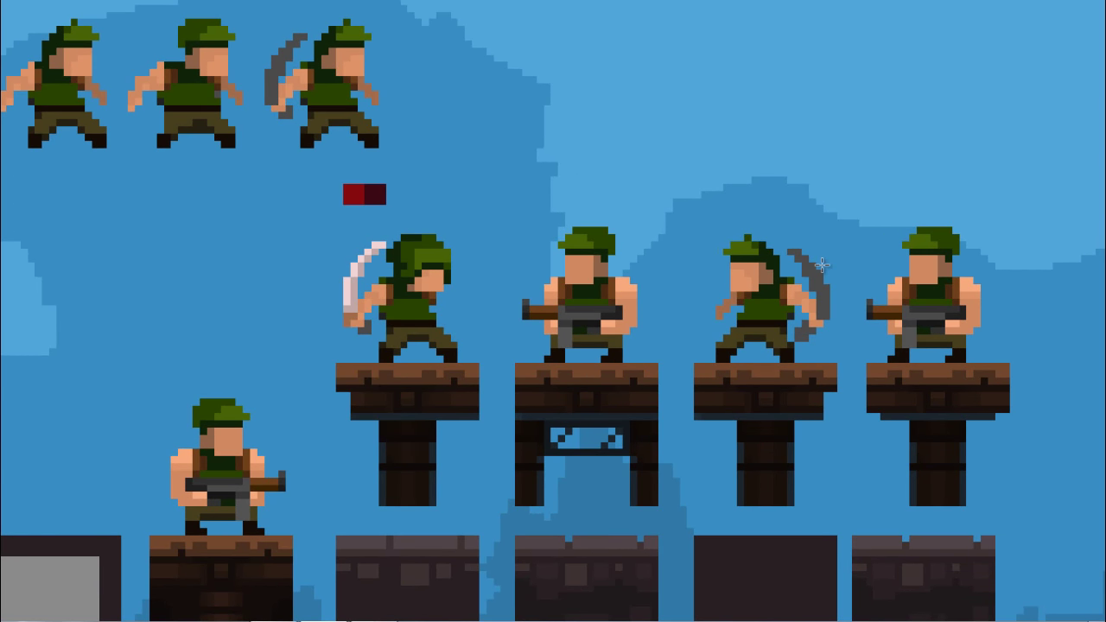
Zoom around the first-platform soldier to inspect its hood and shirt
{"action": "scroll", "coordinate": [921, 303], "scroll_direction": "down", "scroll_amount": 2}
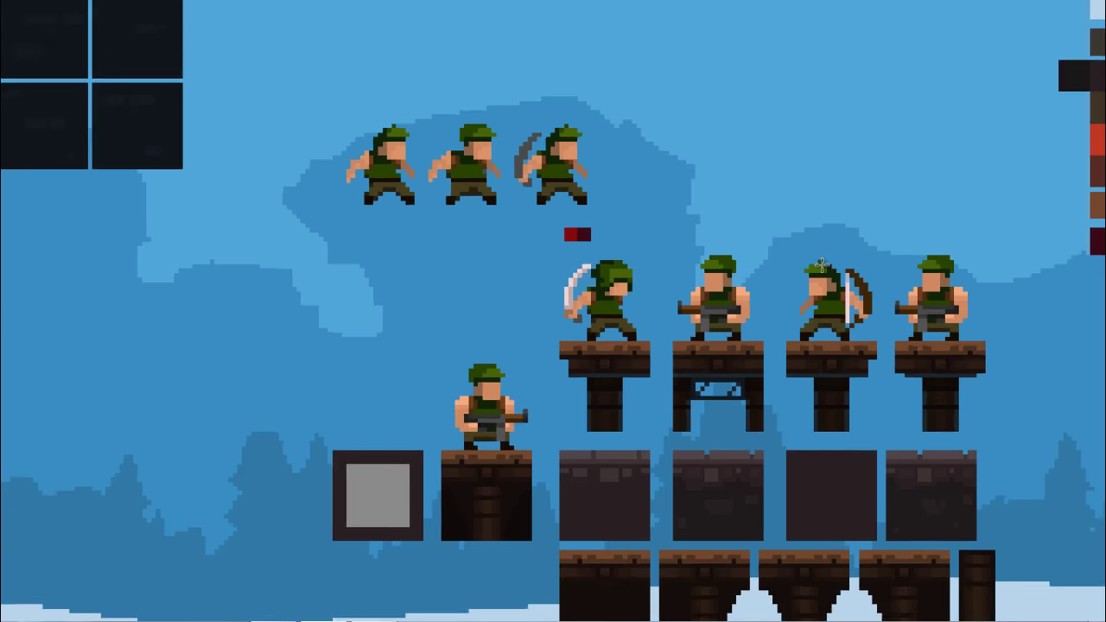
{"action": "scroll", "coordinate": [916, 320], "scroll_direction": "up", "scroll_amount": 1}
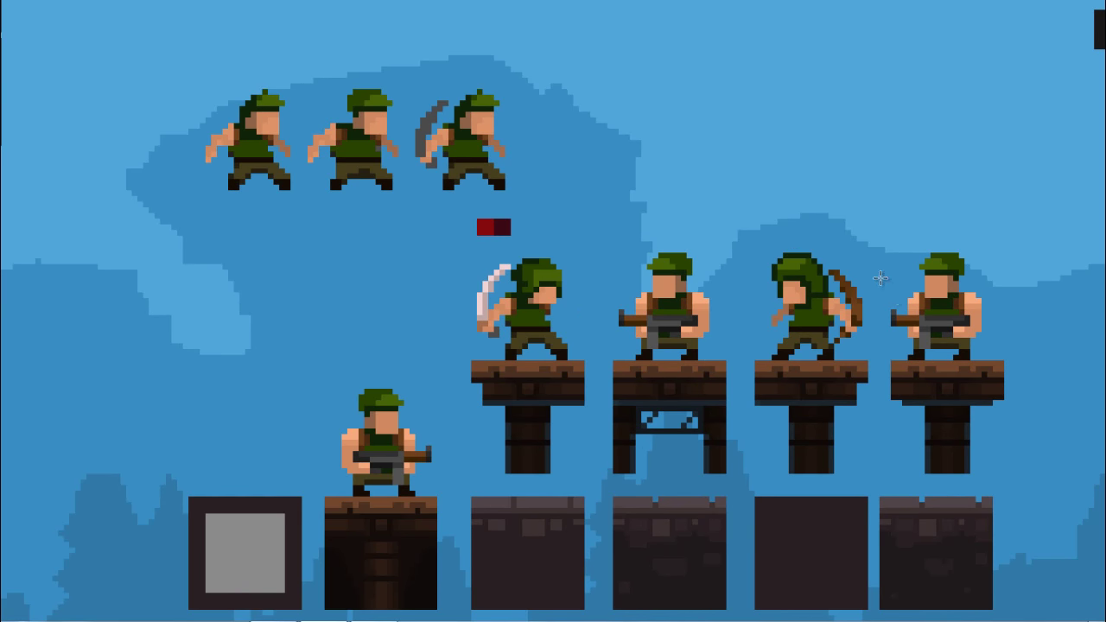
{"action": "scroll", "coordinate": [921, 333], "scroll_direction": "up", "scroll_amount": 2}
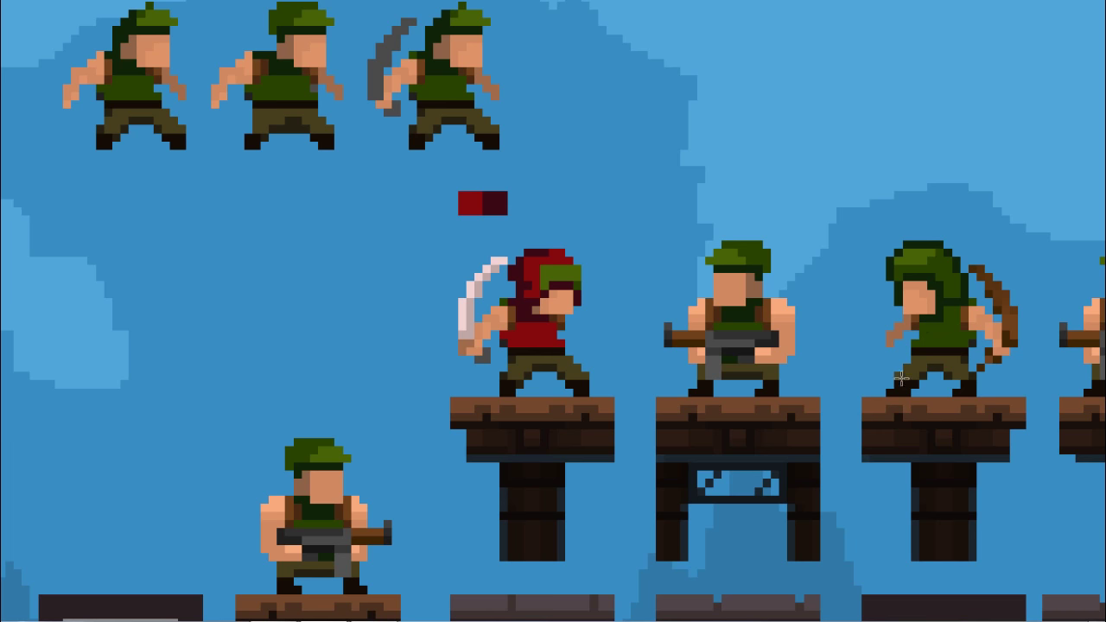
Leave full screen and turn on the 'Черно-белое 1' adjustment layer for a grayscale preview
{"action": "key", "text": "F6"}
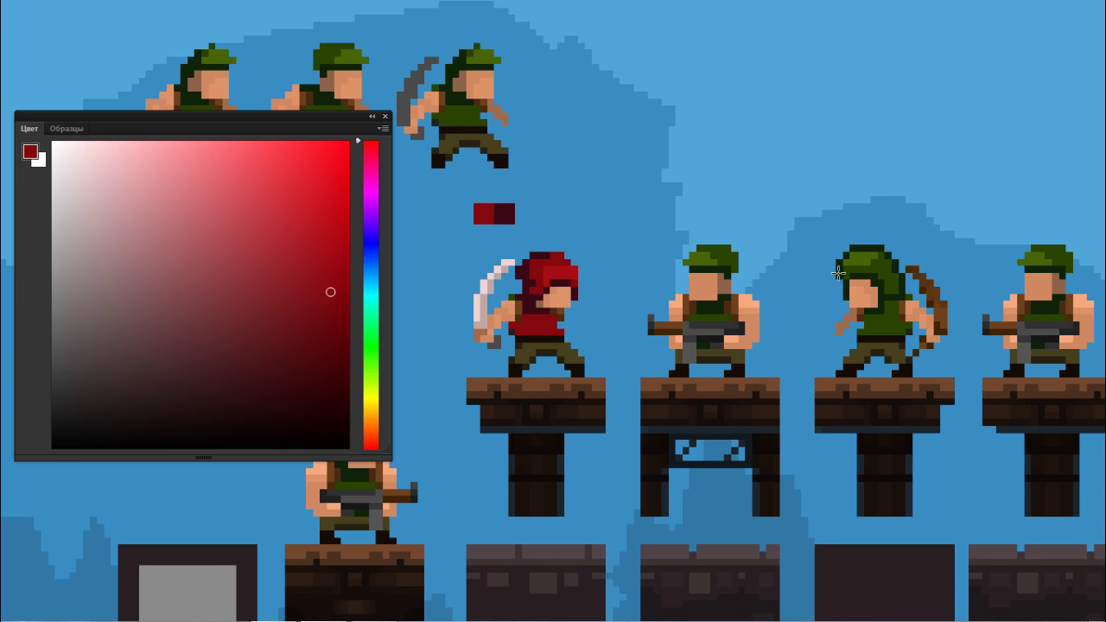
{"action": "key", "text": "f"}
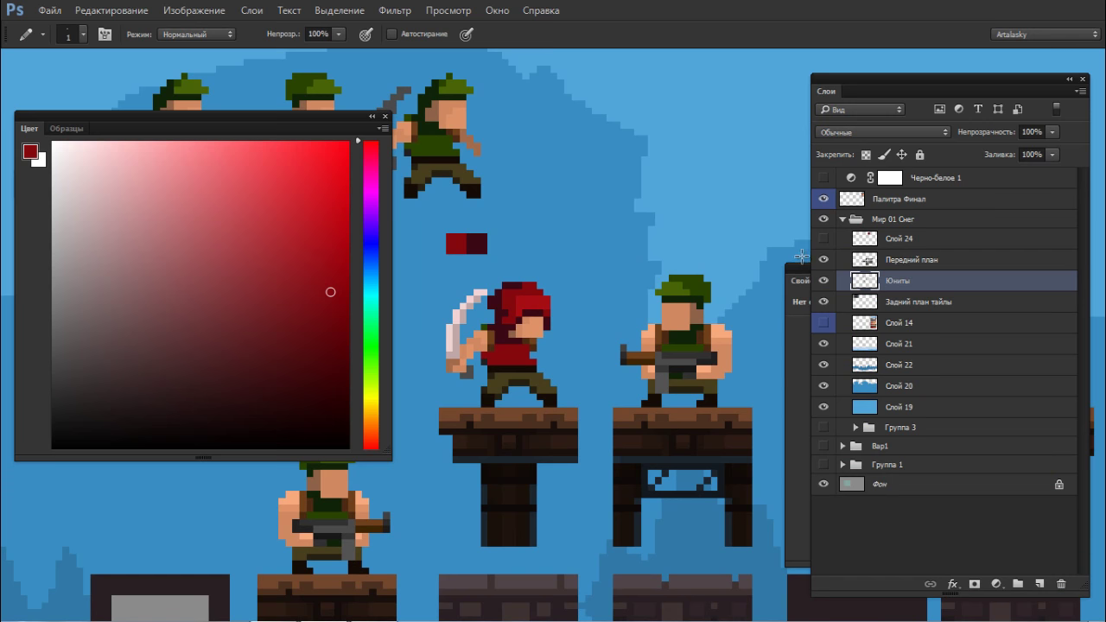
{"action": "left_click", "coordinate": [823, 177]}
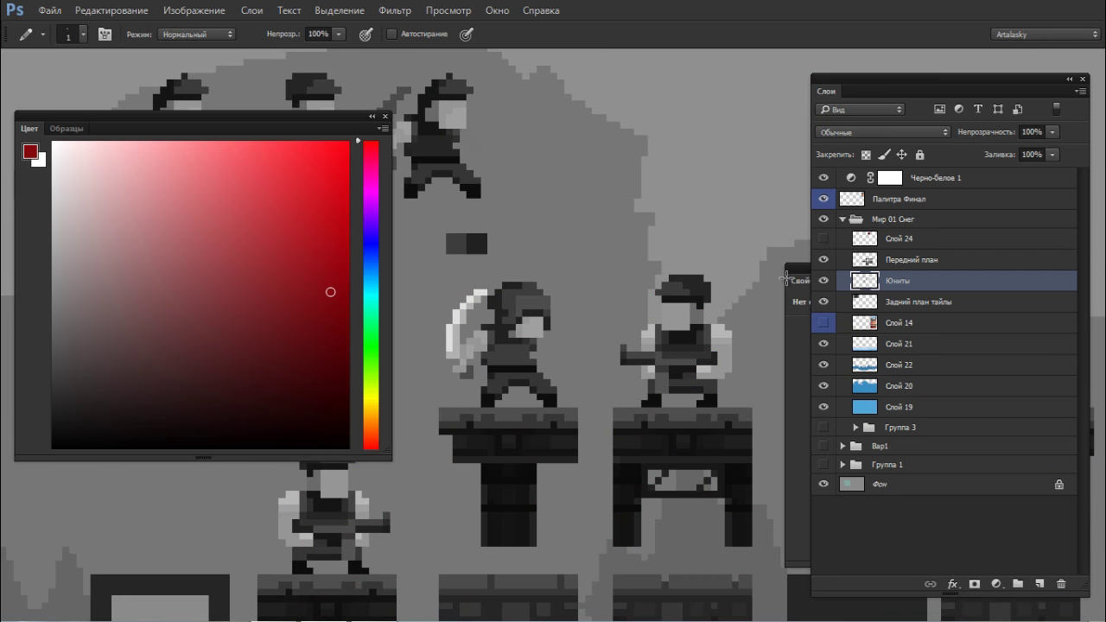
Zoom out with Ctrl+minus to see the whole sprite scene
{"action": "key", "text": "ctrl+minus"}
{"action": "key", "text": "ctrl+minus"}
{"action": "key", "text": "ctrl+plus"}
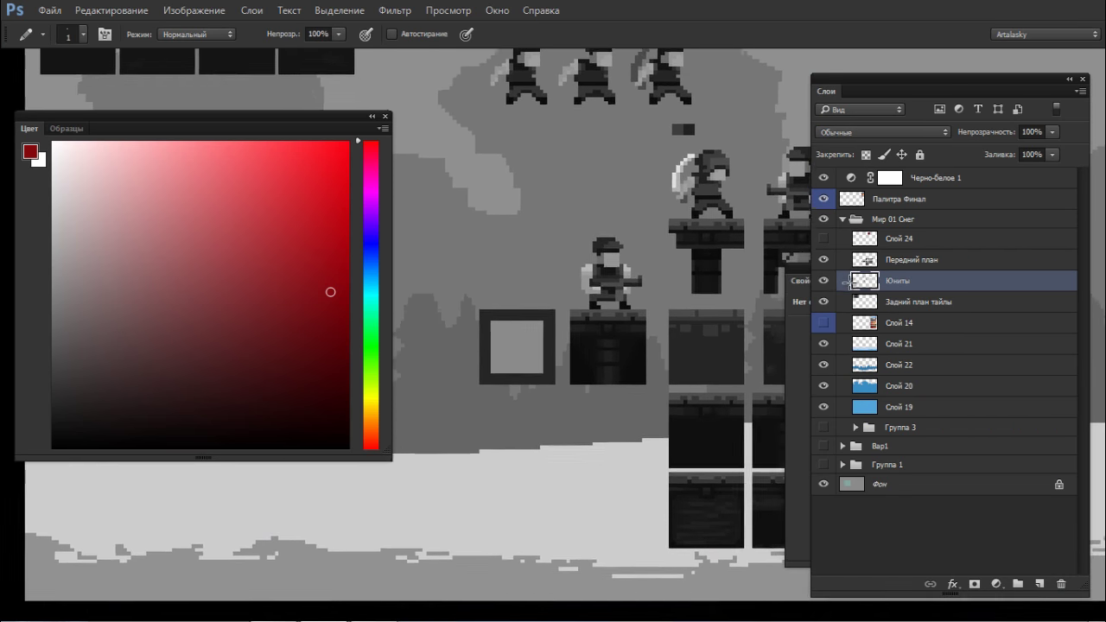
{"action": "key", "text": "ctrl+minus"}
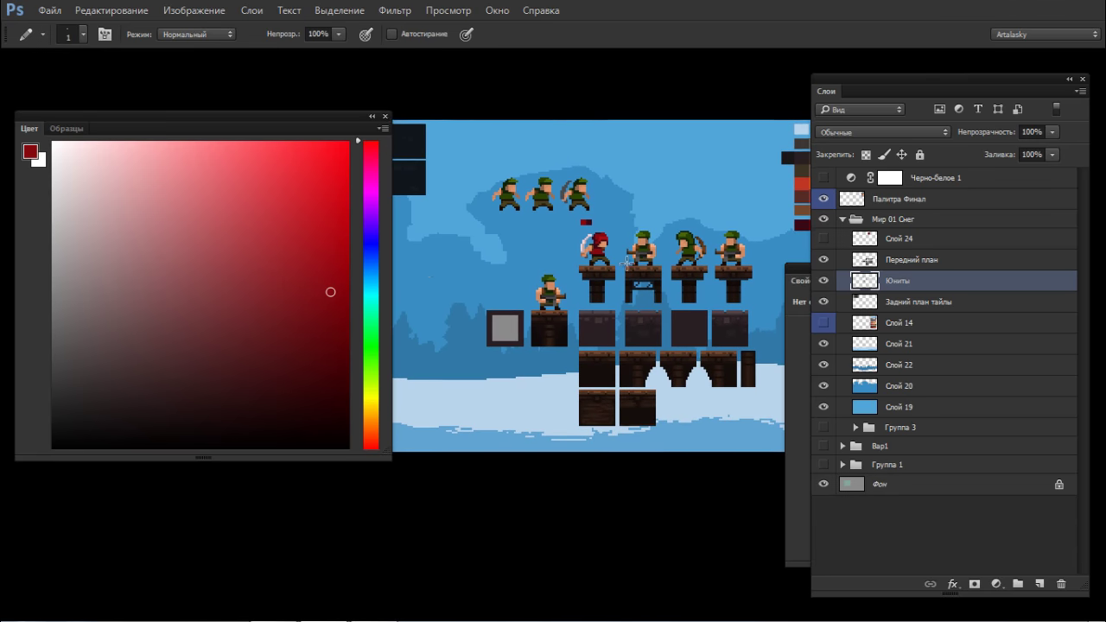
In full screen, duplicate the red-hooded fighter to its left and nudge the copy into place
{"action": "scroll", "coordinate": [628, 263], "scroll_direction": "up", "scroll_amount": 3}
{"action": "scroll", "coordinate": [618, 265], "scroll_direction": "up", "scroll_amount": 2}
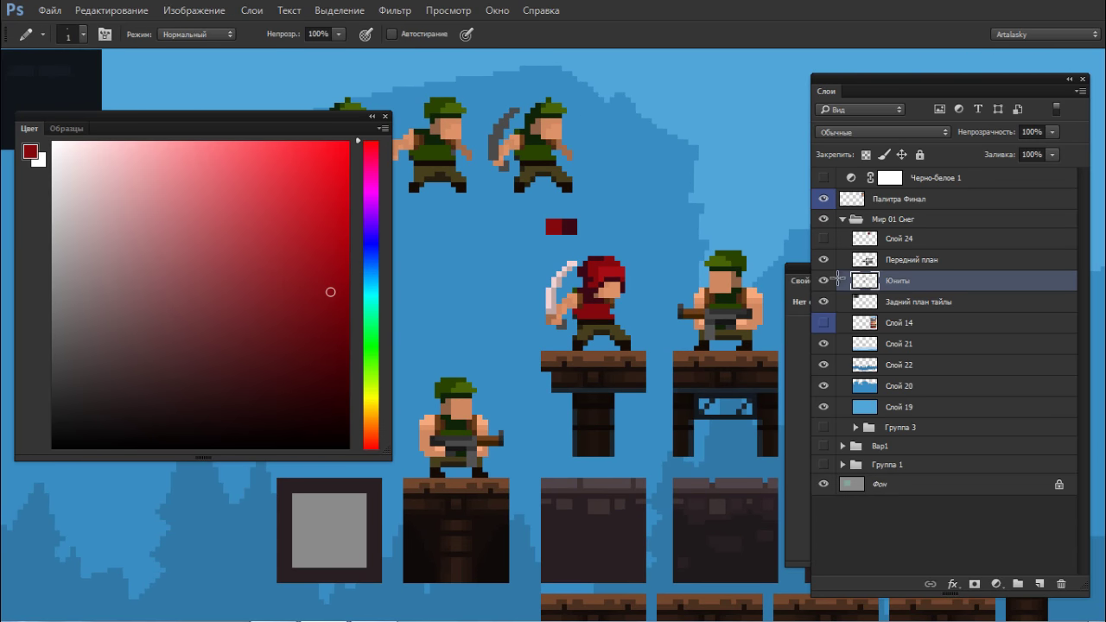
{"action": "scroll", "coordinate": [603, 286], "scroll_direction": "up", "scroll_amount": 2}
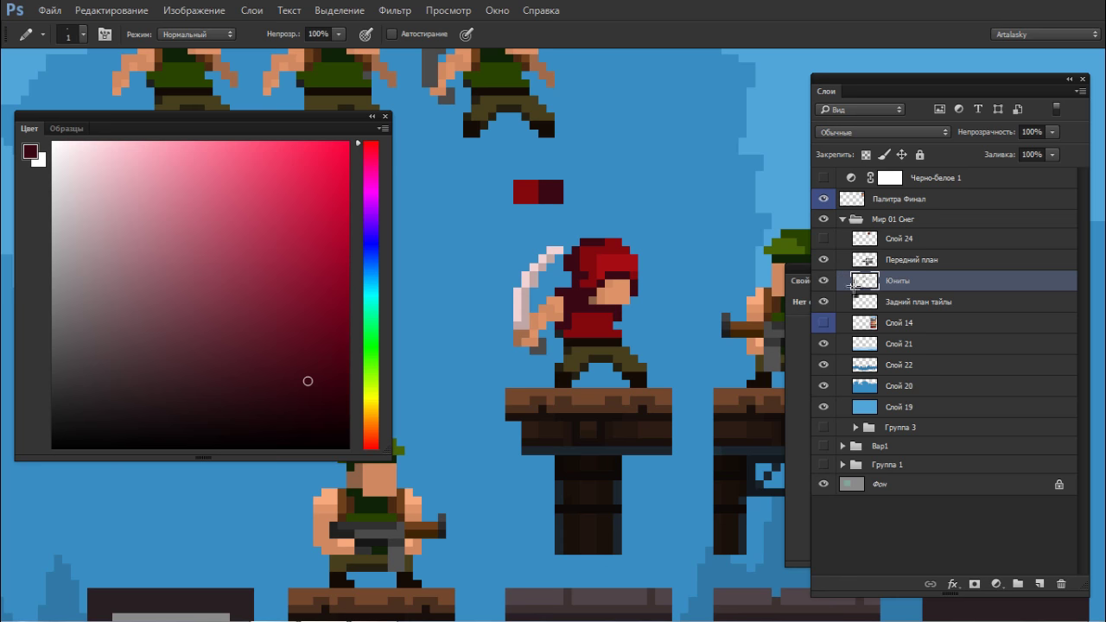
{"action": "key", "text": "f"}
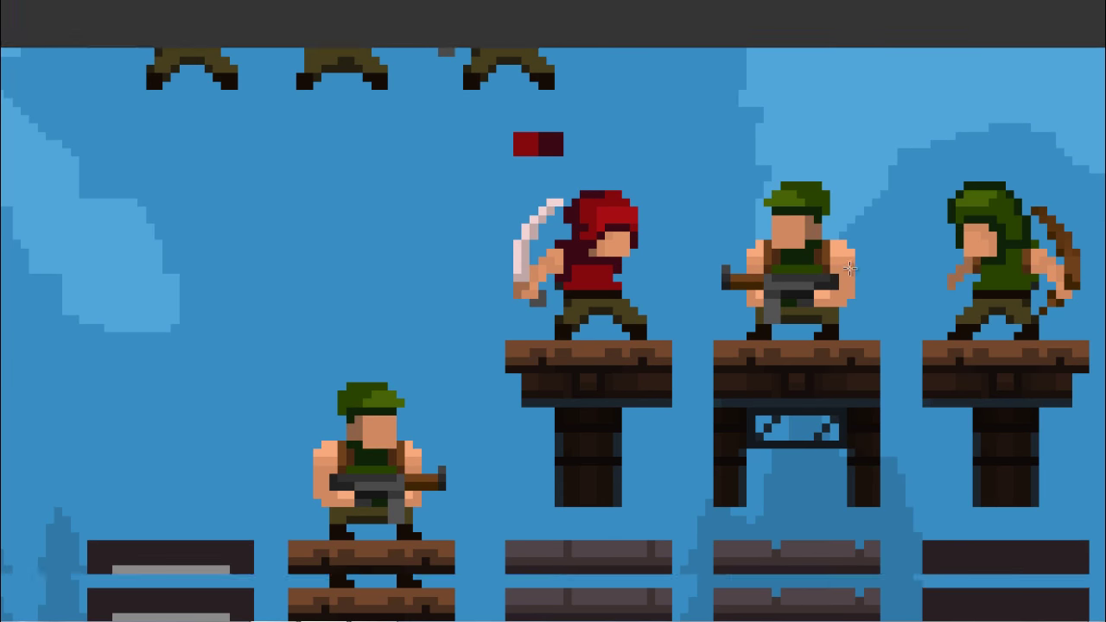
{"action": "left_click_drag", "start_coordinate": [593, 226], "coordinate": [260, 227]}
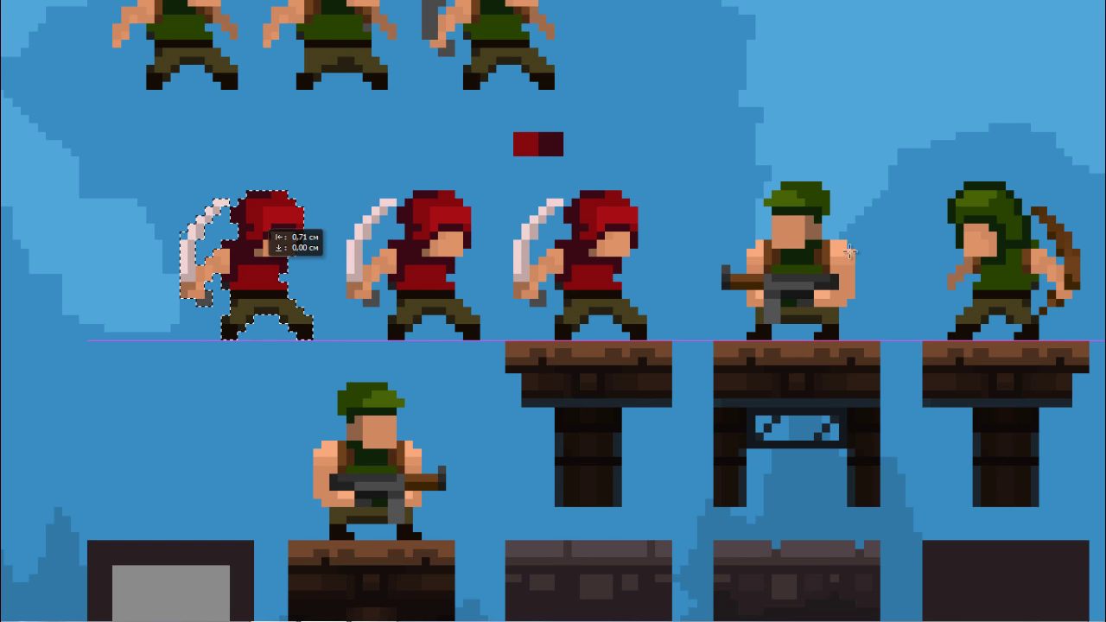
{"action": "left_click_drag", "start_coordinate": [263, 229], "coordinate": [282, 235]}
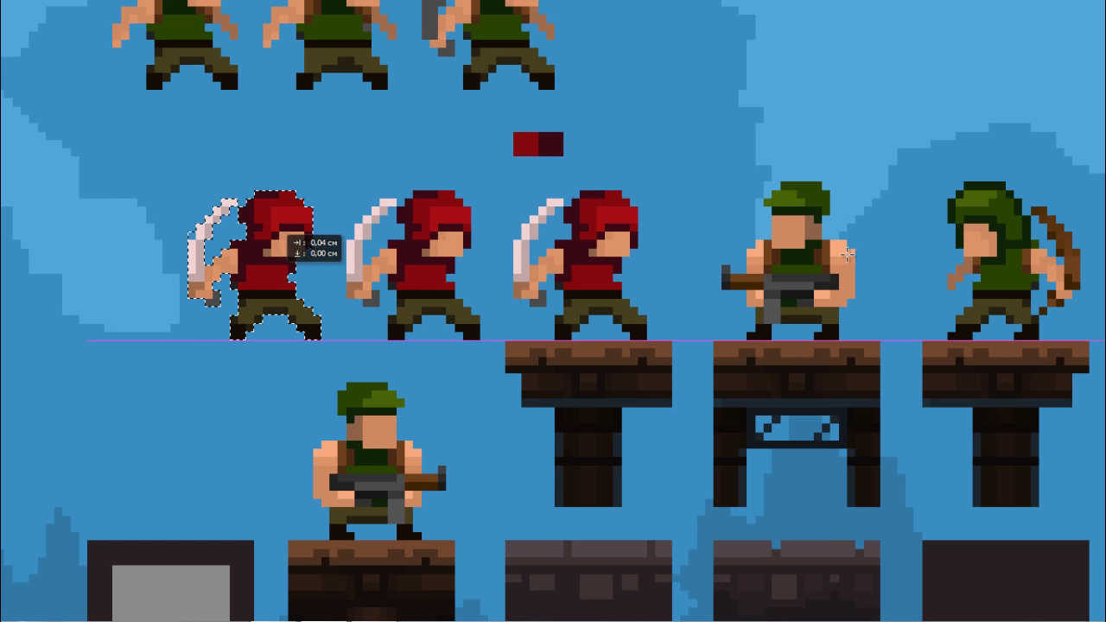
{"action": "key", "text": "shift+Left"}
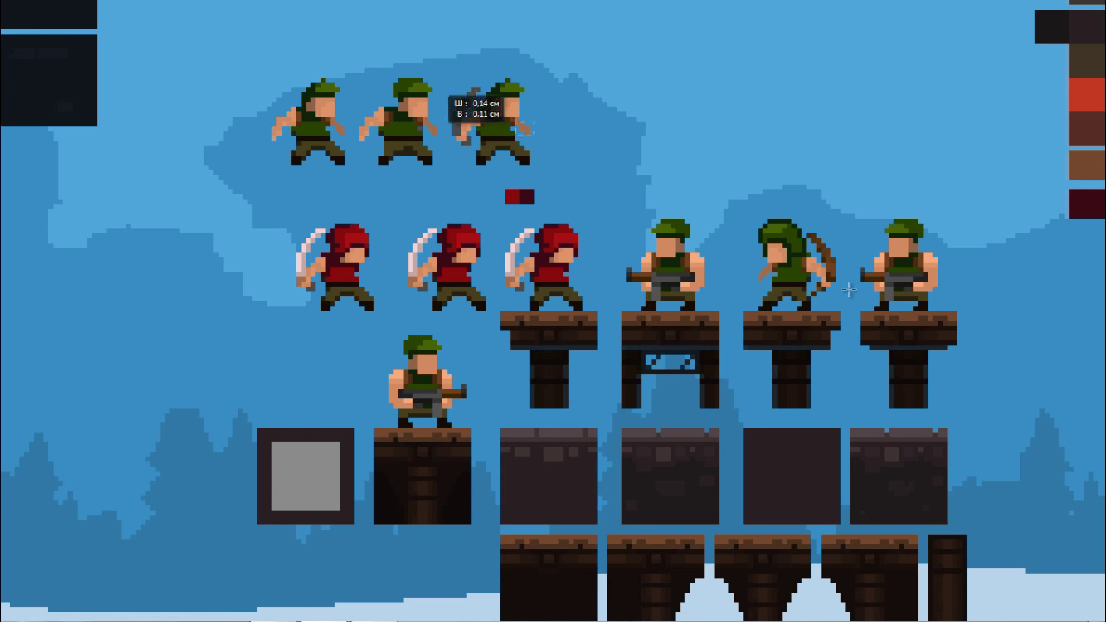
Position another red fighter copy in the row and bring up the Color panel
{"action": "left_click_drag", "start_coordinate": [484, 129], "coordinate": [370, 272]}
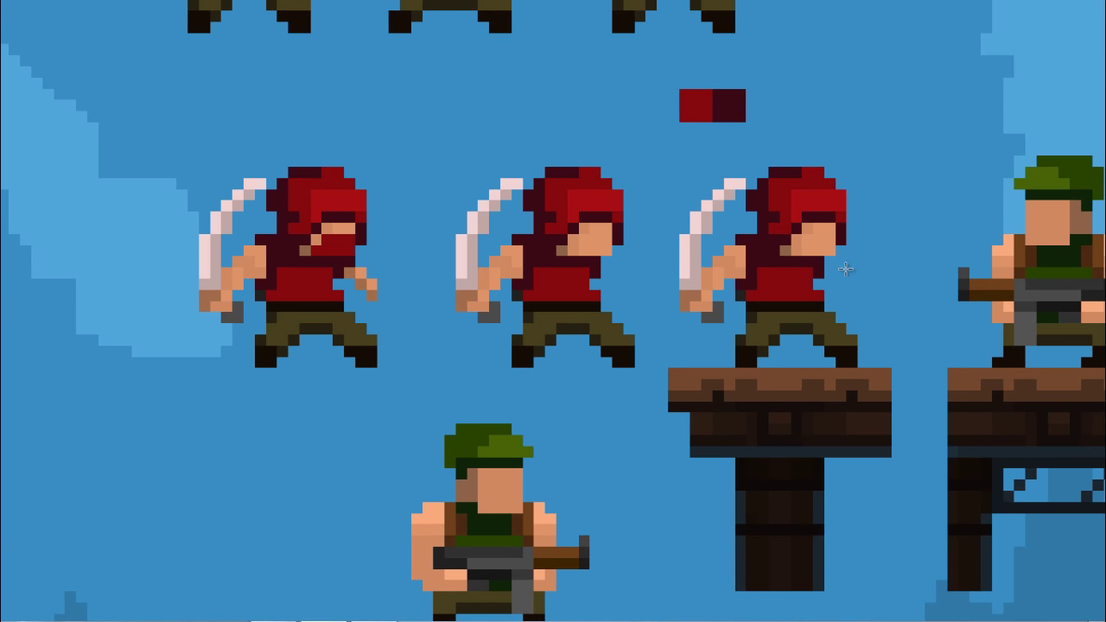
{"action": "scroll", "coordinate": [871, 291], "scroll_direction": "down", "scroll_amount": 1}
{"action": "scroll", "coordinate": [882, 279], "scroll_direction": "down", "scroll_amount": 3}
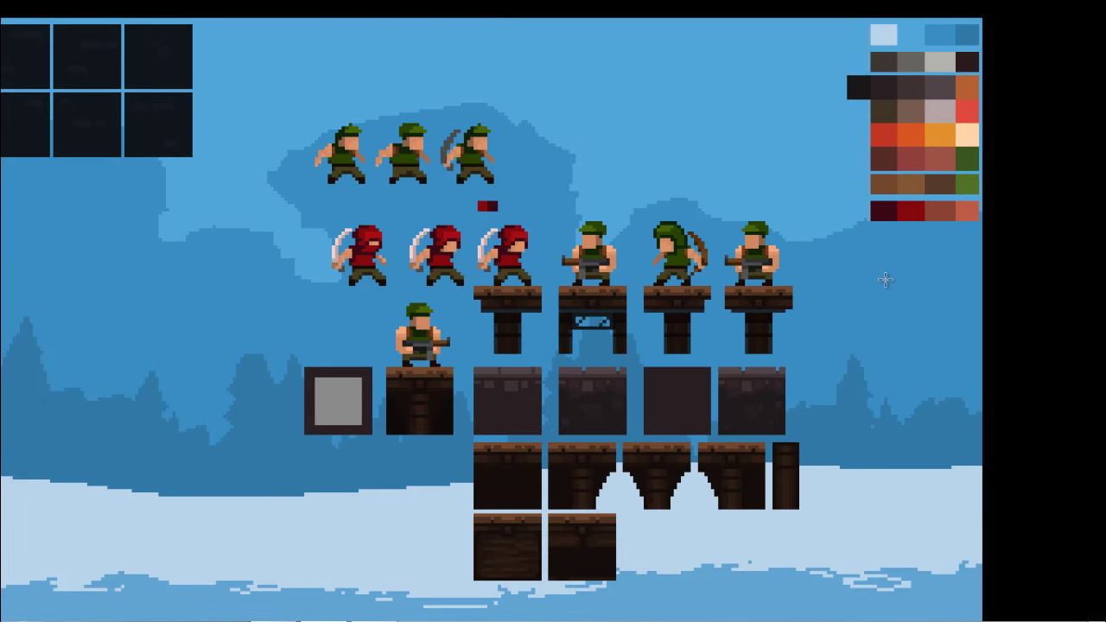
{"action": "scroll", "coordinate": [882, 279], "scroll_direction": "up", "scroll_amount": 2}
{"action": "scroll", "coordinate": [805, 327], "scroll_direction": "up", "scroll_amount": 1}
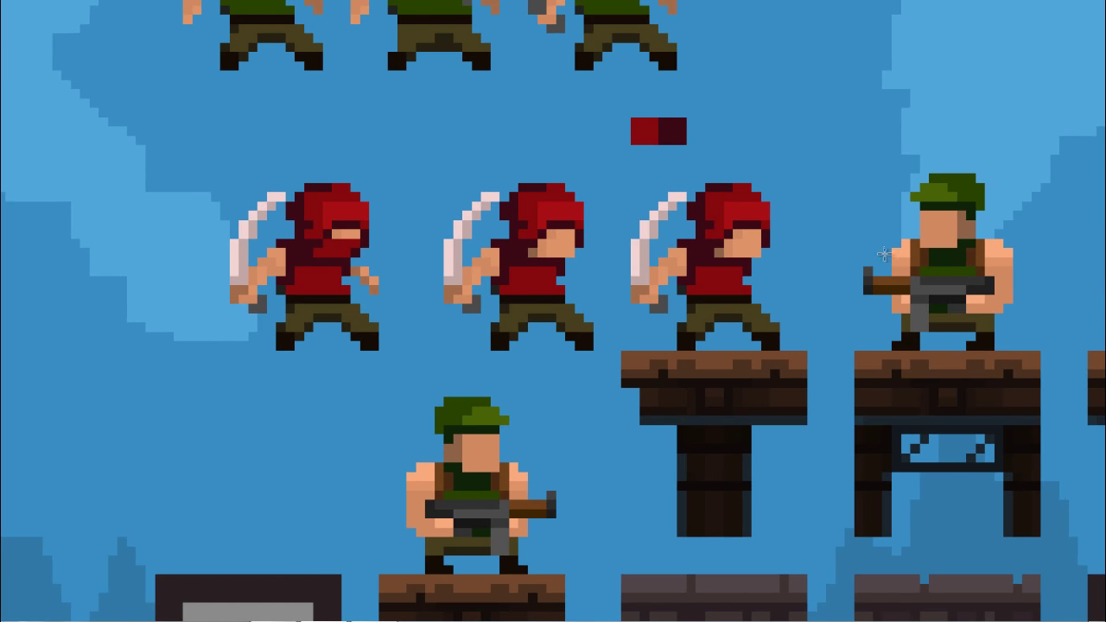
{"action": "key", "text": "F6"}
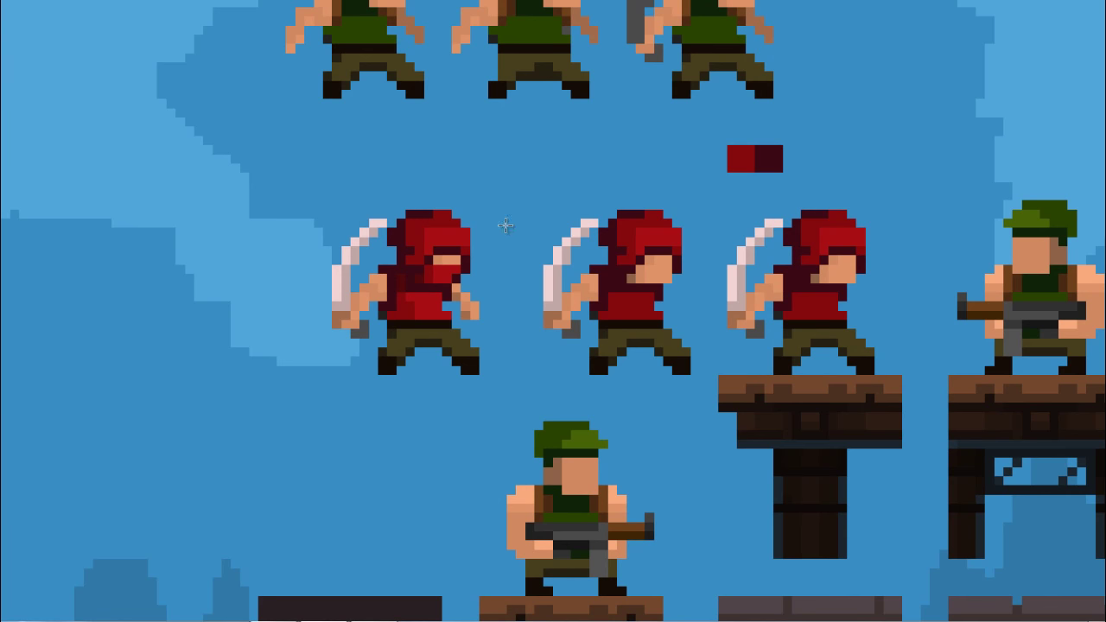
Darken the masked face's eye opening with Hue/Saturation: saturation +12, lightness −20
{"action": "key", "text": "F6"}
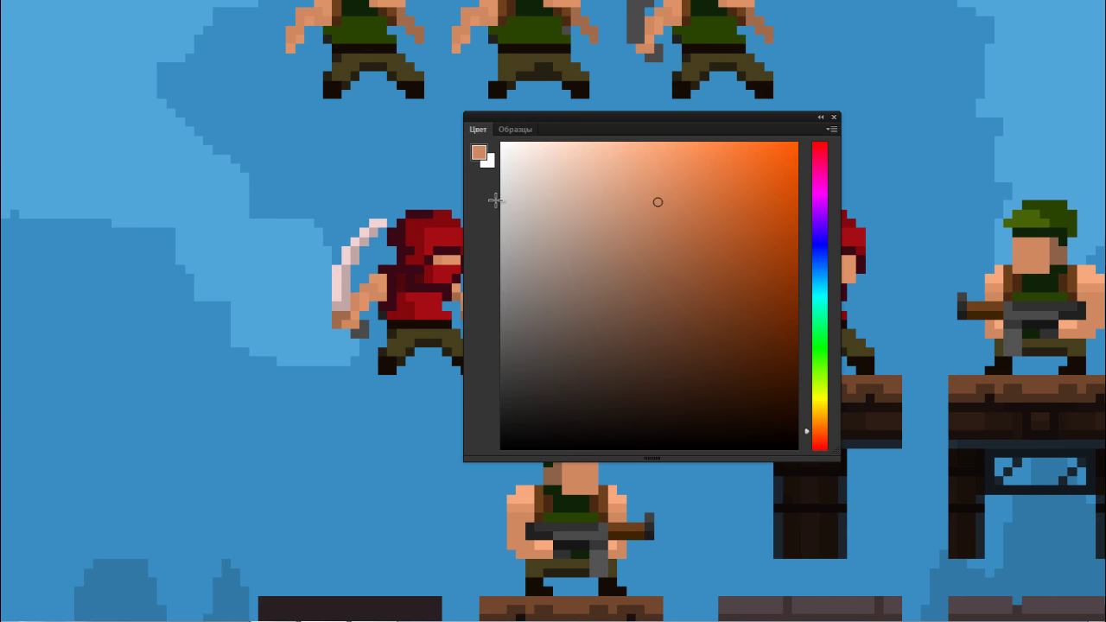
{"action": "left_click", "coordinate": [501, 204]}
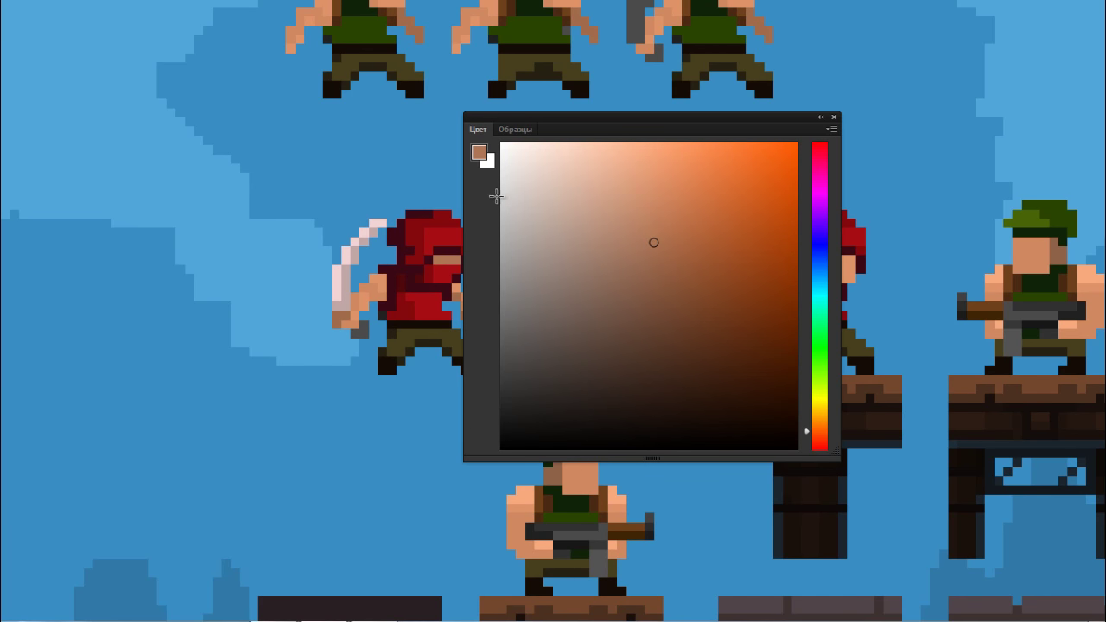
{"action": "left_click_drag", "start_coordinate": [529, 246], "coordinate": [514, 271]}
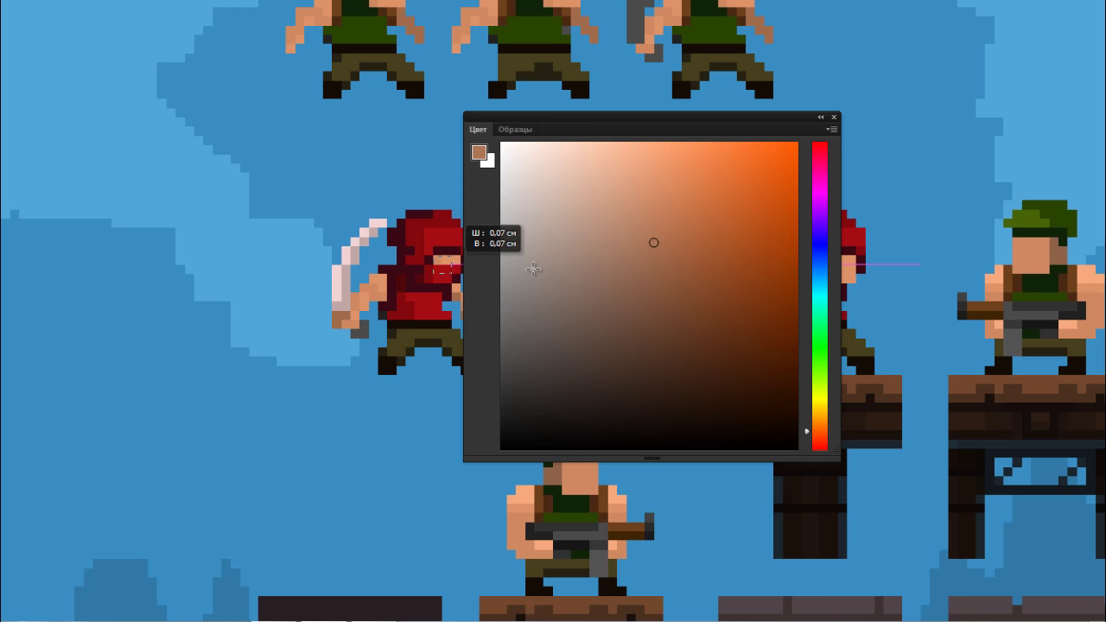
{"action": "key", "text": "ctrl+u"}
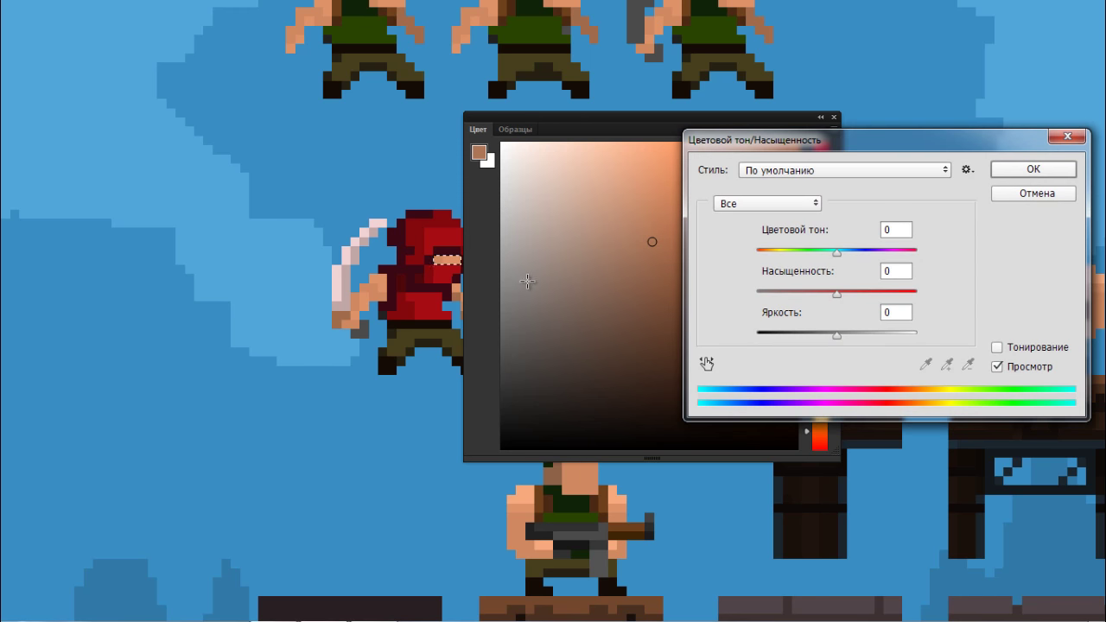
{"action": "type", "text": "-49"}
{"action": "key", "text": "shift+Up"}
{"action": "key", "text": "shift+Up"}
{"action": "key", "text": "Up"}
{"action": "key", "text": "Up"}
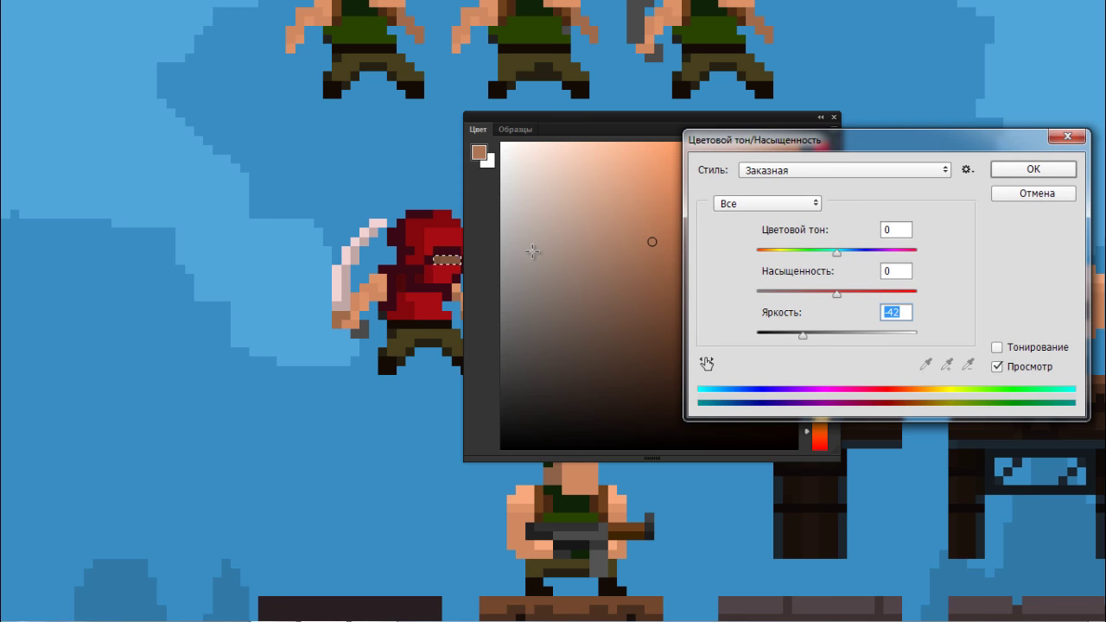
{"action": "key", "text": "Up"}
{"action": "key", "text": "Up"}
{"action": "key", "text": "Up"}
{"action": "key", "text": "shift+Tab"}
{"action": "key", "text": "shift+Up"}
{"action": "key", "text": "shift+Up"}
{"action": "key", "text": "Up"}
{"action": "key", "text": "Up"}
{"action": "key", "text": "Up"}
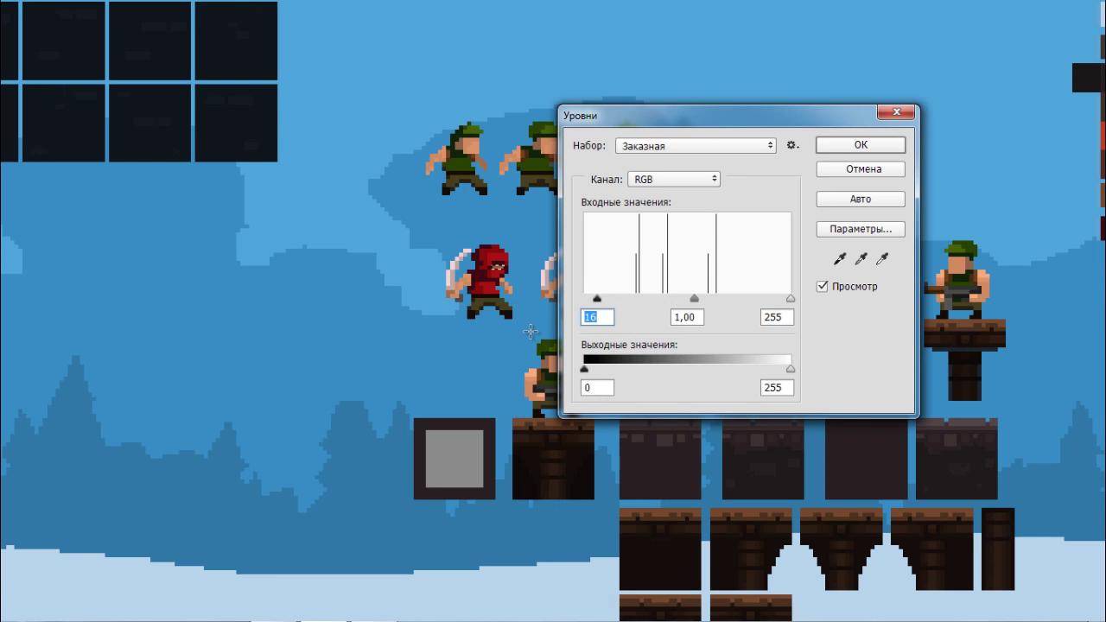
{"action": "key", "text": "Return"}
Paint two white eye pixels on the middle red-hooded figure's face
{"action": "scroll", "coordinate": [558, 298], "scroll_direction": "up", "scroll_amount": 2}
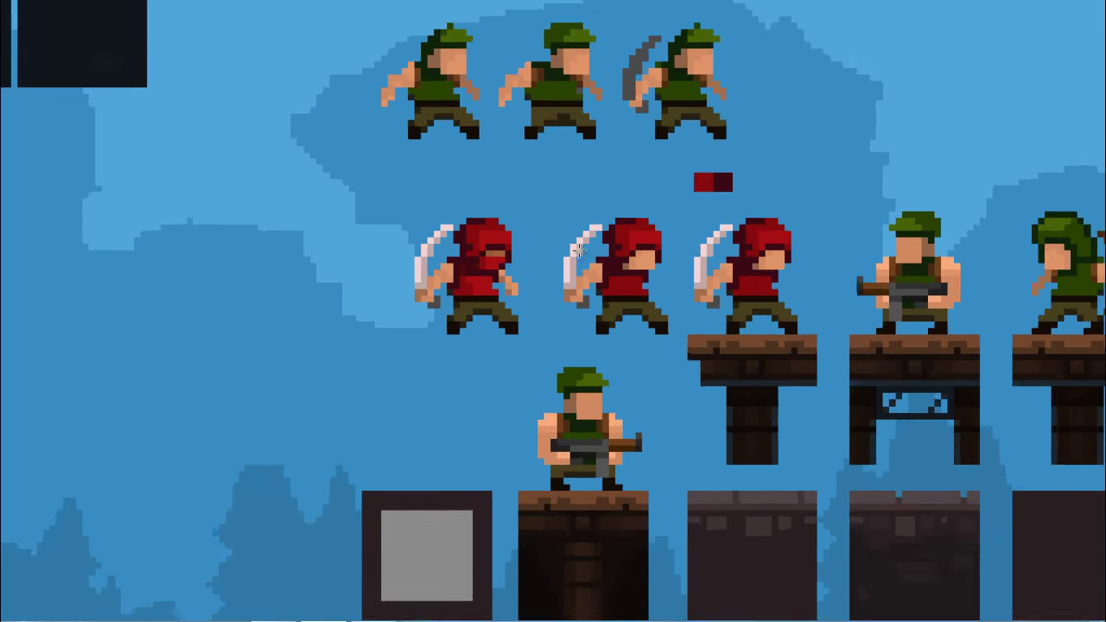
{"action": "scroll", "coordinate": [558, 298], "scroll_direction": "up", "scroll_amount": 3}
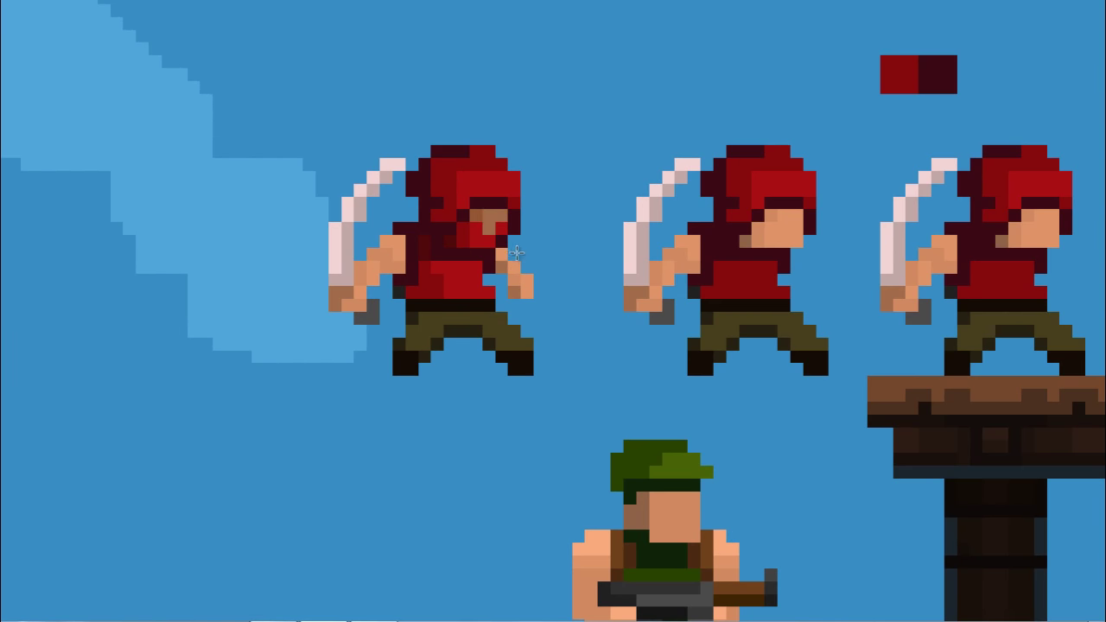
{"action": "scroll", "coordinate": [307, 283], "scroll_direction": "down", "scroll_amount": 3}
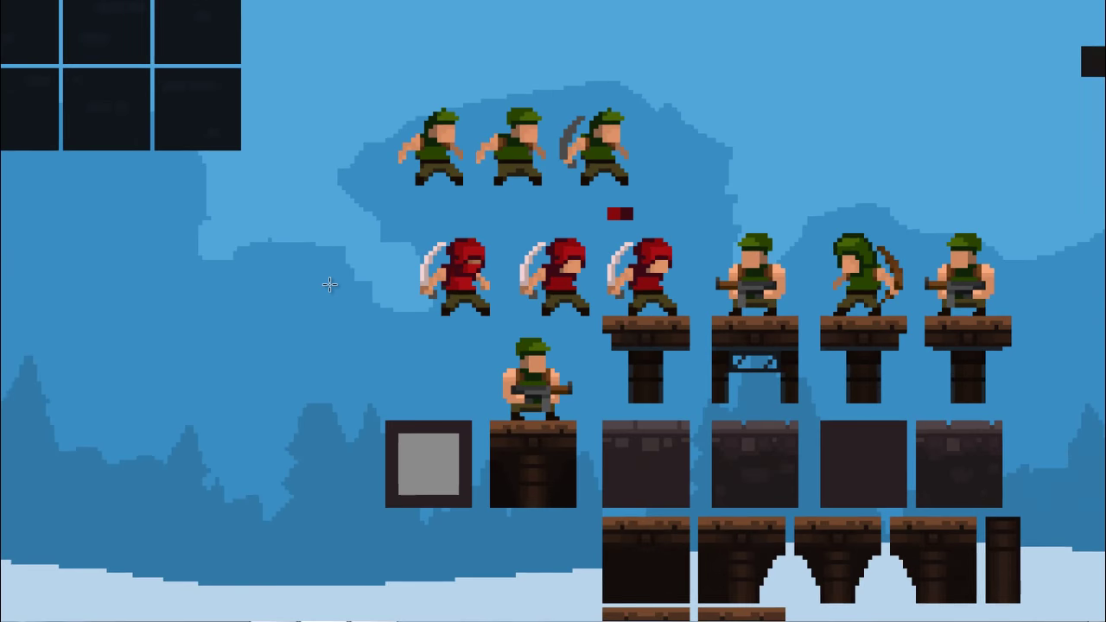
{"action": "scroll", "coordinate": [328, 284], "scroll_direction": "up", "scroll_amount": 3}
{"action": "left_click", "coordinate": [478, 208]}
{"action": "left_click", "coordinate": [508, 209]}
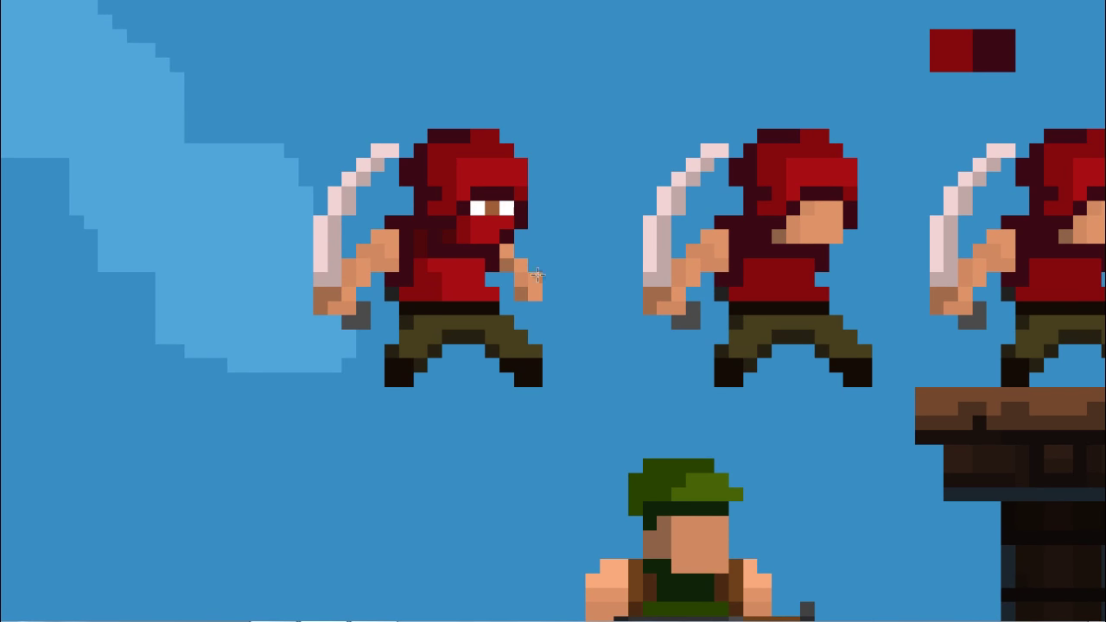
{"action": "scroll", "coordinate": [545, 272], "scroll_direction": "down", "scroll_amount": 3}
{"action": "scroll", "coordinate": [524, 280], "scroll_direction": "down", "scroll_amount": 2}
{"action": "scroll", "coordinate": [536, 275], "scroll_direction": "up", "scroll_amount": 3}
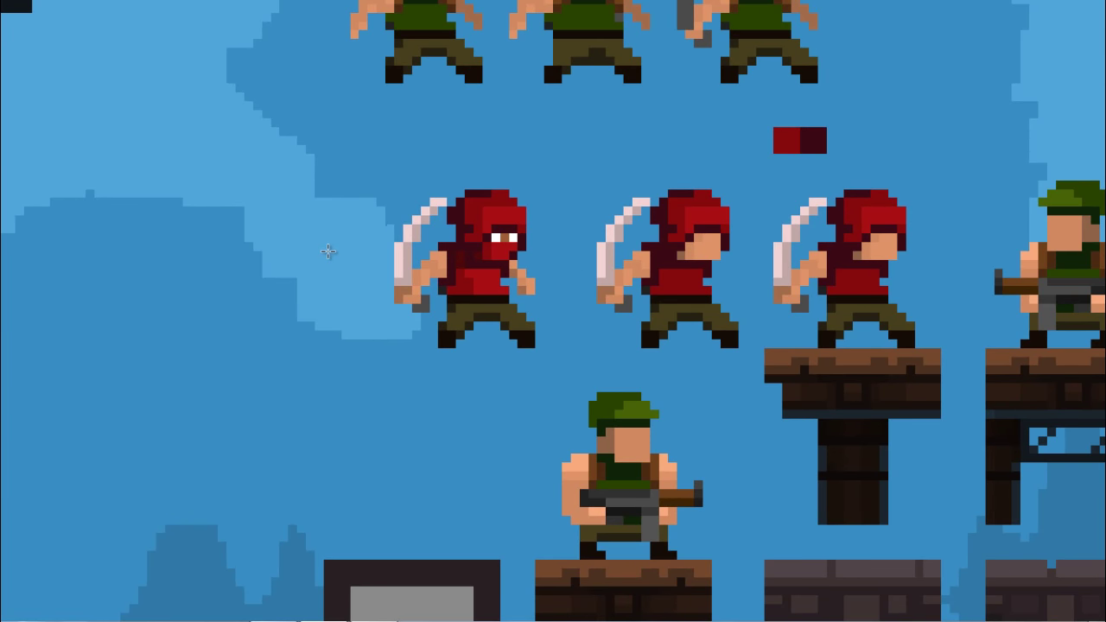
Toggle the Color panel to check the current shade and zoom over the hooded figures
{"action": "key", "text": "F6"}
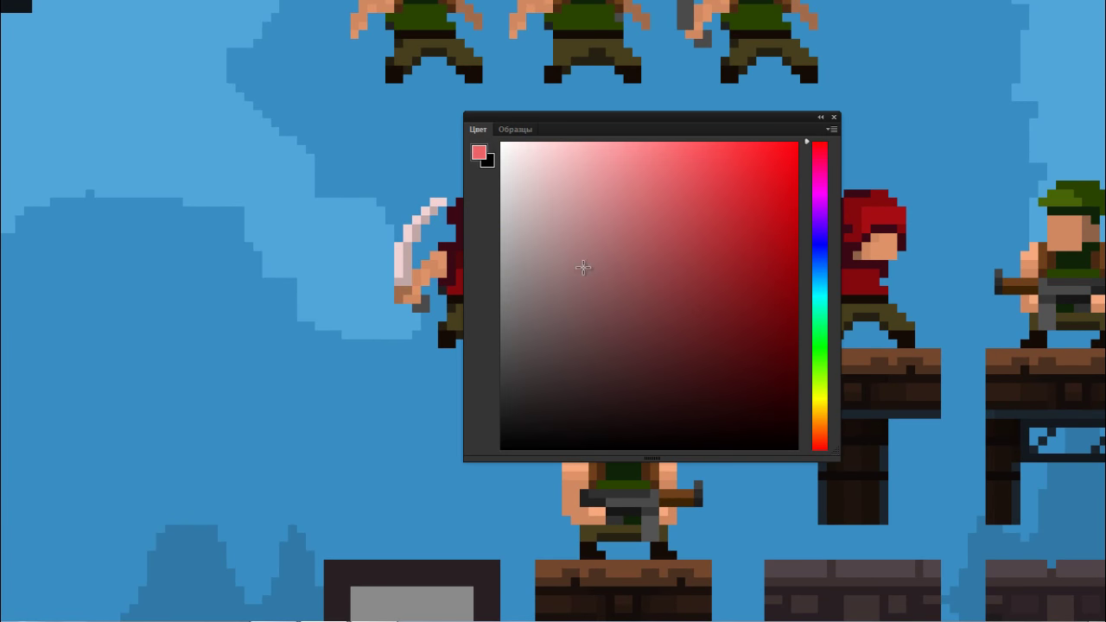
{"action": "key", "text": "F6"}
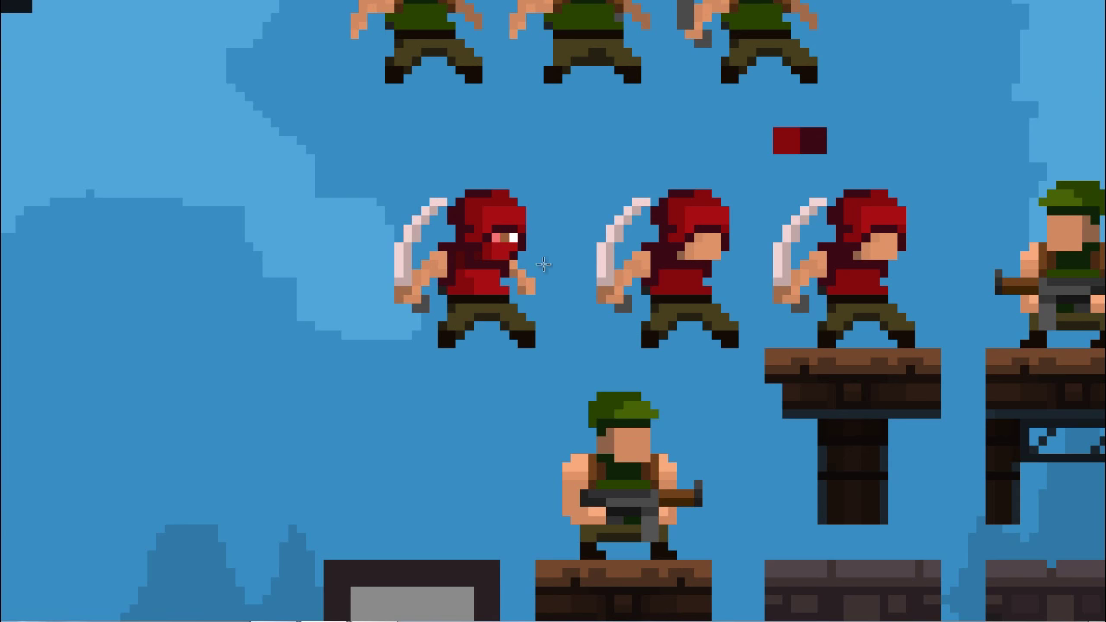
{"action": "key", "text": "F6"}
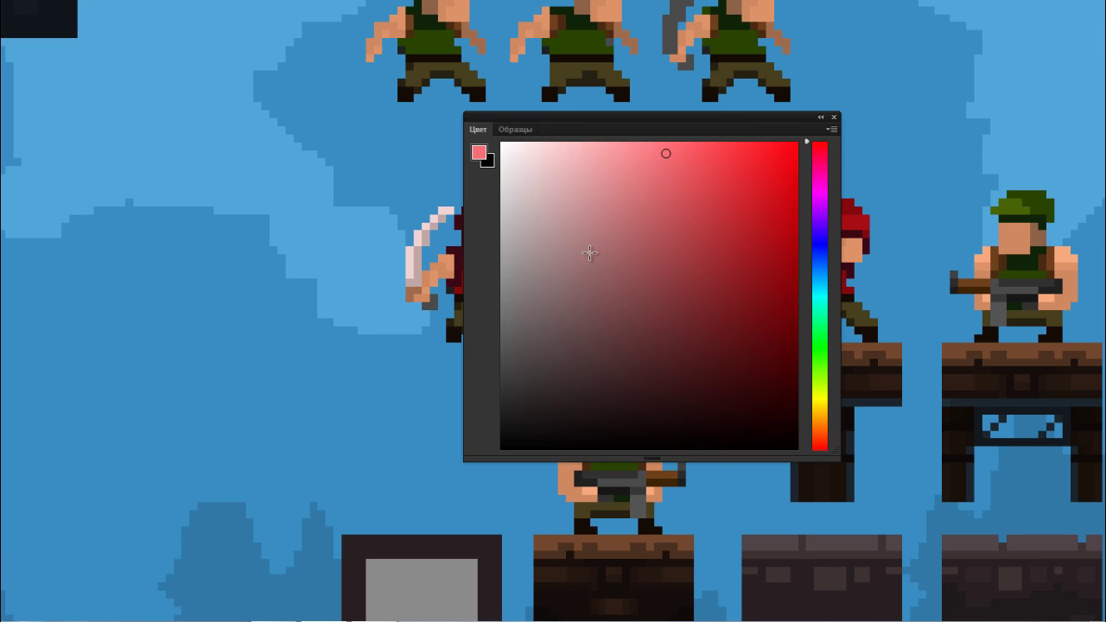
{"action": "key", "text": "F6"}
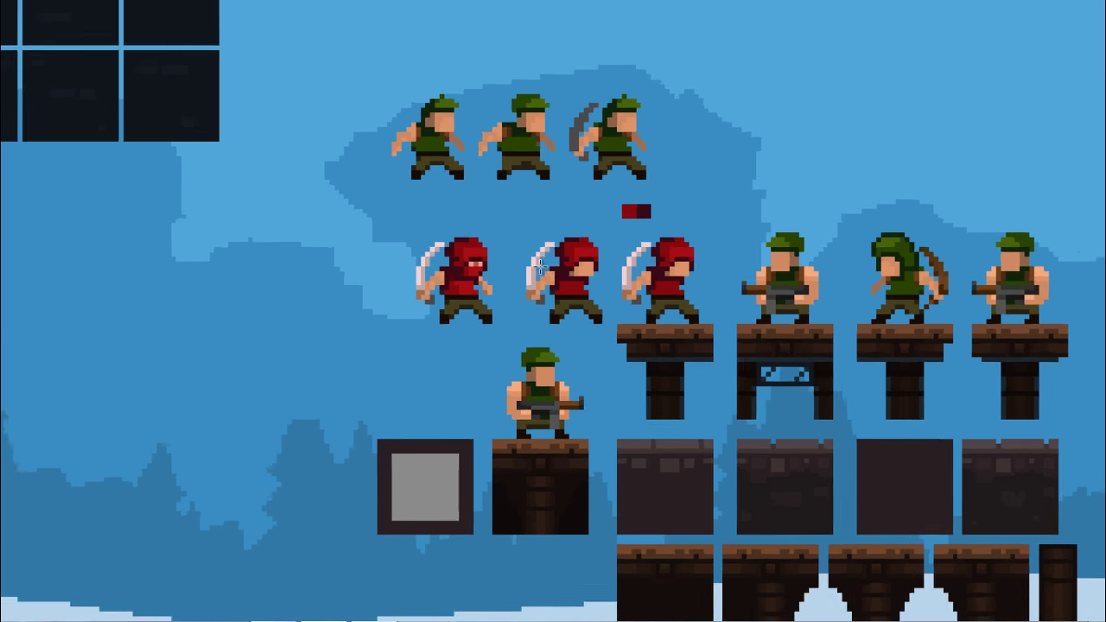
{"action": "key", "text": "F6"}
{"action": "key", "text": "F6"}
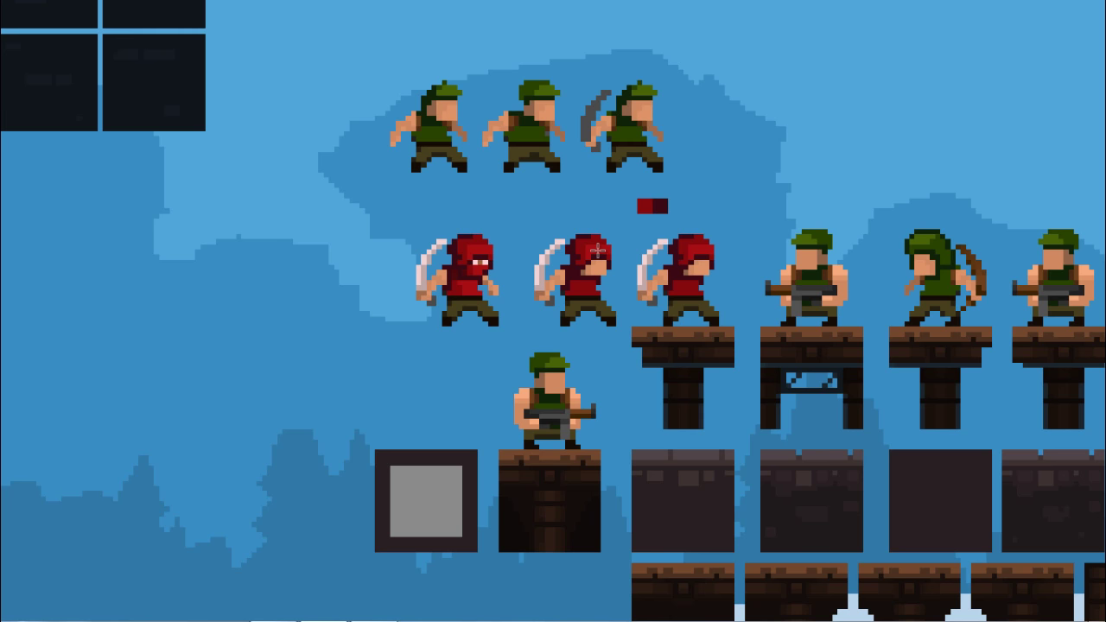
{"action": "scroll", "coordinate": [598, 251], "scroll_direction": "up", "scroll_amount": 3}
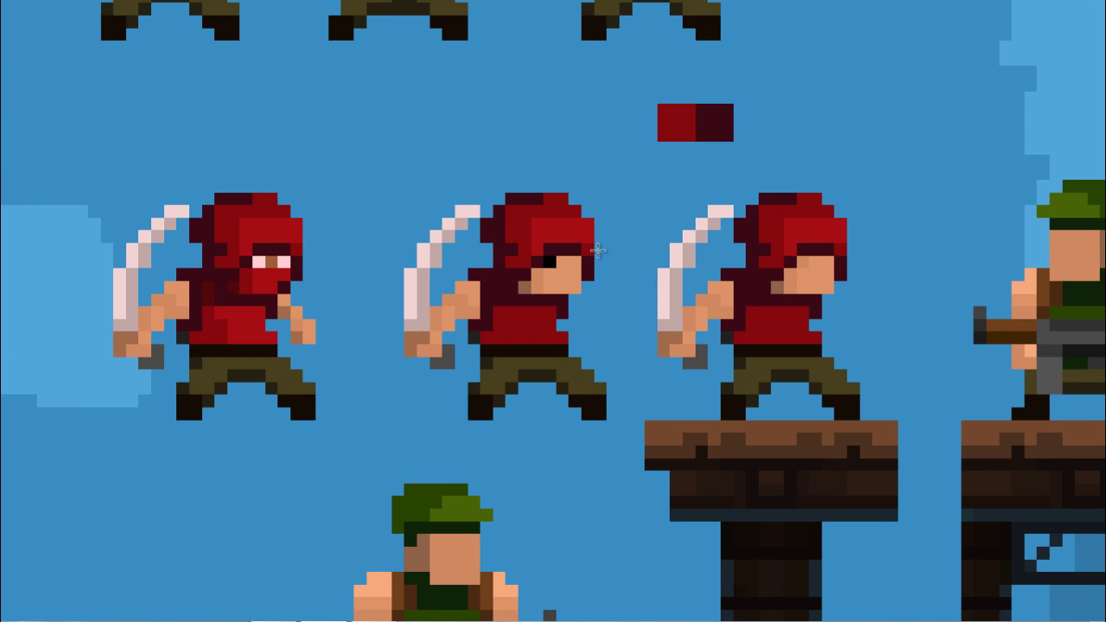
{"action": "scroll", "coordinate": [599, 251], "scroll_direction": "down", "scroll_amount": 3}
{"action": "scroll", "coordinate": [598, 251], "scroll_direction": "down", "scroll_amount": 1}
{"action": "scroll", "coordinate": [598, 250], "scroll_direction": "up", "scroll_amount": 1}
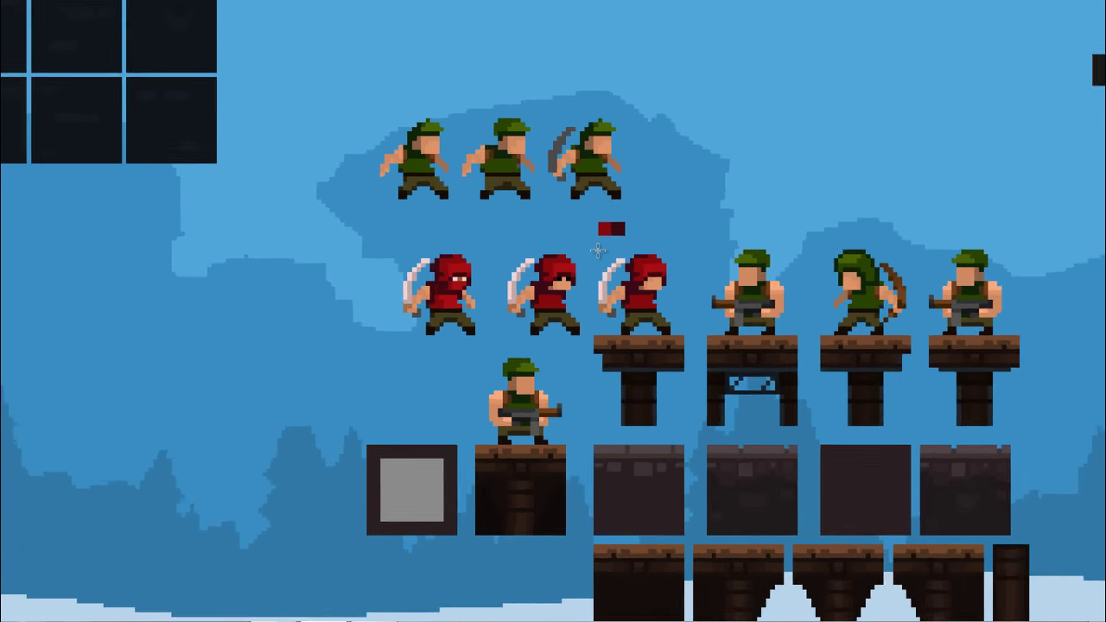
{"action": "scroll", "coordinate": [598, 250], "scroll_direction": "up", "scroll_amount": 2}
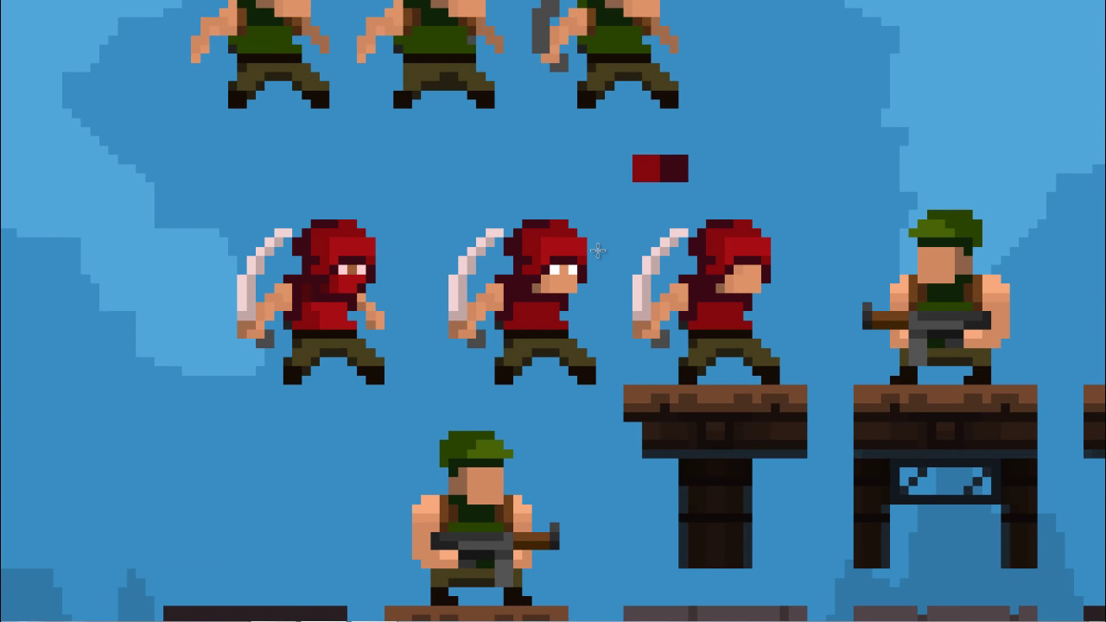
{"action": "scroll", "coordinate": [598, 251], "scroll_direction": "down", "scroll_amount": 2}
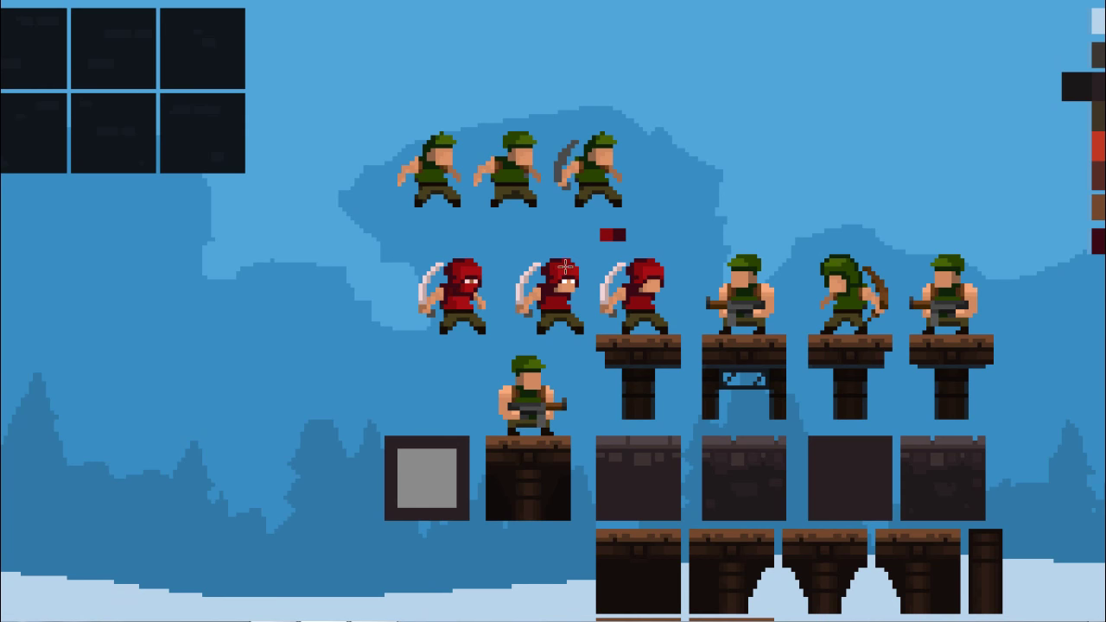
{"action": "scroll", "coordinate": [533, 265], "scroll_direction": "up", "scroll_amount": 1}
{"action": "scroll", "coordinate": [533, 264], "scroll_direction": "up", "scroll_amount": 2}
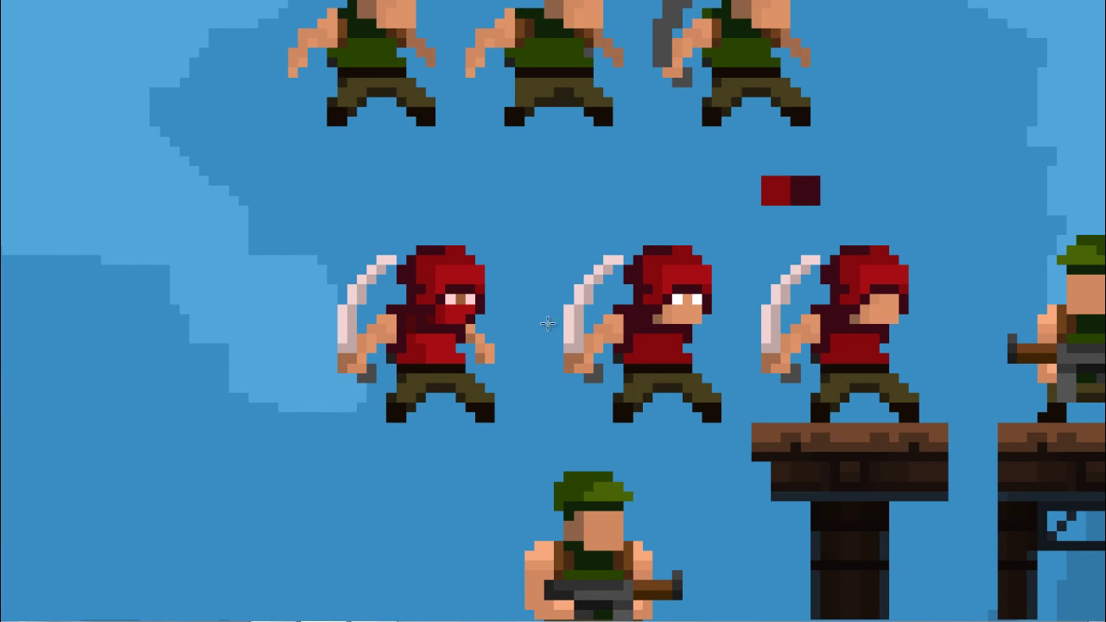
{"action": "scroll", "coordinate": [536, 325], "scroll_direction": "down", "scroll_amount": 2}
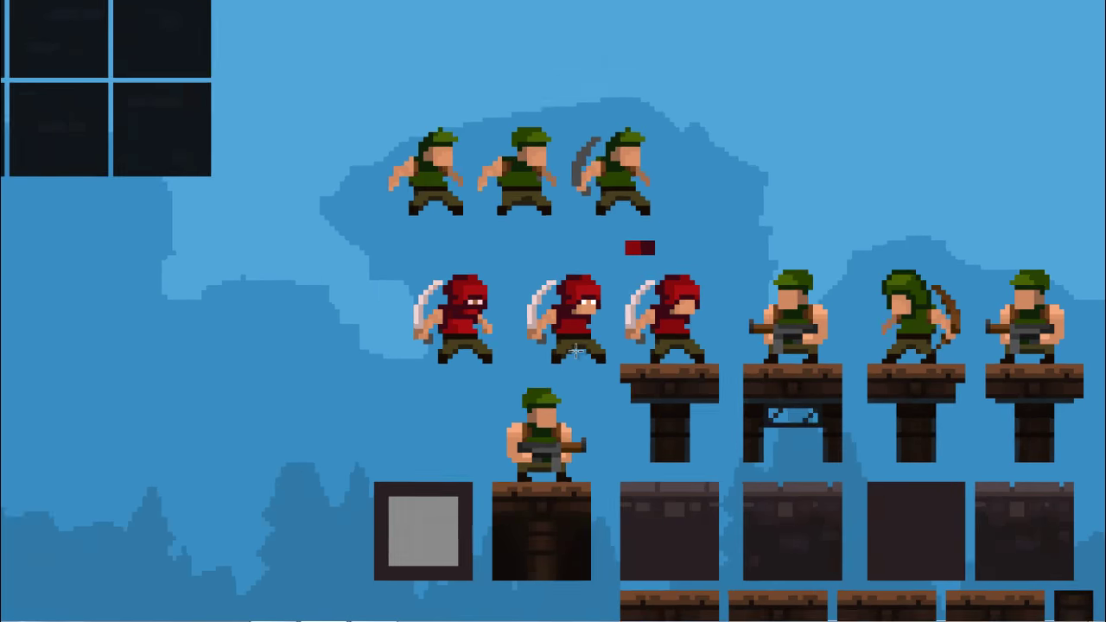
{"action": "scroll", "coordinate": [529, 310], "scroll_direction": "down", "scroll_amount": 1}
{"action": "scroll", "coordinate": [529, 309], "scroll_direction": "up", "scroll_amount": 1}
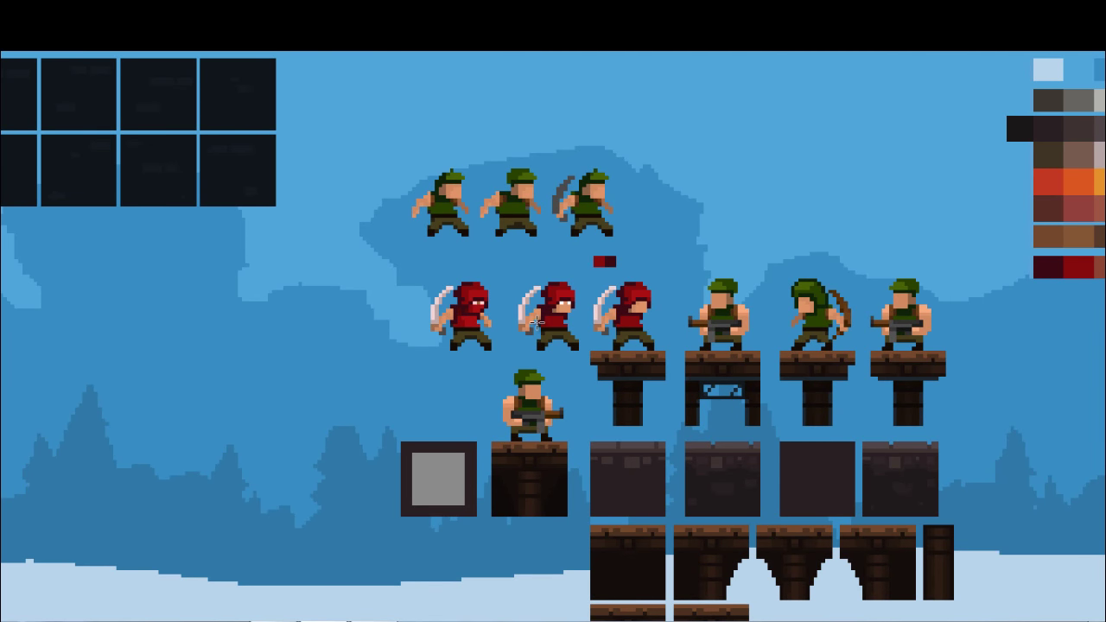
{"action": "scroll", "coordinate": [531, 322], "scroll_direction": "up", "scroll_amount": 2}
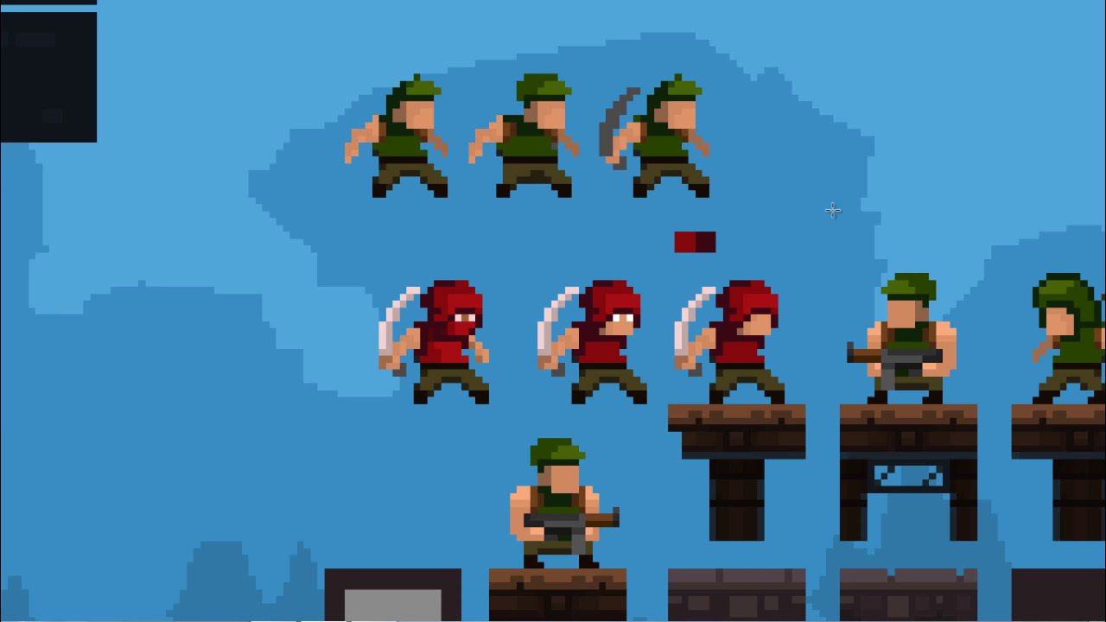
Turn the masked fighter's pants dark grey with Hue/Saturation: saturation -69, lightness about -14
{"action": "key", "text": "ctrl+u"}
{"action": "left_click_drag", "start_coordinate": [493, 302], "coordinate": [507, 302]}
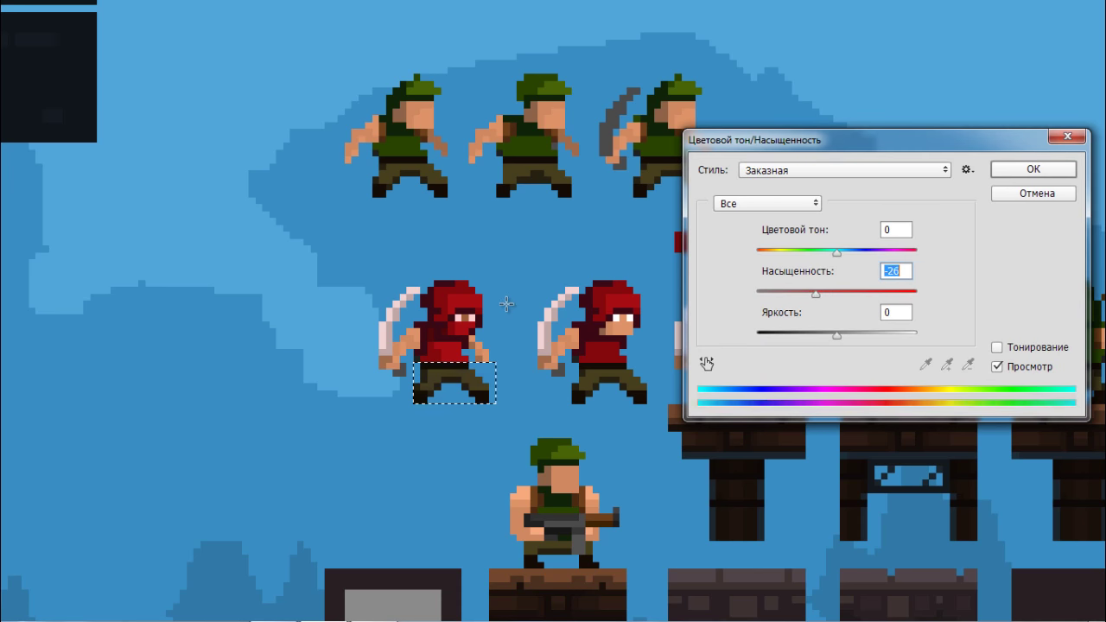
{"action": "key", "text": "Down"}
{"action": "key", "text": "Down"}
{"action": "key", "text": "Down"}
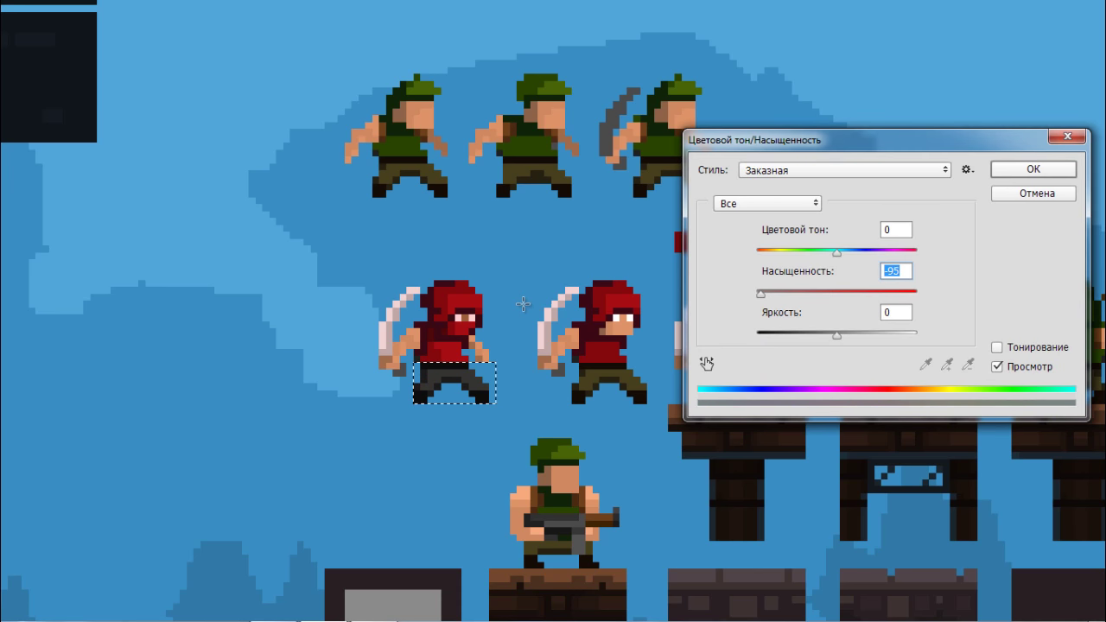
{"action": "key", "text": "Up"}
{"action": "key", "text": "Up"}
{"action": "key", "text": "Up"}
{"action": "key", "text": "Tab"}
{"action": "key", "text": "Down"}
{"action": "key", "text": "Down"}
{"action": "key", "text": "Down"}
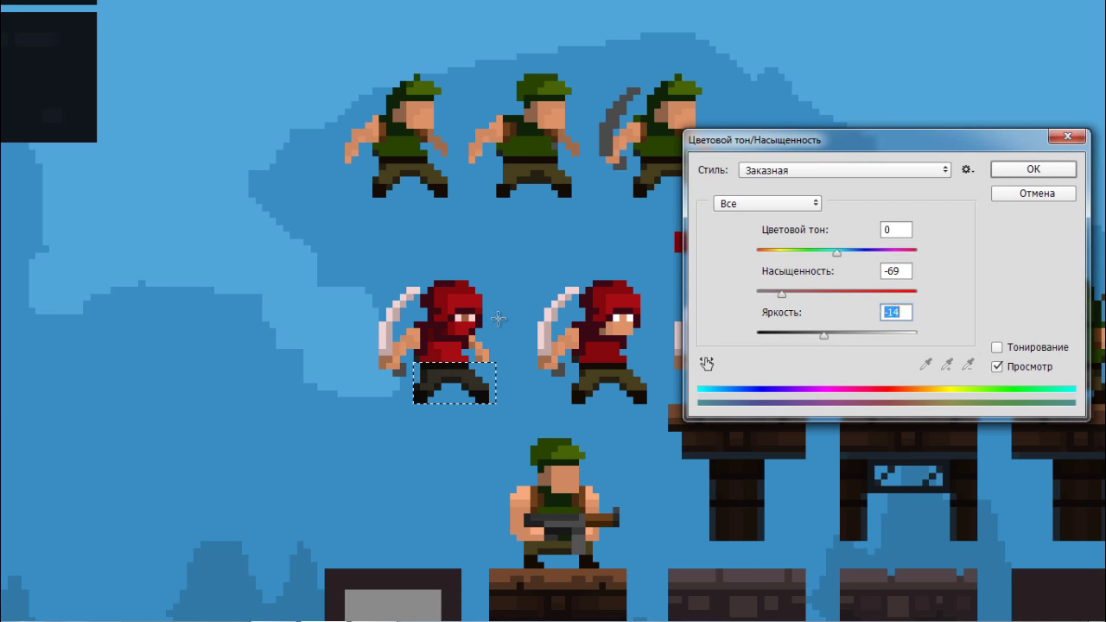
{"action": "key", "text": "Down"}
{"action": "key", "text": "Down"}
{"action": "key", "text": "Down"}
{"action": "key", "text": "Return"}
{"action": "key", "text": "ctrl+d"}
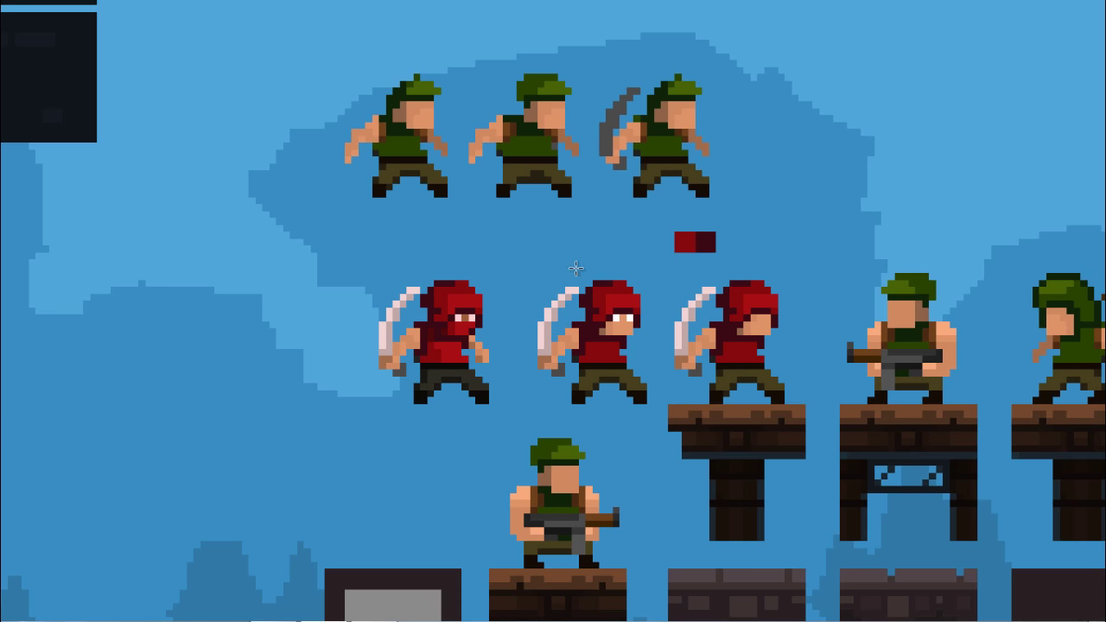
Zoom in and out to inspect the greyed pants on the masked fighter
{"action": "scroll", "coordinate": [670, 268], "scroll_direction": "down", "scroll_amount": 3}
{"action": "scroll", "coordinate": [668, 278], "scroll_direction": "up", "scroll_amount": 4}
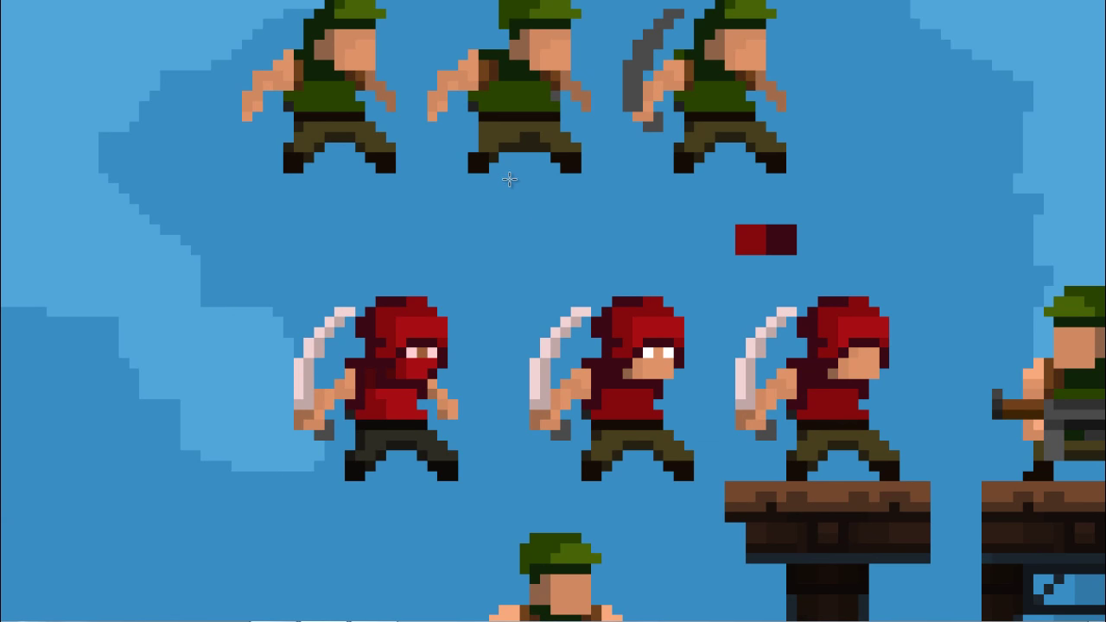
{"action": "scroll", "coordinate": [687, 300], "scroll_direction": "down", "scroll_amount": 1}
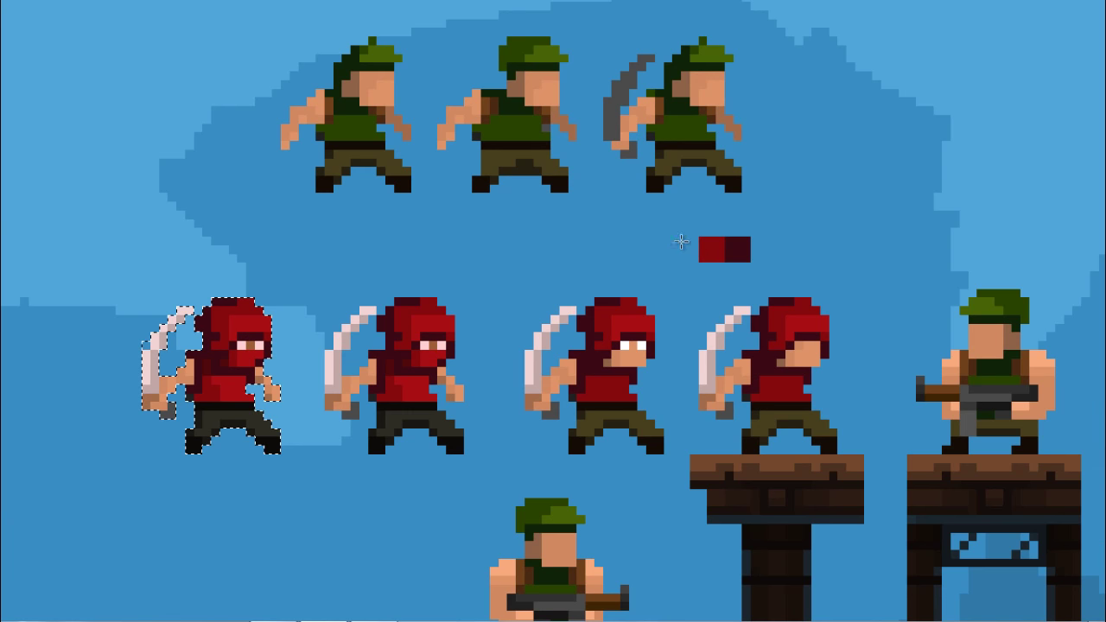
{"action": "scroll", "coordinate": [818, 226], "scroll_direction": "up", "scroll_amount": 1}
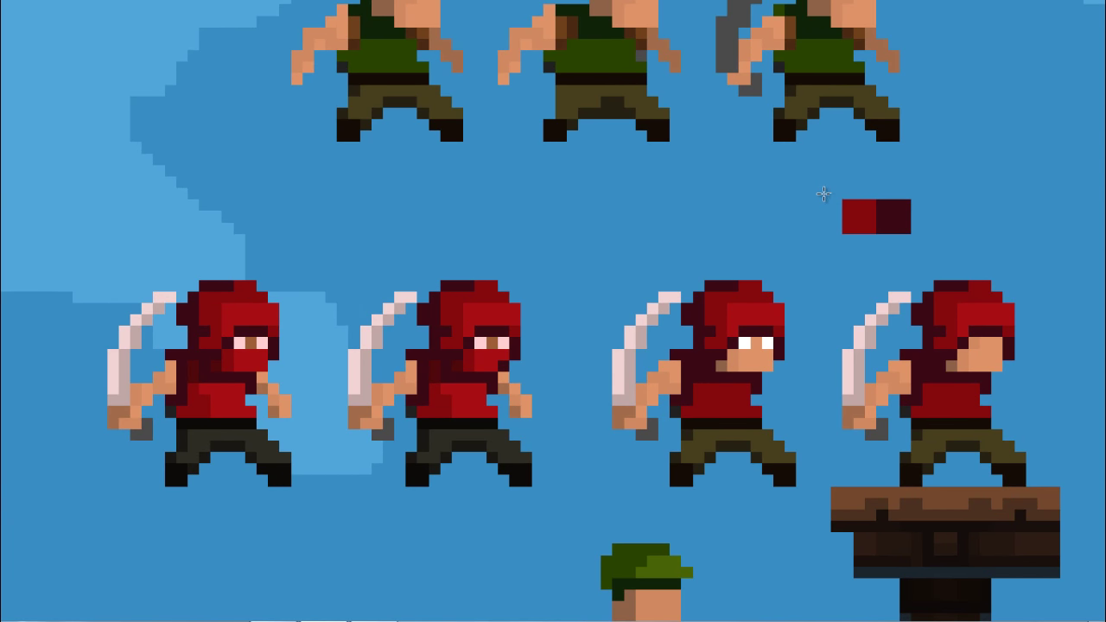
{"action": "scroll", "coordinate": [815, 178], "scroll_direction": "down", "scroll_amount": 3}
{"action": "scroll", "coordinate": [724, 207], "scroll_direction": "up", "scroll_amount": 1}
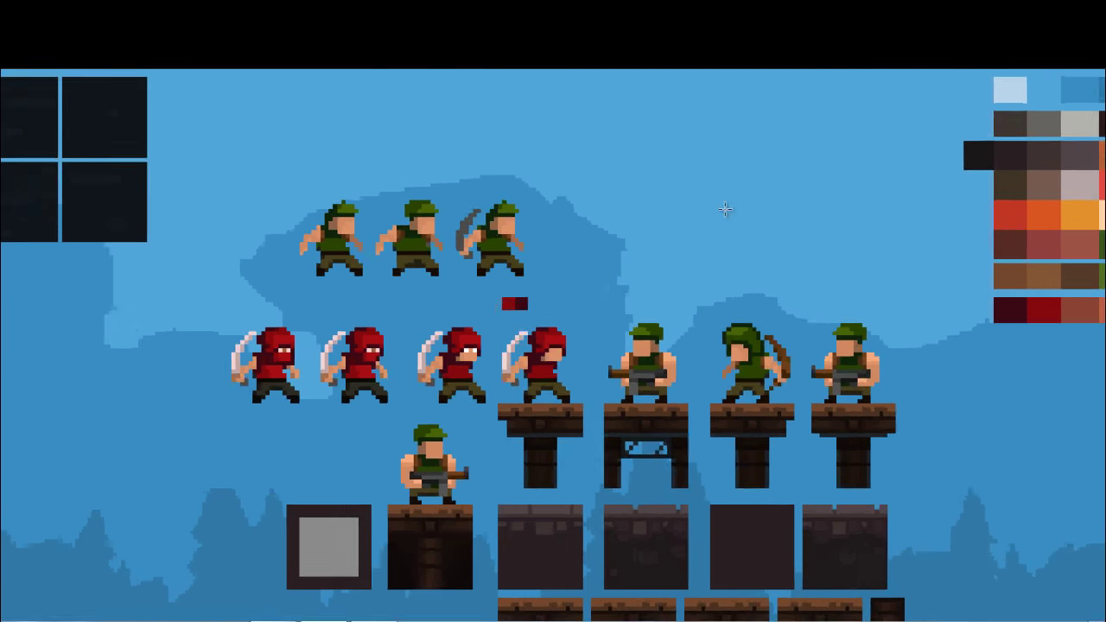
{"action": "scroll", "coordinate": [653, 225], "scroll_direction": "up", "scroll_amount": 2}
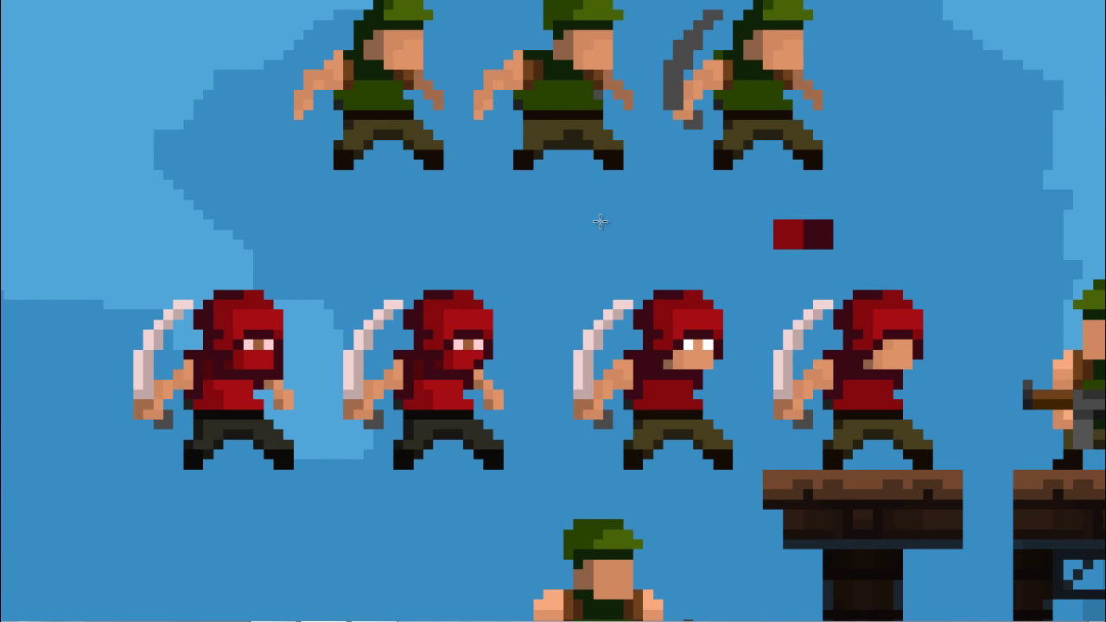
{"action": "scroll", "coordinate": [601, 222], "scroll_direction": "down", "scroll_amount": 3}
{"action": "scroll", "coordinate": [345, 242], "scroll_direction": "up", "scroll_amount": 4}
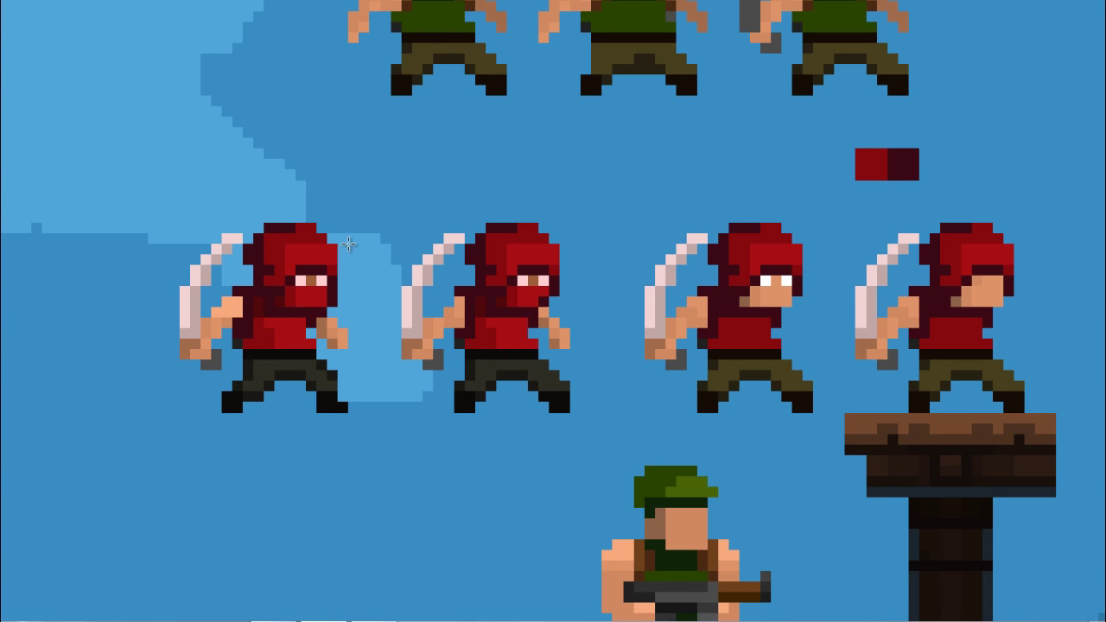
{"action": "scroll", "coordinate": [348, 245], "scroll_direction": "down", "scroll_amount": 2}
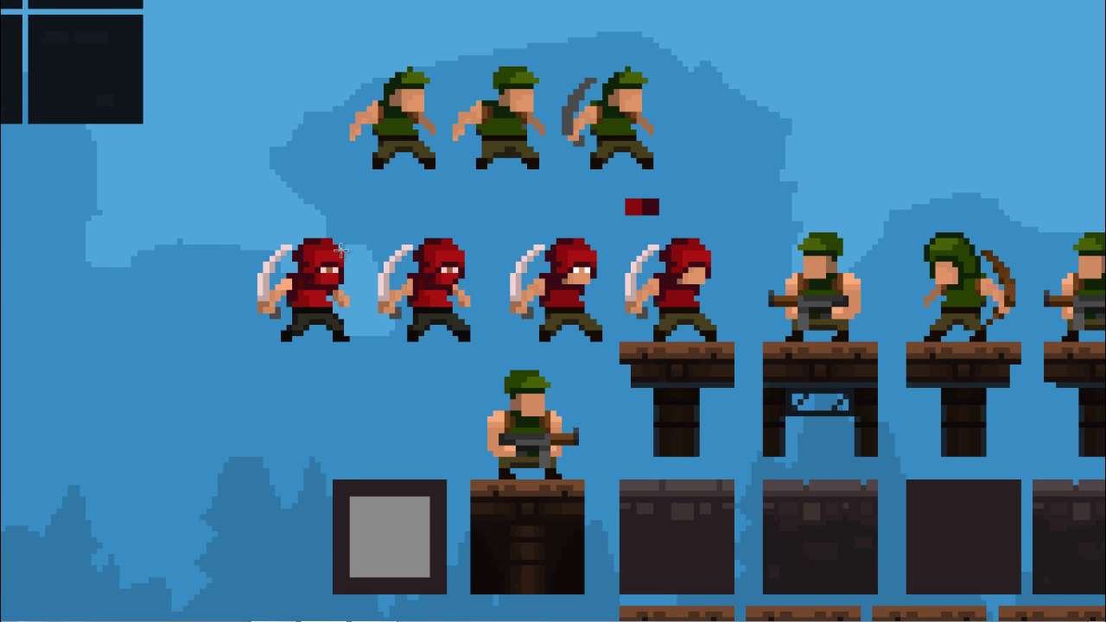
Move the second and third hooded fighters left and set a masked one beside the faceless figure
{"action": "left_click_drag", "start_coordinate": [372, 227], "coordinate": [613, 342]}
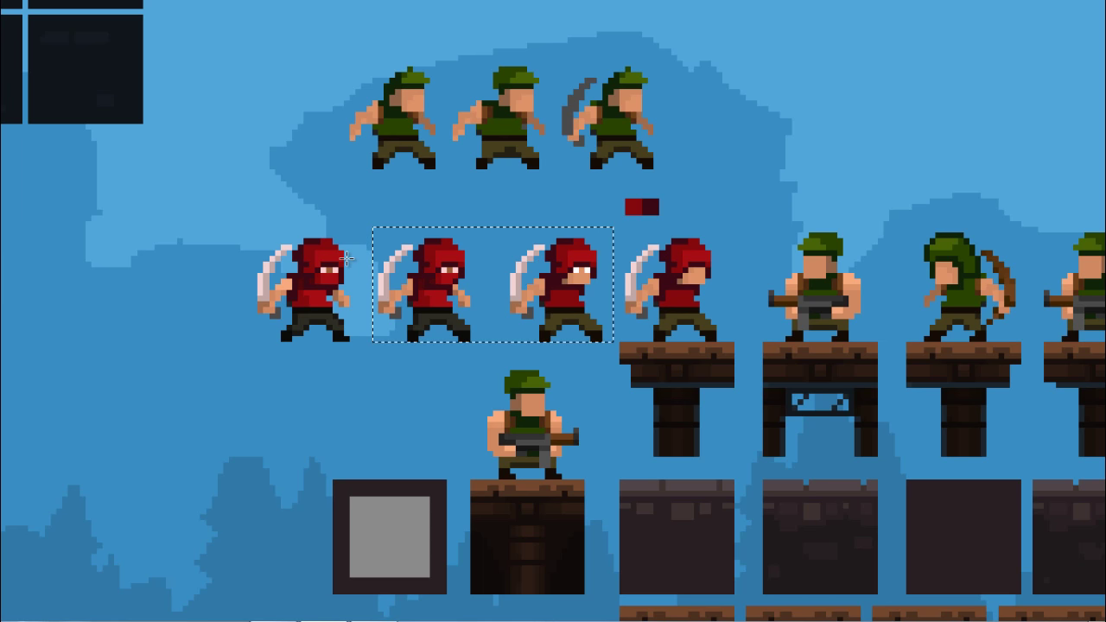
{"action": "left_click_drag", "start_coordinate": [601, 268], "coordinate": [217, 296]}
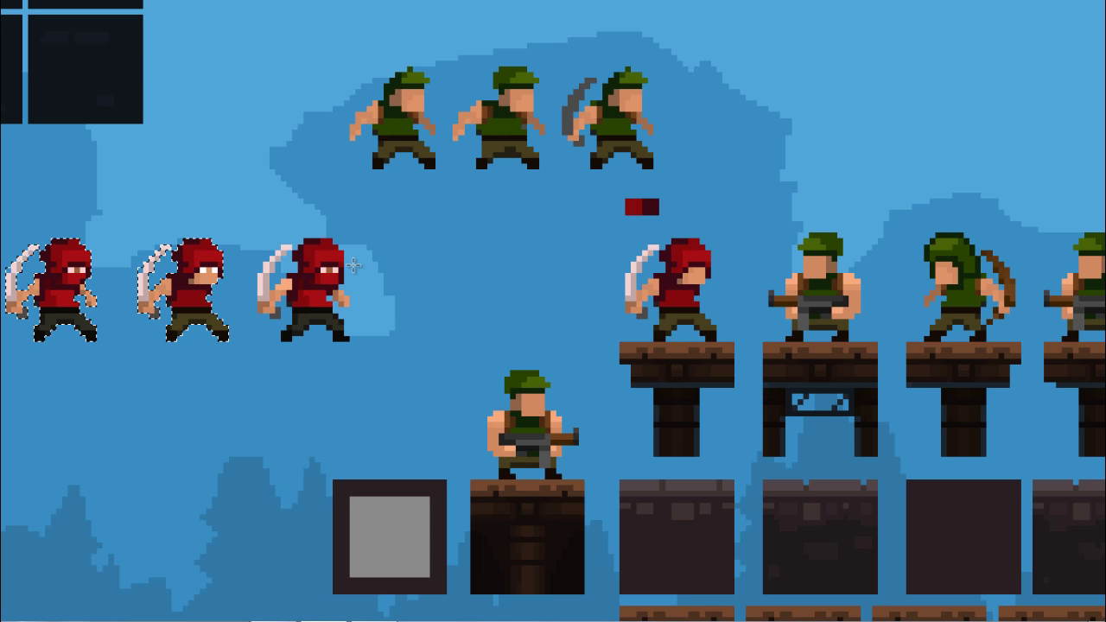
{"action": "mouse_move", "coordinate": [353, 265]}
{"action": "left_mouse_down"}
{"action": "mouse_move", "coordinate": [397, 251]}
{"action": "mouse_move", "coordinate": [613, 252]}
{"action": "left_mouse_up"}
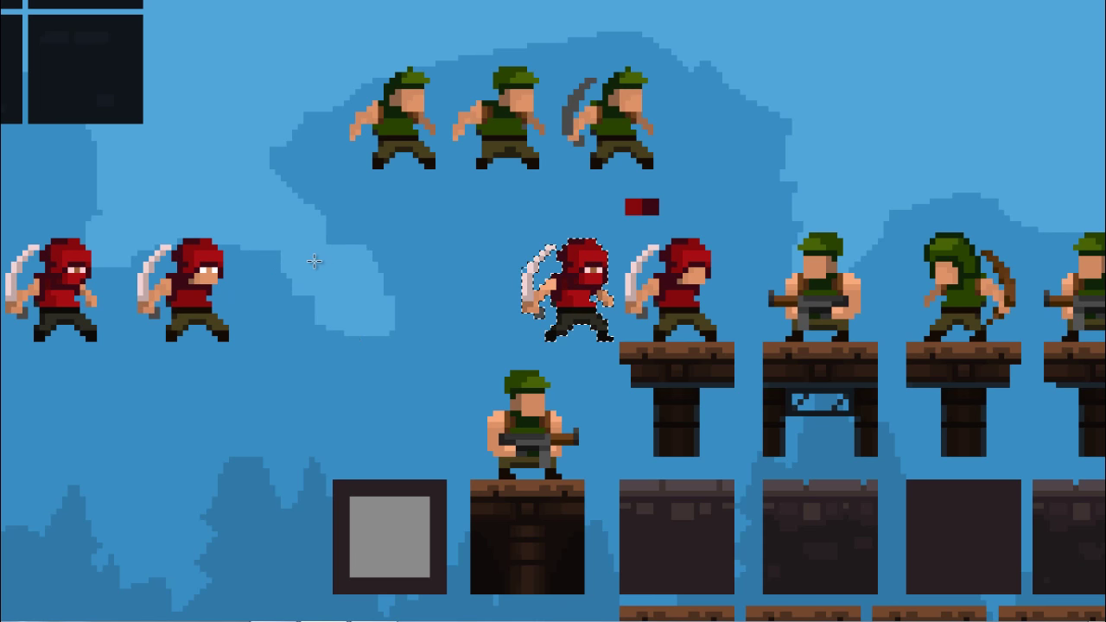
{"action": "key", "text": "ctrl+minus"}
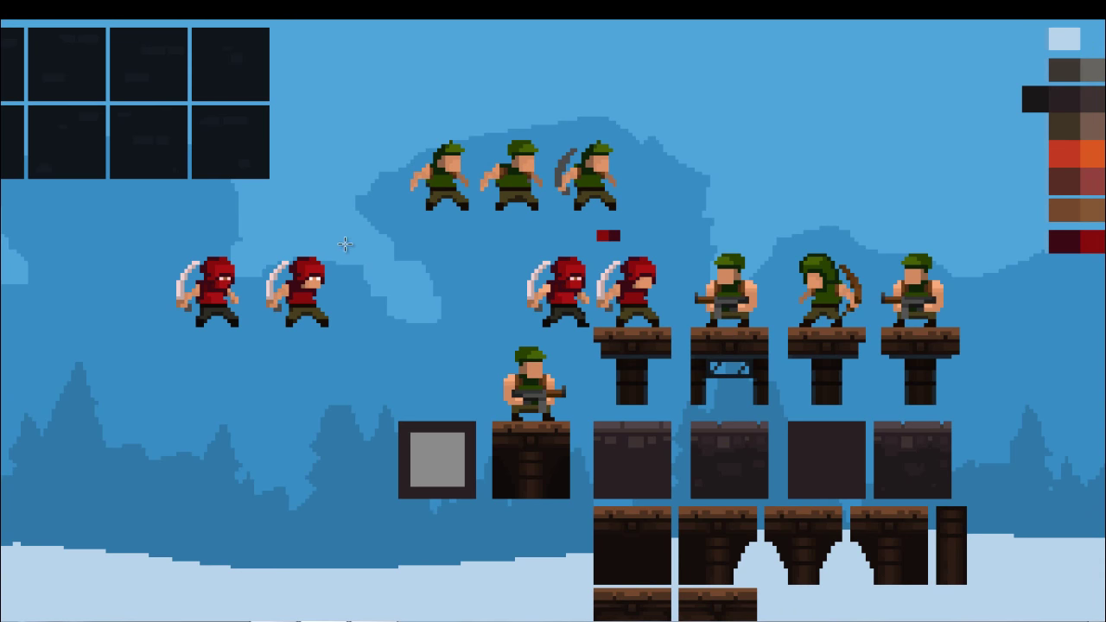
{"action": "key", "text": "ctrl+plus"}
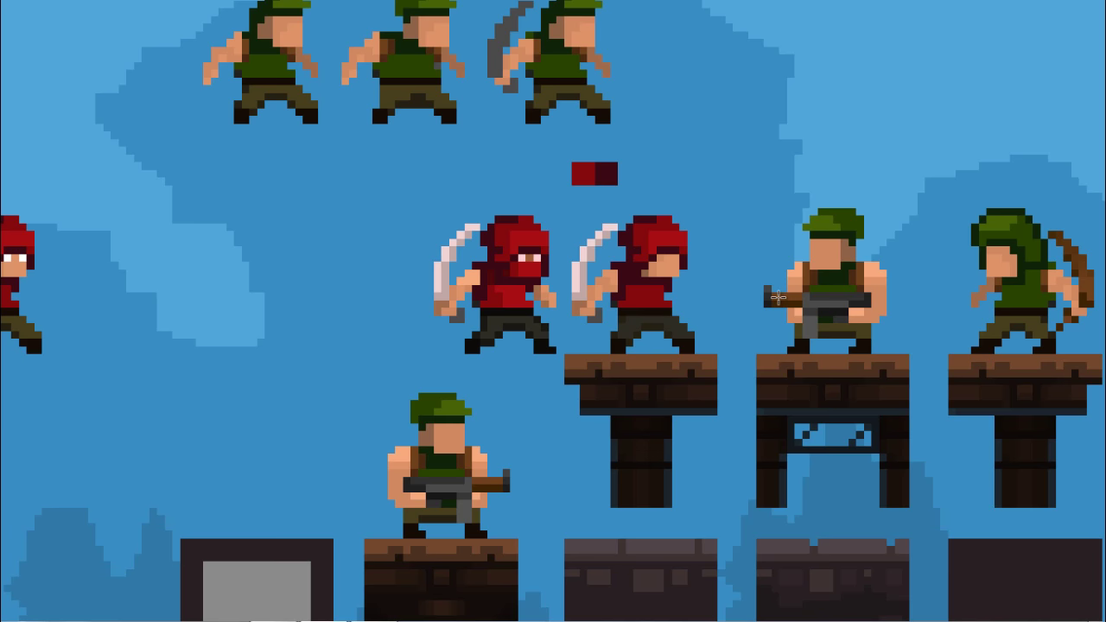
{"action": "key", "text": "ctrl+plus"}
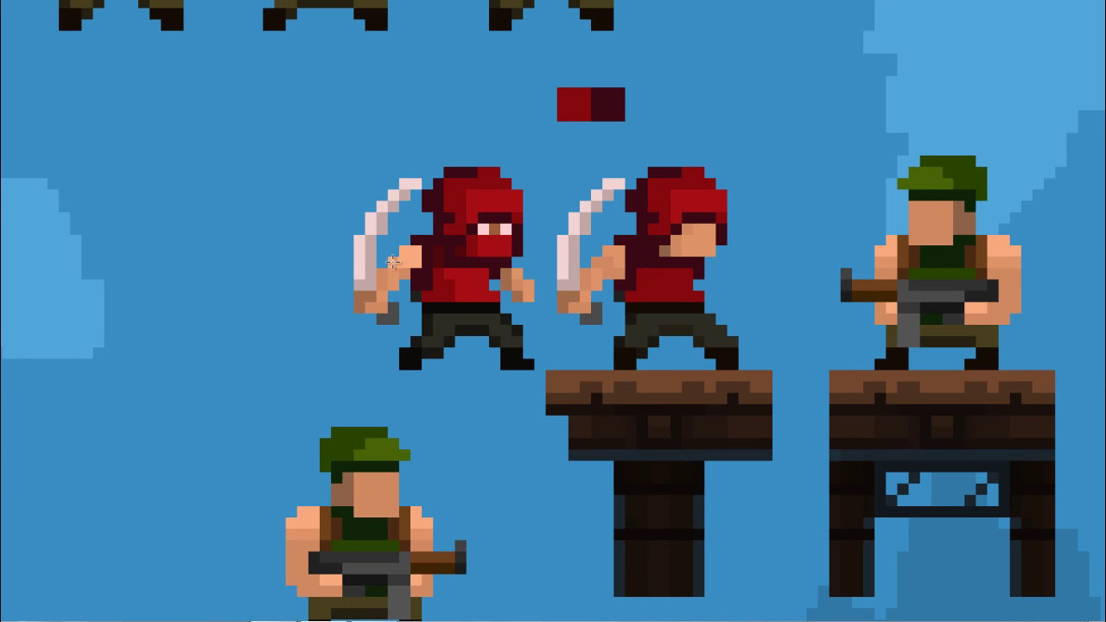
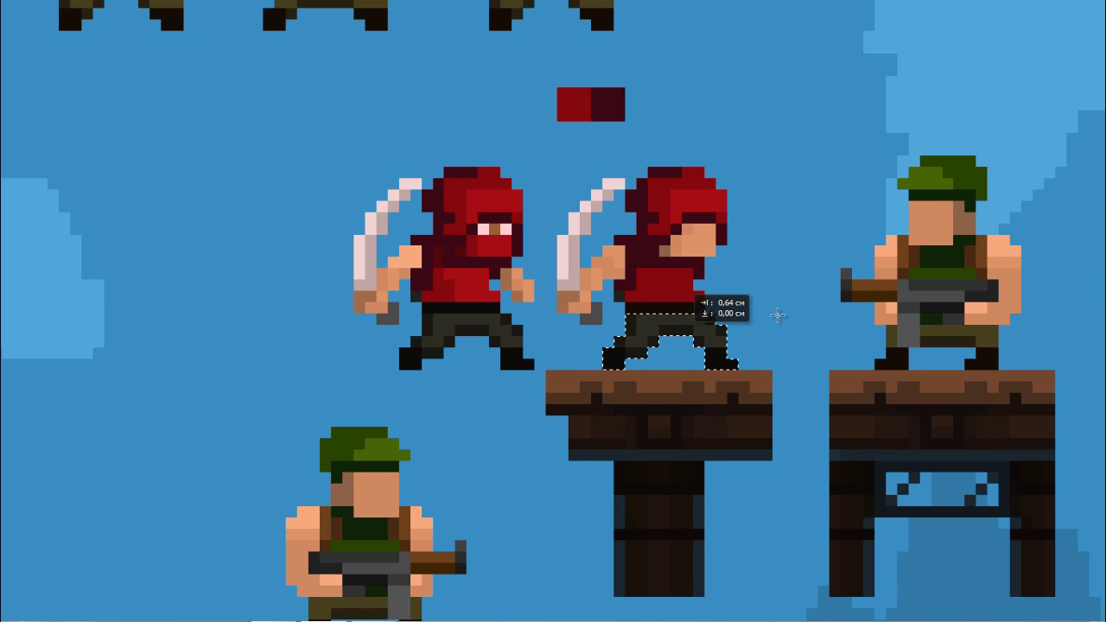
Nudge the unmasked red ninja's legs slightly right into place
{"action": "key", "text": "ctrl+d"}
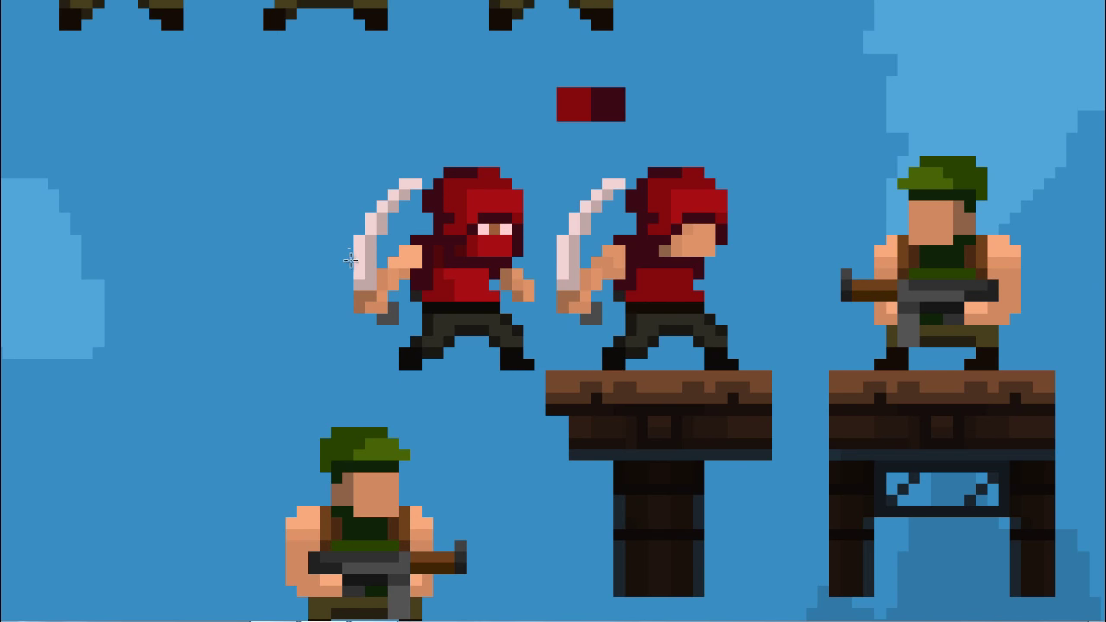
{"action": "scroll", "coordinate": [350, 260], "scroll_direction": "down", "scroll_amount": 3}
{"action": "scroll", "coordinate": [718, 304], "scroll_direction": "up", "scroll_amount": 4}
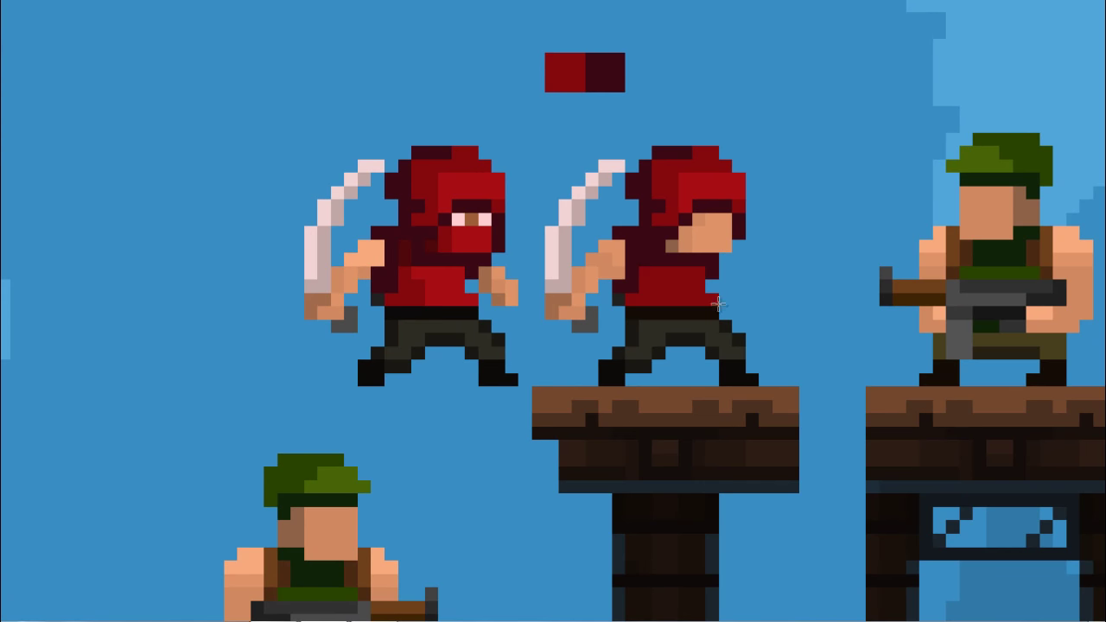
Copy the masked ninja's front fist onto the unmasked ninja
{"action": "left_click_drag", "start_coordinate": [480, 267], "coordinate": [518, 306]}
{"action": "key", "text": "Right"}
{"action": "key", "text": "Right"}
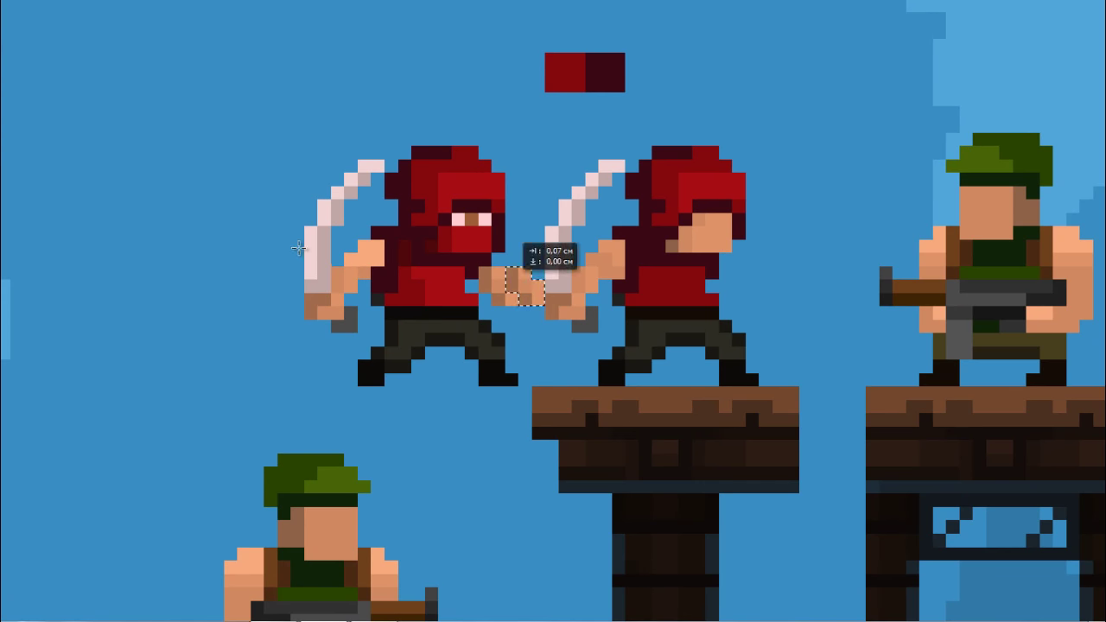
{"action": "key", "text": "shift+Right"}
{"action": "key", "text": "shift+Right"}
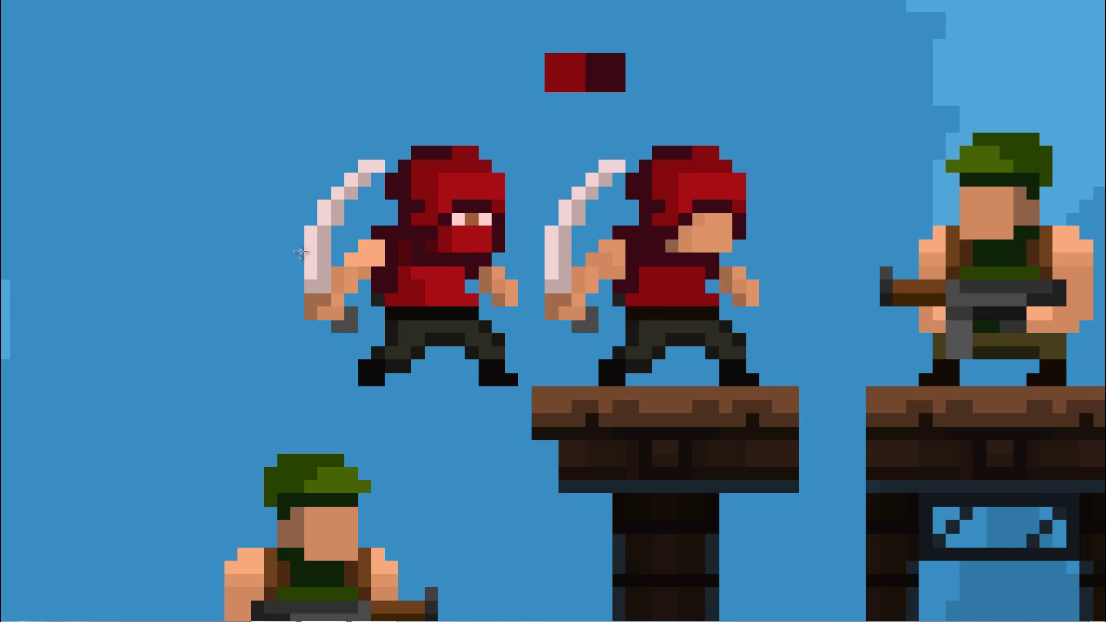
{"action": "scroll", "coordinate": [311, 224], "scroll_direction": "down", "scroll_amount": 3}
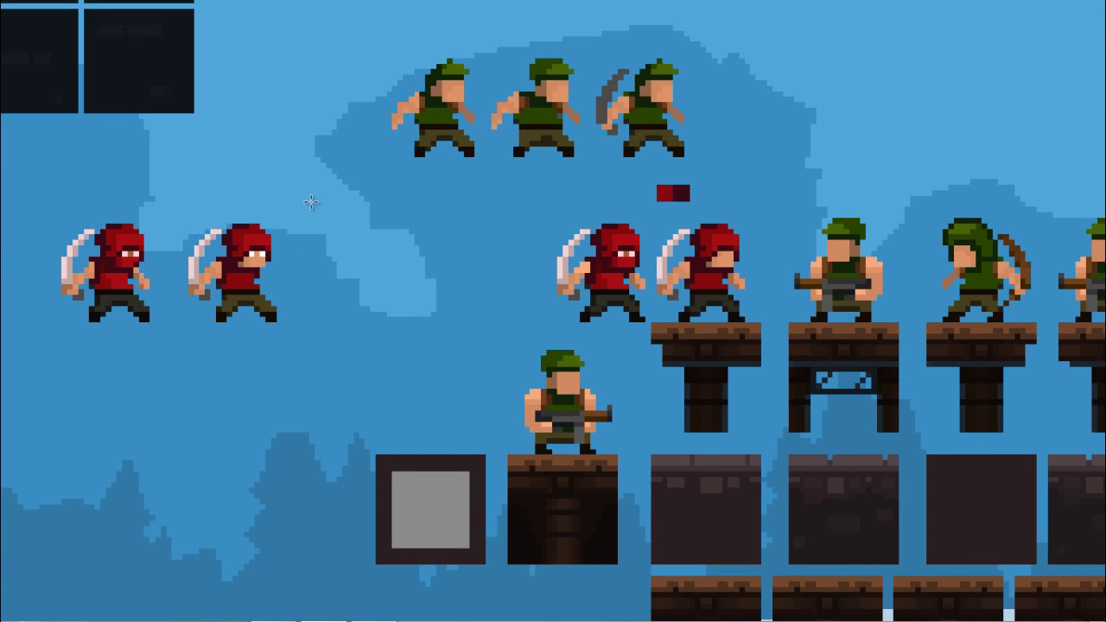
{"action": "scroll", "coordinate": [315, 204], "scroll_direction": "up", "scroll_amount": 3}
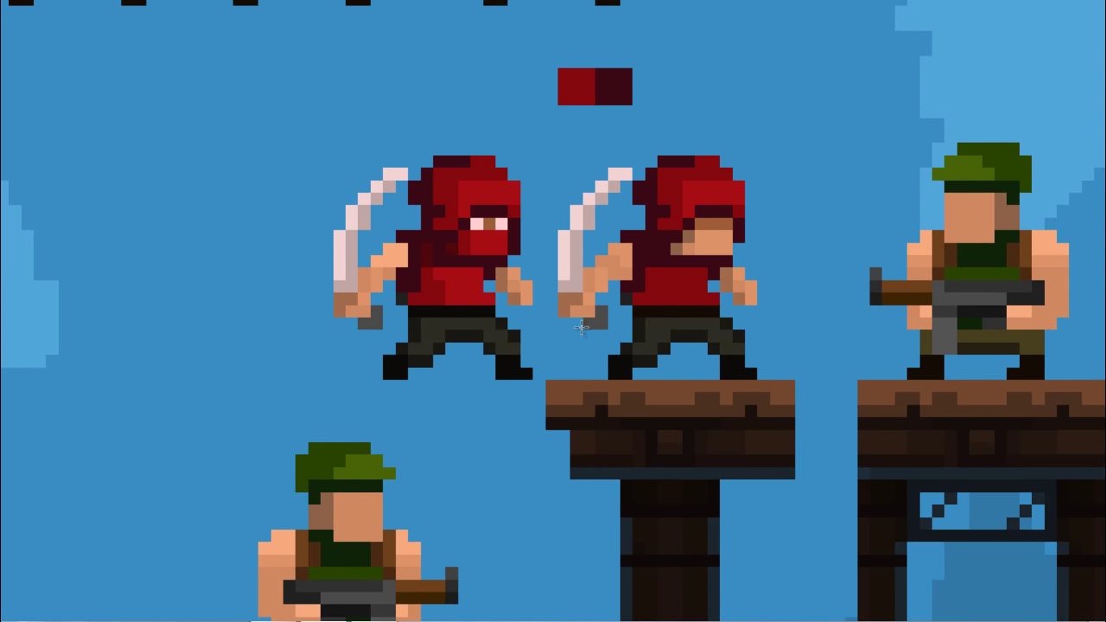
{"action": "scroll", "coordinate": [769, 346], "scroll_direction": "down", "scroll_amount": 3}
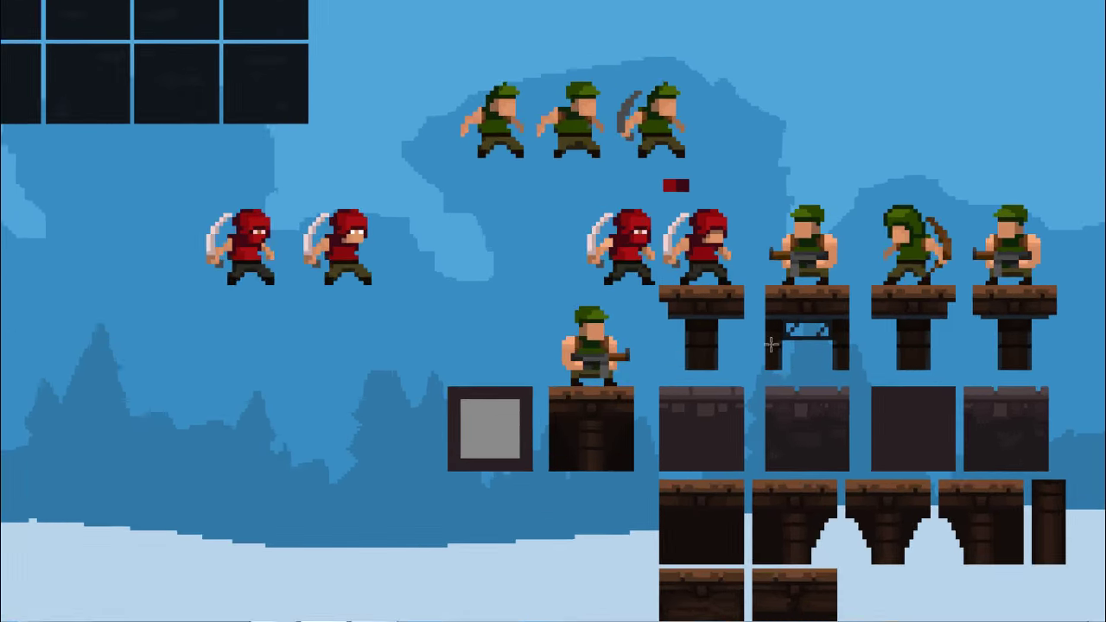
{"action": "scroll", "coordinate": [772, 350], "scroll_direction": "up", "scroll_amount": 3}
{"action": "scroll", "coordinate": [775, 356], "scroll_direction": "down", "scroll_amount": 3}
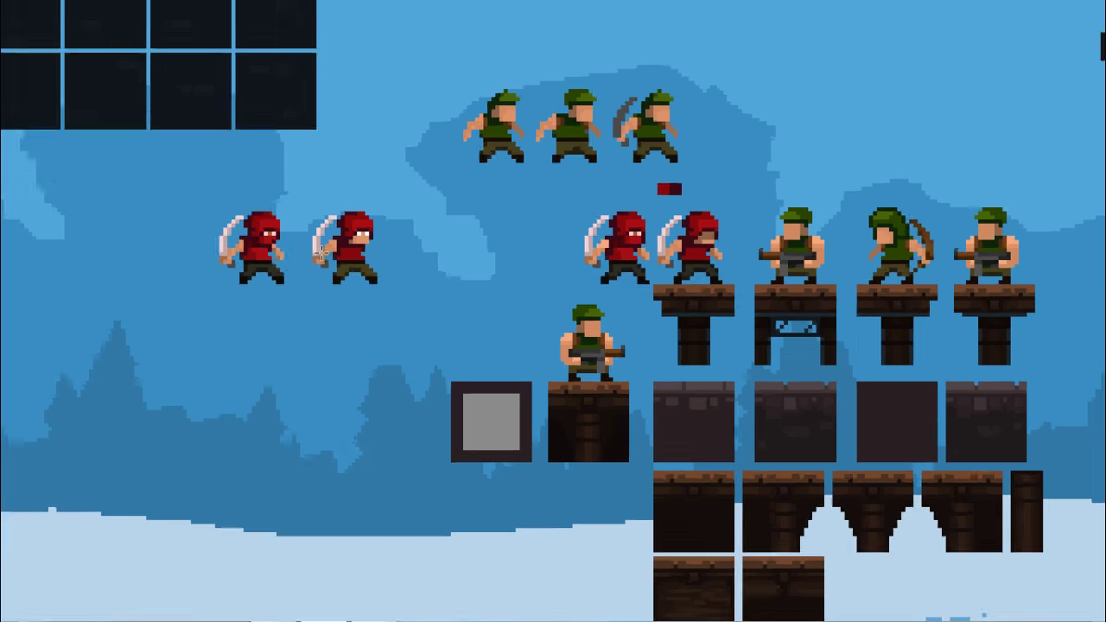
{"action": "scroll", "coordinate": [344, 246], "scroll_direction": "up", "scroll_amount": 3}
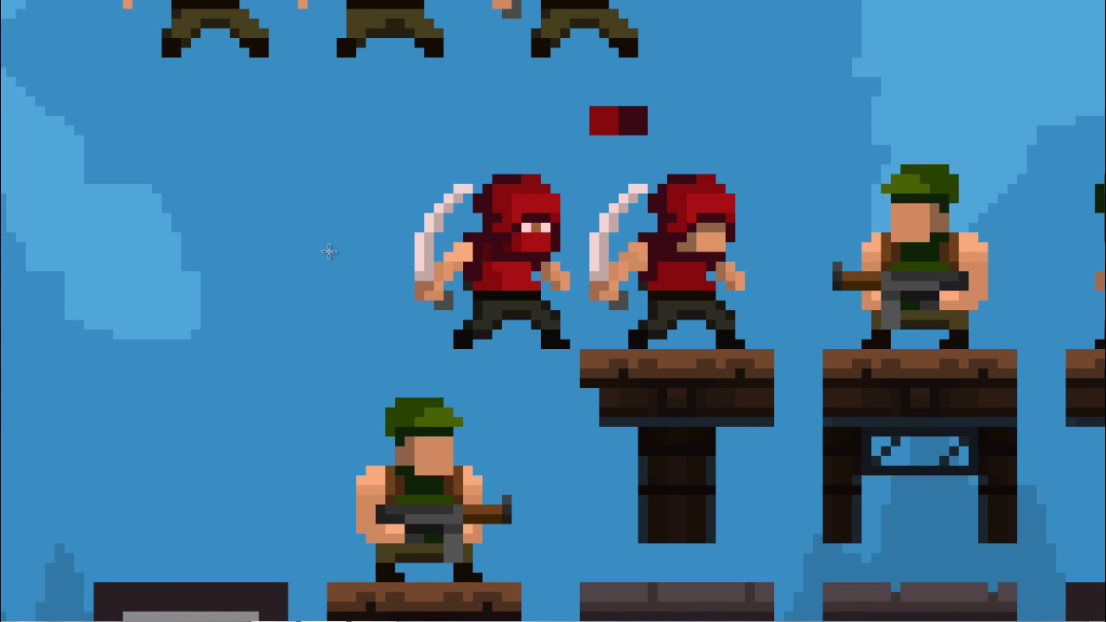
{"action": "scroll", "coordinate": [394, 264], "scroll_direction": "down", "scroll_amount": 3}
{"action": "scroll", "coordinate": [380, 246], "scroll_direction": "up", "scroll_amount": 3}
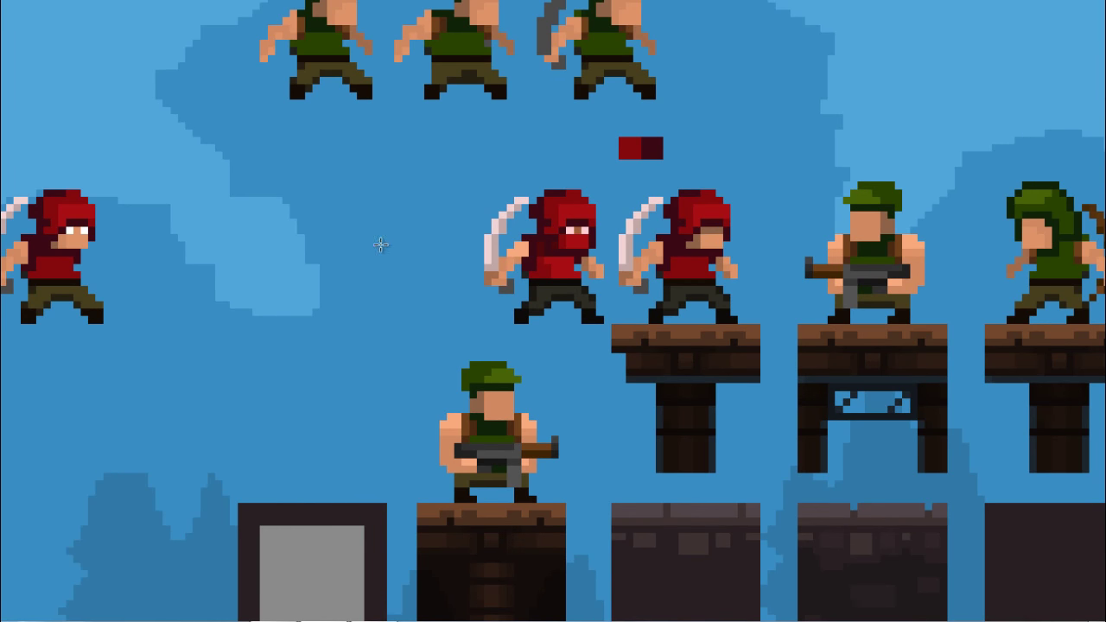
{"action": "scroll", "coordinate": [381, 245], "scroll_direction": "down", "scroll_amount": 3}
{"action": "scroll", "coordinate": [334, 250], "scroll_direction": "up", "scroll_amount": 4}
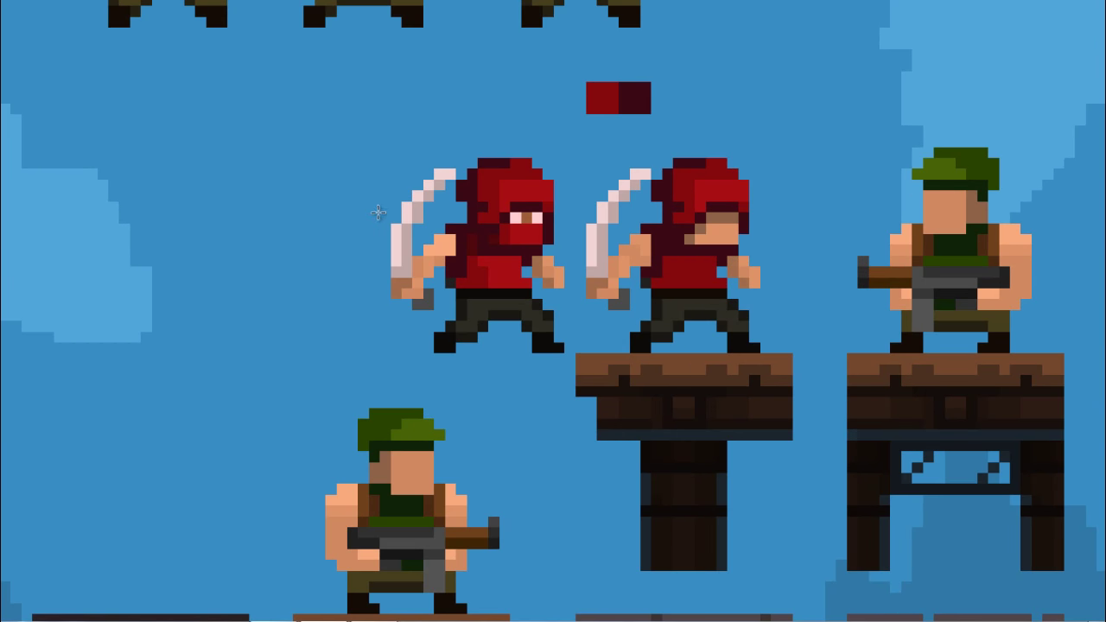
{"action": "scroll", "coordinate": [379, 212], "scroll_direction": "down", "scroll_amount": 3}
{"action": "scroll", "coordinate": [378, 210], "scroll_direction": "up", "scroll_amount": 4}
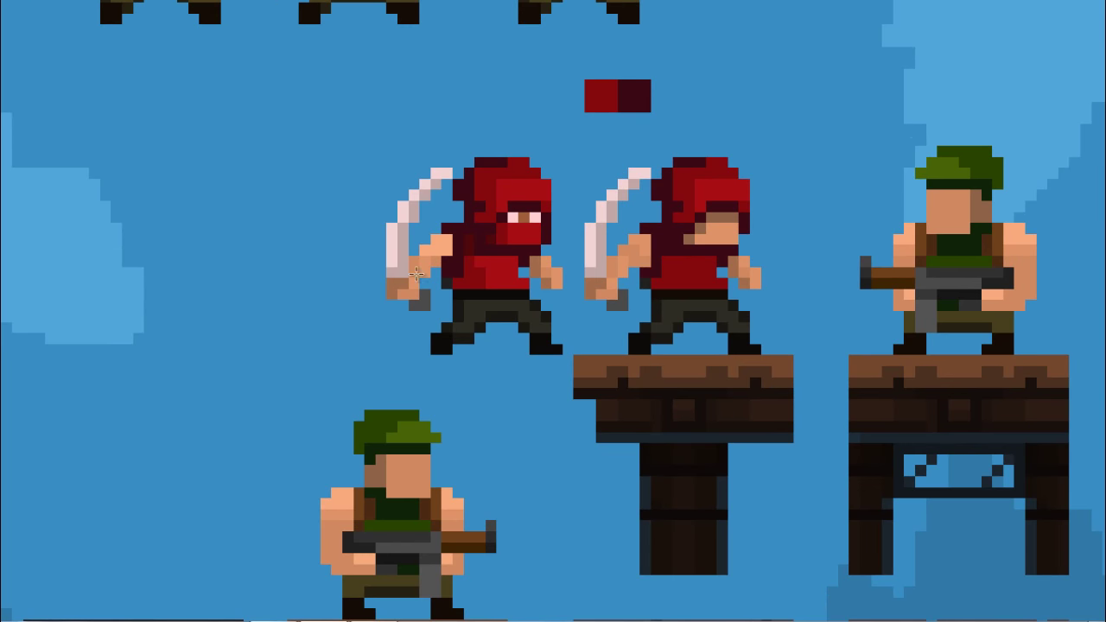
{"action": "scroll", "coordinate": [350, 249], "scroll_direction": "down", "scroll_amount": 3}
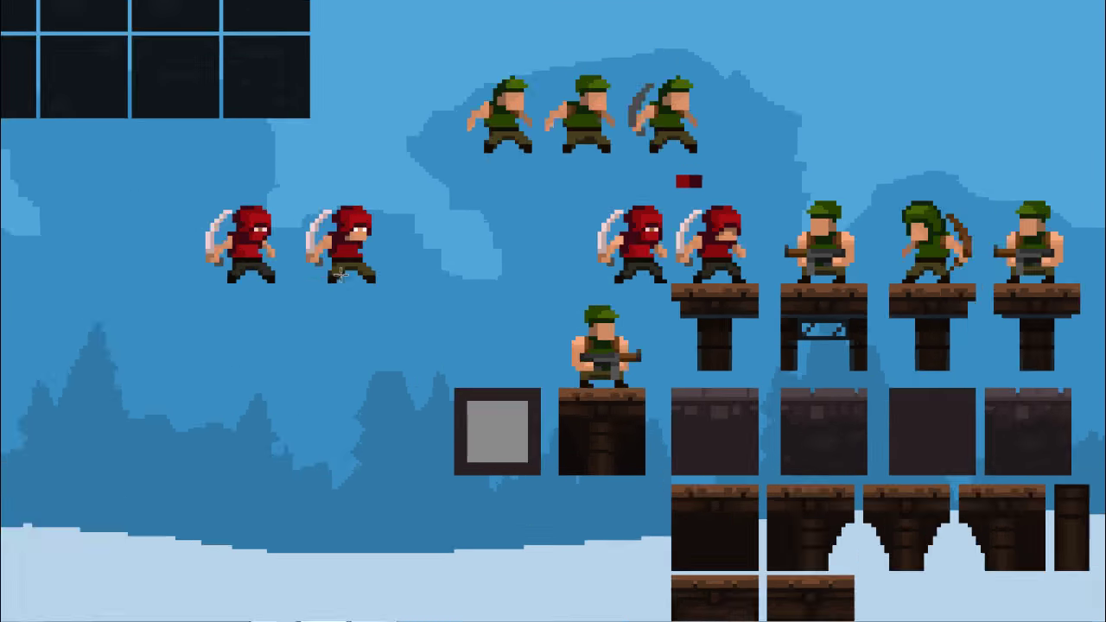
{"action": "scroll", "coordinate": [342, 279], "scroll_direction": "up", "scroll_amount": 1}
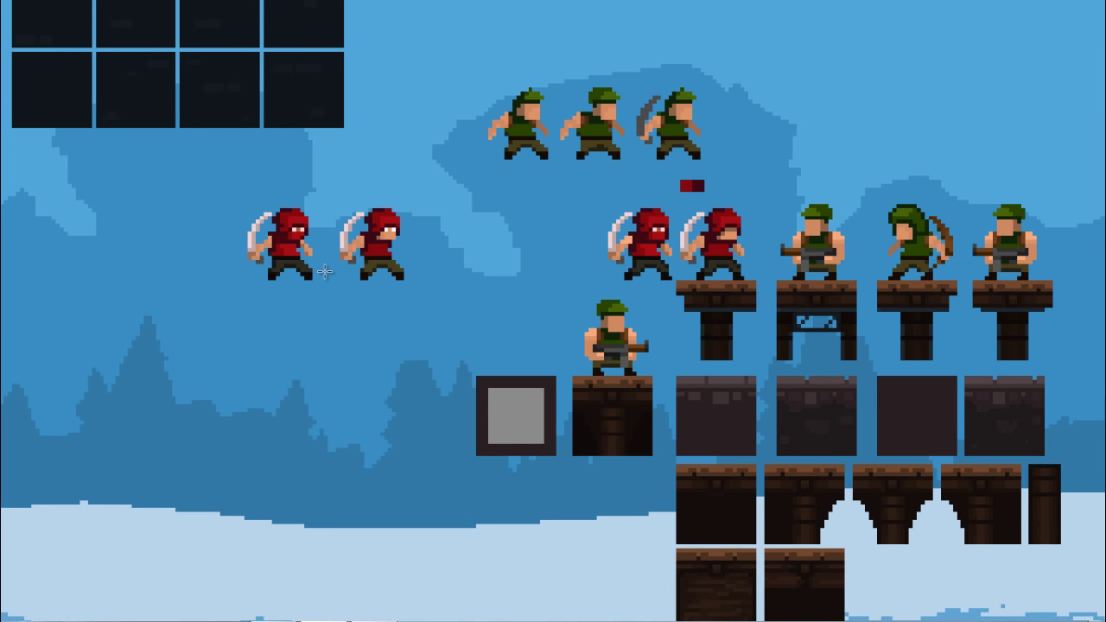
{"action": "scroll", "coordinate": [324, 271], "scroll_direction": "up", "scroll_amount": 2}
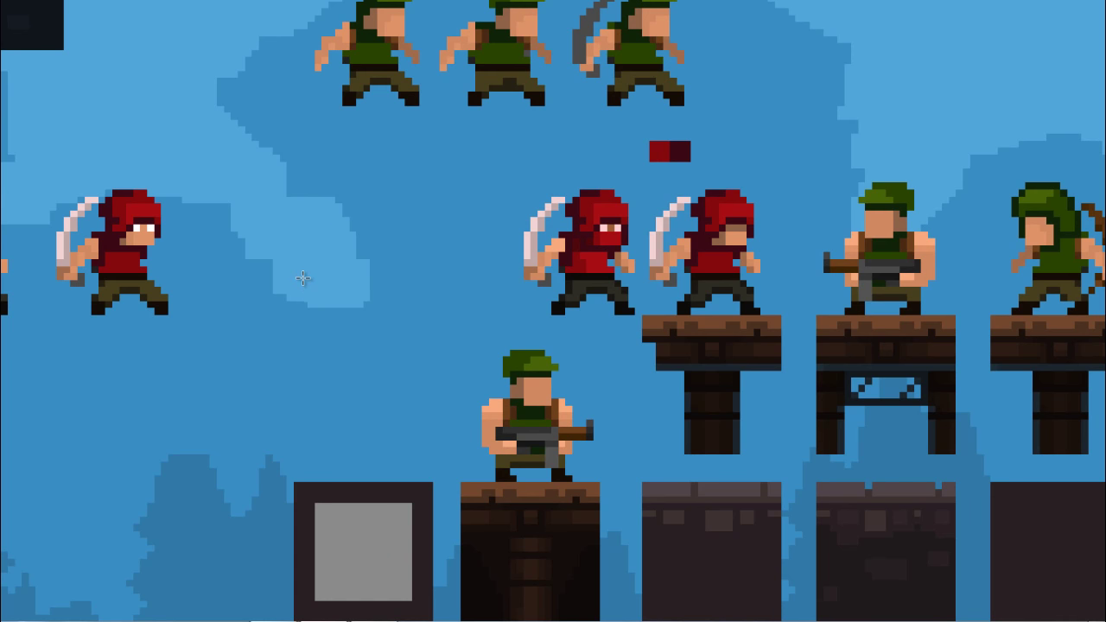
{"action": "scroll", "coordinate": [303, 275], "scroll_direction": "down", "scroll_amount": 1}
{"action": "scroll", "coordinate": [303, 265], "scroll_direction": "up", "scroll_amount": 3}
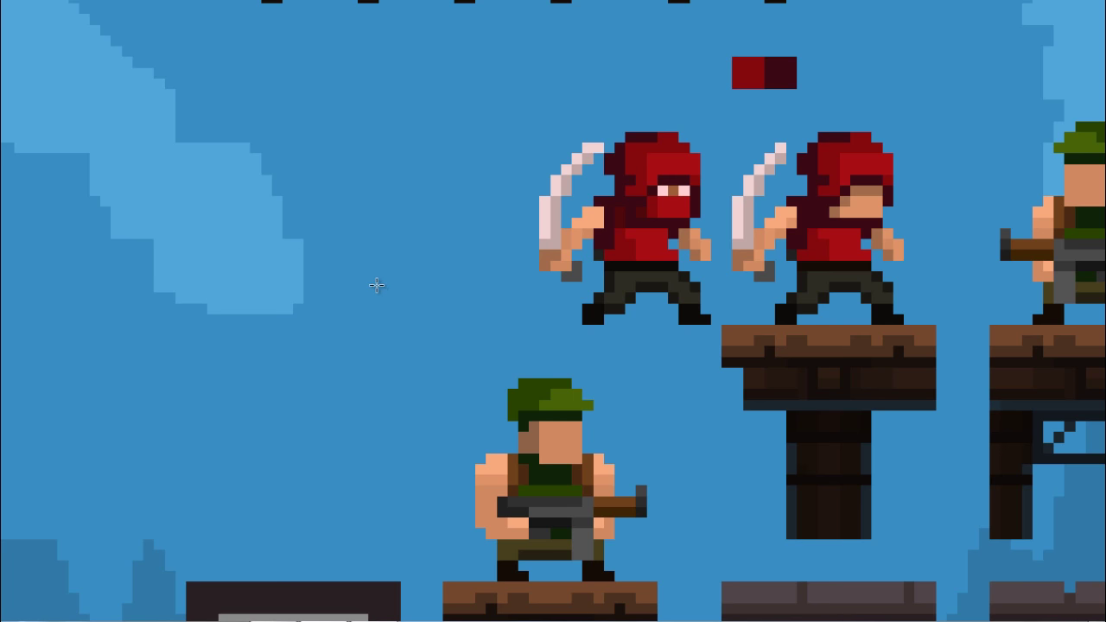
Raise the unmasked ninja's sword tip by one pixel and deselect
{"action": "key", "text": "Up"}
{"action": "key", "text": "ctrl+d"}
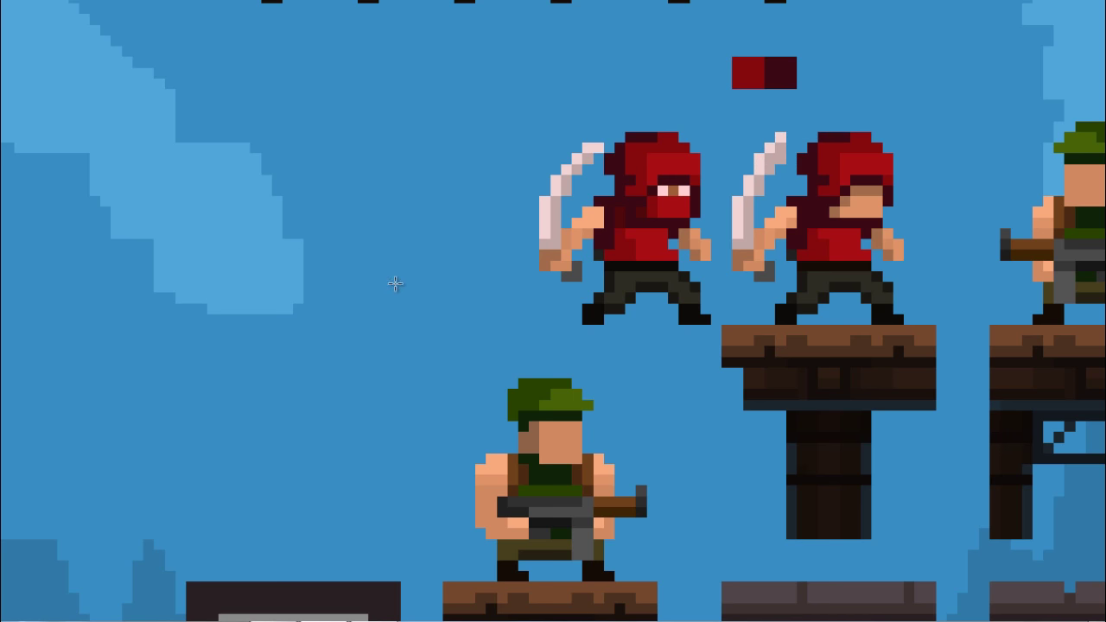
{"action": "scroll", "coordinate": [384, 257], "scroll_direction": "down", "scroll_amount": 2}
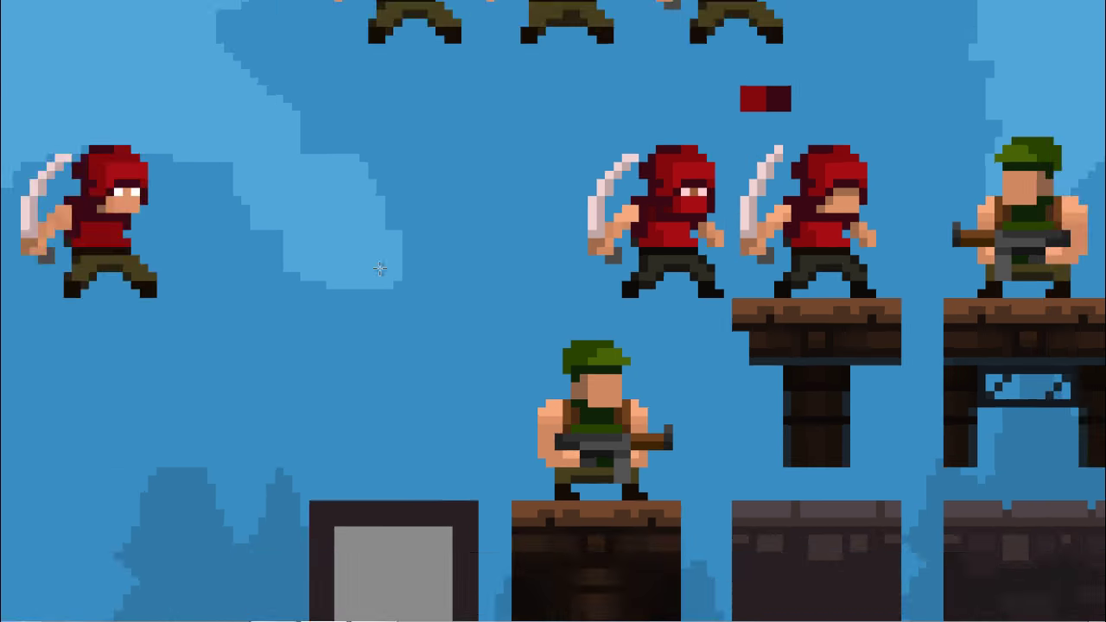
{"action": "scroll", "coordinate": [380, 273], "scroll_direction": "down", "scroll_amount": 3}
{"action": "scroll", "coordinate": [376, 285], "scroll_direction": "up", "scroll_amount": 1}
{"action": "scroll", "coordinate": [372, 288], "scroll_direction": "up", "scroll_amount": 1}
{"action": "scroll", "coordinate": [368, 290], "scroll_direction": "down", "scroll_amount": 1}
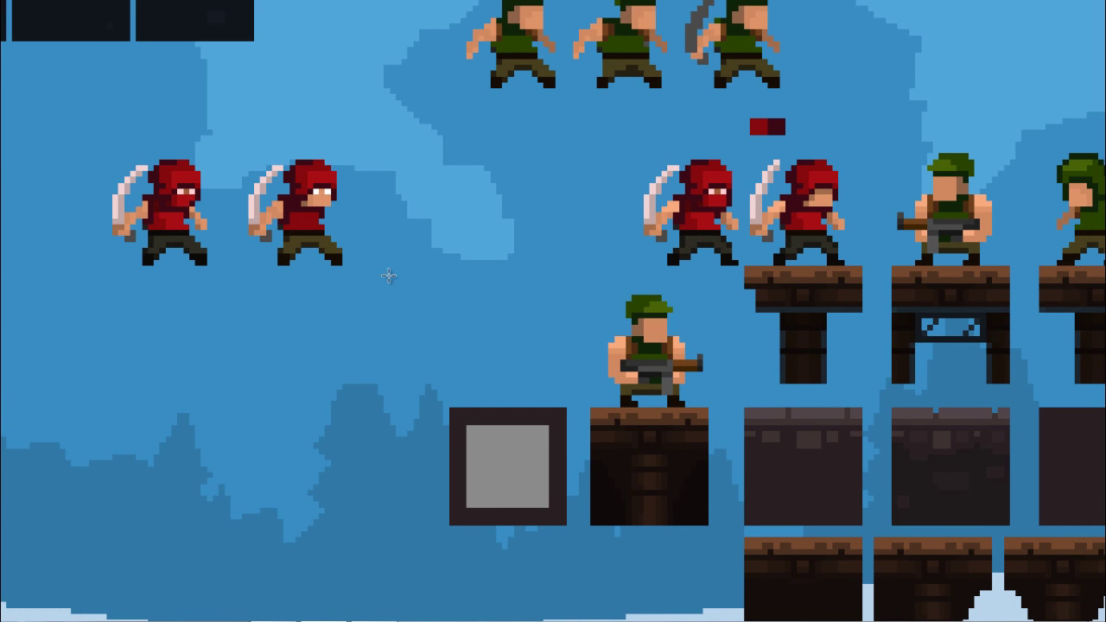
{"action": "scroll", "coordinate": [403, 264], "scroll_direction": "up", "scroll_amount": 3}
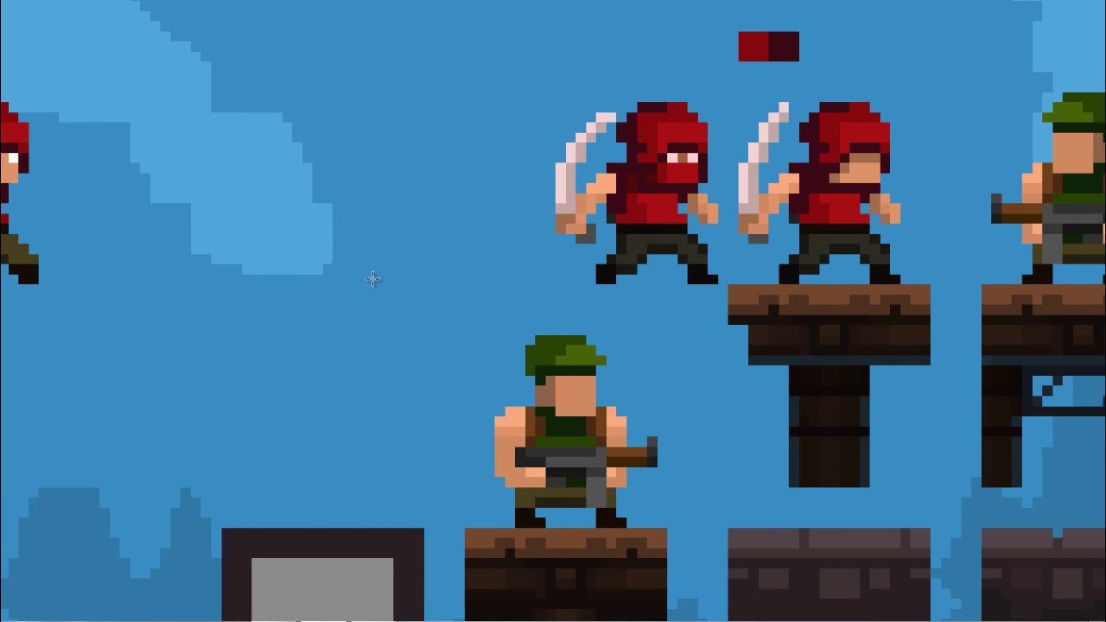
{"action": "scroll", "coordinate": [372, 280], "scroll_direction": "down", "scroll_amount": 4}
{"action": "scroll", "coordinate": [383, 280], "scroll_direction": "down", "scroll_amount": 1}
{"action": "scroll", "coordinate": [389, 280], "scroll_direction": "up", "scroll_amount": 3}
{"action": "scroll", "coordinate": [394, 280], "scroll_direction": "up", "scroll_amount": 1}
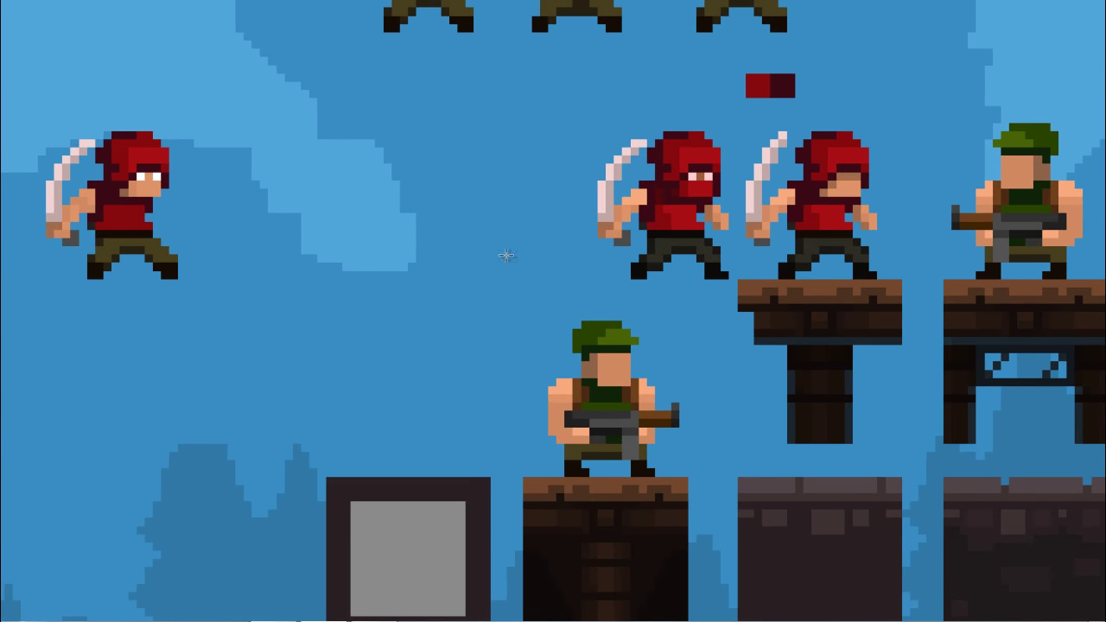
{"action": "scroll", "coordinate": [358, 292], "scroll_direction": "down", "scroll_amount": 1}
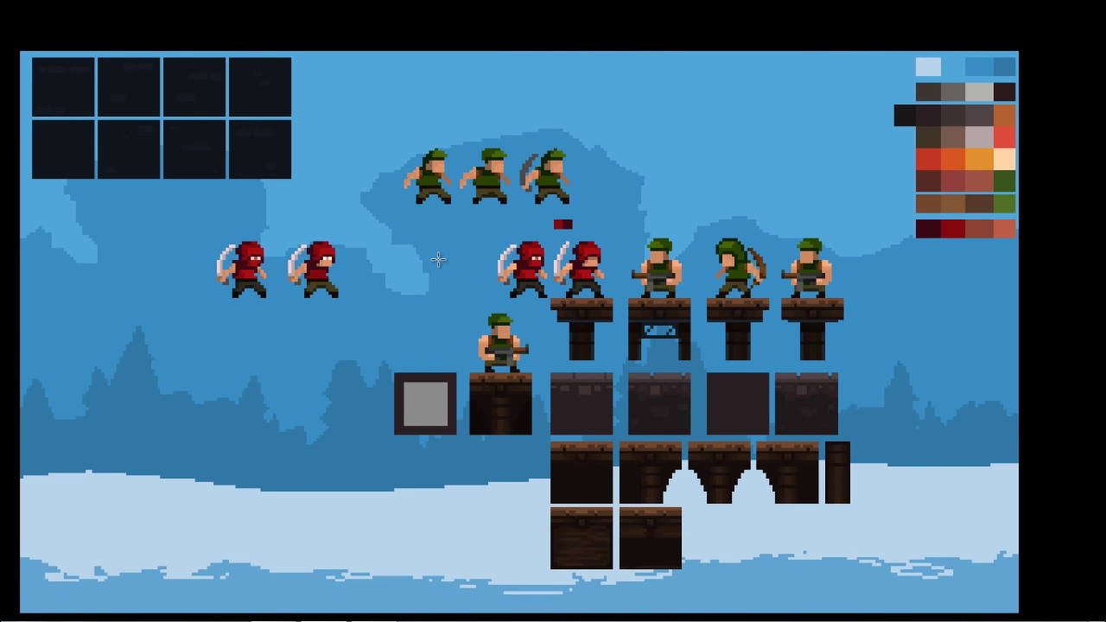
Add another red ninja and shift the two off-platform ninjas left into a row of four
{"action": "left_click", "coordinate": [428, 250]}
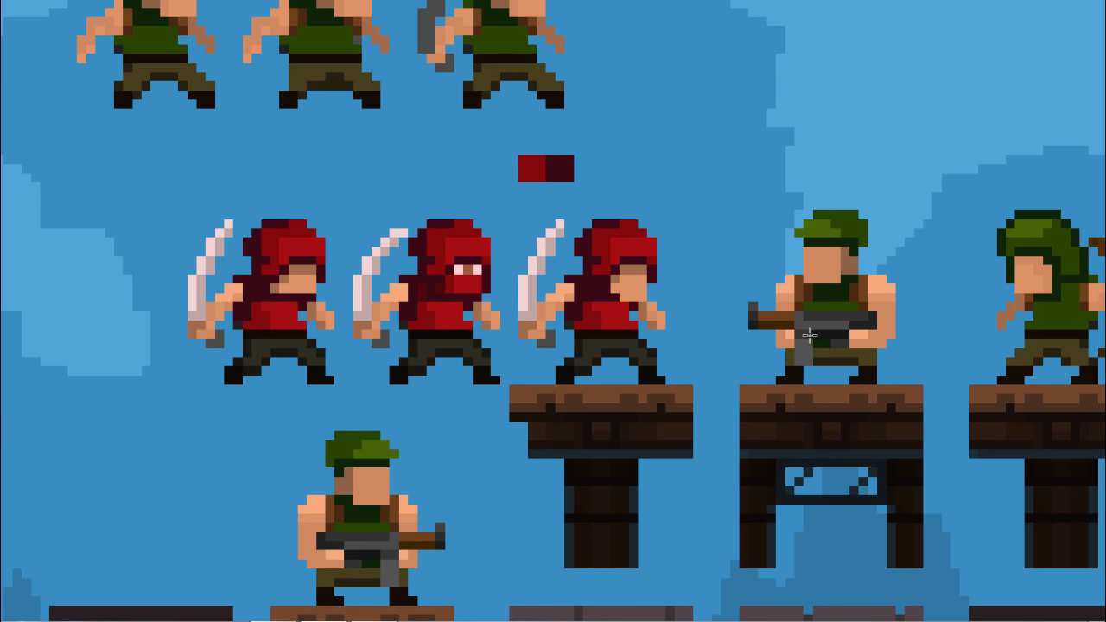
{"action": "scroll", "coordinate": [799, 338], "scroll_direction": "down", "scroll_amount": 2}
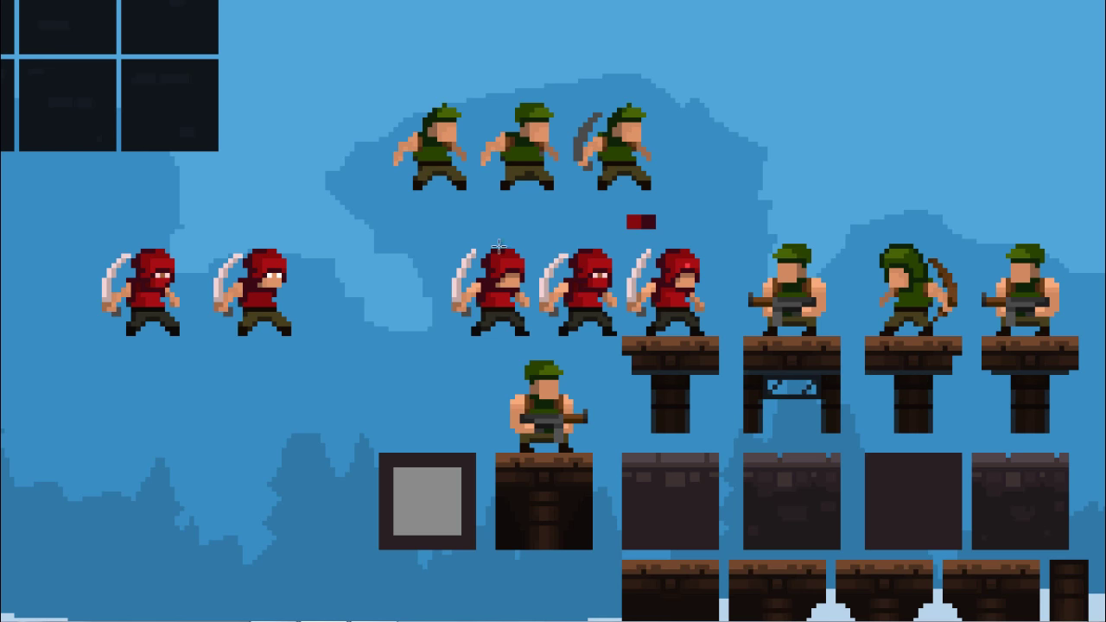
{"action": "left_click_drag", "start_coordinate": [436, 232], "coordinate": [624, 335]}
{"action": "left_click_drag", "start_coordinate": [552, 304], "coordinate": [411, 304]}
{"action": "key", "text": "ctrl+d"}
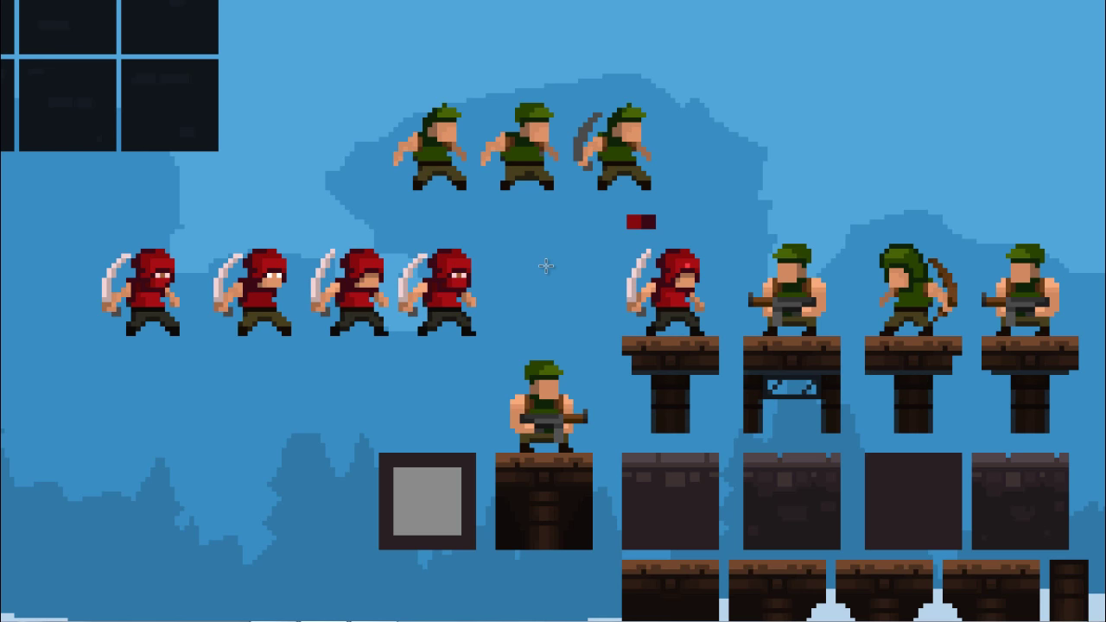
{"action": "scroll", "coordinate": [562, 281], "scroll_direction": "right", "scroll_amount": 3}
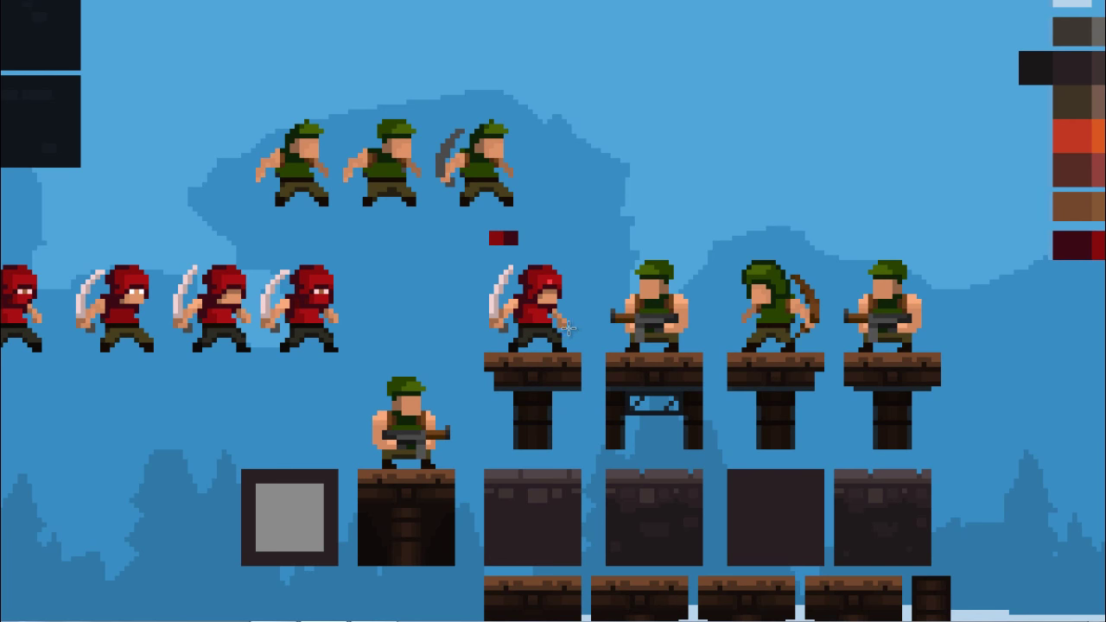
{"action": "scroll", "coordinate": [582, 304], "scroll_direction": "down", "scroll_amount": 2}
{"action": "scroll", "coordinate": [582, 305], "scroll_direction": "down", "scroll_amount": 1}
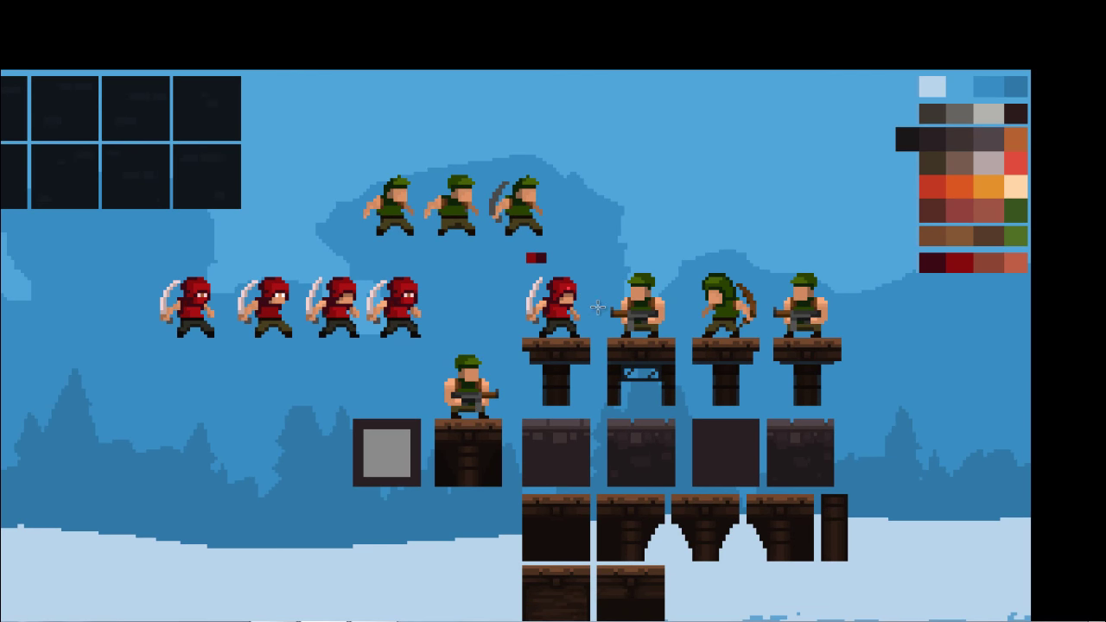
{"action": "scroll", "coordinate": [641, 302], "scroll_direction": "up", "scroll_amount": 2}
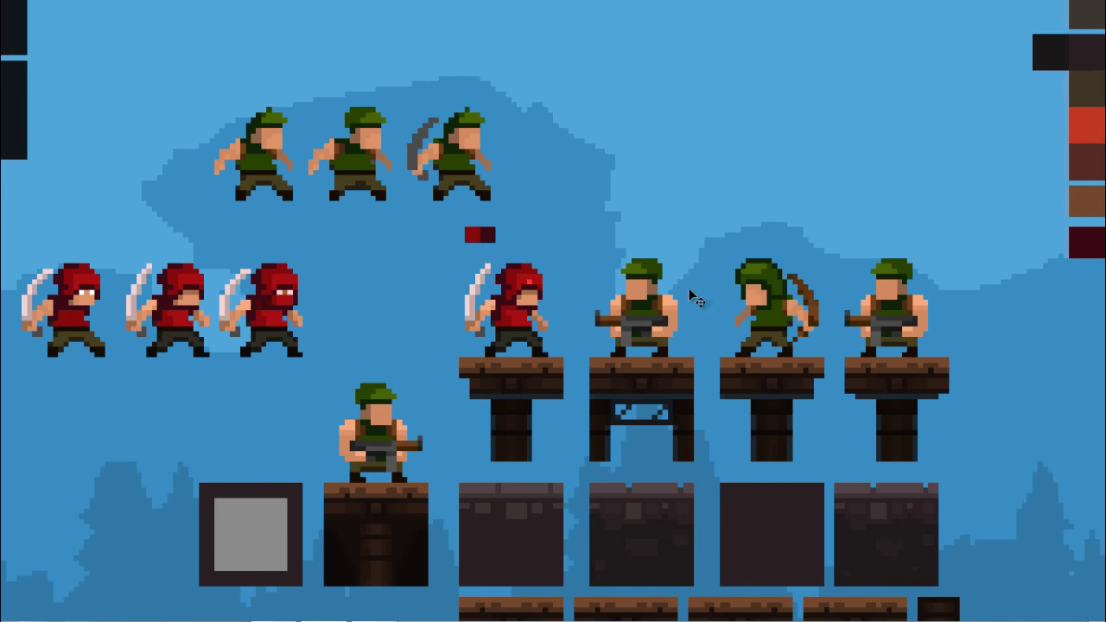
{"action": "scroll", "coordinate": [644, 302], "scroll_direction": "up", "scroll_amount": 1}
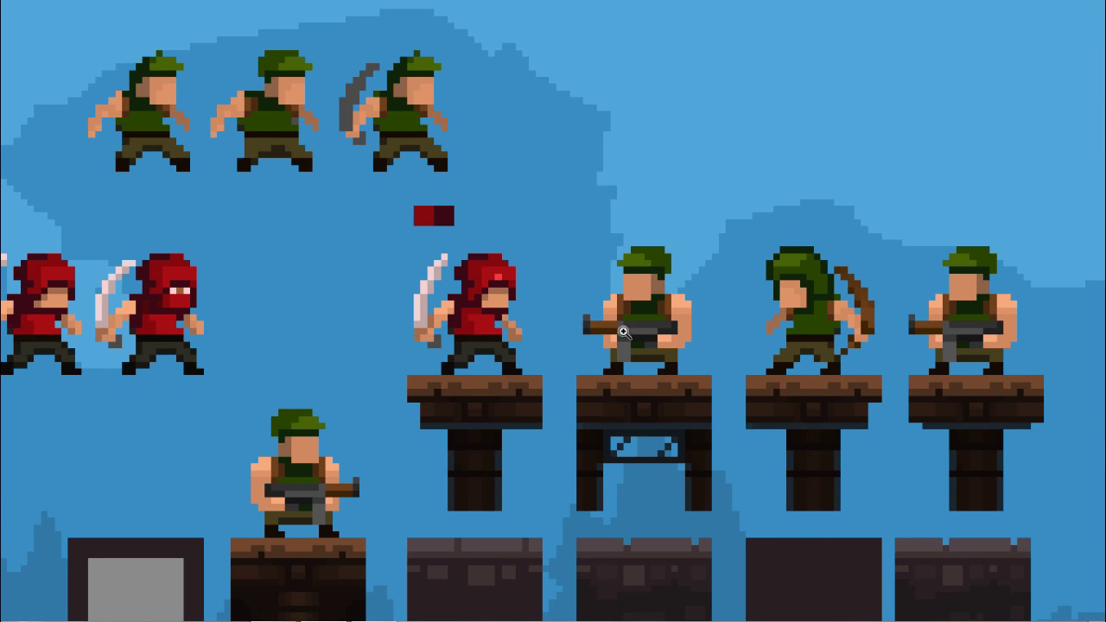
{"action": "scroll", "coordinate": [619, 330], "scroll_direction": "up", "scroll_amount": 1}
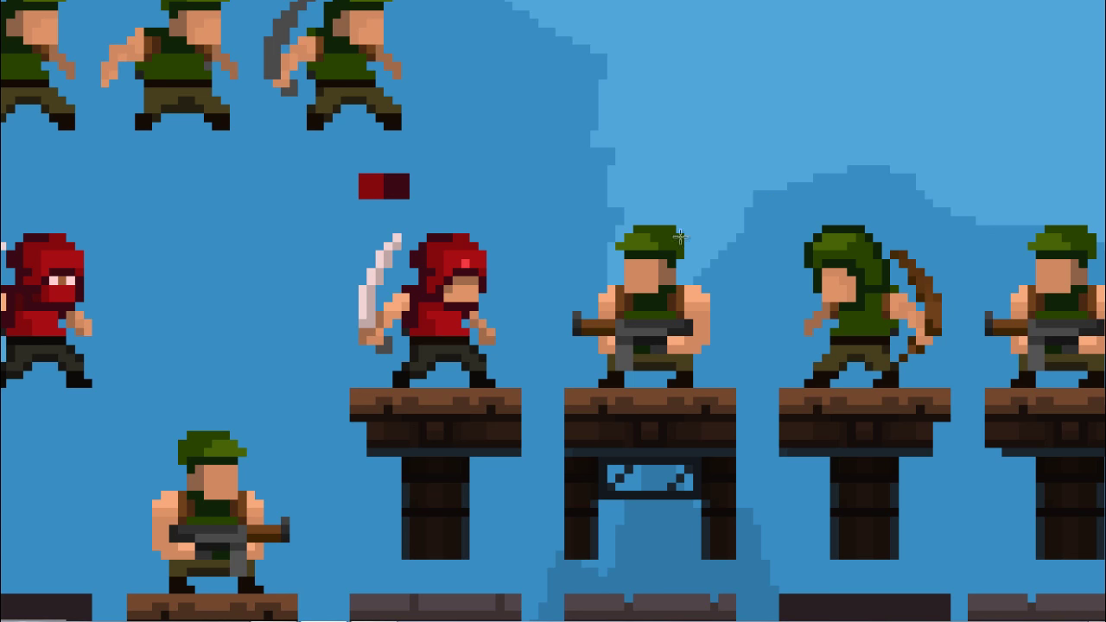
Raise the selected part of the green gunner on the grated platform
{"action": "left_click_drag", "start_coordinate": [727, 208], "coordinate": [548, 370]}
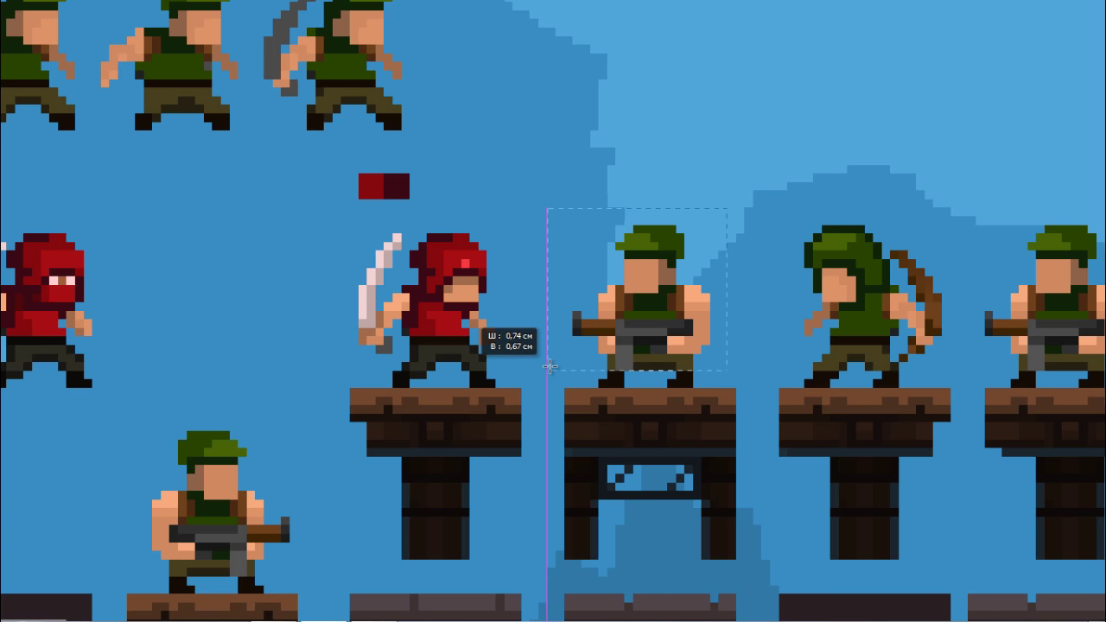
{"action": "left_click_drag", "start_coordinate": [628, 327], "coordinate": [628, 308]}
{"action": "key", "text": "ctrl+d"}
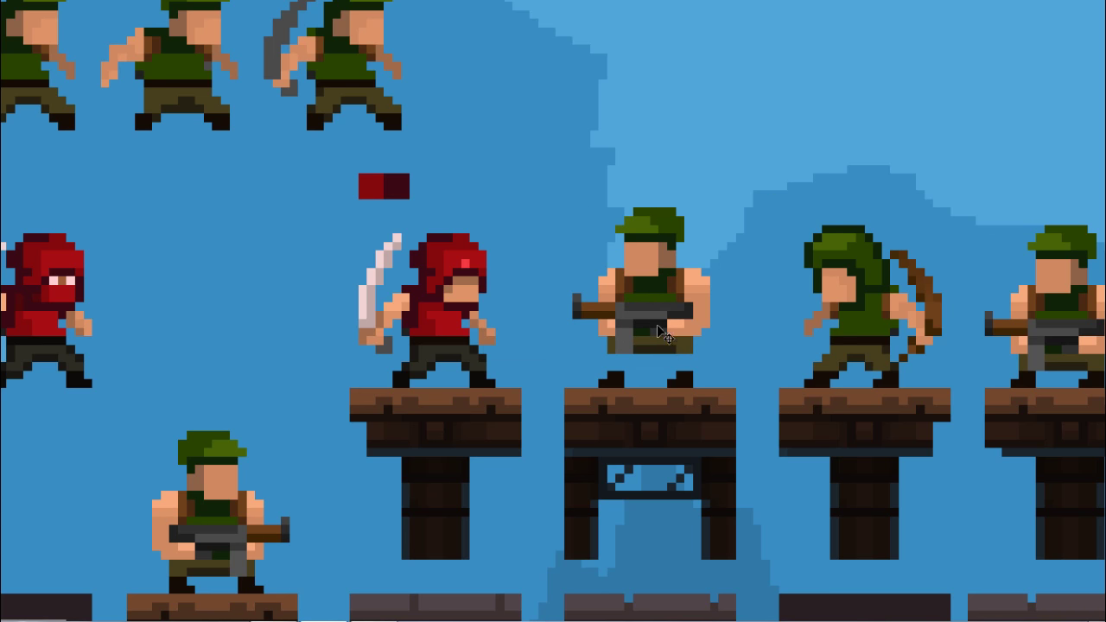
Paint olive trousers down the gunner's right leg, then select his legs
{"action": "left_click_drag", "start_coordinate": [687, 381], "coordinate": [685, 353]}
{"action": "scroll", "coordinate": [615, 308], "scroll_direction": "down", "scroll_amount": 2}
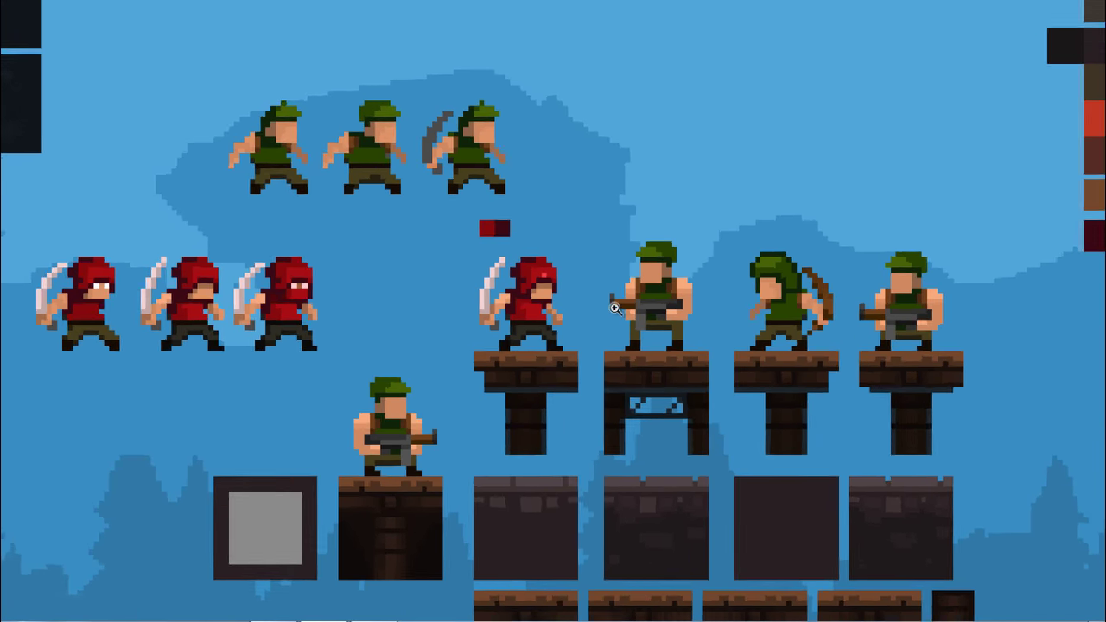
{"action": "scroll", "coordinate": [615, 308], "scroll_direction": "up", "scroll_amount": 2}
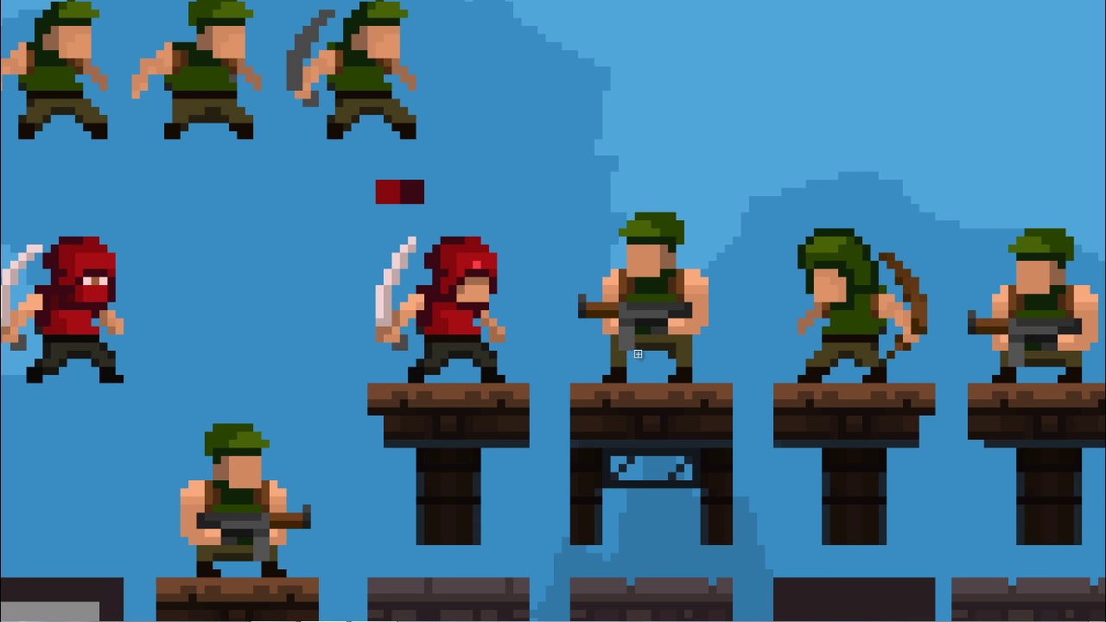
{"action": "scroll", "coordinate": [644, 300], "scroll_direction": "down", "scroll_amount": 1}
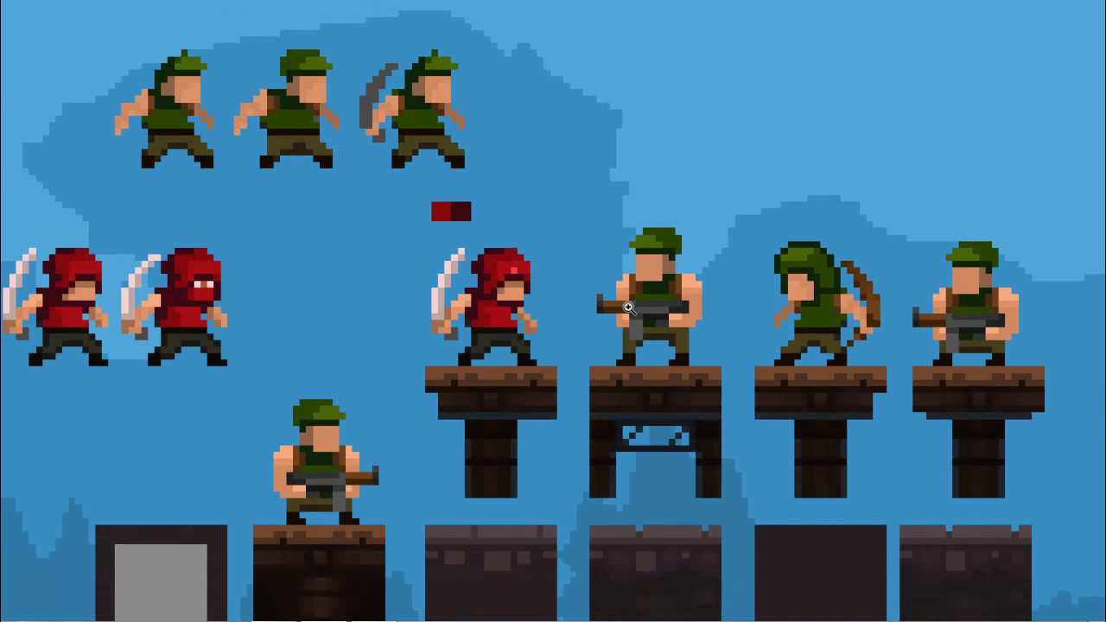
{"action": "scroll", "coordinate": [605, 316], "scroll_direction": "up", "scroll_amount": 2}
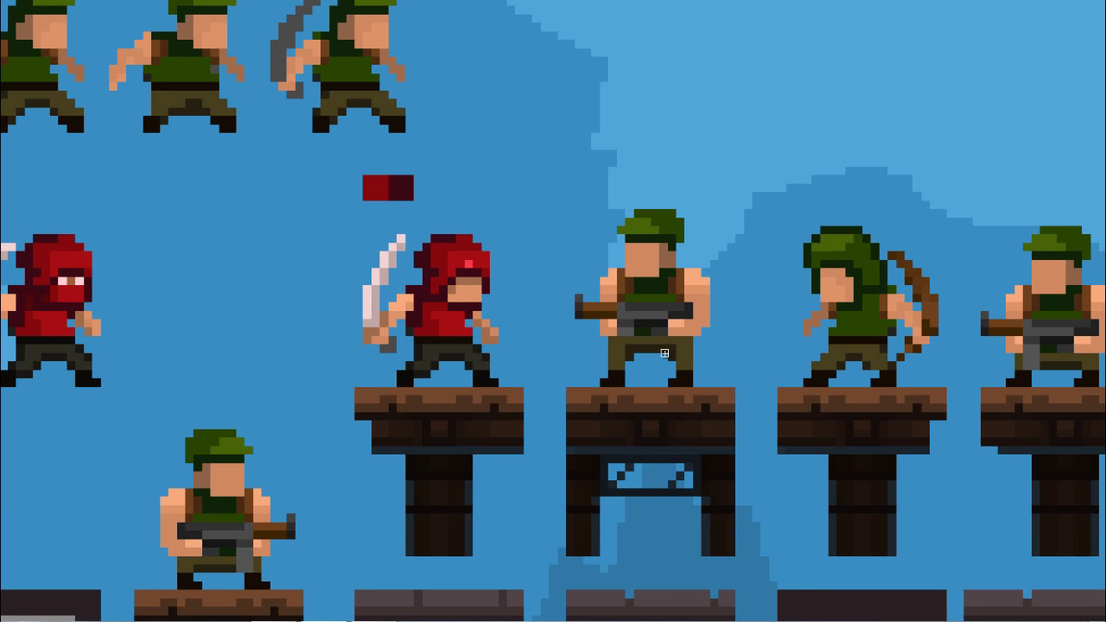
{"action": "scroll", "coordinate": [653, 352], "scroll_direction": "down", "scroll_amount": 3}
{"action": "scroll", "coordinate": [648, 350], "scroll_direction": "up", "scroll_amount": 4}
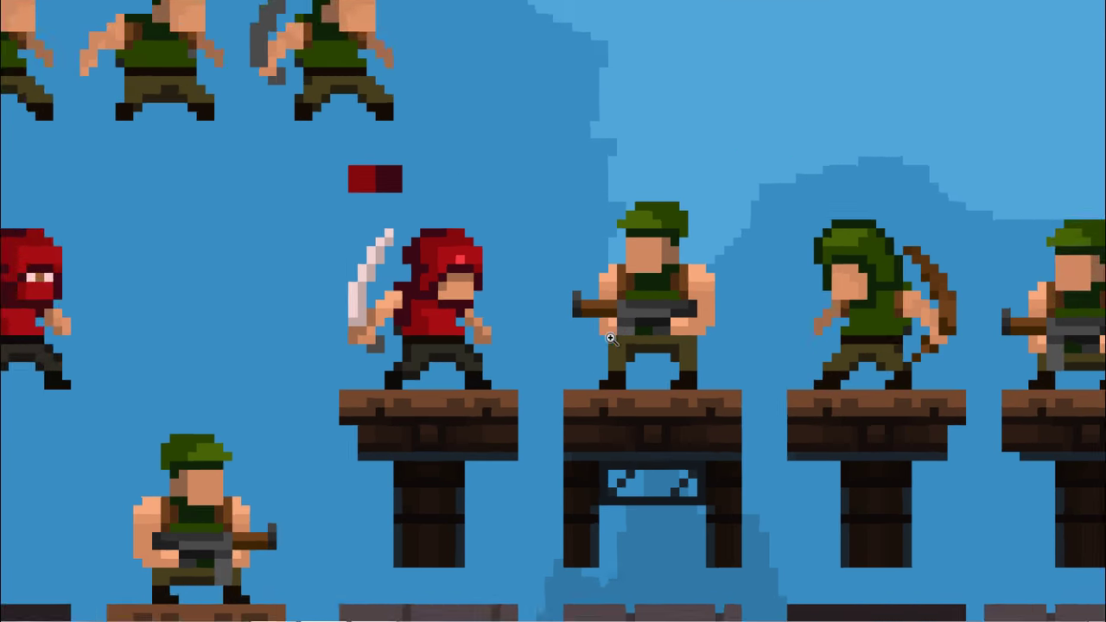
{"action": "scroll", "coordinate": [683, 350], "scroll_direction": "down", "scroll_amount": 1}
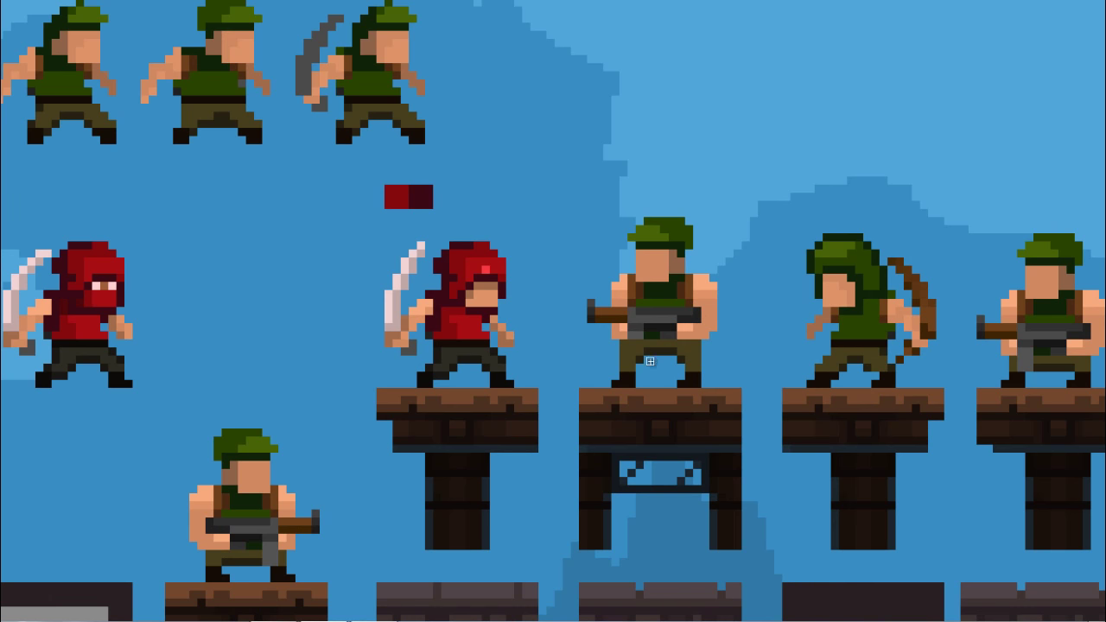
{"action": "left_click_drag", "start_coordinate": [718, 340], "coordinate": [660, 387]}
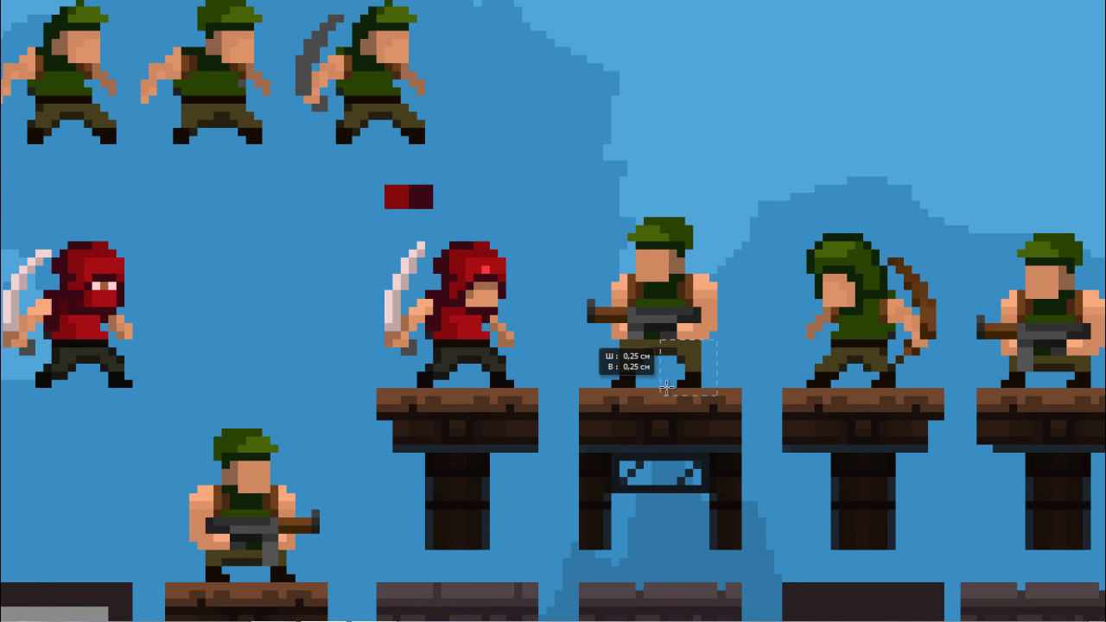
Undo the misplaced gun move and shift the gunner's helmeted head a few pixels left
{"action": "left_click", "coordinate": [692, 380]}
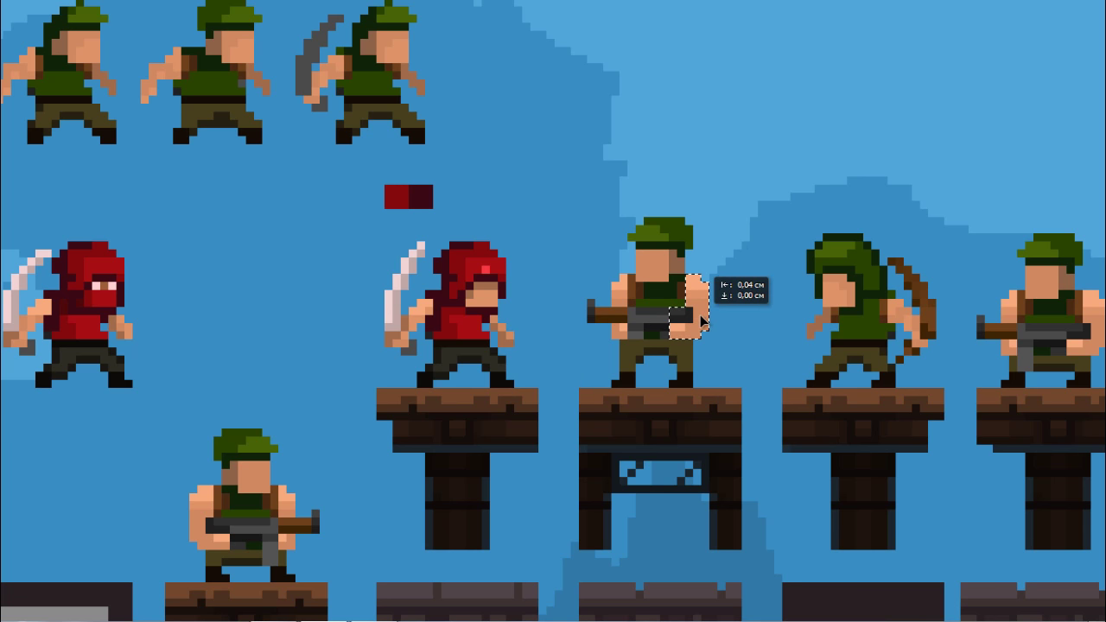
{"action": "key", "text": "ctrl+z"}
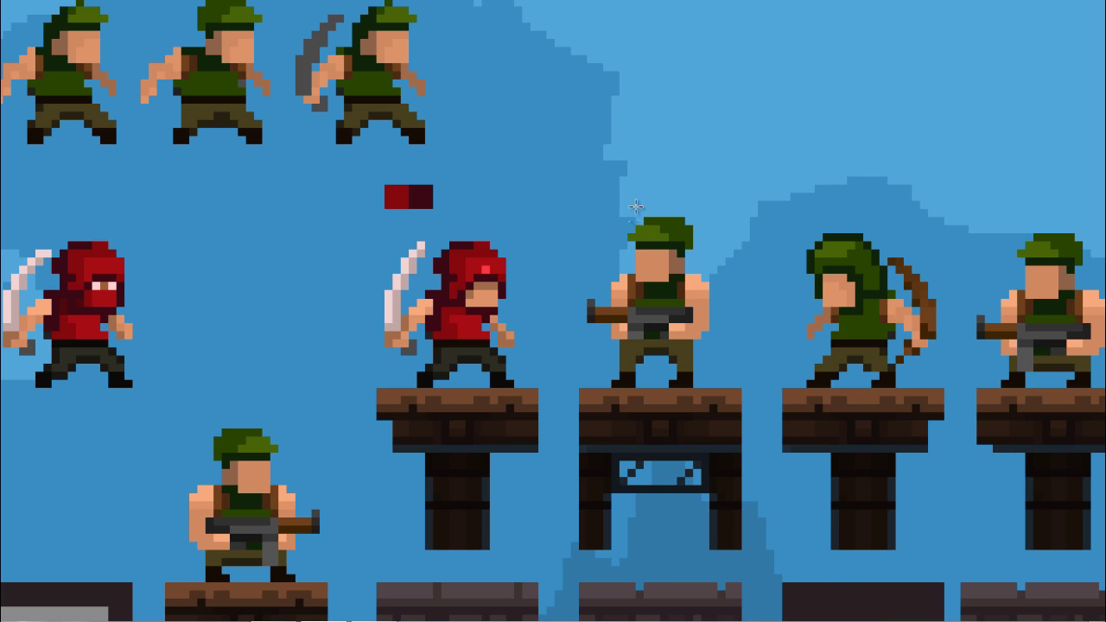
{"action": "left_click_drag", "start_coordinate": [628, 201], "coordinate": [709, 274]}
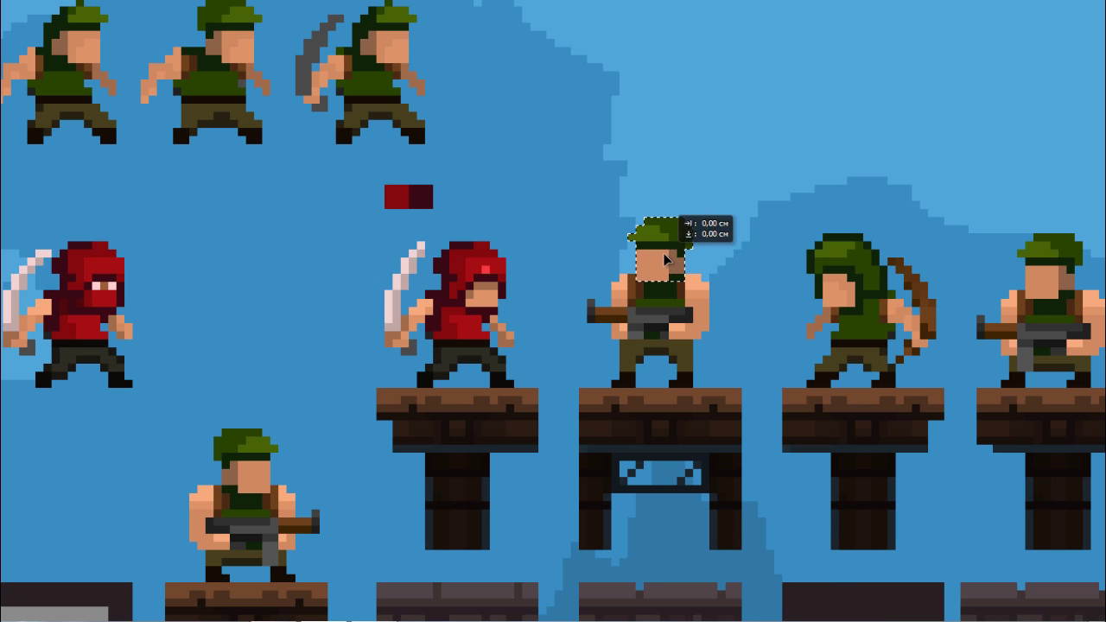
{"action": "left_click_drag", "start_coordinate": [671, 259], "coordinate": [688, 275]}
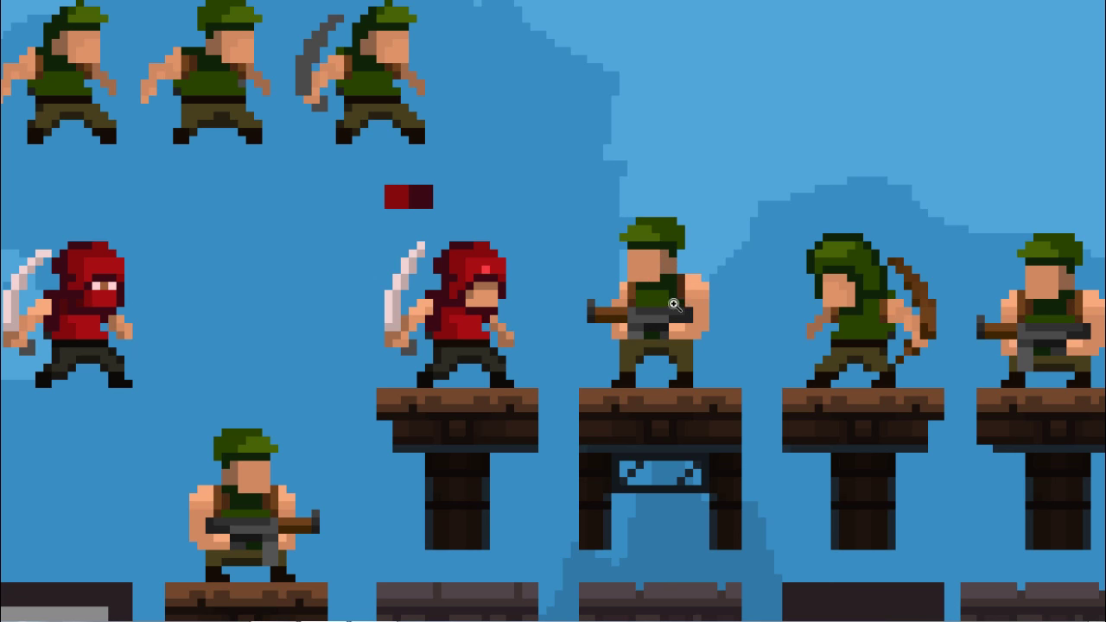
{"action": "scroll", "coordinate": [674, 286], "scroll_direction": "down", "scroll_amount": 2}
{"action": "scroll", "coordinate": [788, 212], "scroll_direction": "up", "scroll_amount": 1}
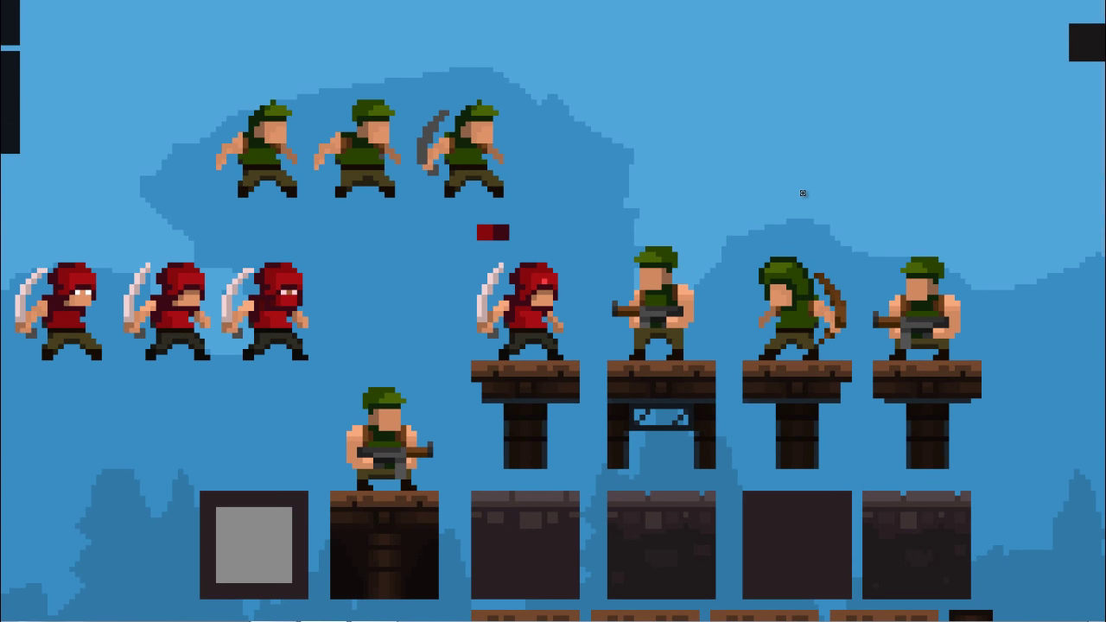
{"action": "scroll", "coordinate": [691, 250], "scroll_direction": "up", "scroll_amount": 1}
{"action": "scroll", "coordinate": [652, 277], "scroll_direction": "up", "scroll_amount": 1}
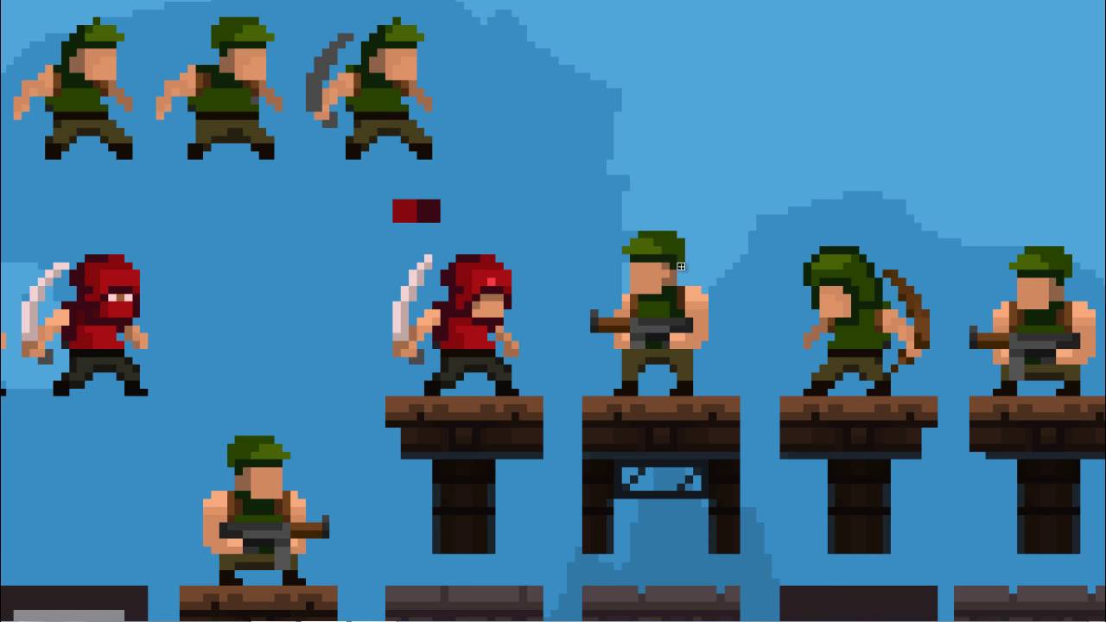
{"action": "scroll", "coordinate": [657, 259], "scroll_direction": "down", "scroll_amount": 3}
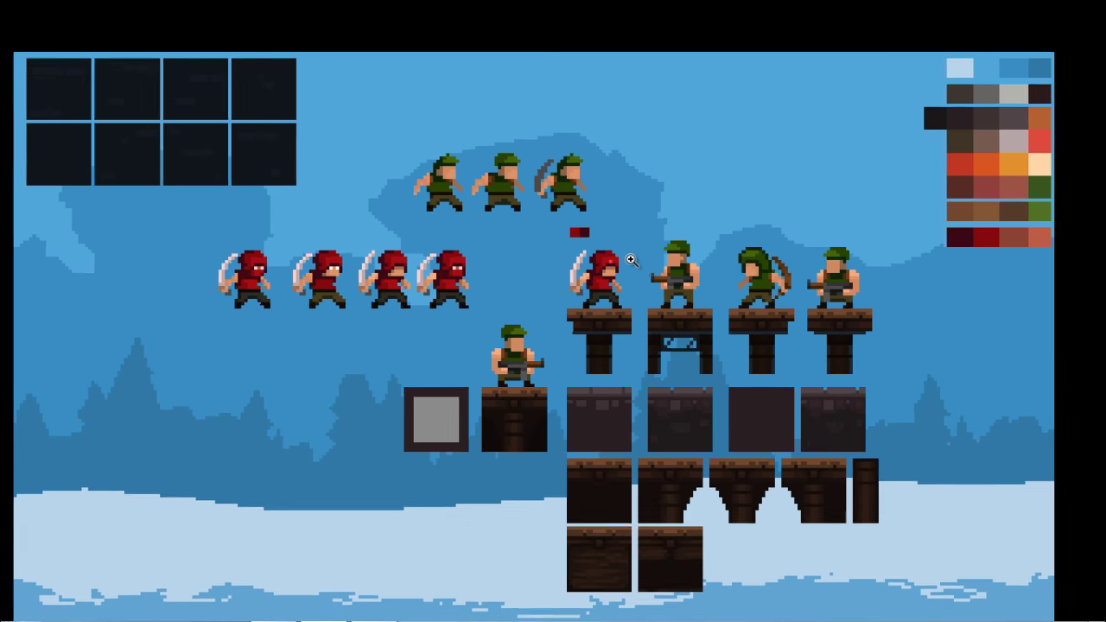
{"action": "scroll", "coordinate": [632, 260], "scroll_direction": "up", "scroll_amount": 2}
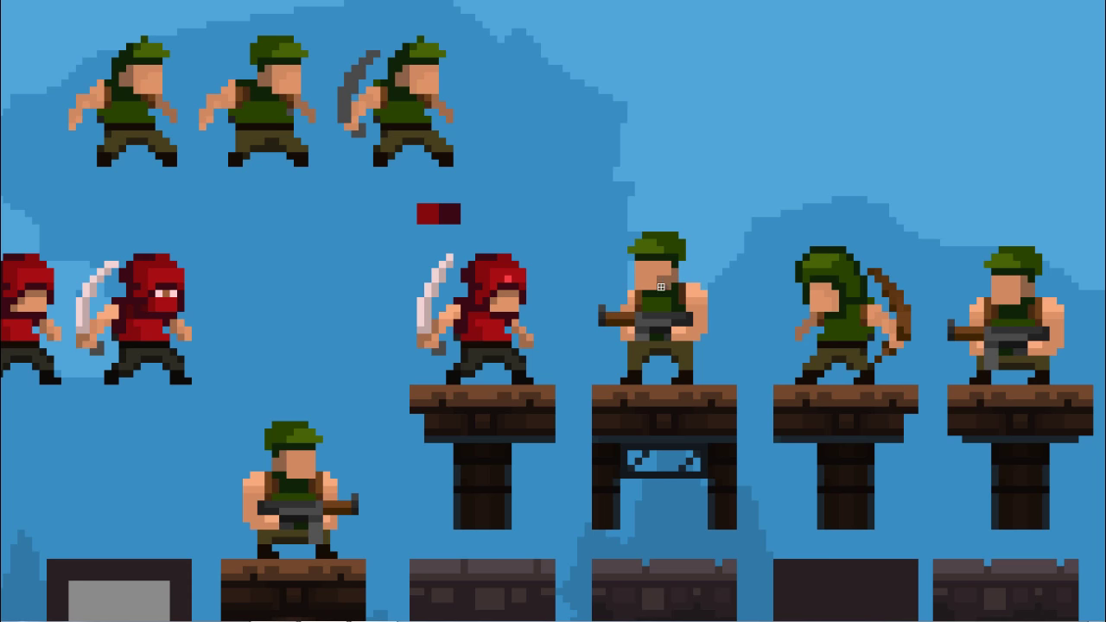
{"action": "scroll", "coordinate": [607, 267], "scroll_direction": "down", "scroll_amount": 2}
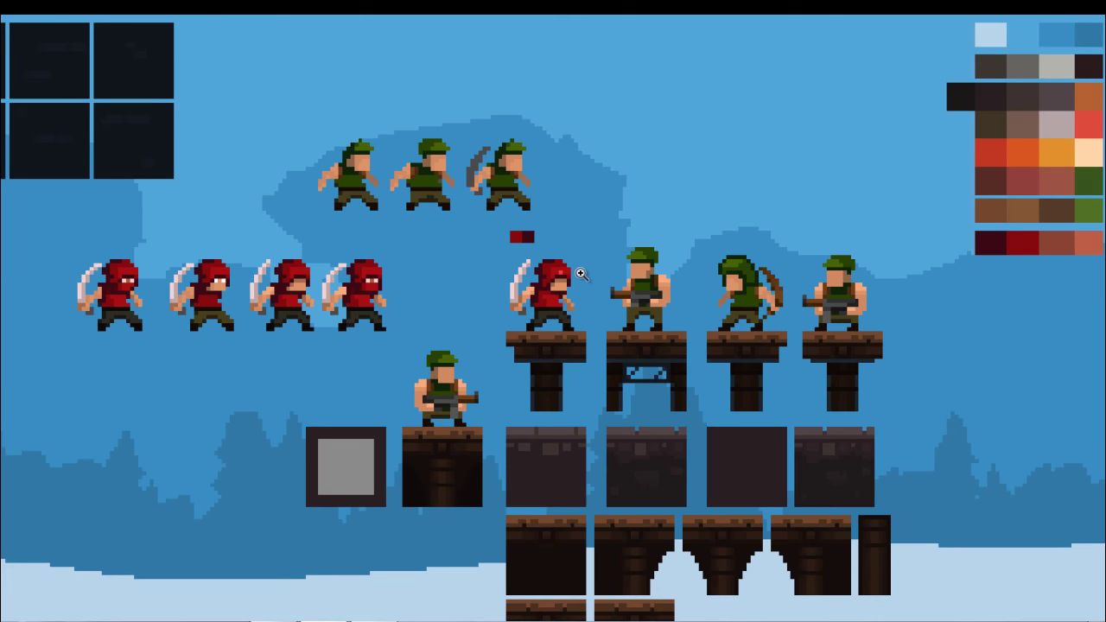
{"action": "scroll", "coordinate": [607, 267], "scroll_direction": "up", "scroll_amount": 4}
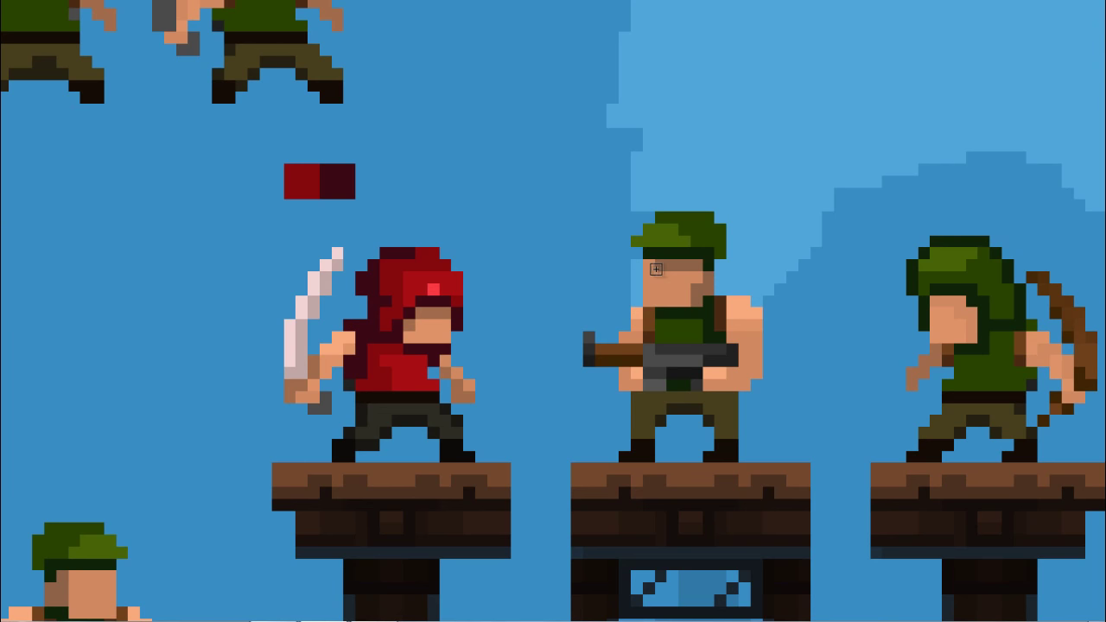
{"action": "scroll", "coordinate": [683, 266], "scroll_direction": "down", "scroll_amount": 3}
{"action": "scroll", "coordinate": [637, 272], "scroll_direction": "up", "scroll_amount": 1}
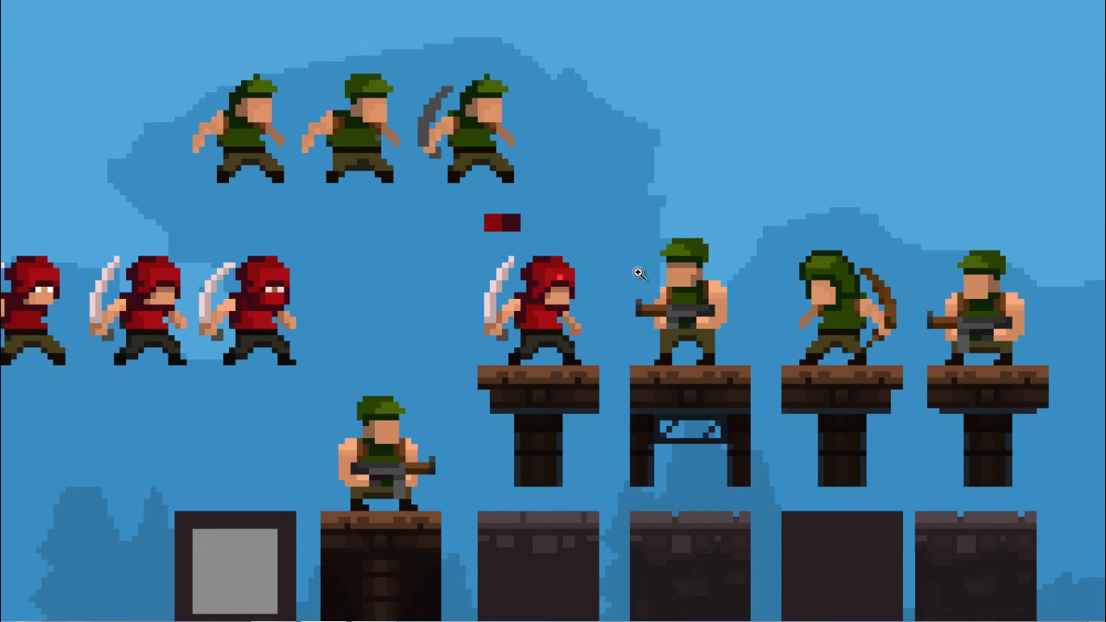
{"action": "scroll", "coordinate": [657, 273], "scroll_direction": "up", "scroll_amount": 2}
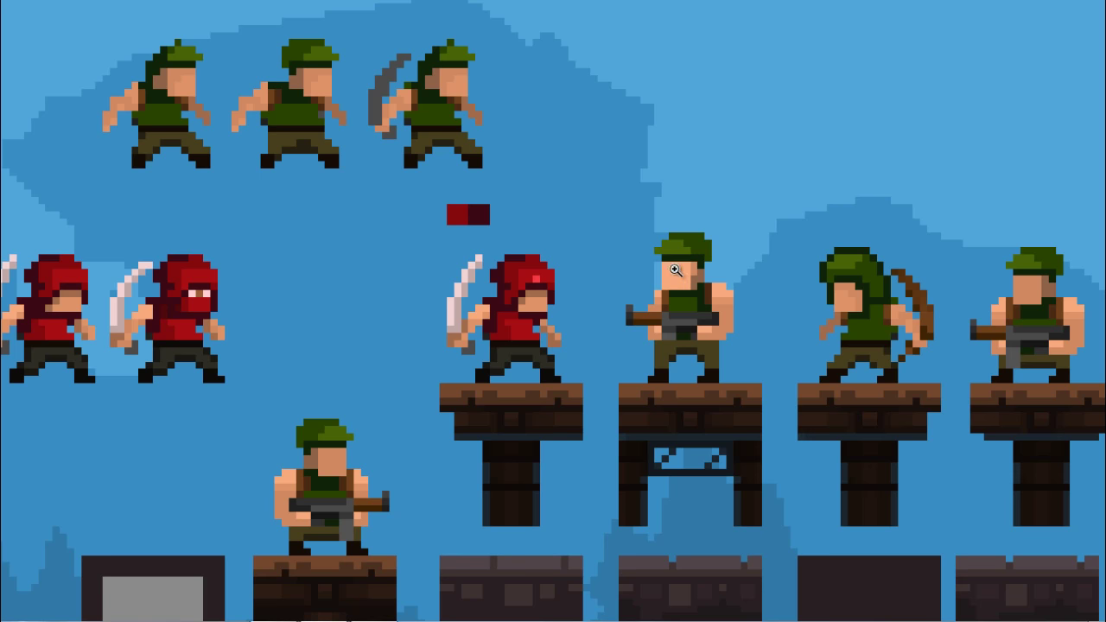
{"action": "scroll", "coordinate": [674, 275], "scroll_direction": "up", "scroll_amount": 2}
Draw two black eye pixels on the gunner's face and join them into a sunglasses bar
{"action": "left_click", "coordinate": [662, 276]}
{"action": "key", "text": "ctrl+z"}
{"action": "left_click", "coordinate": [662, 262]}
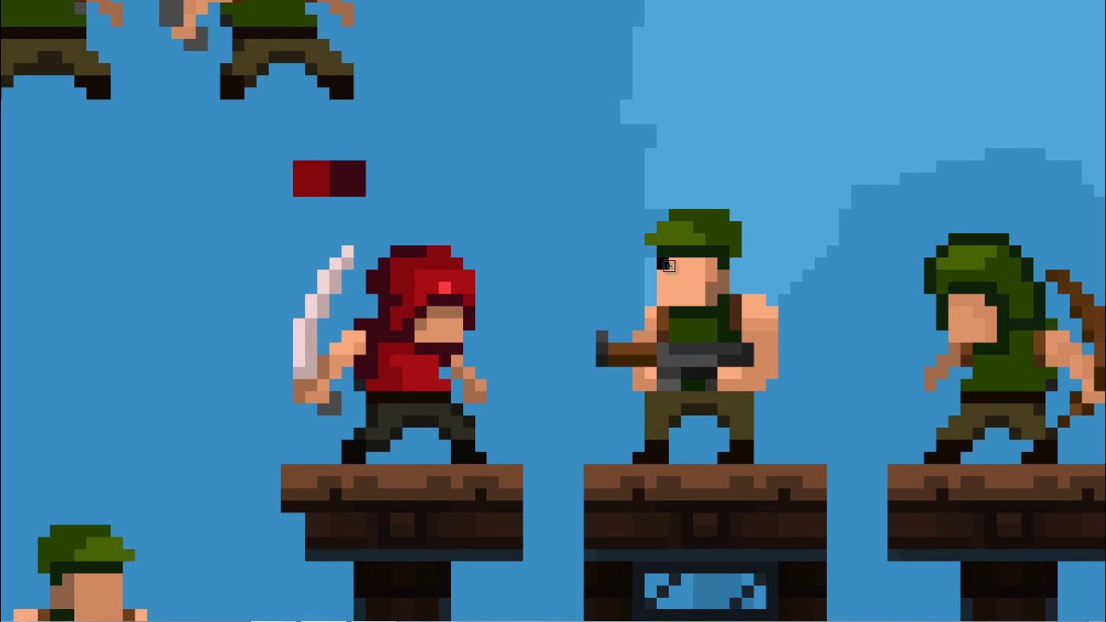
{"action": "left_click", "coordinate": [686, 262]}
{"action": "scroll", "coordinate": [658, 299], "scroll_direction": "down", "scroll_amount": 3}
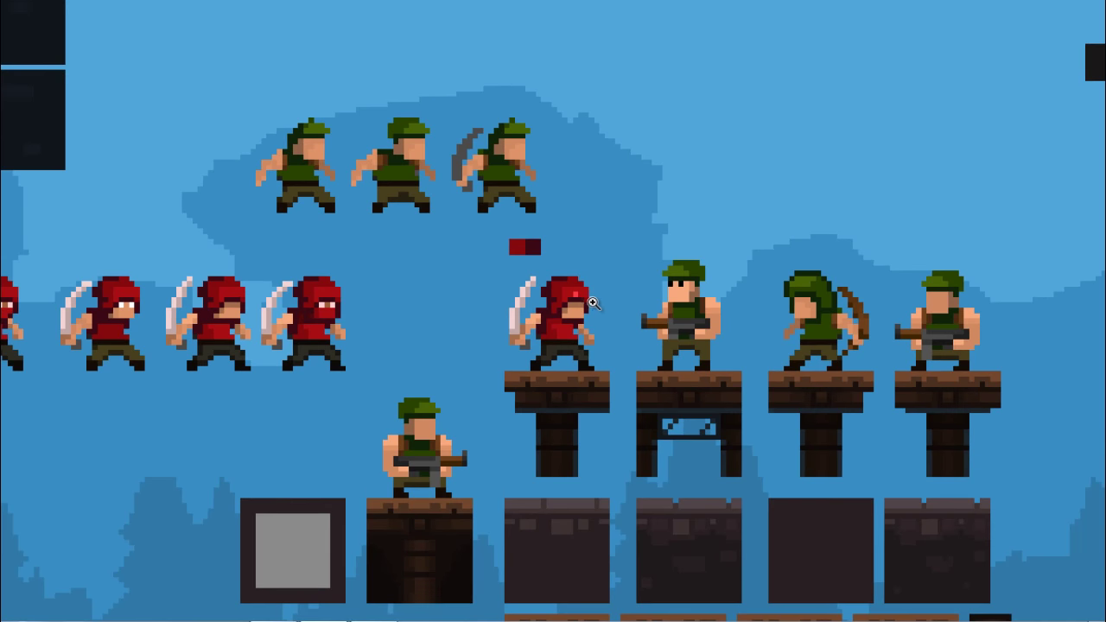
{"action": "scroll", "coordinate": [658, 299], "scroll_direction": "up", "scroll_amount": 3}
{"action": "left_click_drag", "start_coordinate": [676, 263], "coordinate": [700, 264]}
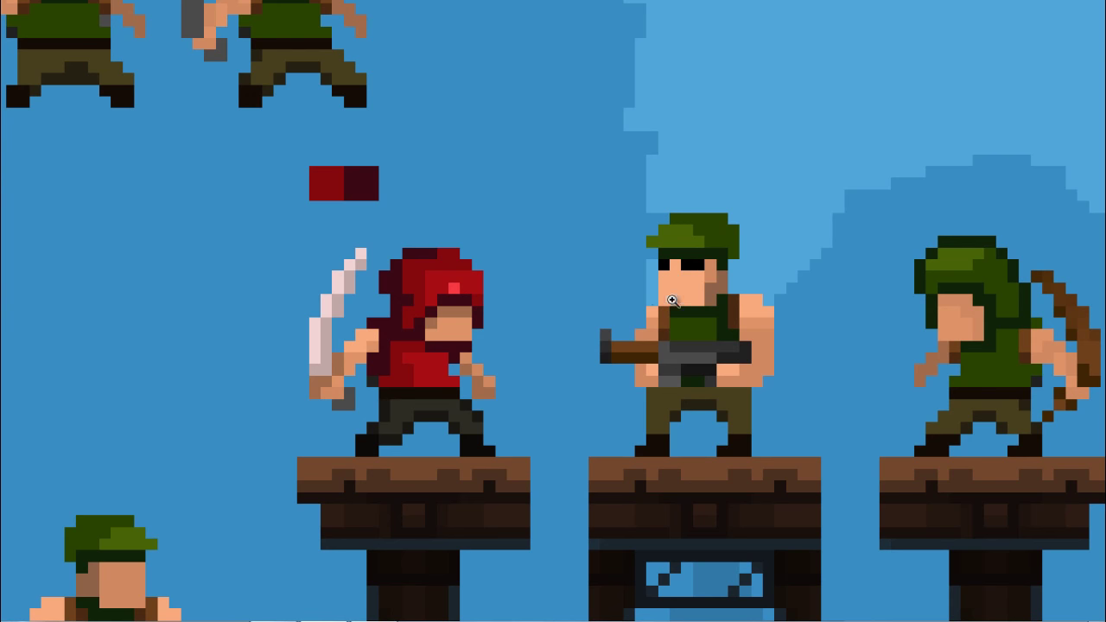
{"action": "scroll", "coordinate": [644, 297], "scroll_direction": "down", "scroll_amount": 3}
{"action": "scroll", "coordinate": [606, 297], "scroll_direction": "up", "scroll_amount": 1}
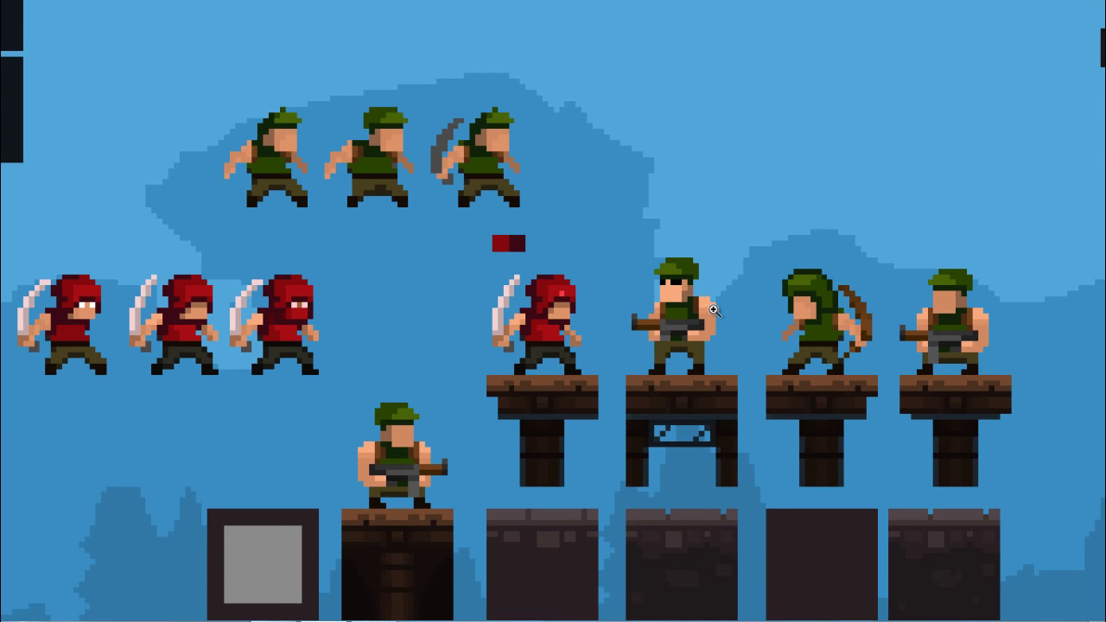
{"action": "scroll", "coordinate": [714, 310], "scroll_direction": "up", "scroll_amount": 2}
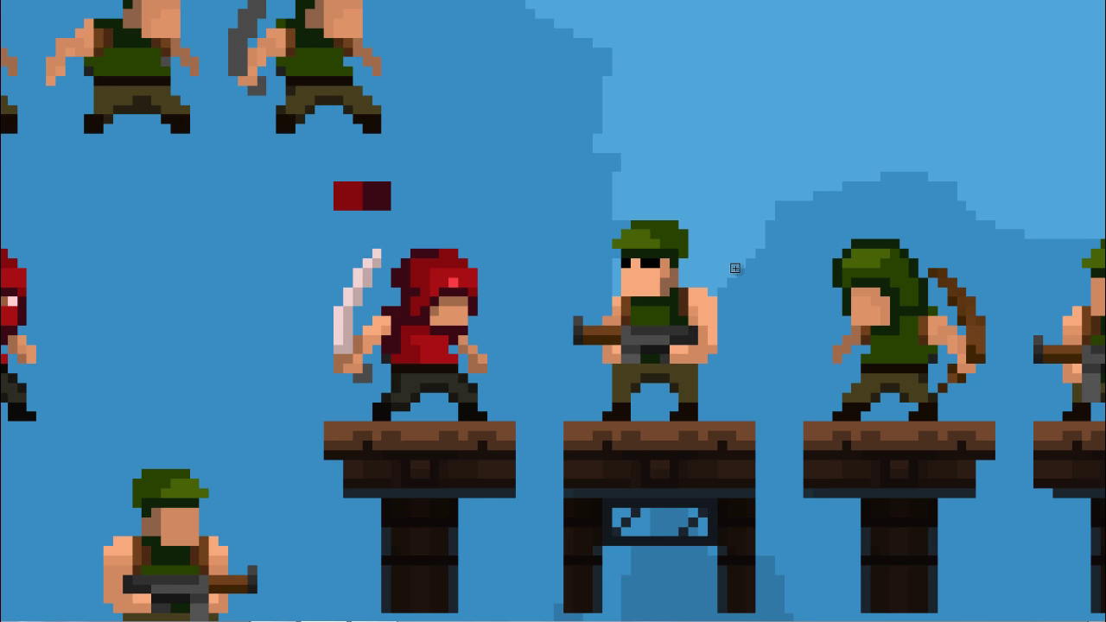
{"action": "scroll", "coordinate": [677, 308], "scroll_direction": "down", "scroll_amount": 2}
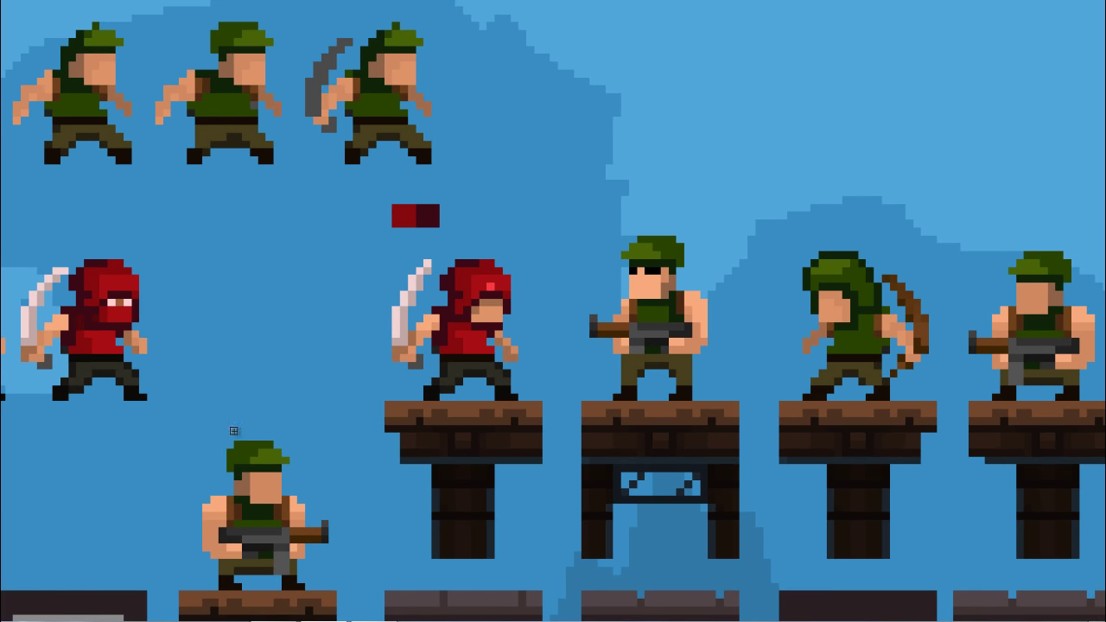
{"action": "left_click_drag", "start_coordinate": [290, 389], "coordinate": [358, 366]}
{"action": "scroll", "coordinate": [685, 278], "scroll_direction": "down", "scroll_amount": 1}
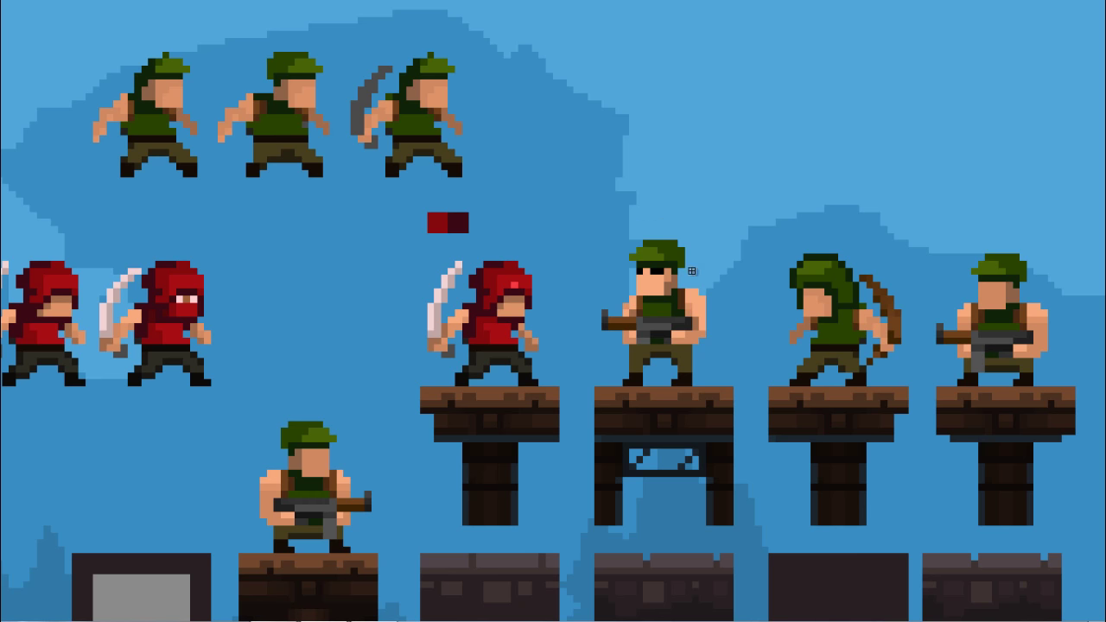
{"action": "scroll", "coordinate": [692, 270], "scroll_direction": "down", "scroll_amount": 2}
{"action": "scroll", "coordinate": [587, 303], "scroll_direction": "up", "scroll_amount": 3}
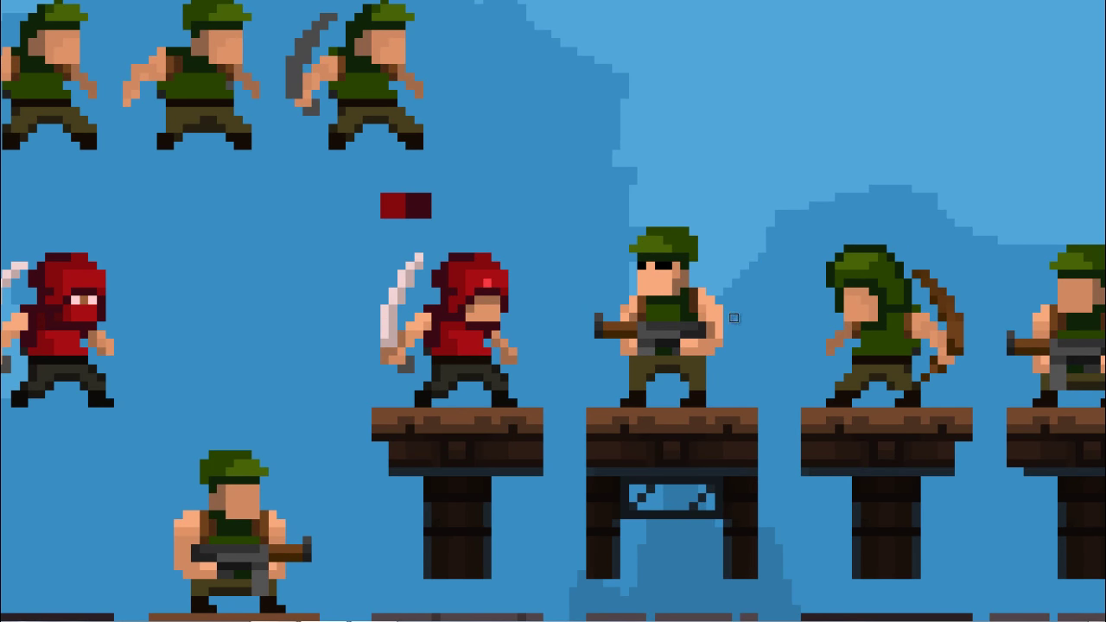
{"action": "scroll", "coordinate": [740, 306], "scroll_direction": "down", "scroll_amount": 2}
{"action": "scroll", "coordinate": [752, 291], "scroll_direction": "up", "scroll_amount": 1}
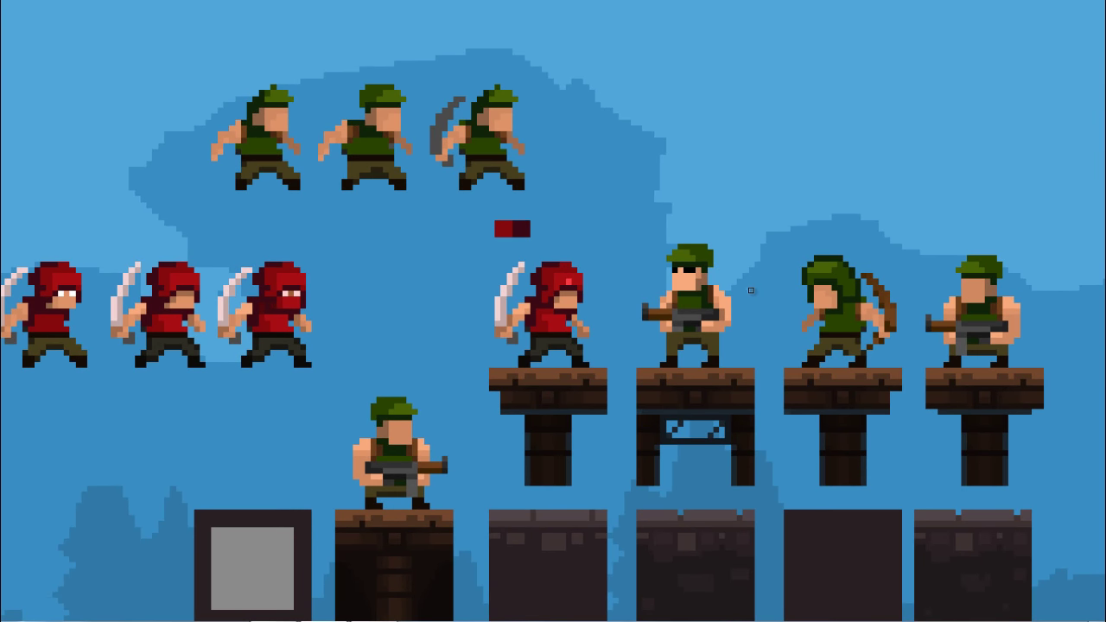
{"action": "scroll", "coordinate": [748, 294], "scroll_direction": "up", "scroll_amount": 2}
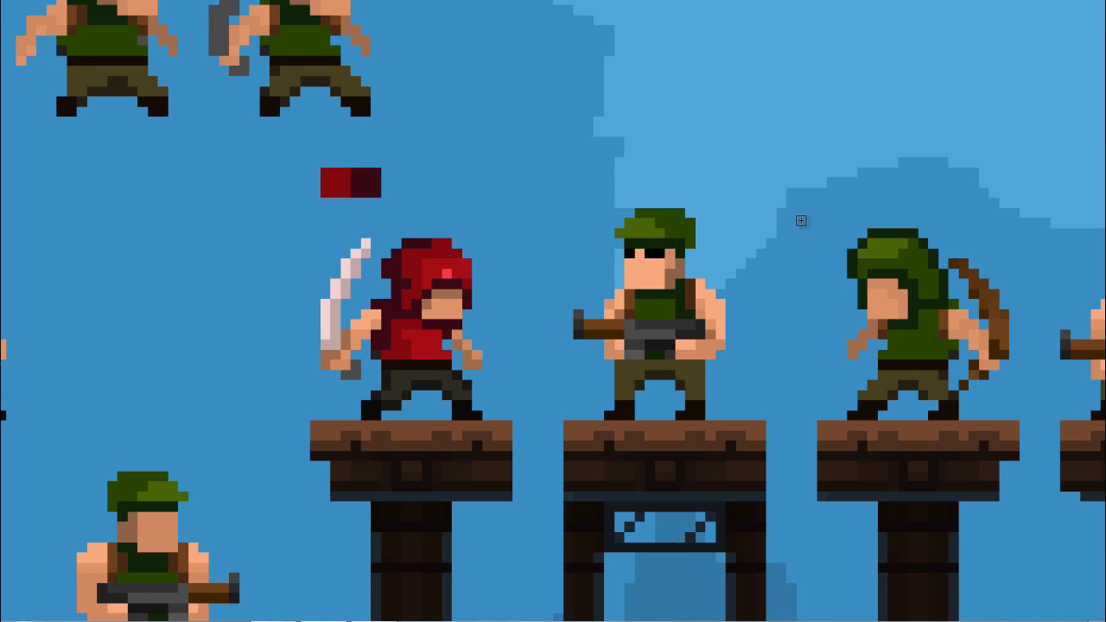
{"action": "left_click_drag", "start_coordinate": [674, 327], "coordinate": [682, 250]}
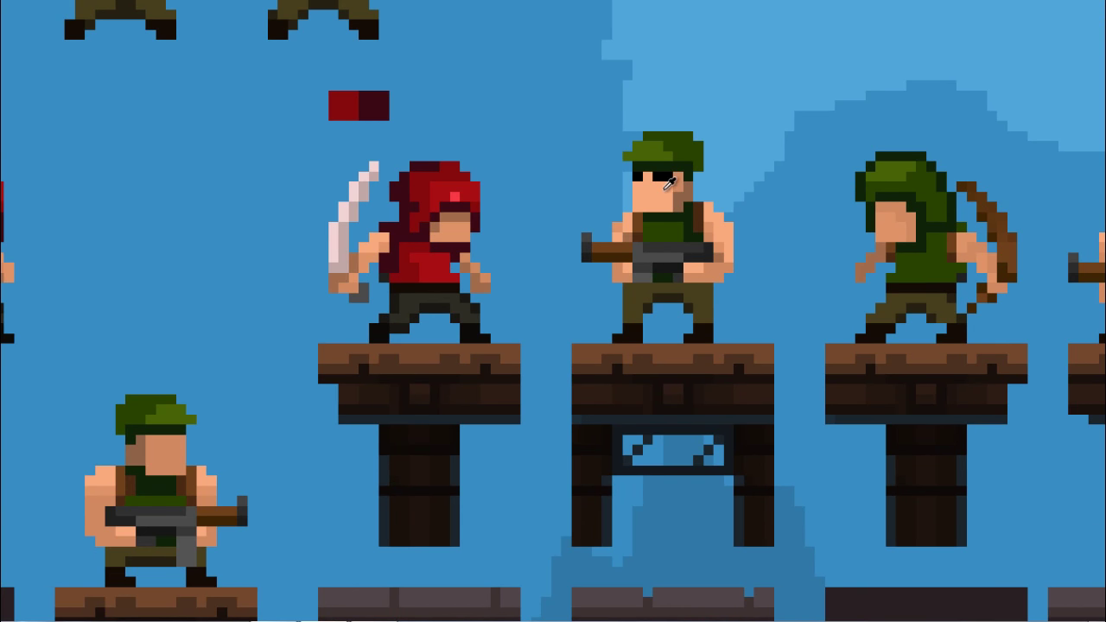
{"action": "scroll", "coordinate": [605, 225], "scroll_direction": "down", "scroll_amount": 1}
{"action": "scroll", "coordinate": [617, 224], "scroll_direction": "down", "scroll_amount": 2}
{"action": "scroll", "coordinate": [617, 223], "scroll_direction": "up", "scroll_amount": 2}
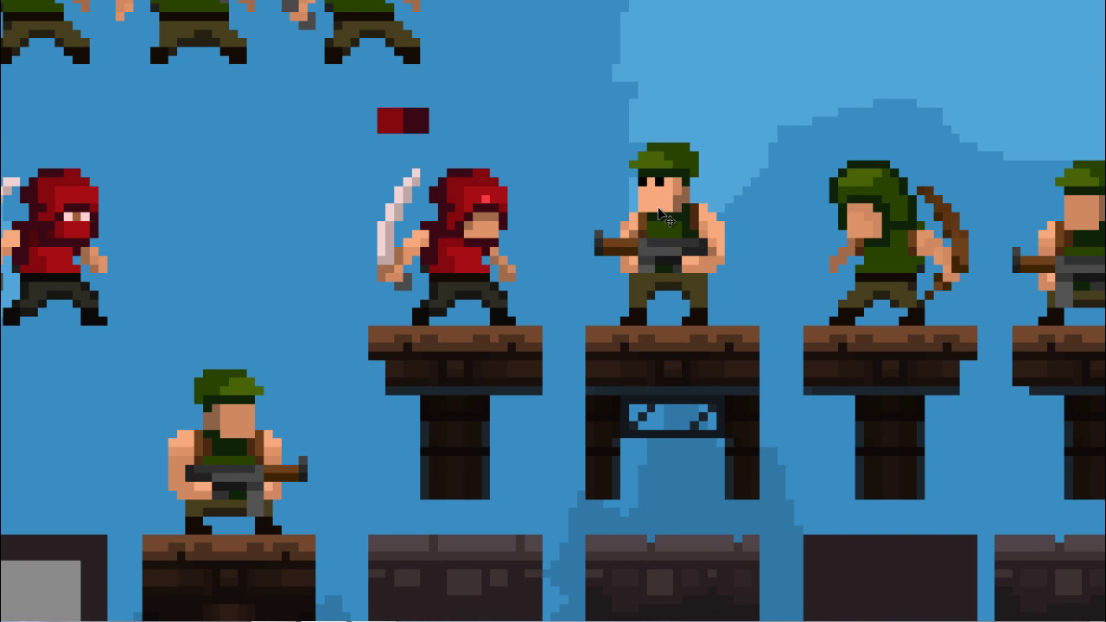
{"action": "scroll", "coordinate": [640, 197], "scroll_direction": "down", "scroll_amount": 2}
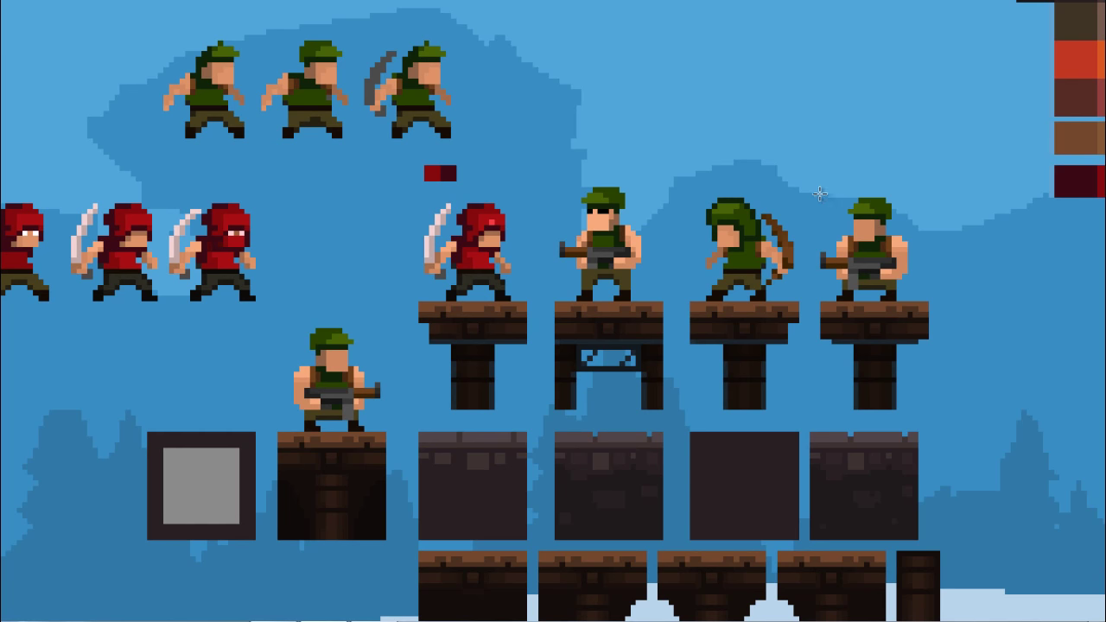
Try splitting the rightmost gun soldier apart to widen him, then undo the split
{"action": "left_click", "coordinate": [933, 275]}
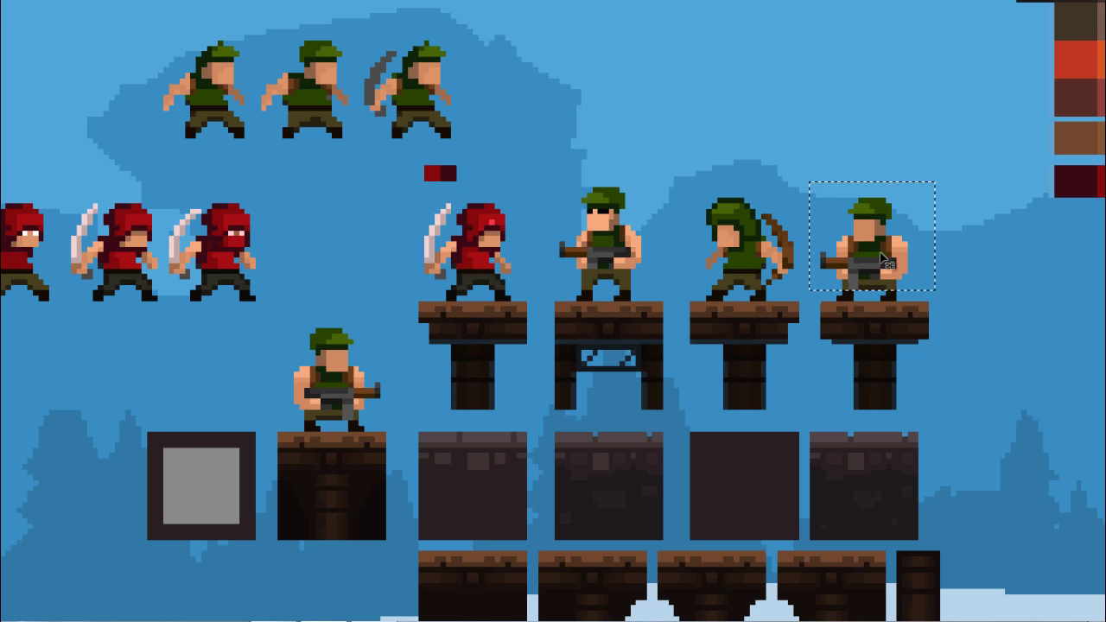
{"action": "key", "text": "ctrl+d"}
{"action": "scroll", "coordinate": [873, 286], "scroll_direction": "up", "scroll_amount": 1}
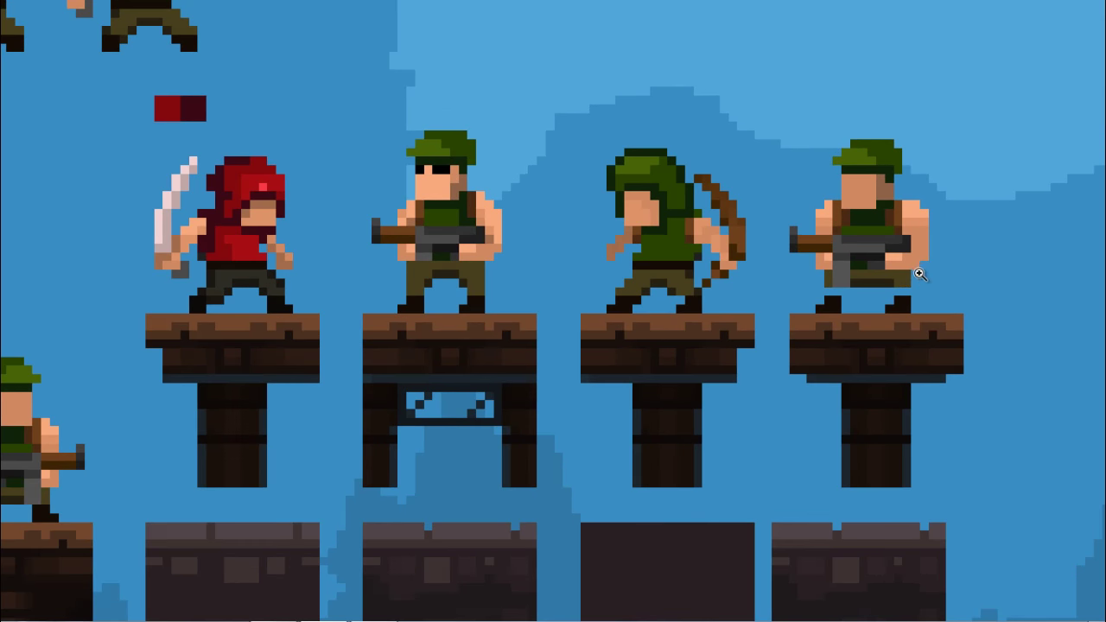
{"action": "left_click", "coordinate": [906, 286]}
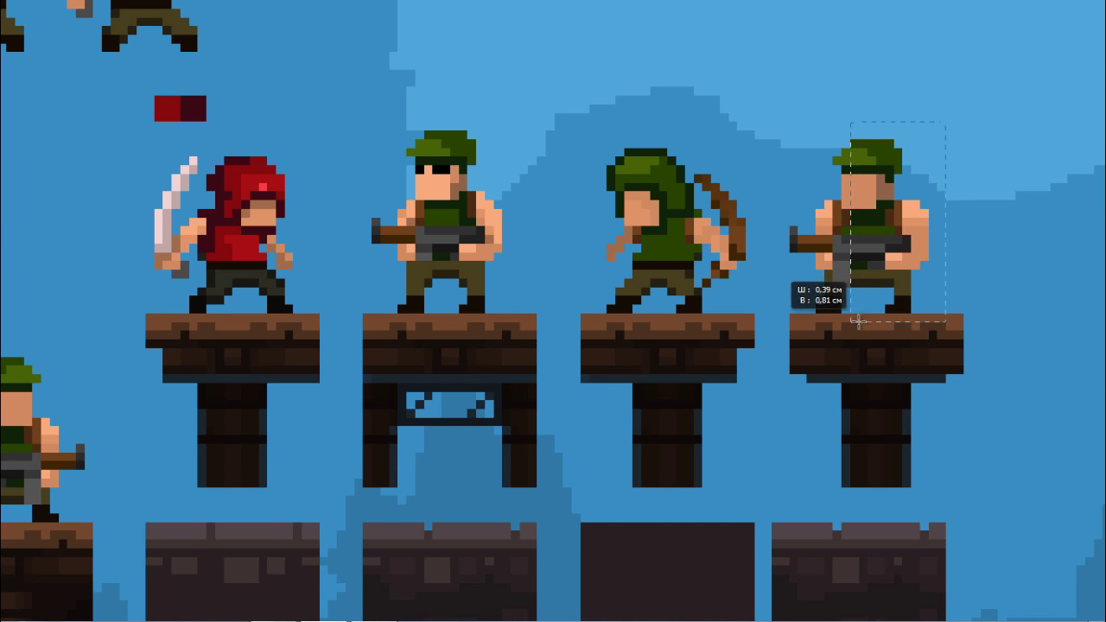
{"action": "left_click_drag", "start_coordinate": [947, 122], "coordinate": [858, 313]}
{"action": "left_click_drag", "start_coordinate": [877, 264], "coordinate": [886, 264]}
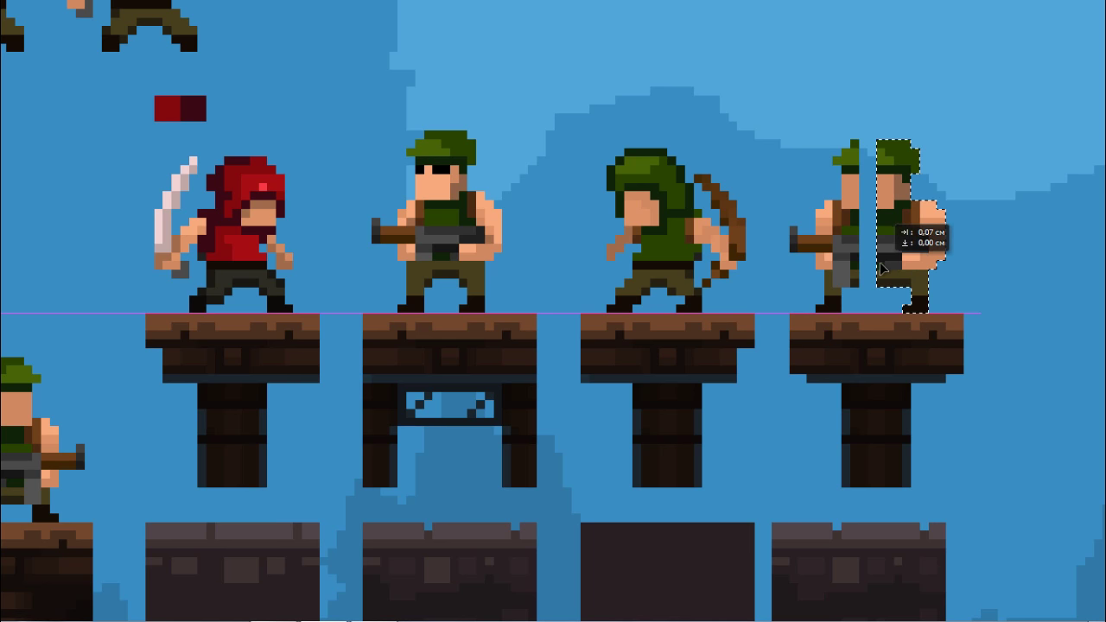
{"action": "left_click_drag", "start_coordinate": [833, 122], "coordinate": [863, 194]}
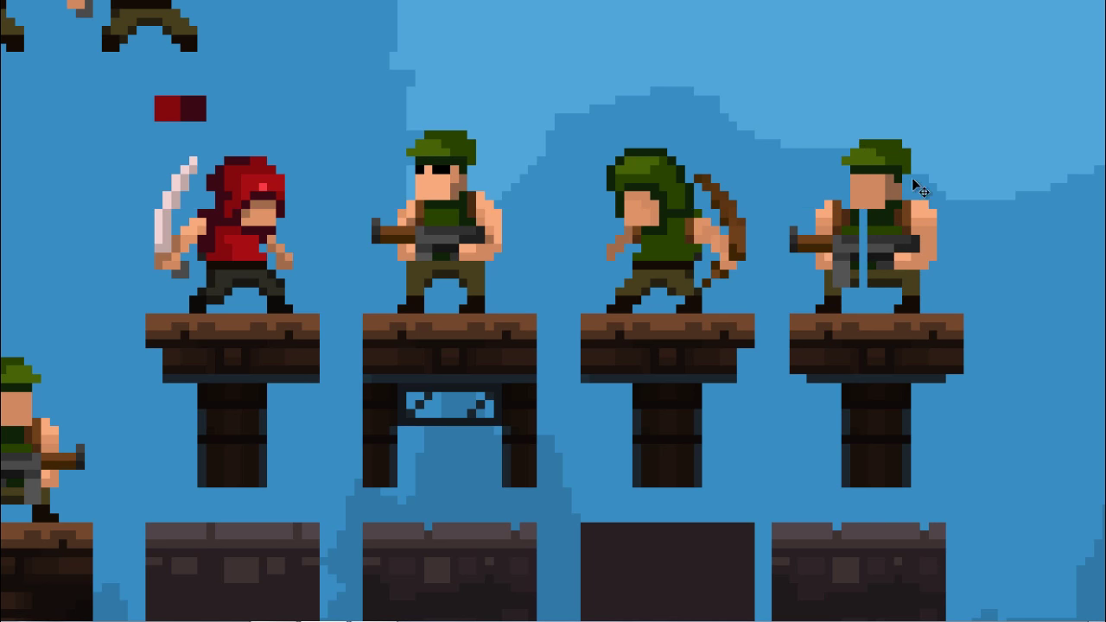
{"action": "left_click", "coordinate": [871, 210]}
{"action": "key", "text": "ctrl+z"}
Raise the soldier's body and shift his right half outward to broaden the torso
{"action": "left_click_drag", "start_coordinate": [951, 163], "coordinate": [756, 358]}
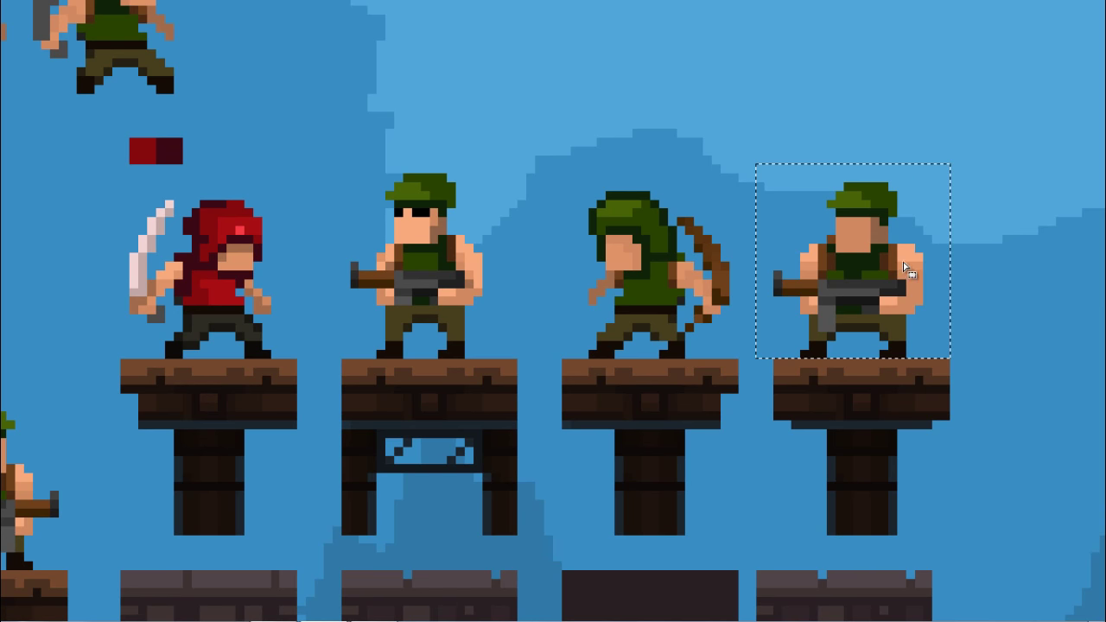
{"action": "left_click_drag", "start_coordinate": [876, 265], "coordinate": [877, 223]}
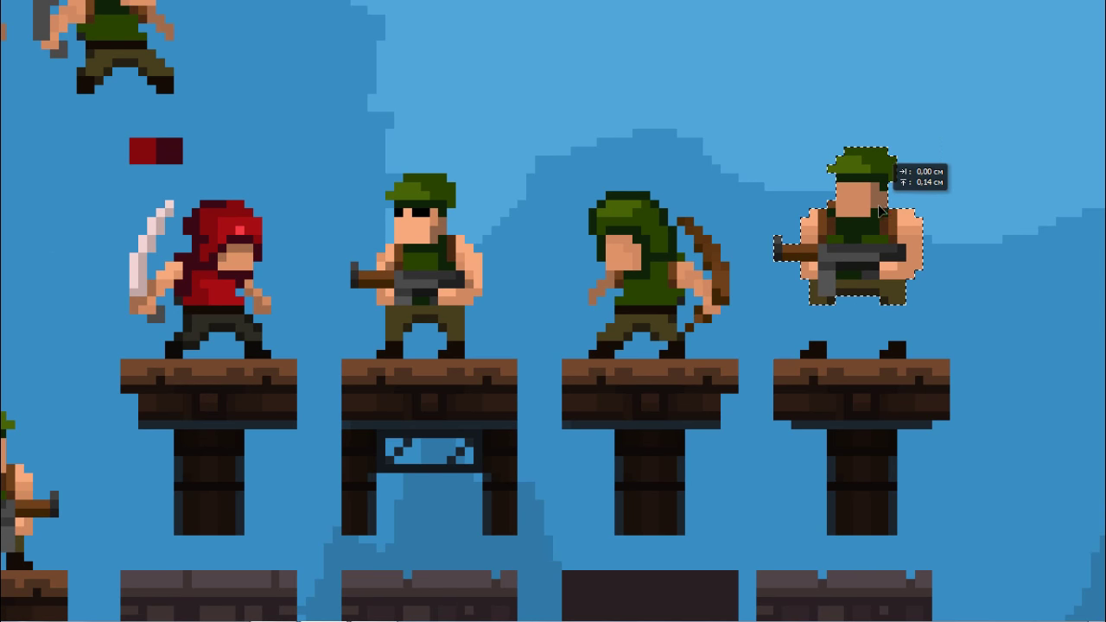
{"action": "left_click_drag", "start_coordinate": [951, 138], "coordinate": [854, 336]}
{"action": "left_click_drag", "start_coordinate": [884, 272], "coordinate": [899, 278]}
{"action": "key", "text": "Left"}
{"action": "key", "text": "ctrl+d"}
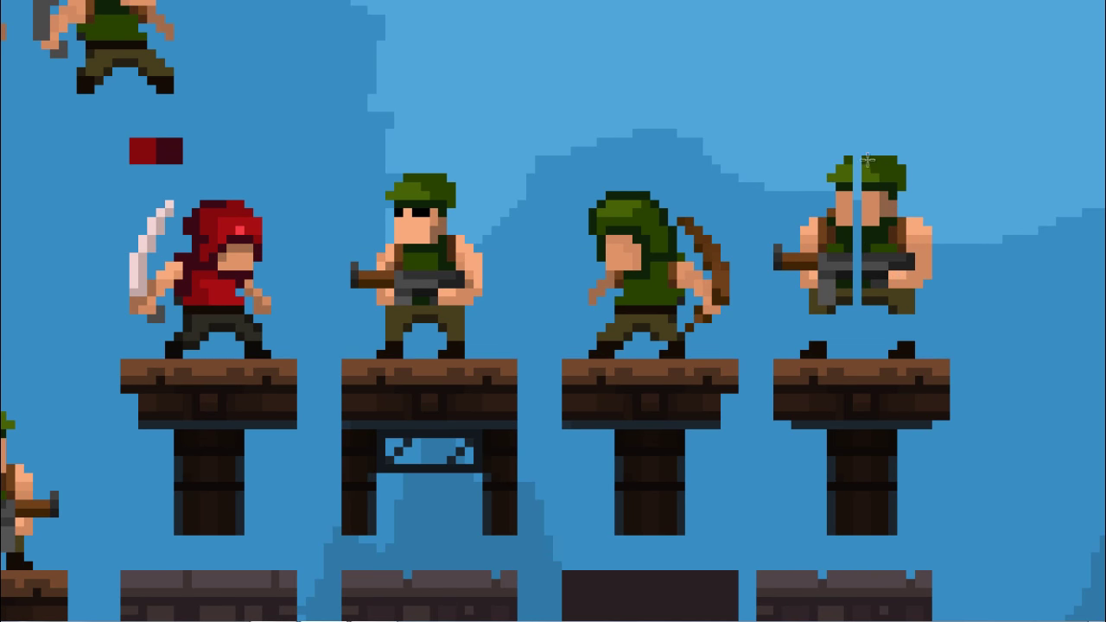
Lower the widened body onto the feet and seat the helmeted head on it
{"action": "mouse_move", "coordinate": [826, 137]}
{"action": "left_mouse_down"}
{"action": "mouse_move", "coordinate": [861, 181]}
{"action": "mouse_move", "coordinate": [861, 226]}
{"action": "left_mouse_up"}
{"action": "mouse_move", "coordinate": [914, 138]}
{"action": "left_mouse_down"}
{"action": "mouse_move", "coordinate": [847, 209]}
{"action": "mouse_move", "coordinate": [880, 225]}
{"action": "mouse_move", "coordinate": [912, 210]}
{"action": "mouse_move", "coordinate": [794, 148]}
{"action": "left_mouse_up"}
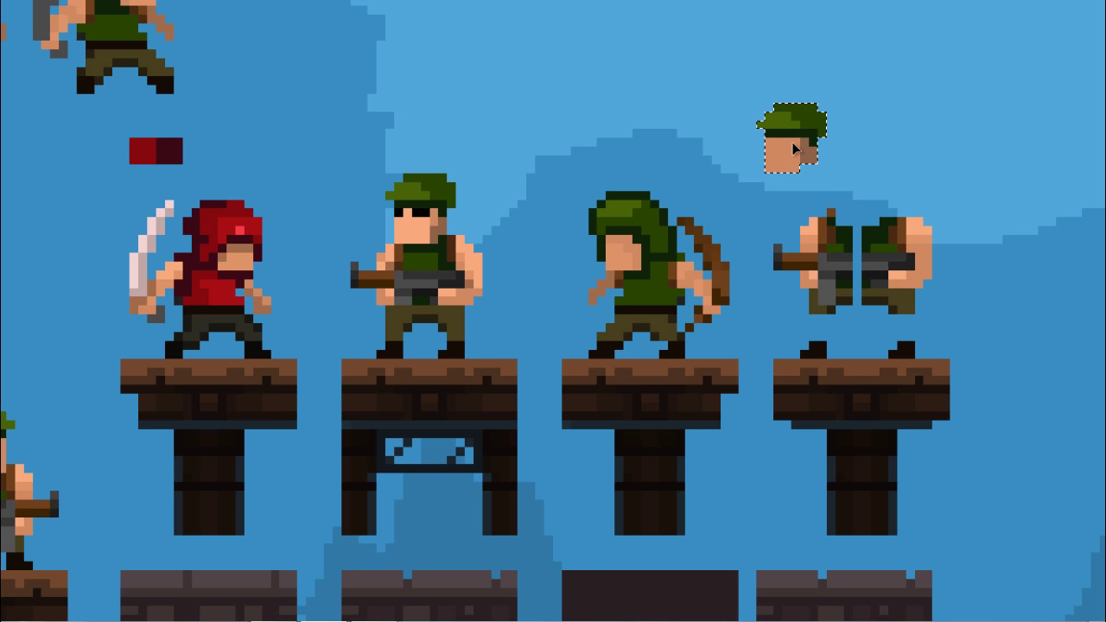
{"action": "left_click_drag", "start_coordinate": [757, 192], "coordinate": [951, 323]}
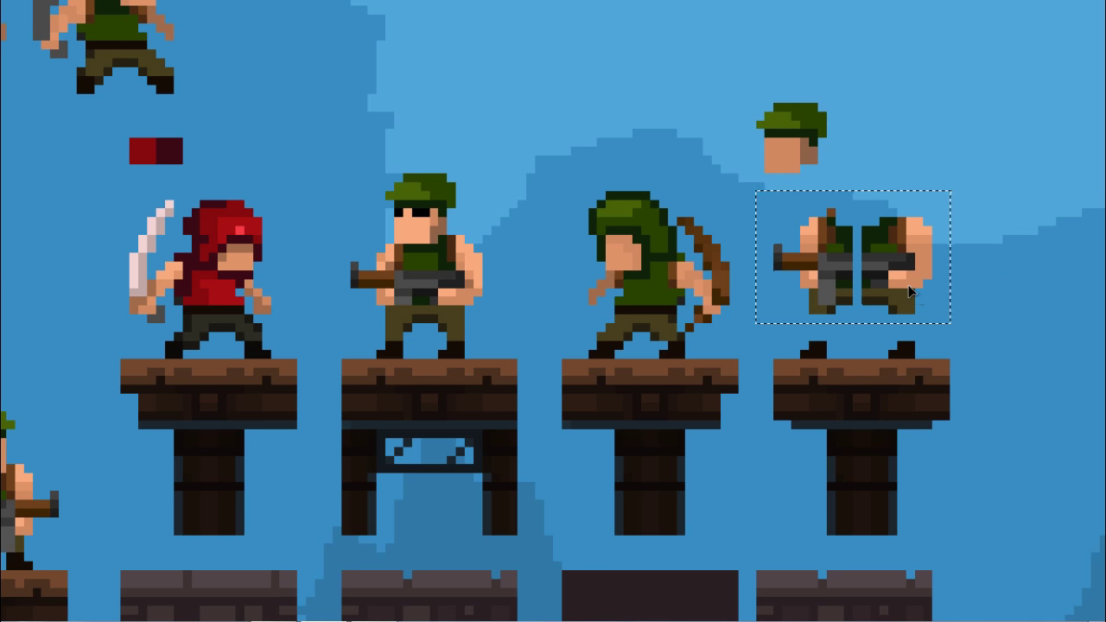
{"action": "left_click_drag", "start_coordinate": [910, 291], "coordinate": [909, 301]}
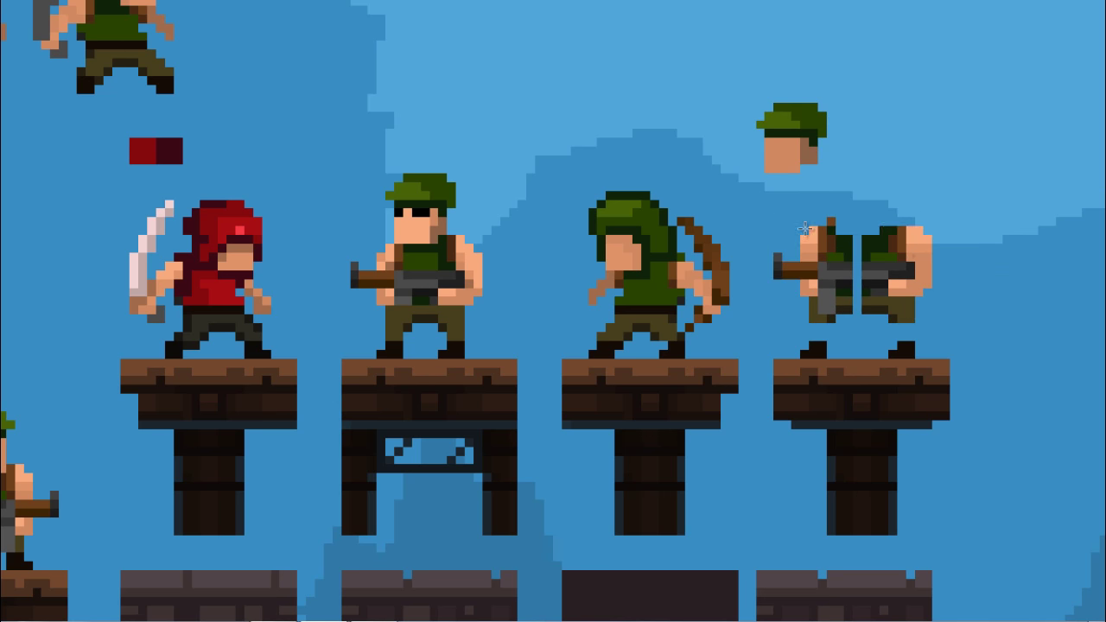
{"action": "left_click_drag", "start_coordinate": [738, 200], "coordinate": [960, 262]}
{"action": "left_click_drag", "start_coordinate": [758, 235], "coordinate": [787, 253]}
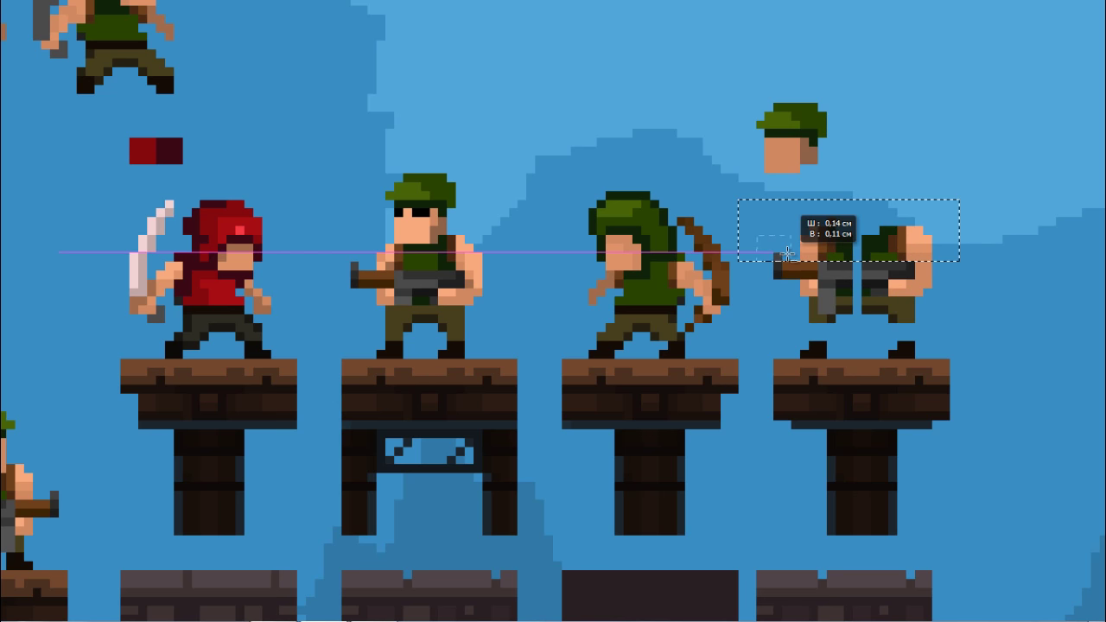
{"action": "left_click_drag", "start_coordinate": [915, 234], "coordinate": [917, 229]}
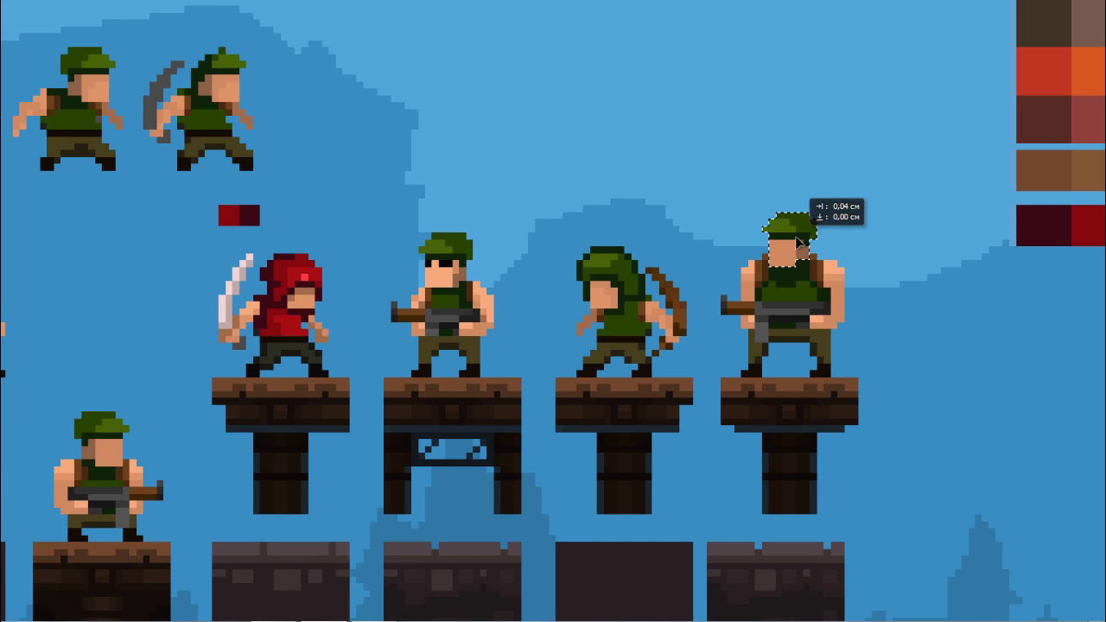
{"action": "left_click_drag", "start_coordinate": [797, 244], "coordinate": [798, 243]}
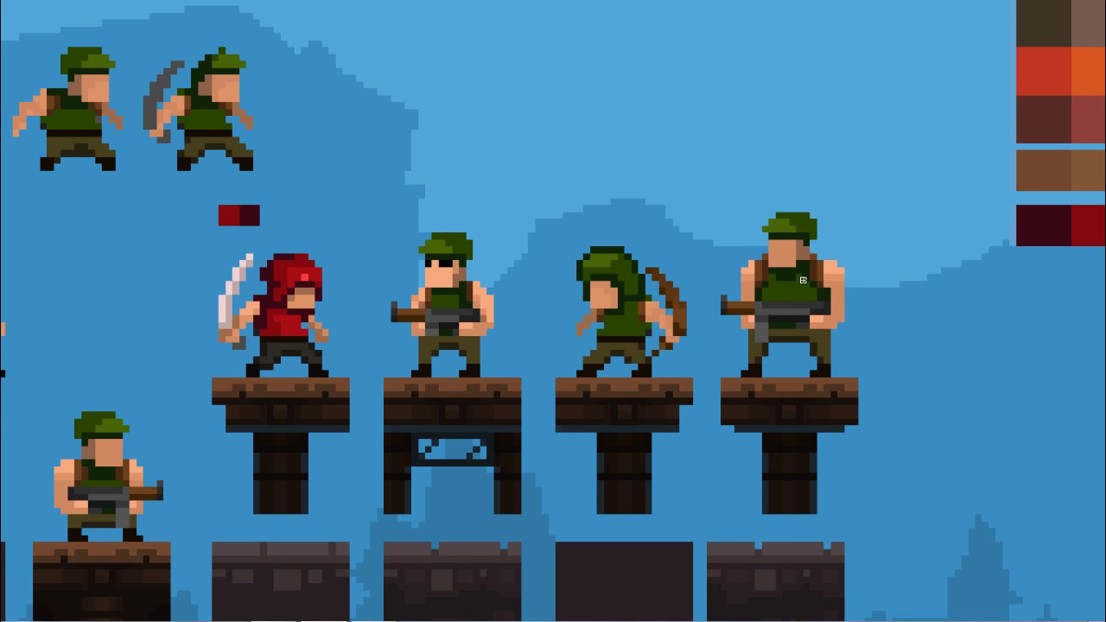
Zoom in on the bulky gunner and select the sunglasses soldier's face
{"action": "scroll", "coordinate": [842, 215], "scroll_direction": "down", "scroll_amount": 3}
{"action": "scroll", "coordinate": [834, 226], "scroll_direction": "up", "scroll_amount": 3}
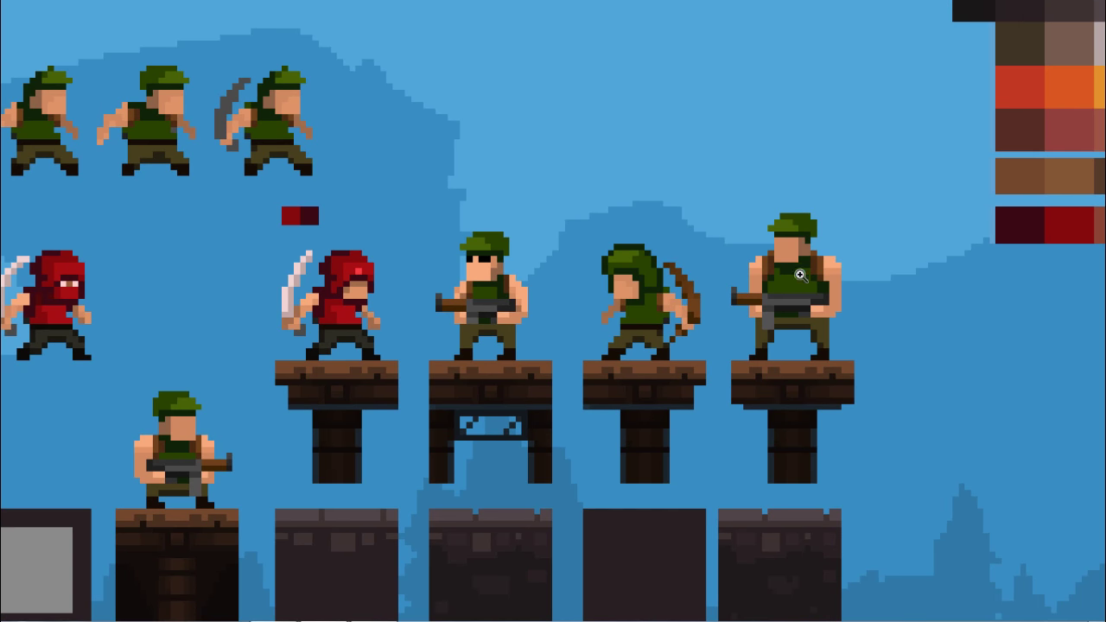
{"action": "scroll", "coordinate": [828, 266], "scroll_direction": "up", "scroll_amount": 1}
{"action": "scroll", "coordinate": [828, 265], "scroll_direction": "up", "scroll_amount": 1}
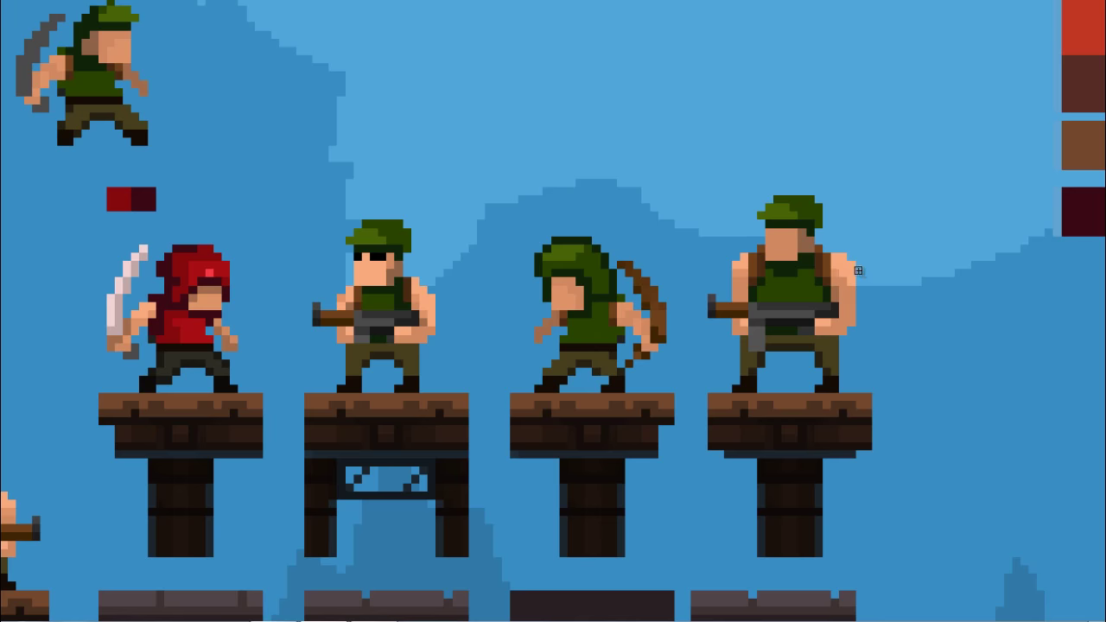
{"action": "scroll", "coordinate": [856, 277], "scroll_direction": "down", "scroll_amount": 2}
{"action": "left_click_drag", "start_coordinate": [852, 296], "coordinate": [829, 322]}
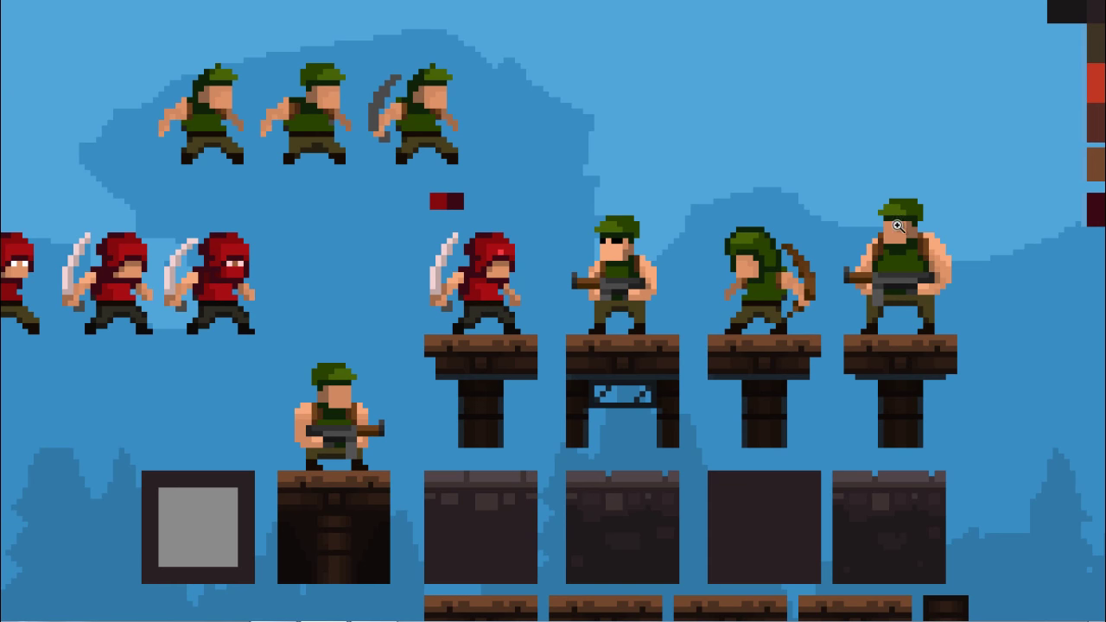
{"action": "left_click", "coordinate": [899, 226]}
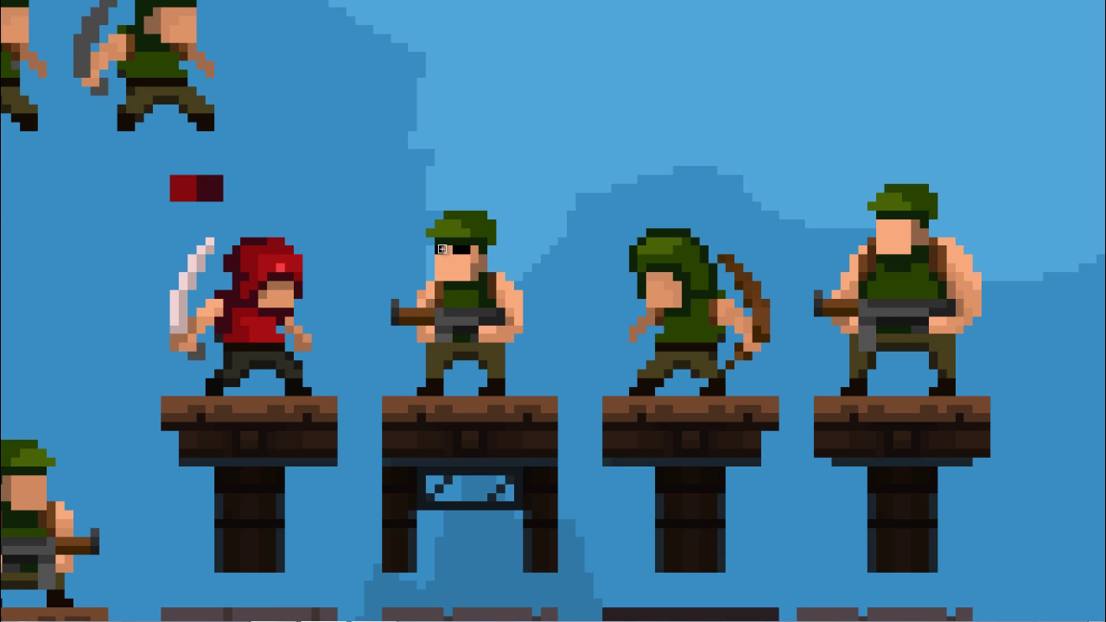
{"action": "mouse_move", "coordinate": [435, 245]}
{"action": "left_mouse_down"}
{"action": "mouse_move", "coordinate": [472, 281]}
{"action": "mouse_move", "coordinate": [618, 231]}
{"action": "mouse_move", "coordinate": [946, 211]}
{"action": "mouse_move", "coordinate": [909, 233]}
{"action": "left_mouse_up"}
Sample the sunglasses colour from the other gunner for painting
{"action": "key", "text": "ctrl+d"}
{"action": "left_click", "coordinate": [477, 248]}
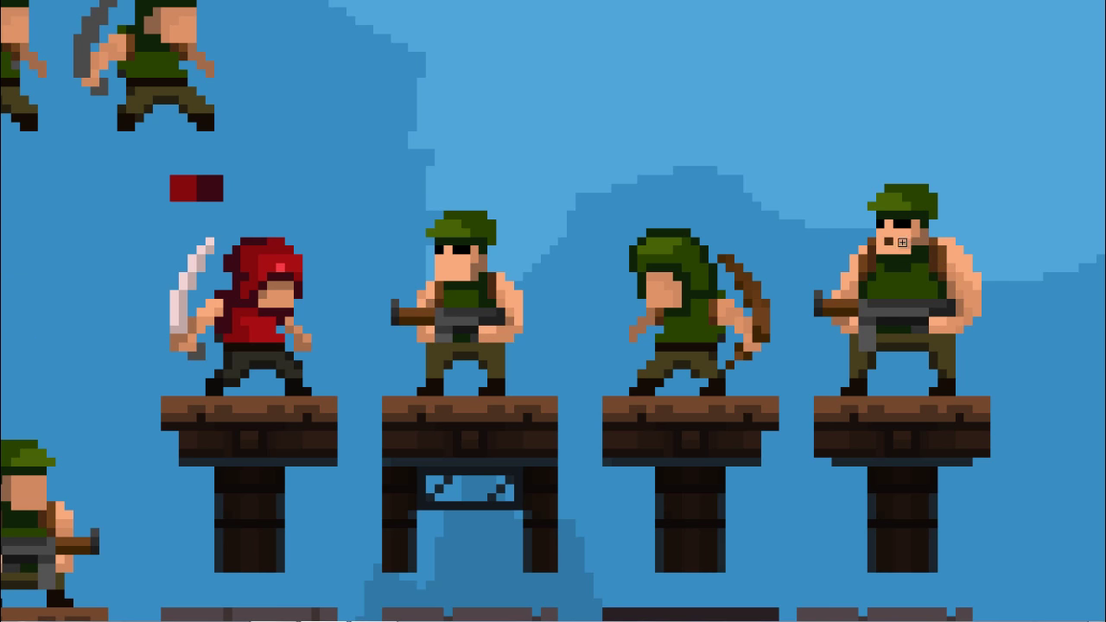
{"action": "key", "text": "F6"}
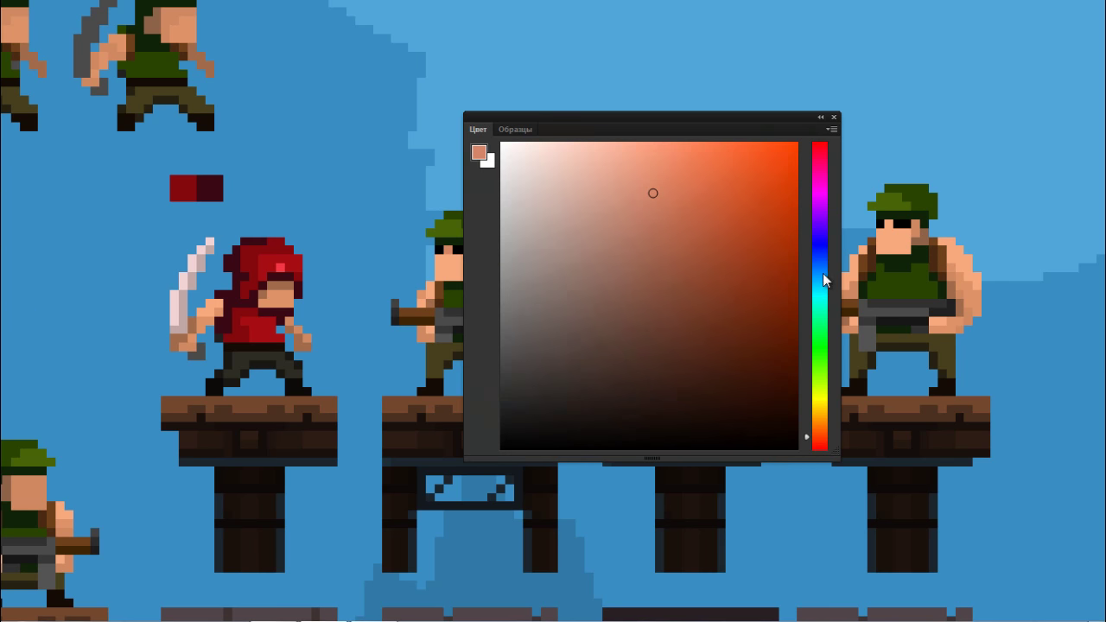
{"action": "key", "text": "F6"}
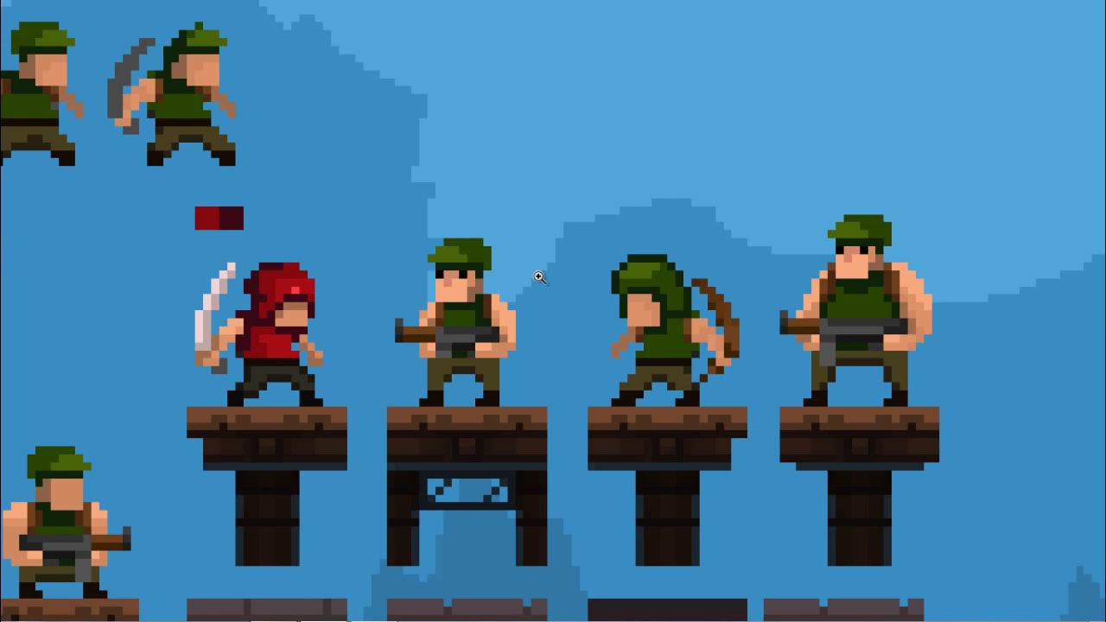
Duplicate the bulky sunglasses soldier to its right
{"action": "scroll", "coordinate": [533, 277], "scroll_direction": "down", "scroll_amount": 3}
{"action": "scroll", "coordinate": [459, 292], "scroll_direction": "up", "scroll_amount": 3}
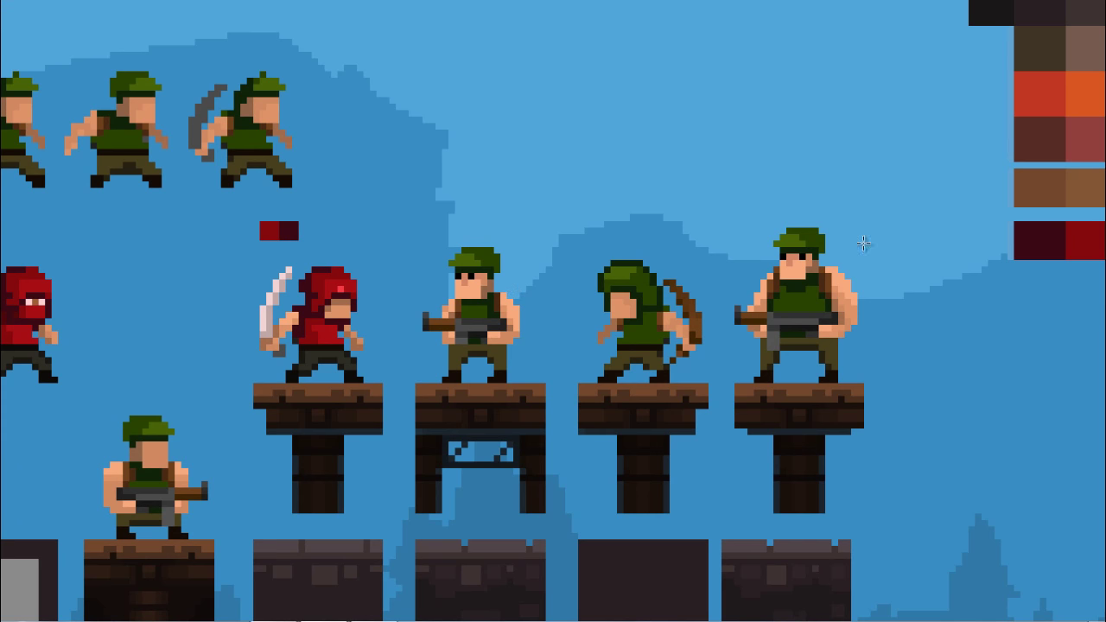
{"action": "left_click_drag", "start_coordinate": [729, 208], "coordinate": [884, 377]}
{"action": "left_click_drag", "start_coordinate": [742, 285], "coordinate": [893, 285]}
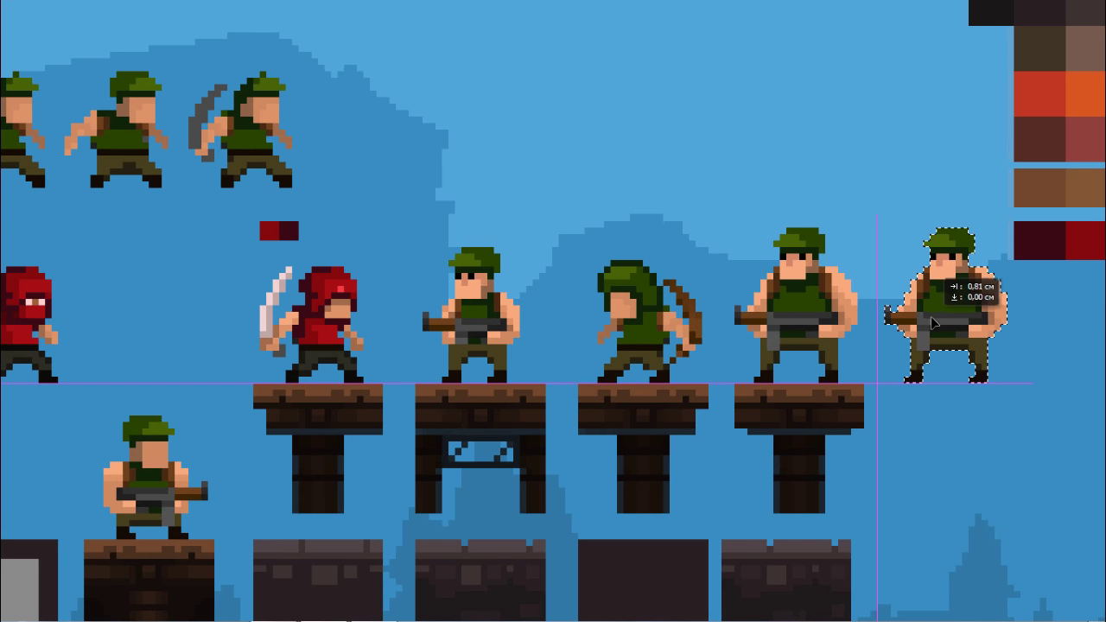
{"action": "scroll", "coordinate": [819, 244], "scroll_direction": "up", "scroll_amount": 1}
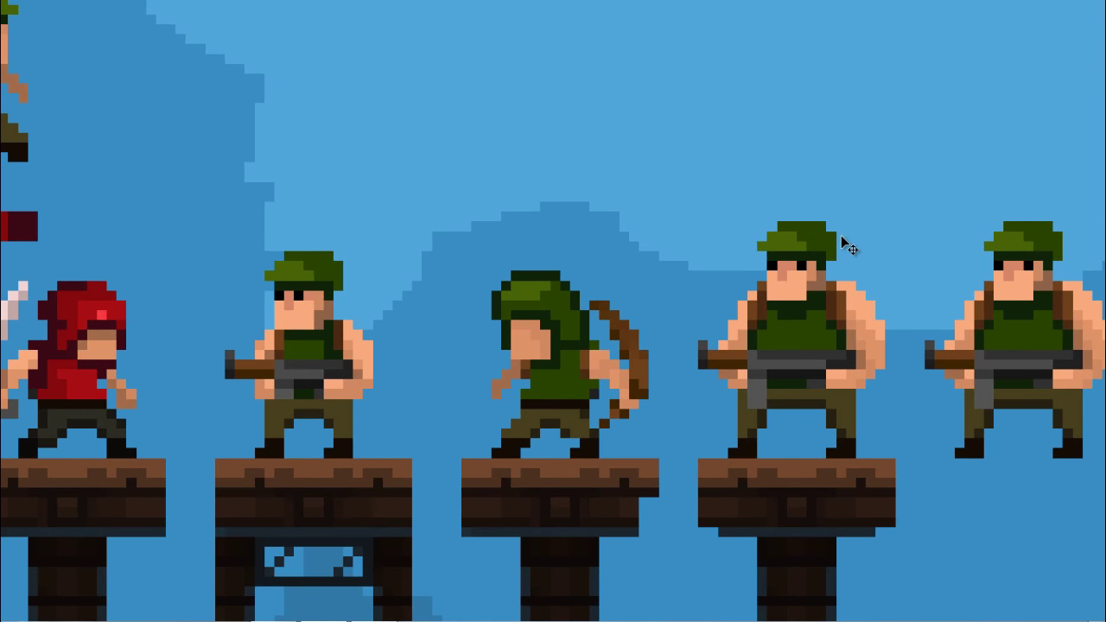
{"action": "scroll", "coordinate": [820, 244], "scroll_direction": "up", "scroll_amount": 2}
{"action": "scroll", "coordinate": [819, 243], "scroll_direction": "down", "scroll_amount": 1}
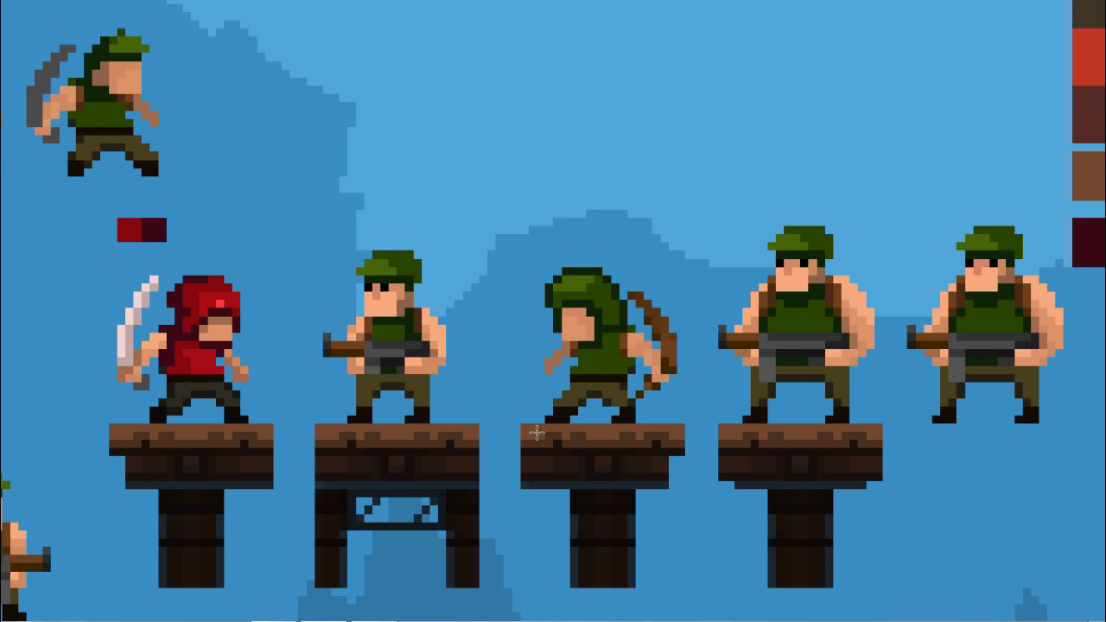
{"action": "scroll", "coordinate": [485, 277], "scroll_direction": "down", "scroll_amount": 1}
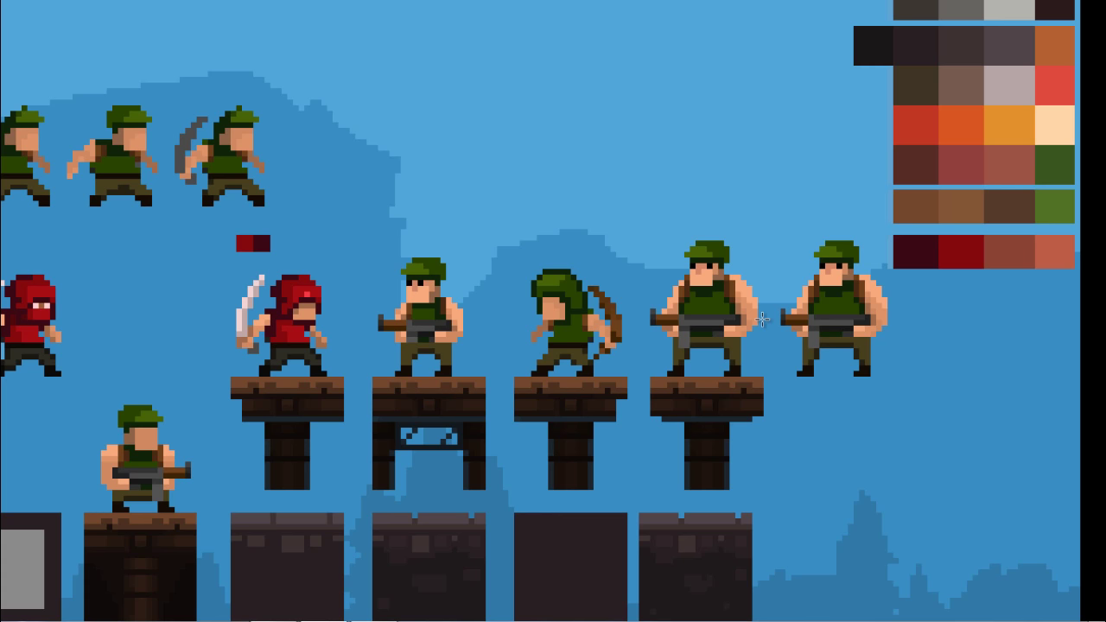
Place another copy of the soldier above the platform row and deselect
{"action": "key", "text": "z"}
{"action": "left_click", "coordinate": [761, 293]}
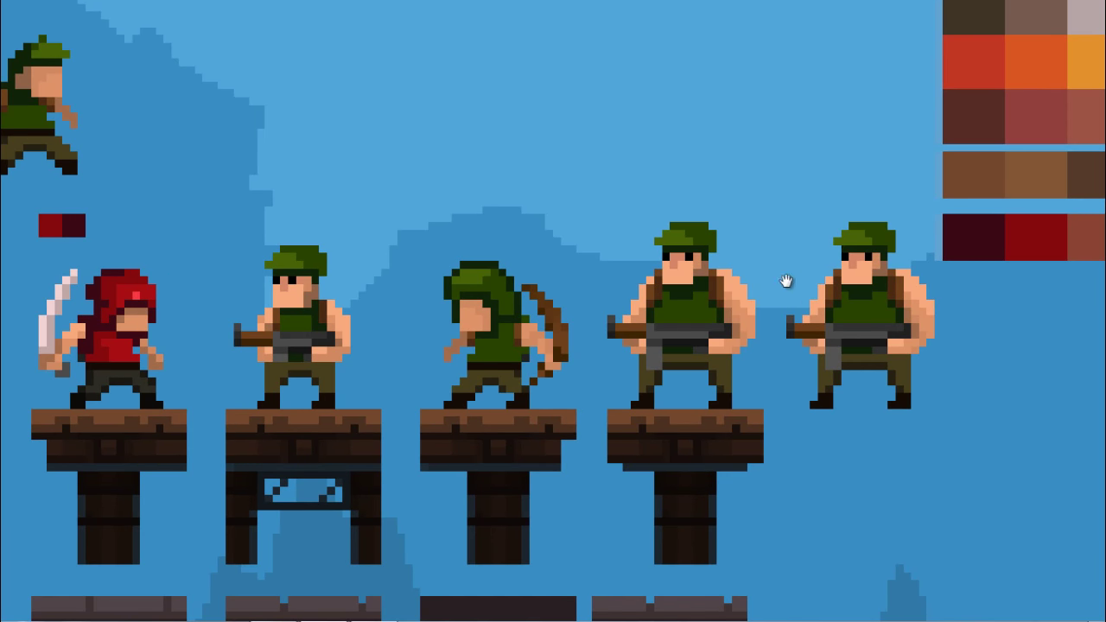
{"action": "left_click_drag", "start_coordinate": [785, 281], "coordinate": [687, 273]}
{"action": "left_click_drag", "start_coordinate": [672, 196], "coordinate": [861, 398]}
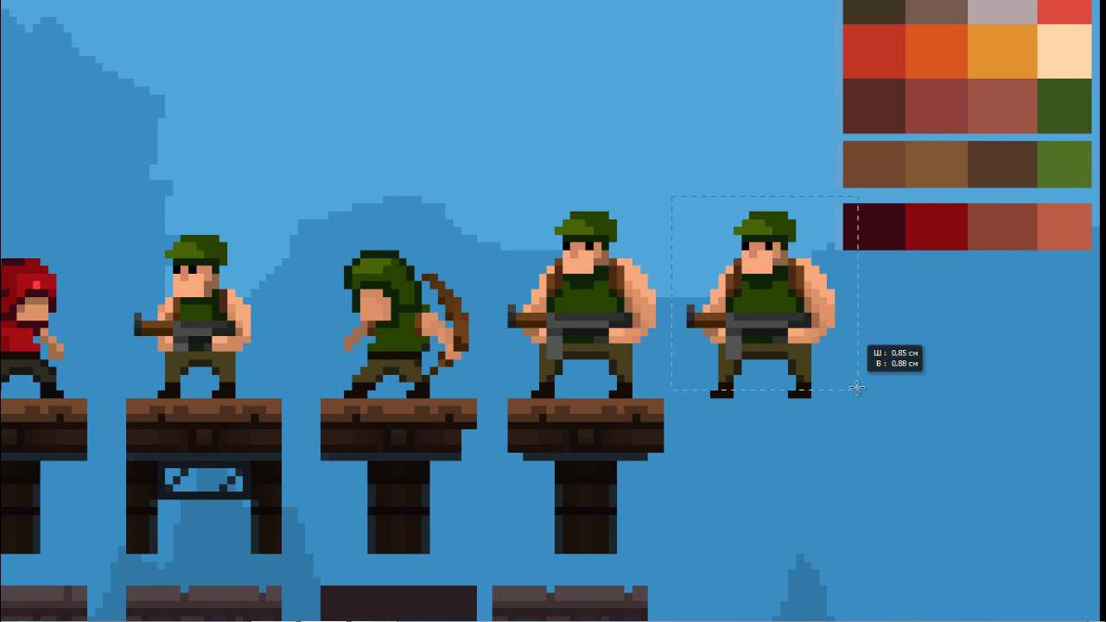
{"action": "left_click_drag", "start_coordinate": [761, 321], "coordinate": [590, 127]}
{"action": "scroll", "coordinate": [590, 127], "scroll_direction": "up", "scroll_amount": 5}
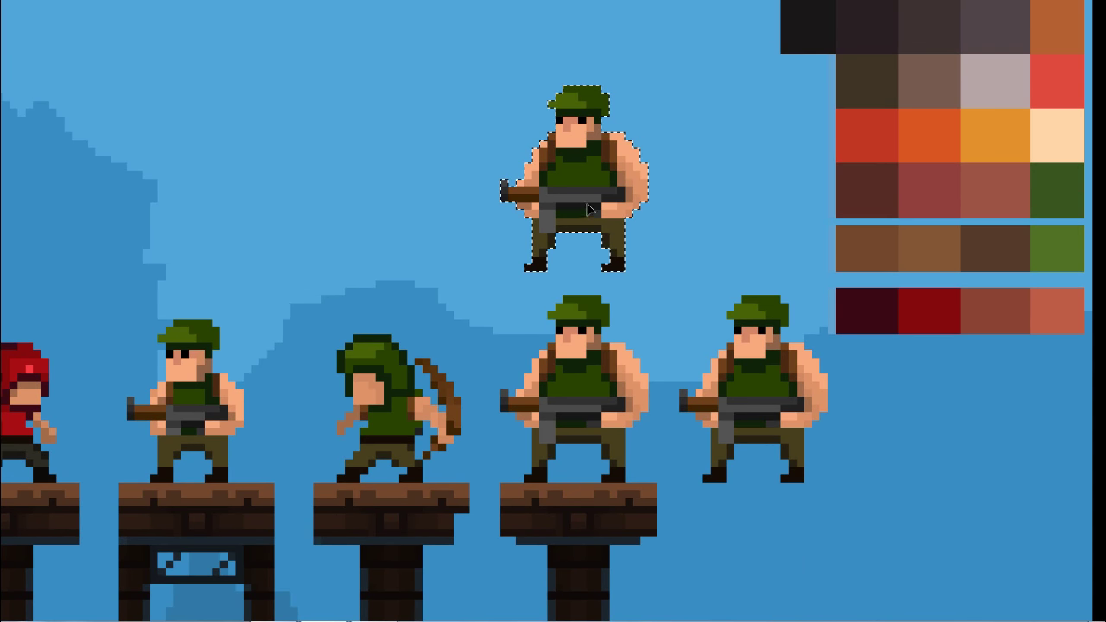
{"action": "left_click_drag", "start_coordinate": [593, 208], "coordinate": [595, 208]}
{"action": "key", "text": "ctrl+d"}
{"action": "scroll", "coordinate": [657, 286], "scroll_direction": "up", "scroll_amount": 5}
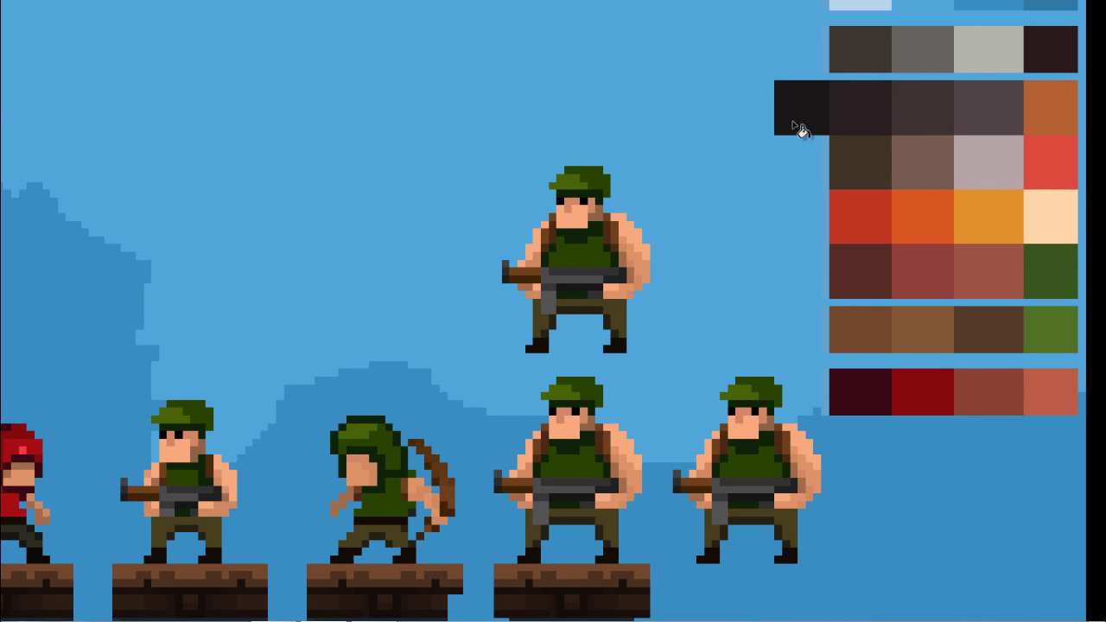
Repaint the upper soldier's brown gun stock and lower strip in grey
{"action": "key", "text": "i"}
{"action": "left_click_drag", "start_coordinate": [619, 278], "coordinate": [552, 279]}
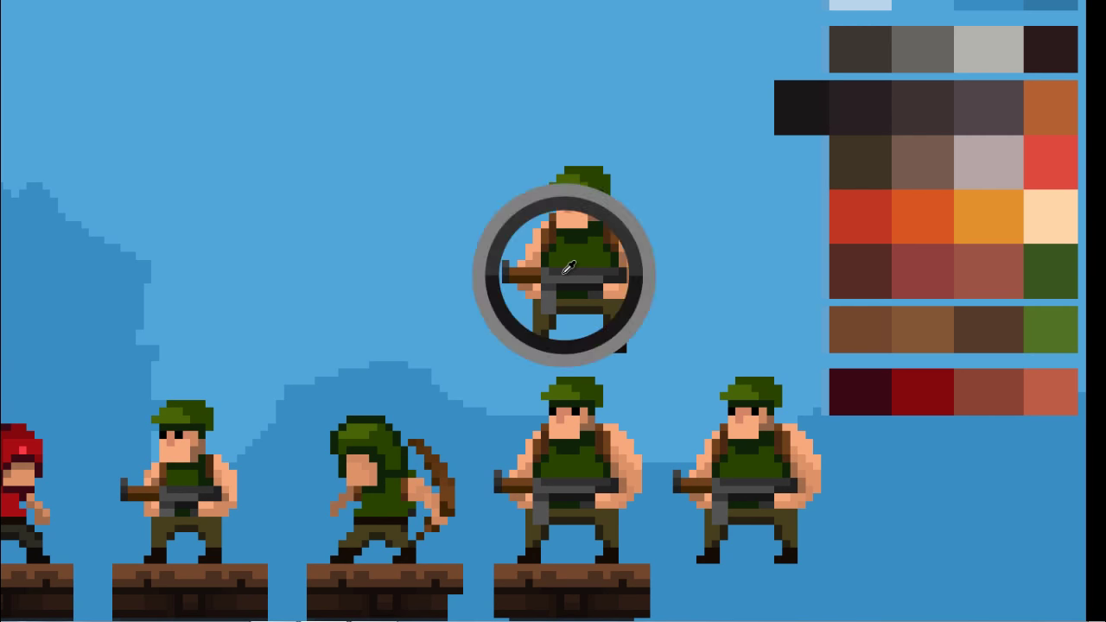
{"action": "left_click", "coordinate": [562, 271]}
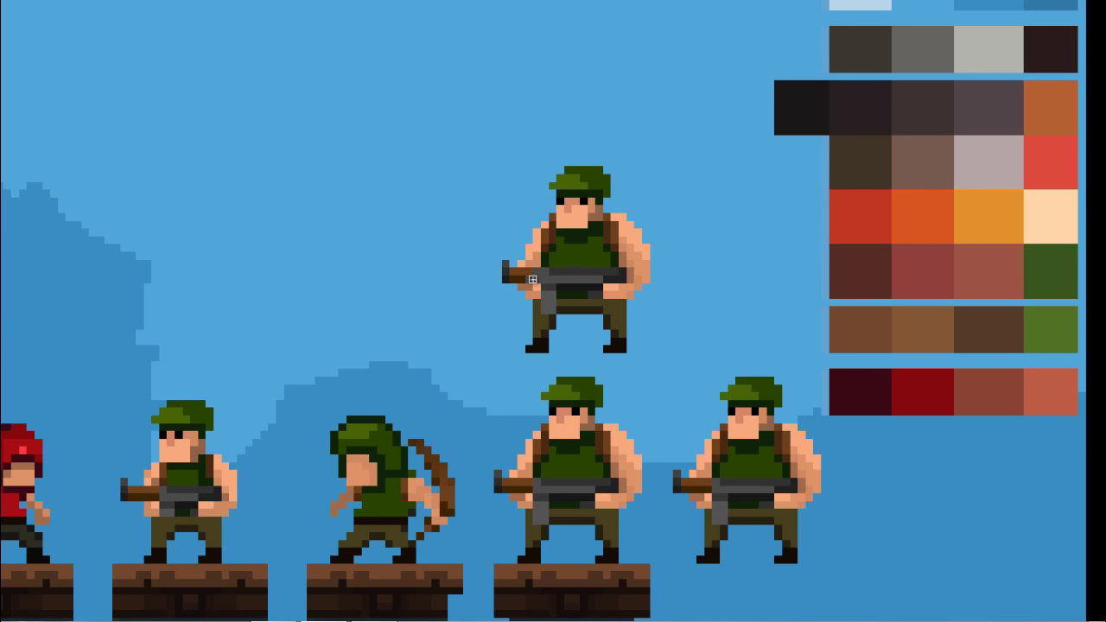
{"action": "left_click_drag", "start_coordinate": [526, 273], "coordinate": [519, 276]}
{"action": "left_click_drag", "start_coordinate": [540, 288], "coordinate": [508, 288]}
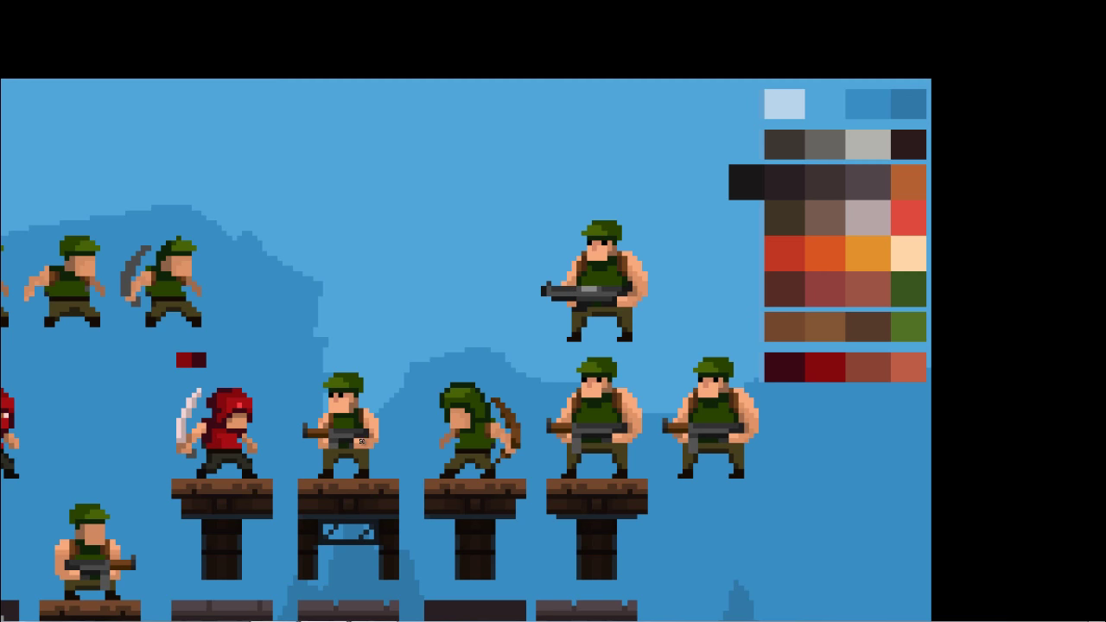
{"action": "scroll", "coordinate": [333, 448], "scroll_direction": "up", "scroll_amount": 1}
{"action": "scroll", "coordinate": [333, 448], "scroll_direction": "up", "scroll_amount": 1}
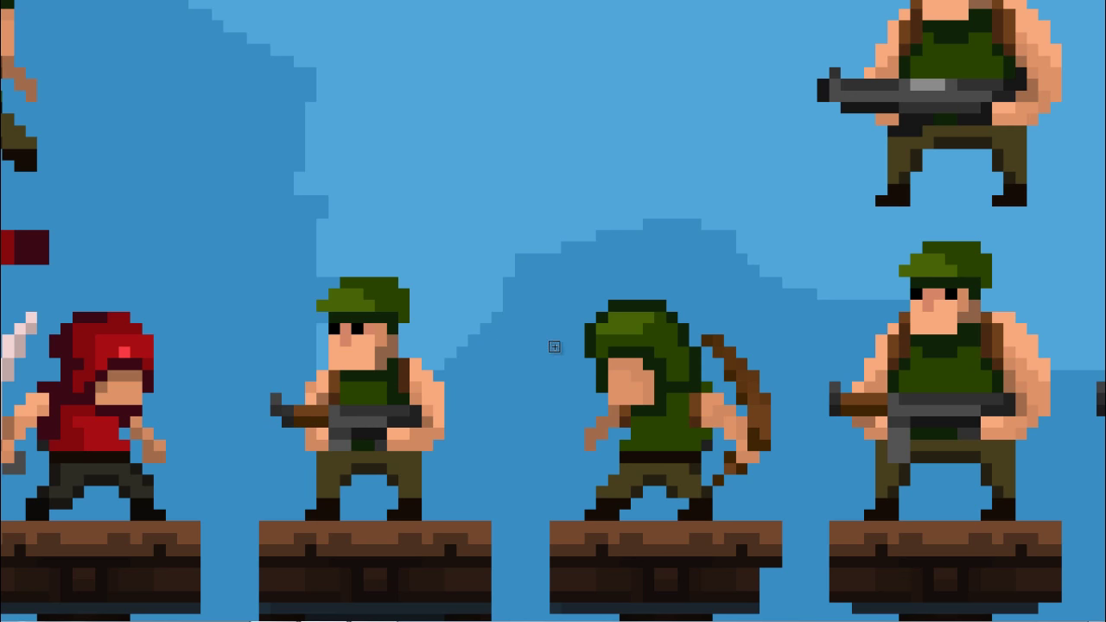
{"action": "scroll", "coordinate": [439, 354], "scroll_direction": "down", "scroll_amount": 1}
{"action": "scroll", "coordinate": [487, 344], "scroll_direction": "down", "scroll_amount": 1}
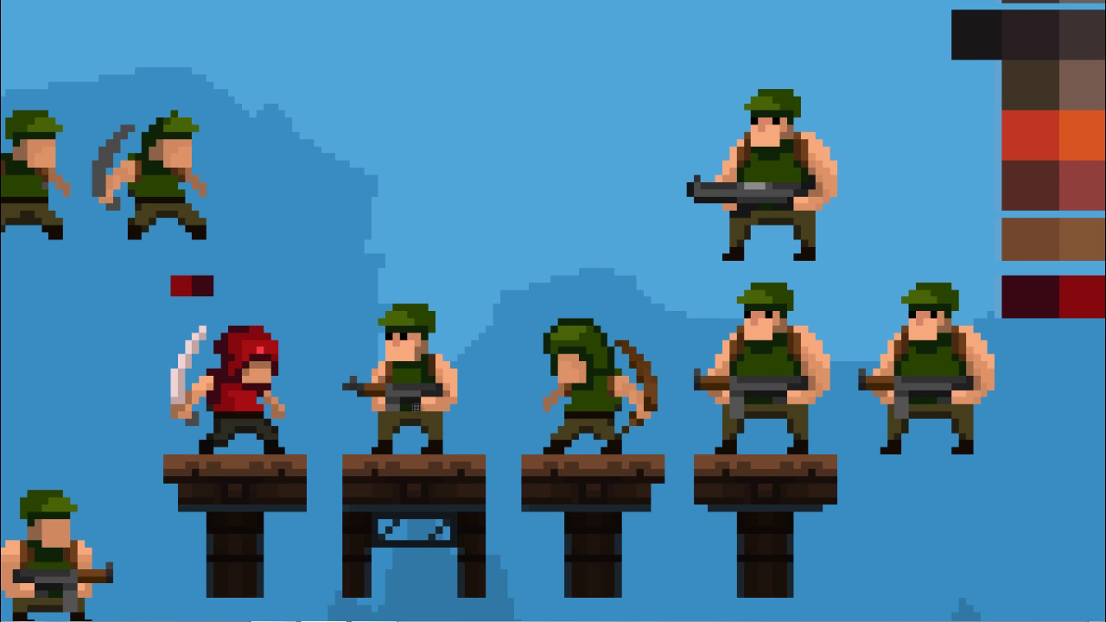
{"action": "scroll", "coordinate": [389, 411], "scroll_direction": "down", "scroll_amount": 2}
{"action": "scroll", "coordinate": [458, 383], "scroll_direction": "up", "scroll_amount": 1}
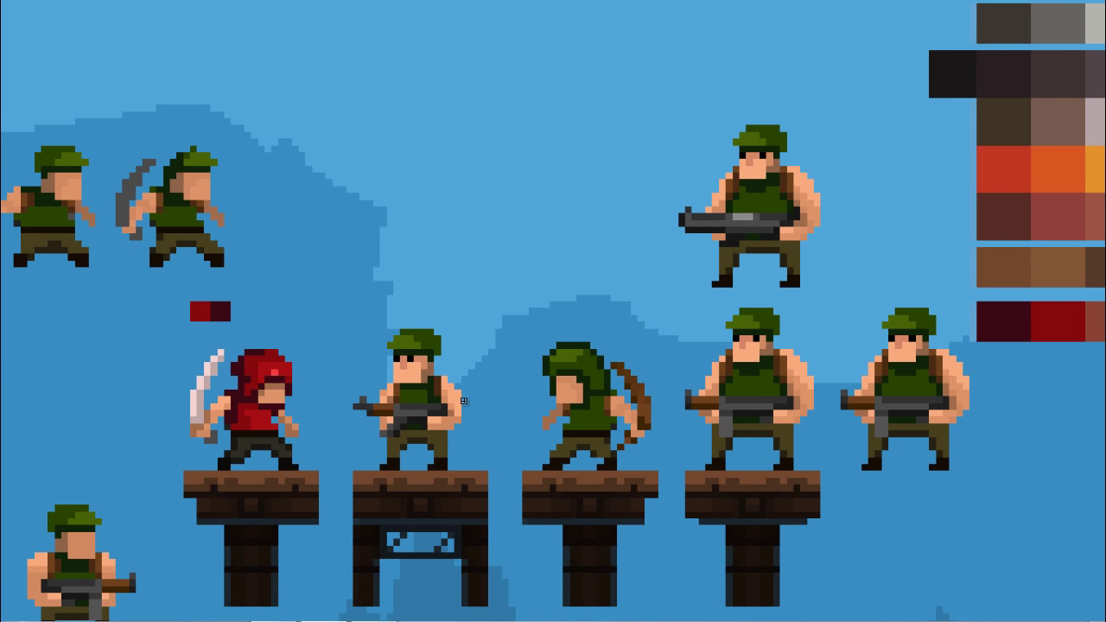
{"action": "scroll", "coordinate": [466, 420], "scroll_direction": "up", "scroll_amount": 2}
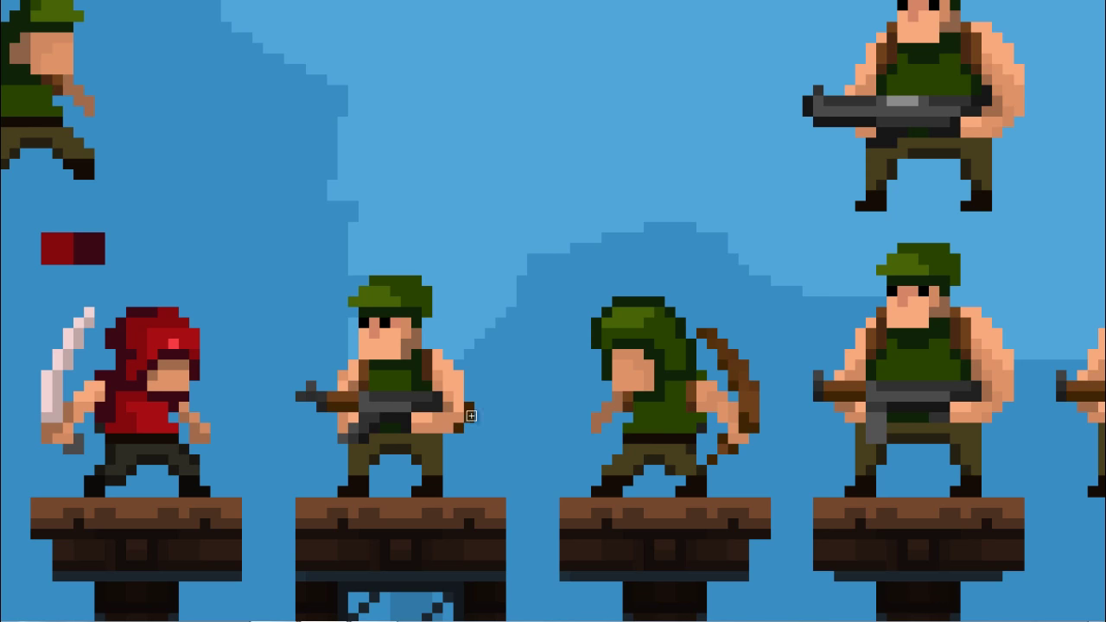
{"action": "scroll", "coordinate": [486, 360], "scroll_direction": "down", "scroll_amount": 2}
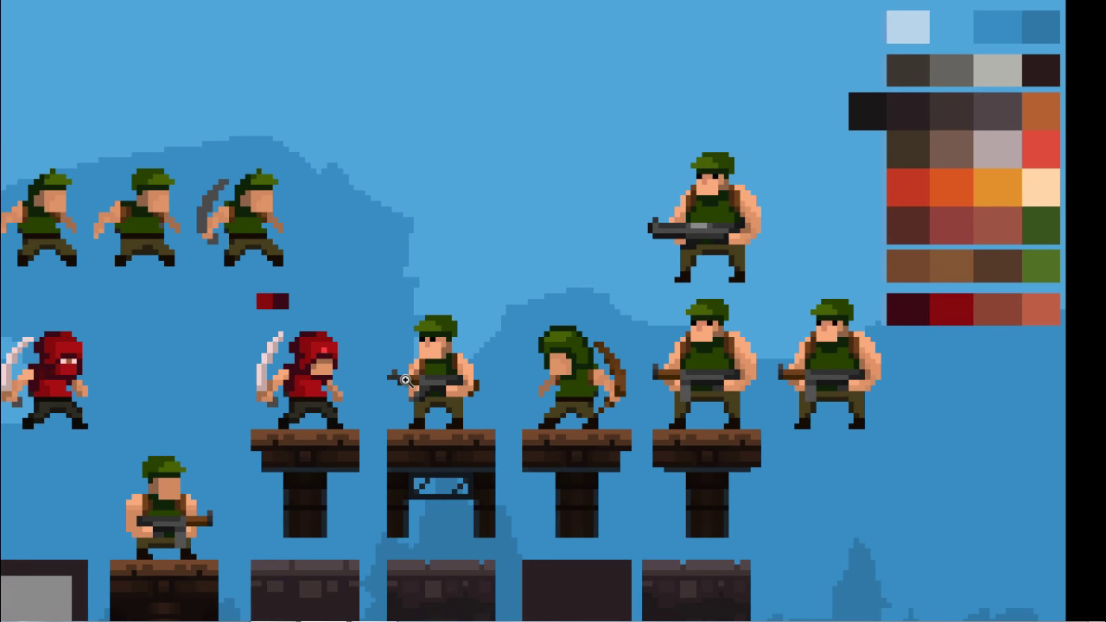
{"action": "scroll", "coordinate": [395, 385], "scroll_direction": "down", "scroll_amount": 1}
{"action": "scroll", "coordinate": [395, 385], "scroll_direction": "up", "scroll_amount": 2}
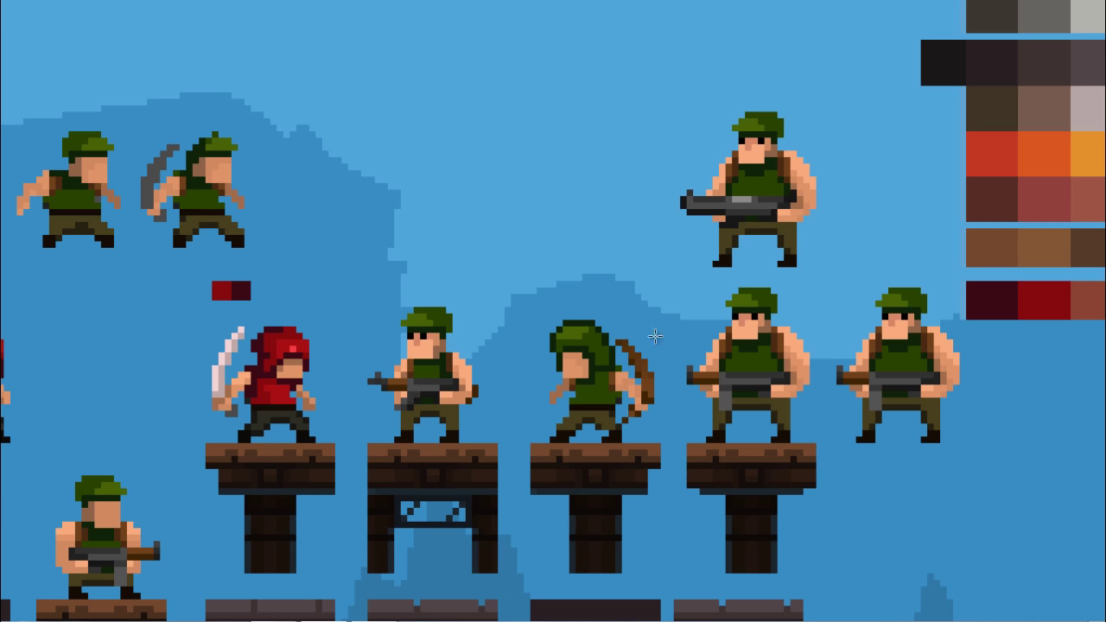
Delete the fourth-platform soldier and move the heavy-gun soldier down onto that platform
{"action": "mouse_move", "coordinate": [753, 305]}
{"action": "left_mouse_down"}
{"action": "mouse_move", "coordinate": [666, 308]}
{"action": "mouse_move", "coordinate": [599, 445]}
{"action": "left_mouse_up"}
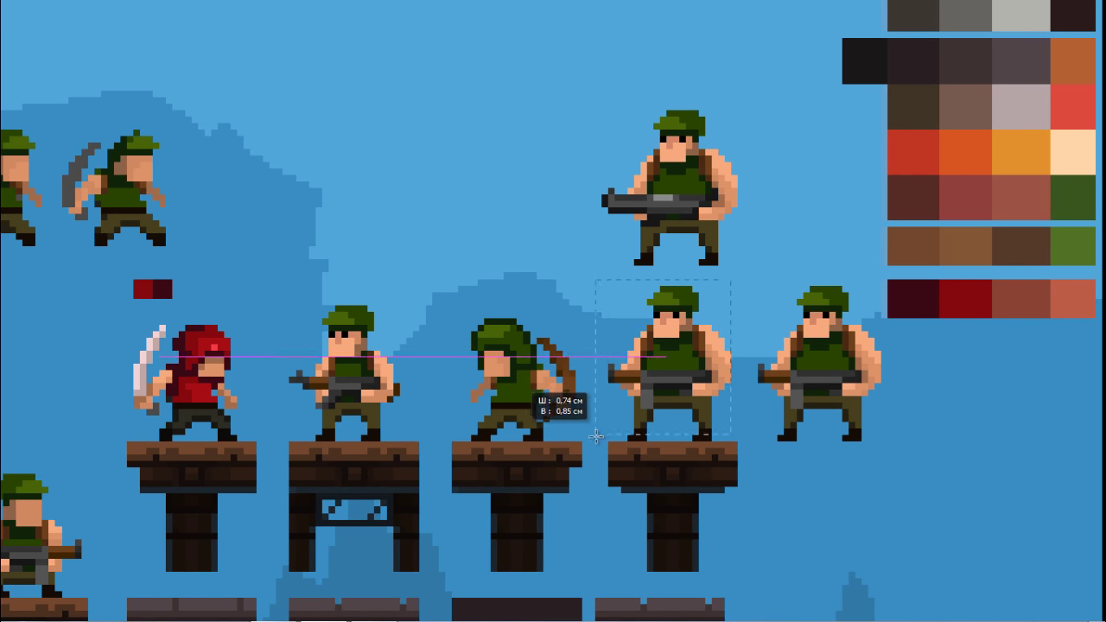
{"action": "key", "text": "Delete"}
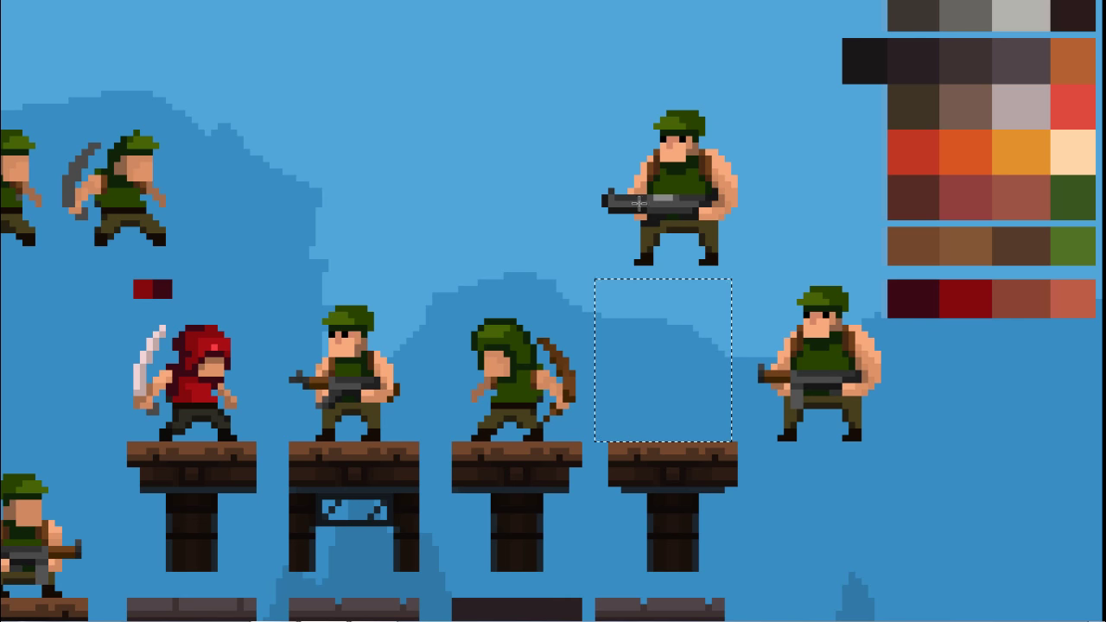
{"action": "left_click_drag", "start_coordinate": [751, 85], "coordinate": [578, 265]}
{"action": "left_click_drag", "start_coordinate": [686, 185], "coordinate": [695, 360]}
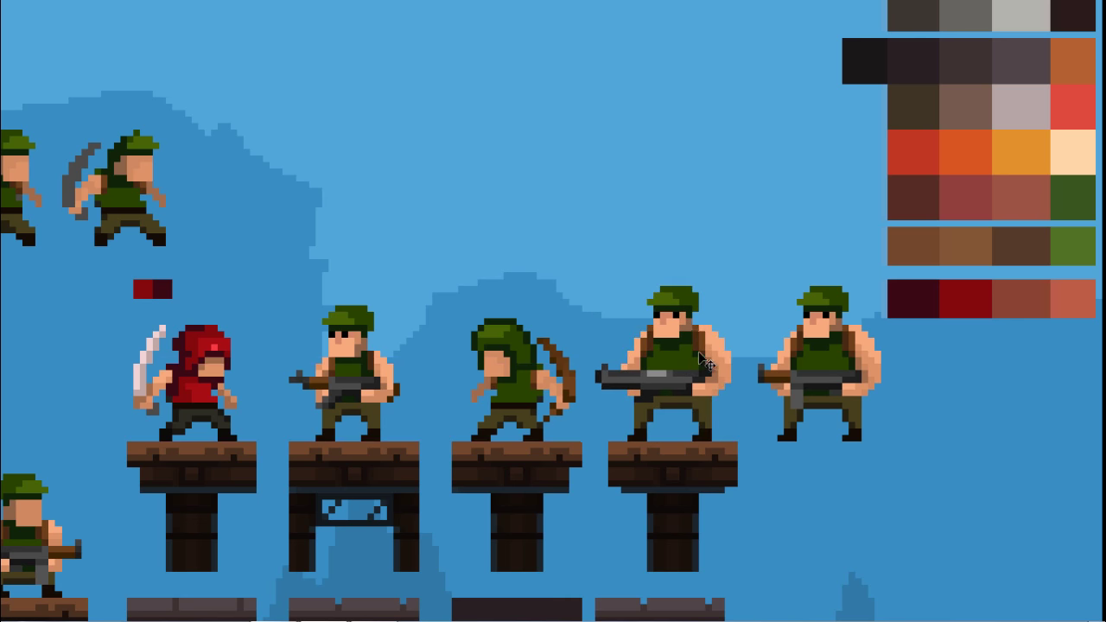
{"action": "key", "text": "ctrl+d"}
Erase the green archer and the rightmost soldier, then select the red hooded swordsman
{"action": "left_click_drag", "start_coordinate": [589, 305], "coordinate": [439, 442]}
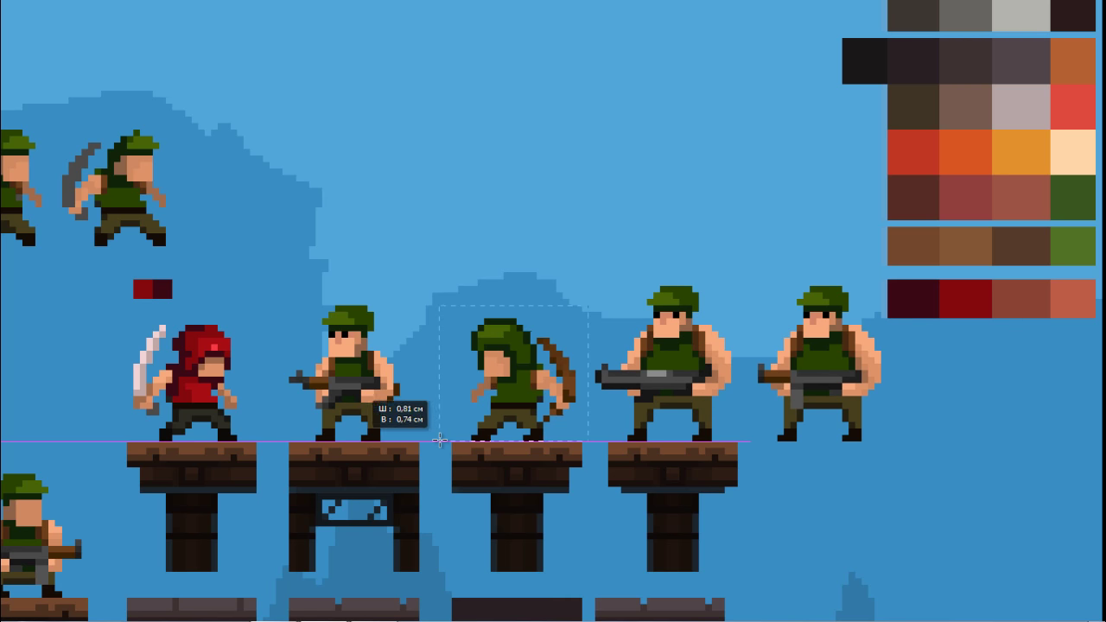
{"action": "key", "text": "Delete"}
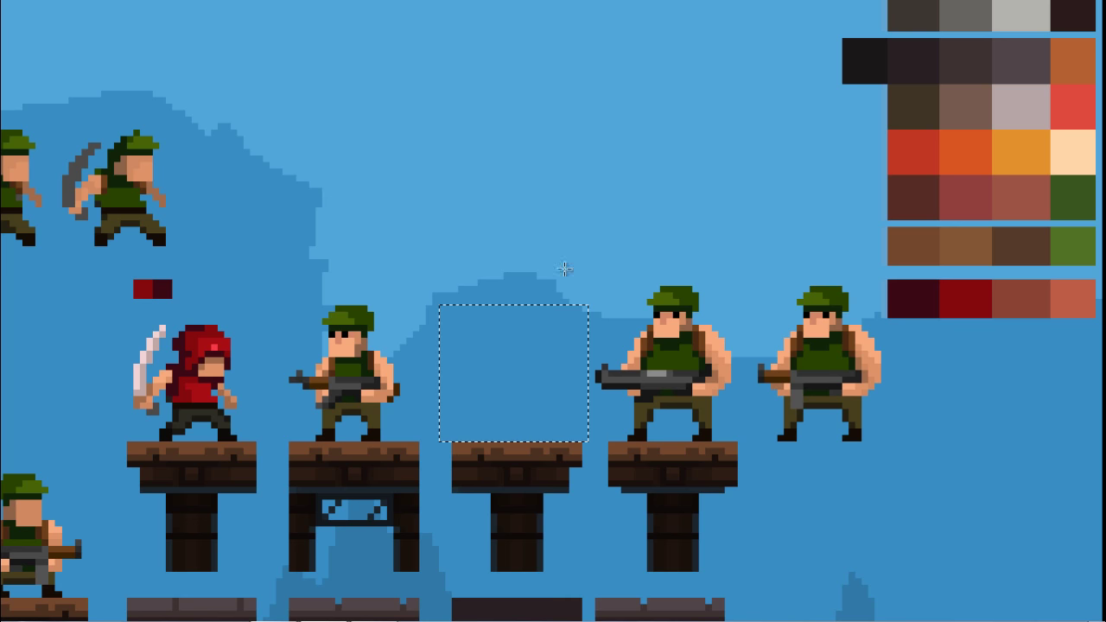
{"action": "left_click_drag", "start_coordinate": [745, 274], "coordinate": [888, 448]}
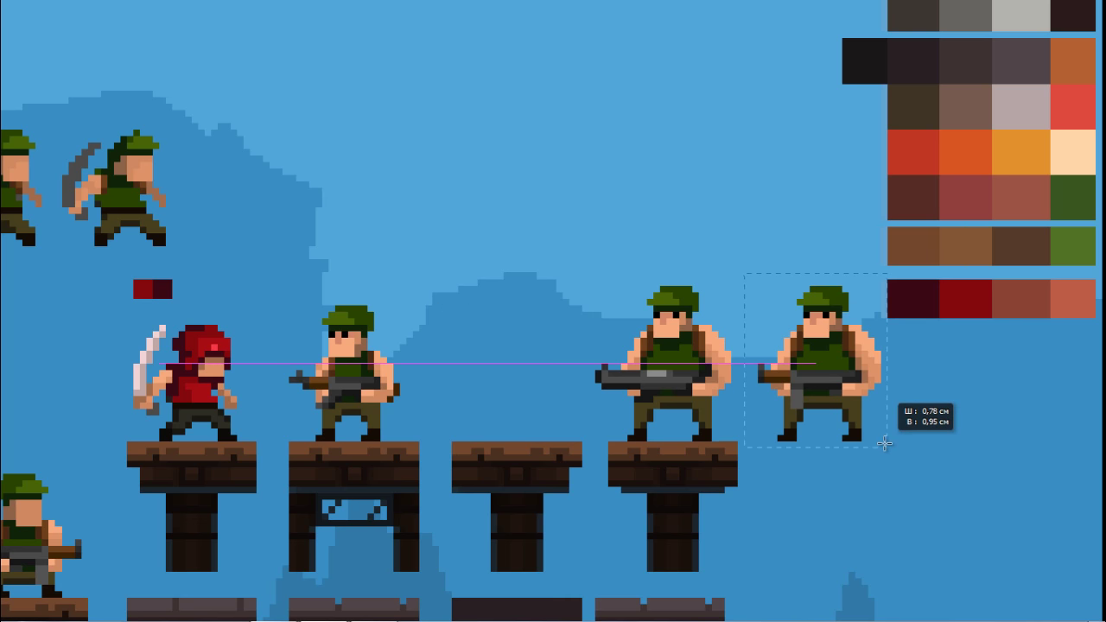
{"action": "key", "text": "Delete"}
{"action": "left_click_drag", "start_coordinate": [262, 313], "coordinate": [132, 441]}
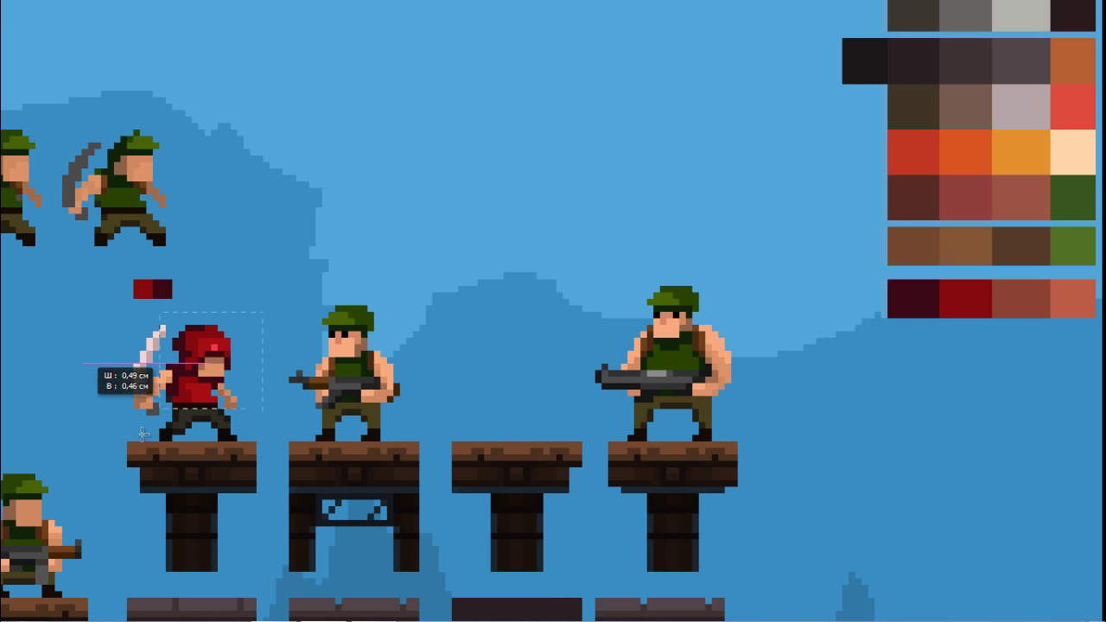
Place a horizontally flipped copy of the red swordsman on the third platform, nudged into position
{"action": "left_click_drag", "start_coordinate": [199, 389], "coordinate": [519, 389]}
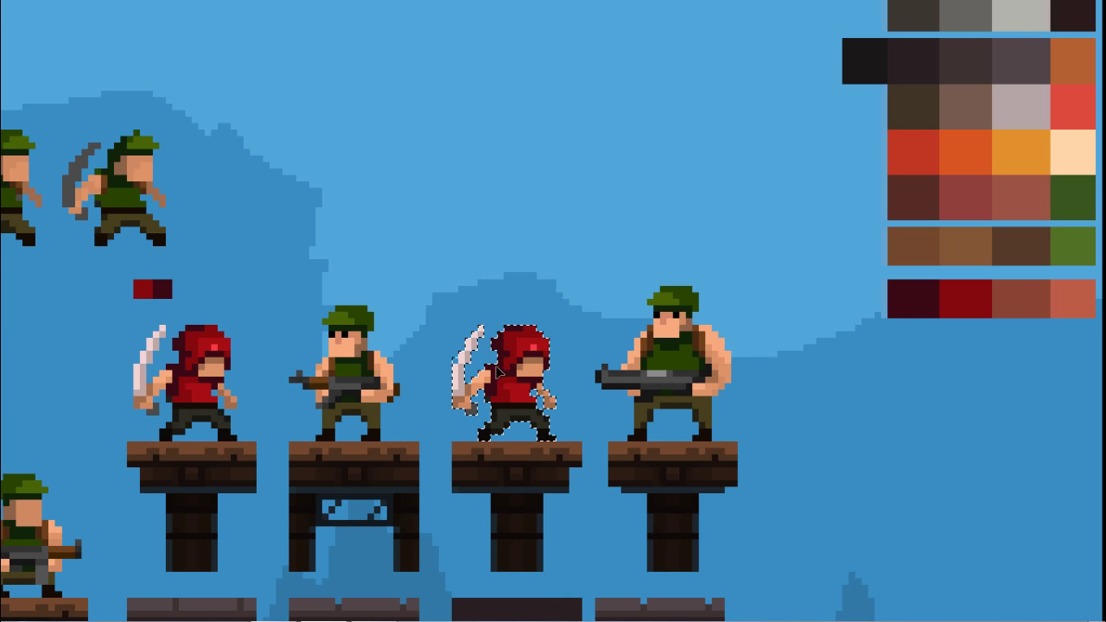
{"action": "key", "text": "f"}
{"action": "left_click", "coordinate": [206, 12]}
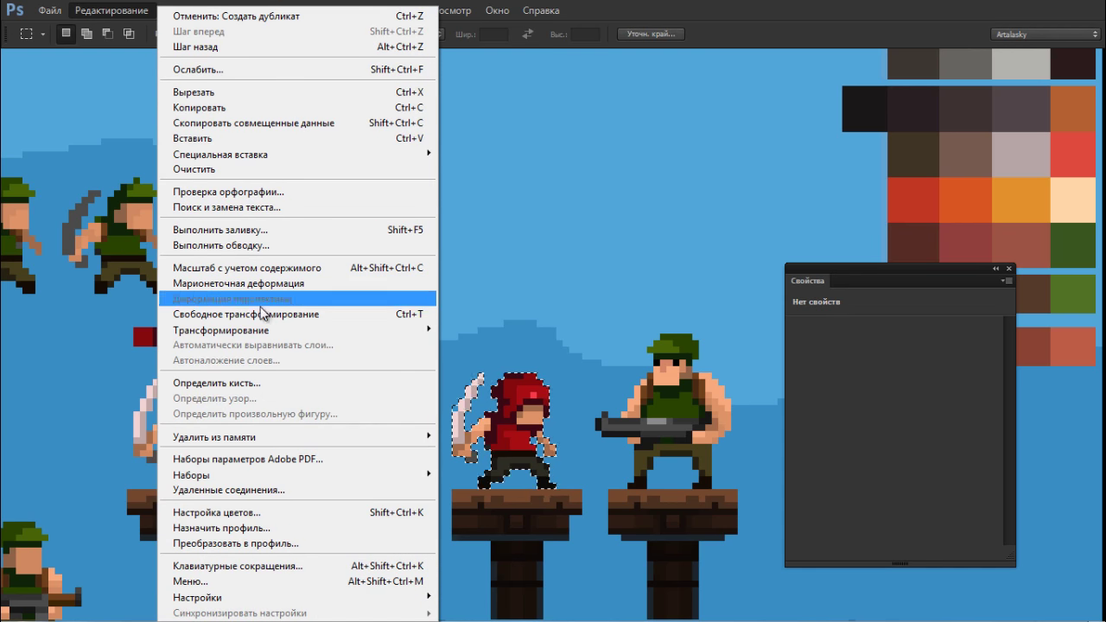
{"action": "left_click", "coordinate": [519, 493]}
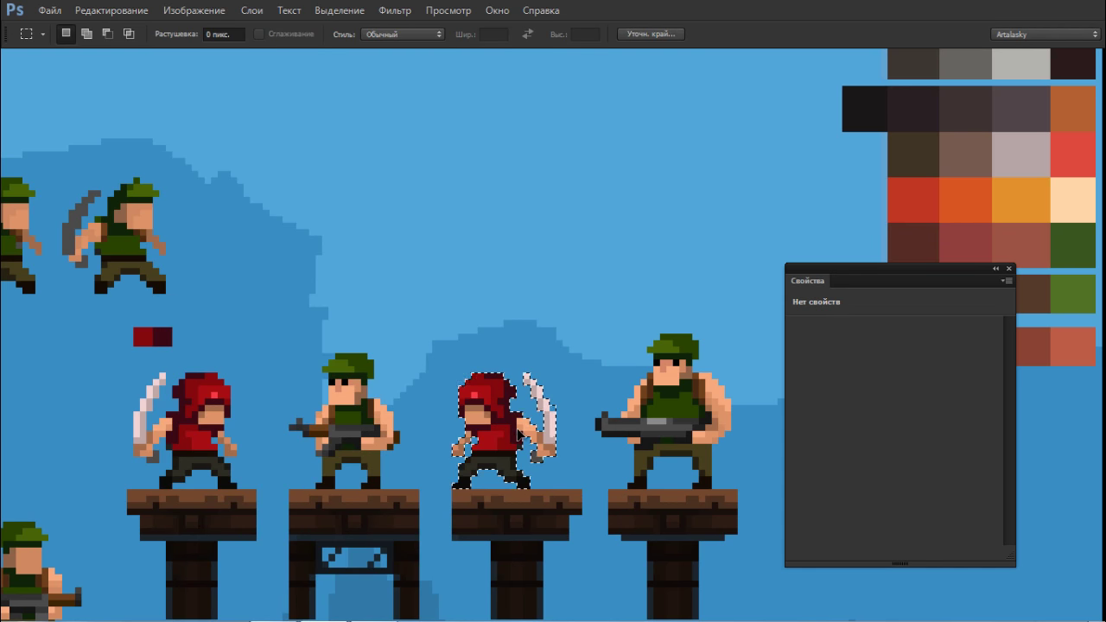
{"action": "left_click_drag", "start_coordinate": [518, 436], "coordinate": [537, 437]}
{"action": "key", "text": "f"}
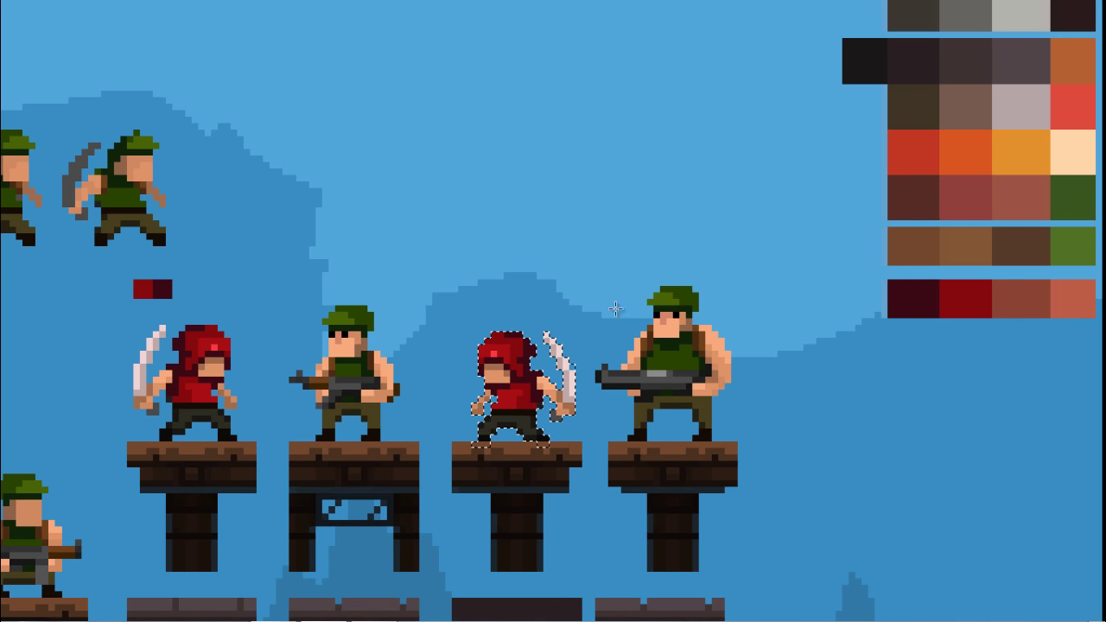
{"action": "left_click_drag", "start_coordinate": [513, 401], "coordinate": [513, 393]}
{"action": "key", "text": "ctrl+d"}
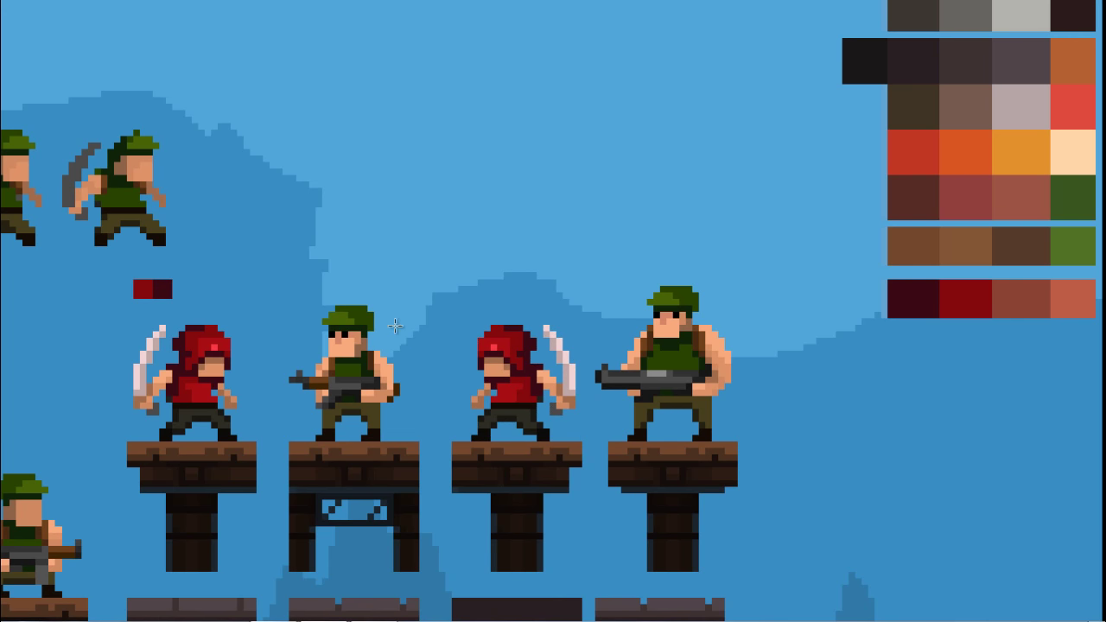
Undo the stray green pixels and zoom in on the swordsmen
{"action": "left_click", "coordinate": [534, 367]}
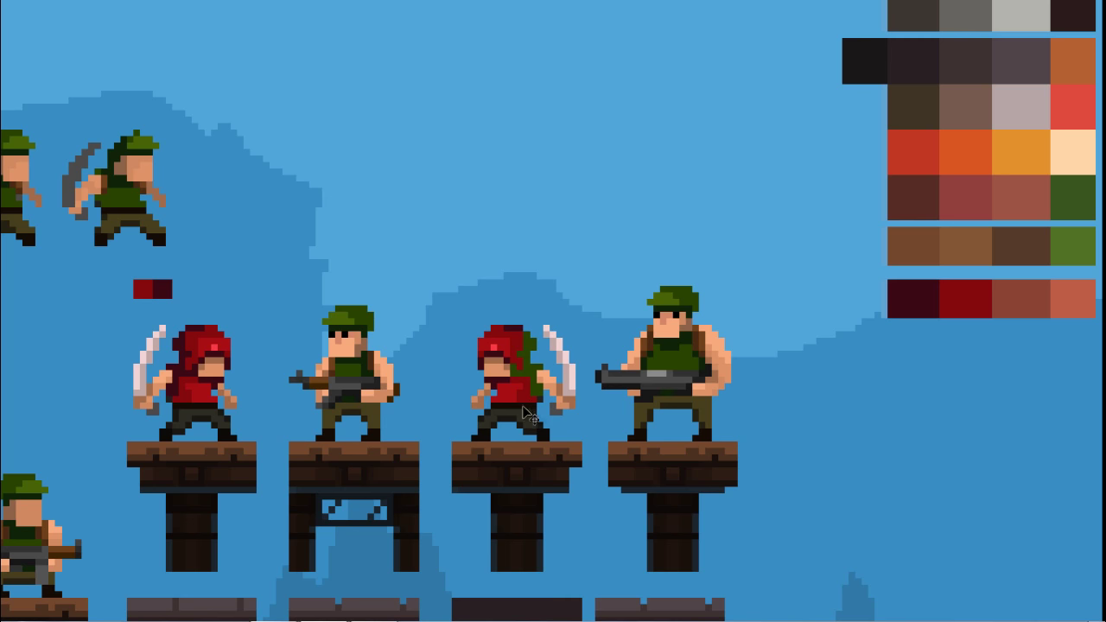
{"action": "key", "text": "ctrl+z"}
{"action": "key", "text": "ctrl+z"}
{"action": "key", "text": "ctrl+z"}
{"action": "key", "text": "ctrl+z"}
{"action": "left_click", "coordinate": [553, 374]}
Recolour the third-platform swordsman green, copy him above, and shorten the copy's blade
{"action": "left_click", "coordinate": [553, 373]}
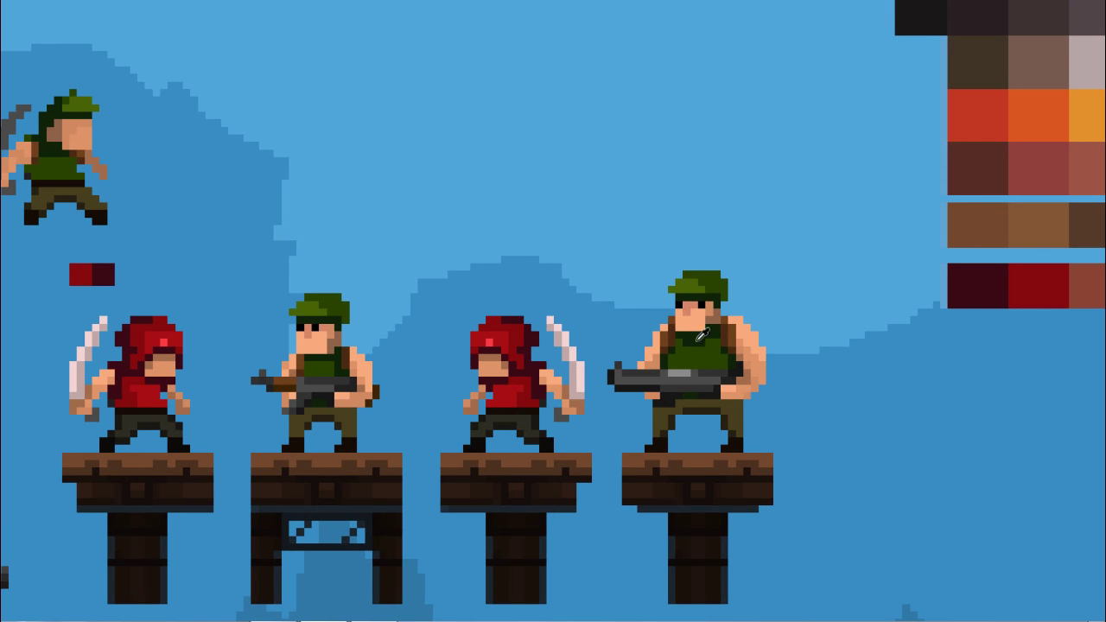
{"action": "left_click", "coordinate": [518, 363]}
{"action": "mouse_move", "coordinate": [441, 287]}
{"action": "left_mouse_down"}
{"action": "mouse_move", "coordinate": [598, 446]}
{"action": "mouse_move", "coordinate": [582, 433]}
{"action": "mouse_move", "coordinate": [557, 220]}
{"action": "left_mouse_up"}
{"action": "left_click", "coordinate": [565, 253]}
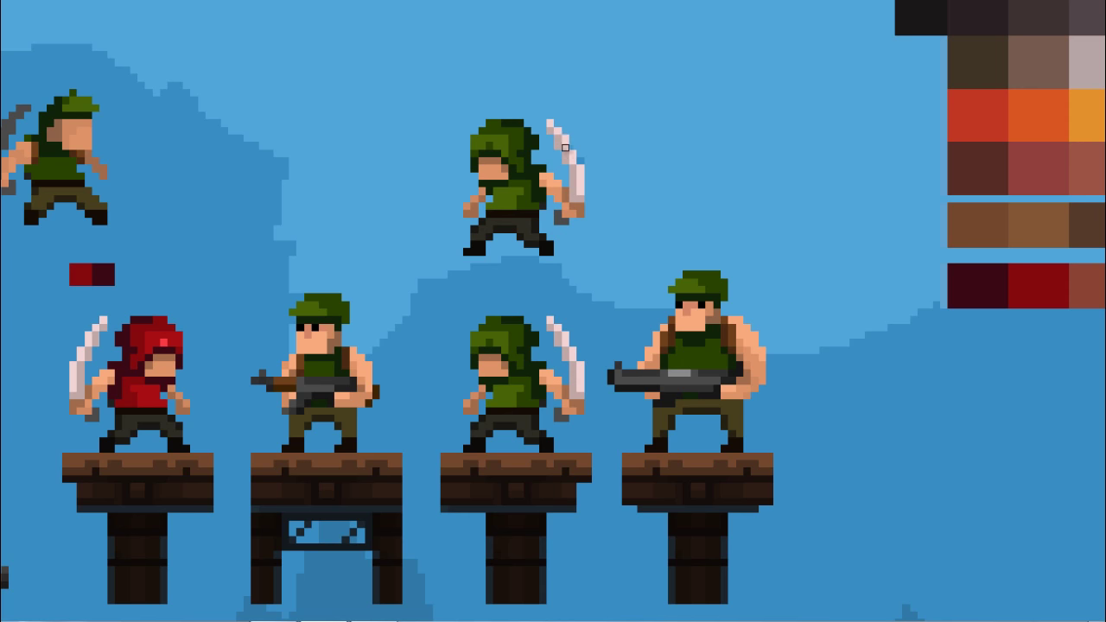
{"action": "mouse_move", "coordinate": [565, 147]}
{"action": "left_mouse_down"}
{"action": "mouse_move", "coordinate": [593, 159]}
{"action": "mouse_move", "coordinate": [597, 139]}
{"action": "left_mouse_up"}
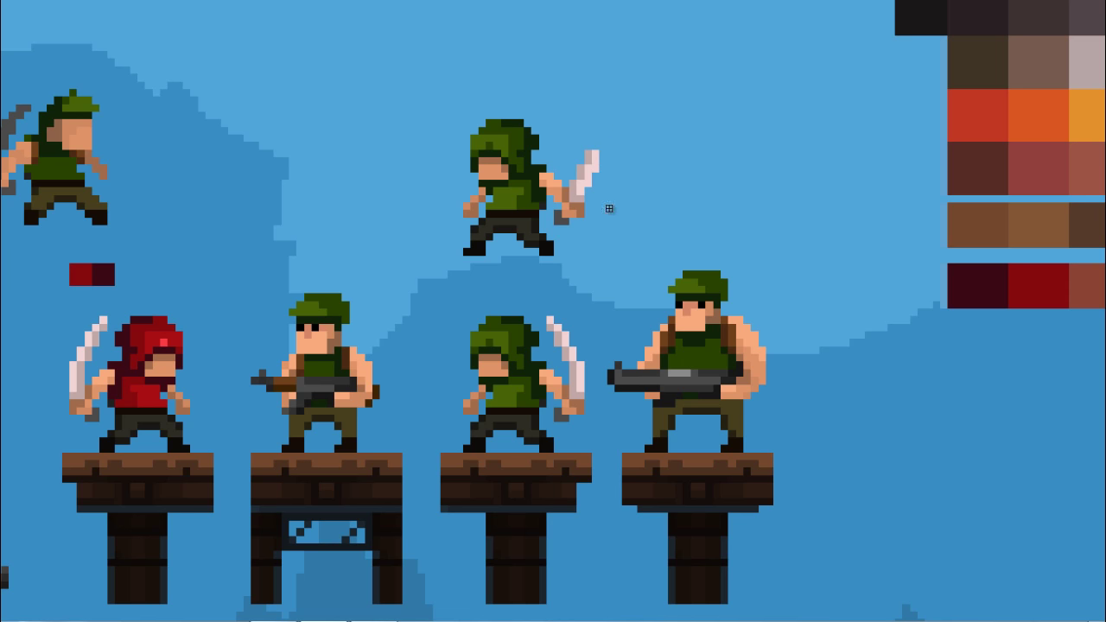
{"action": "scroll", "coordinate": [609, 208], "scroll_direction": "down", "scroll_amount": 1}
{"action": "scroll", "coordinate": [601, 220], "scroll_direction": "up", "scroll_amount": 2}
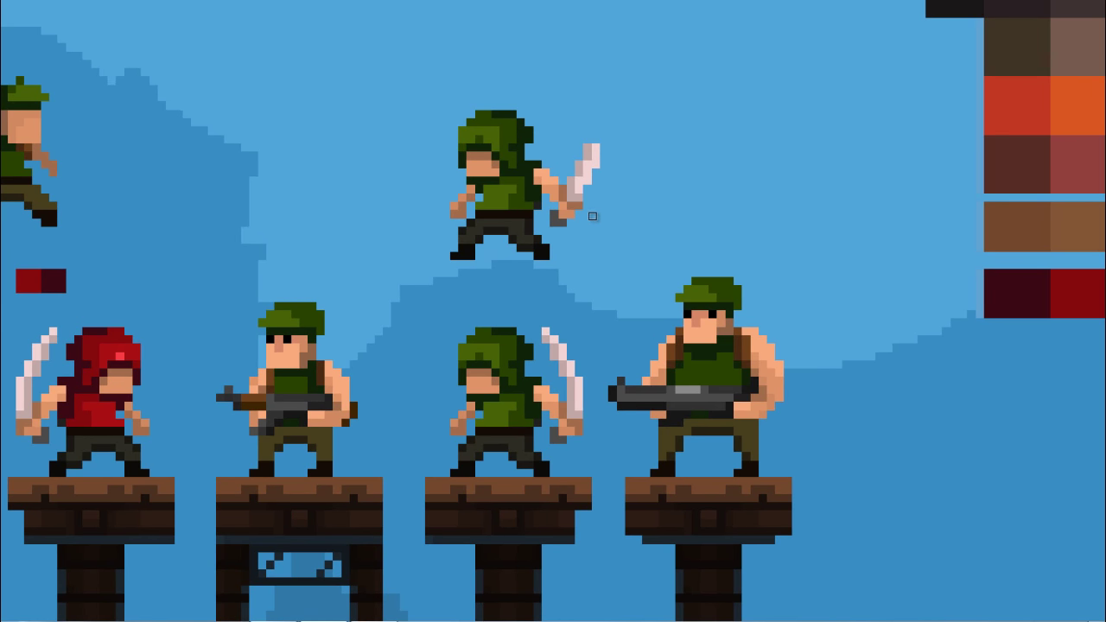
{"action": "scroll", "coordinate": [591, 214], "scroll_direction": "down", "scroll_amount": 2}
{"action": "scroll", "coordinate": [581, 166], "scroll_direction": "up", "scroll_amount": 1}
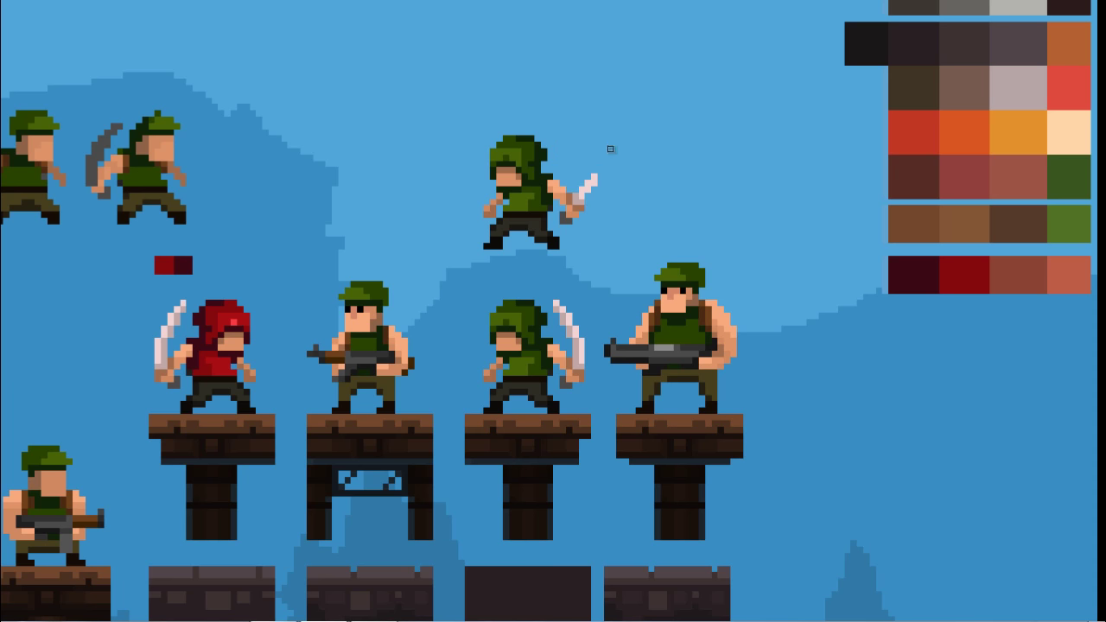
{"action": "scroll", "coordinate": [592, 232], "scroll_direction": "up", "scroll_amount": 1}
{"action": "scroll", "coordinate": [596, 181], "scroll_direction": "down", "scroll_amount": 2}
{"action": "scroll", "coordinate": [588, 195], "scroll_direction": "up", "scroll_amount": 2}
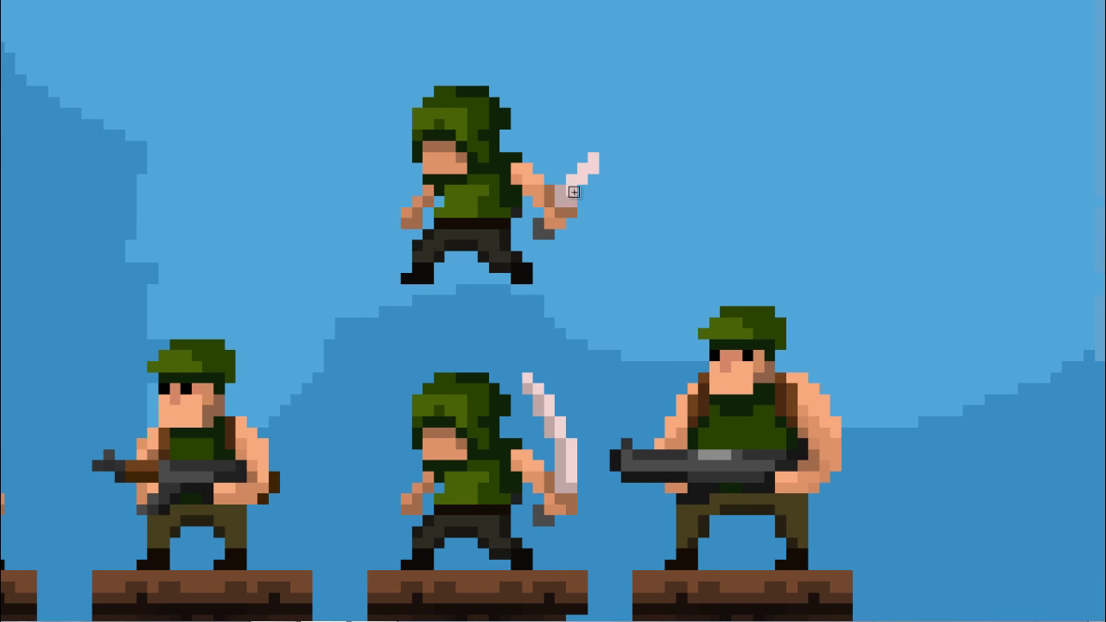
{"action": "scroll", "coordinate": [581, 188], "scroll_direction": "down", "scroll_amount": 2}
{"action": "scroll", "coordinate": [596, 182], "scroll_direction": "up", "scroll_amount": 1}
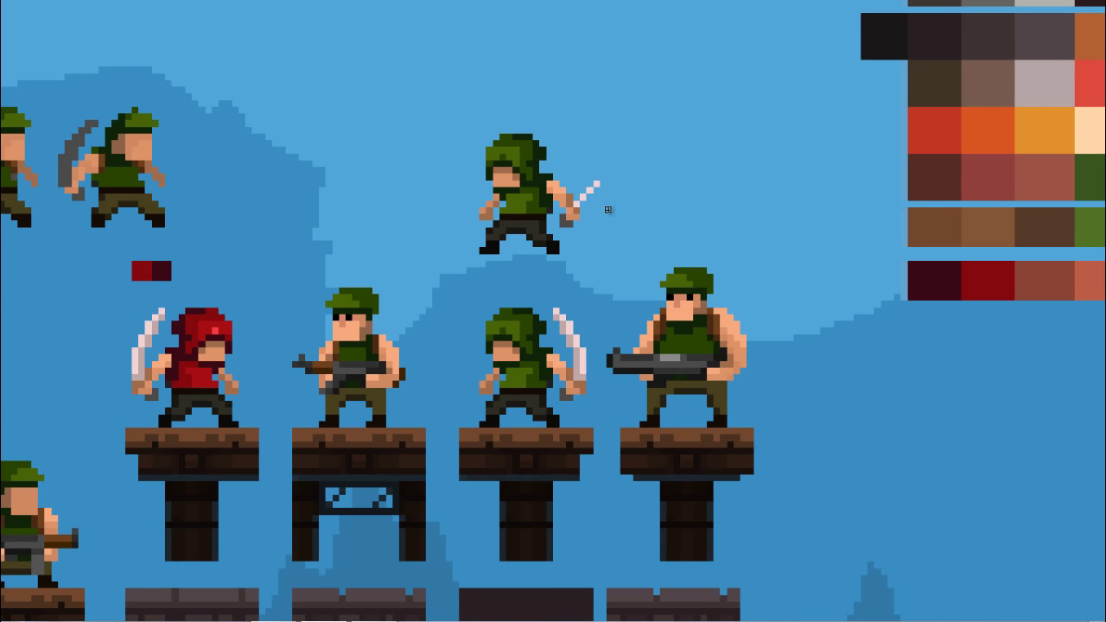
{"action": "scroll", "coordinate": [588, 207], "scroll_direction": "up", "scroll_amount": 1}
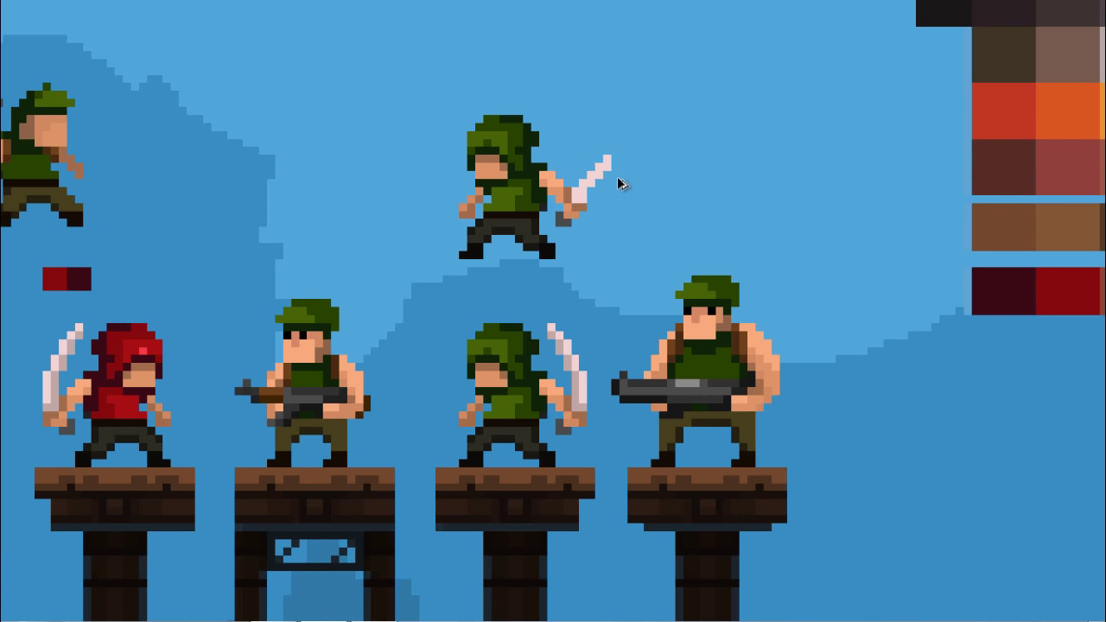
{"action": "scroll", "coordinate": [618, 145], "scroll_direction": "up", "scroll_amount": 1}
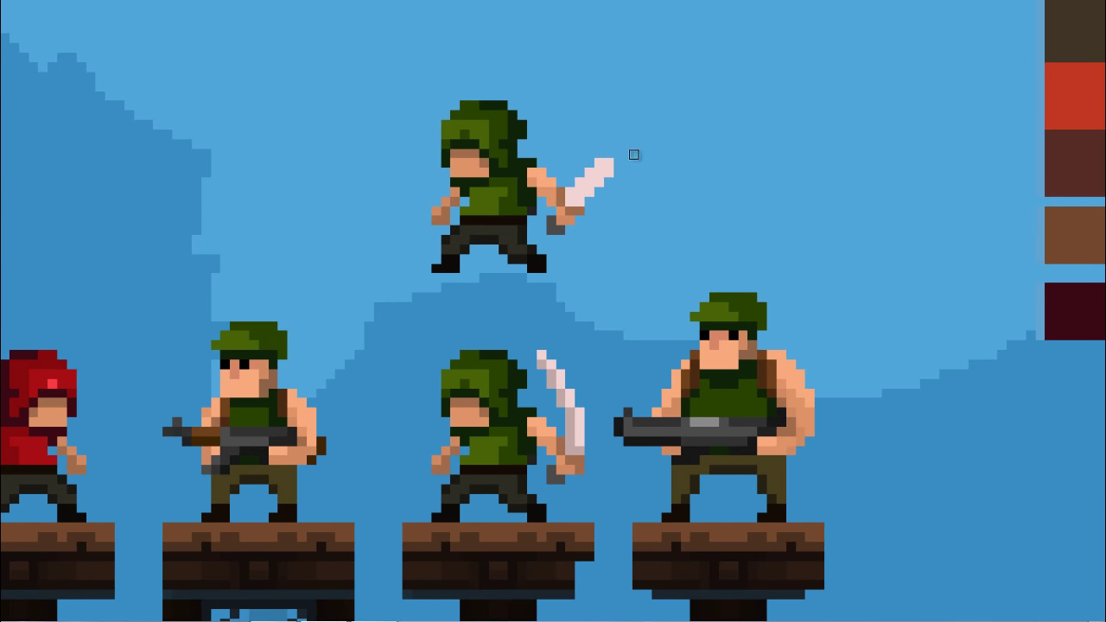
{"action": "scroll", "coordinate": [580, 167], "scroll_direction": "down", "scroll_amount": 3}
{"action": "scroll", "coordinate": [580, 166], "scroll_direction": "up", "scroll_amount": 4}
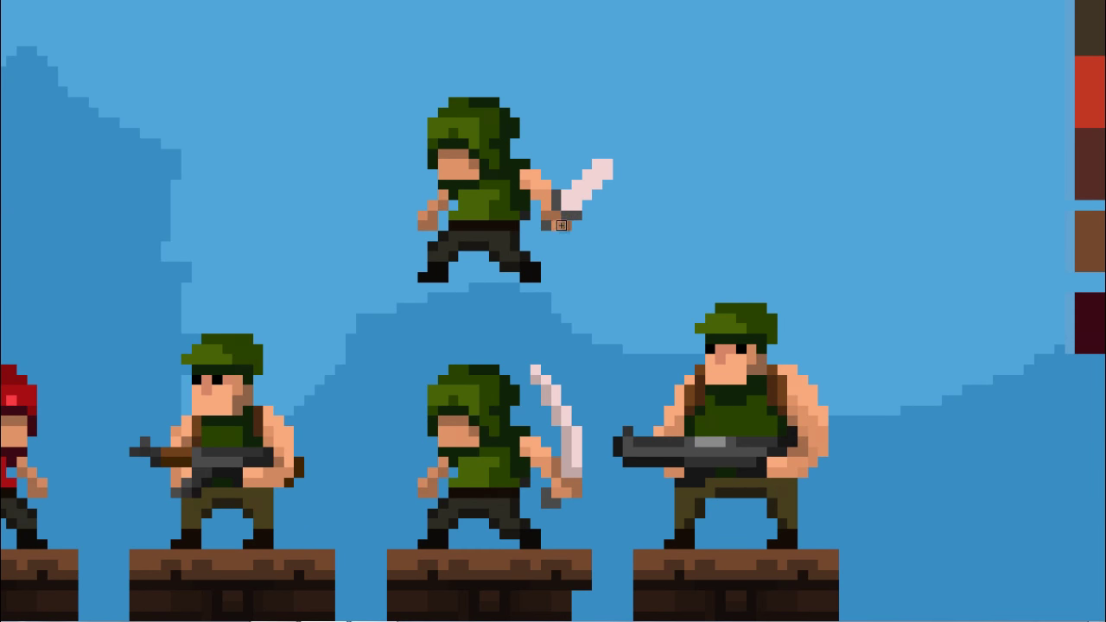
{"action": "scroll", "coordinate": [561, 225], "scroll_direction": "down", "scroll_amount": 1}
{"action": "scroll", "coordinate": [567, 264], "scroll_direction": "down", "scroll_amount": 1}
{"action": "scroll", "coordinate": [556, 362], "scroll_direction": "up", "scroll_amount": 1}
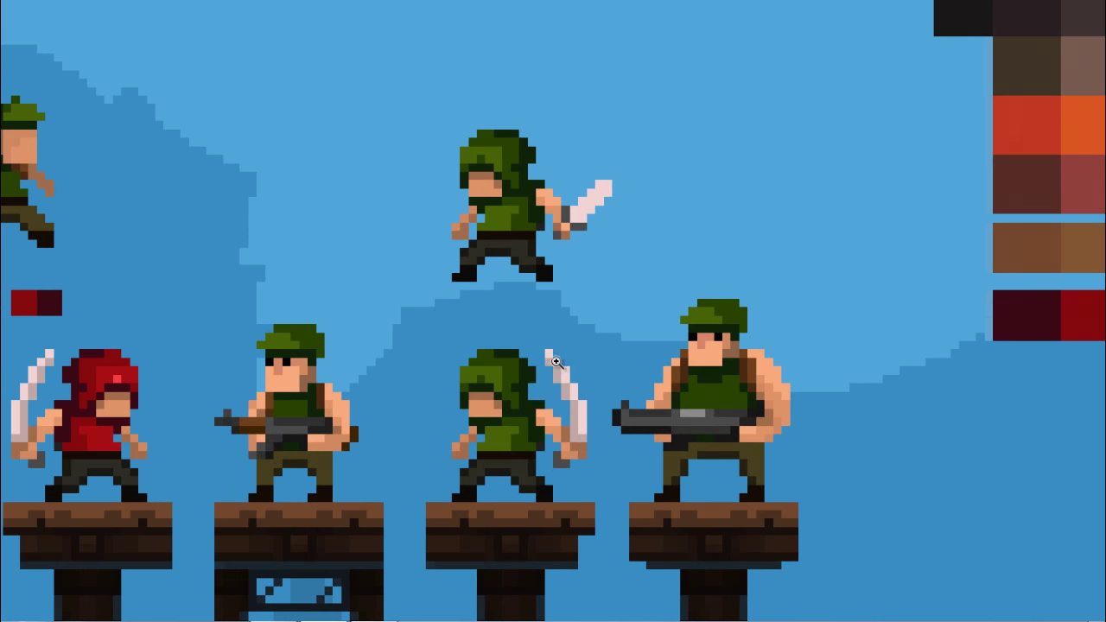
{"action": "scroll", "coordinate": [579, 229], "scroll_direction": "down", "scroll_amount": 1}
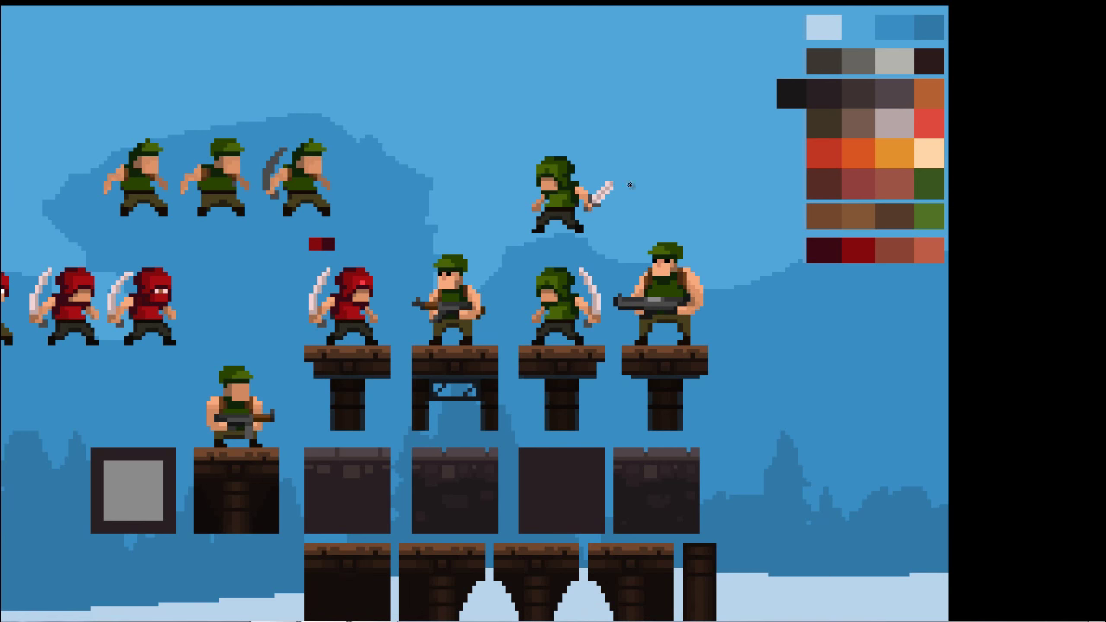
{"action": "scroll", "coordinate": [630, 185], "scroll_direction": "up", "scroll_amount": 1}
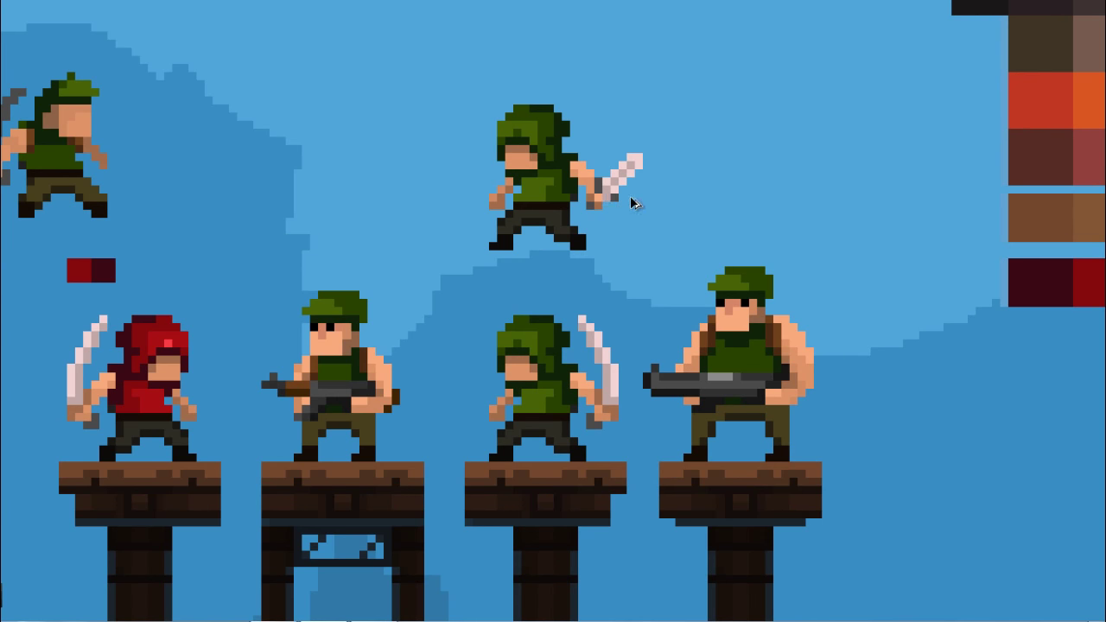
{"action": "scroll", "coordinate": [632, 202], "scroll_direction": "up", "scroll_amount": 1}
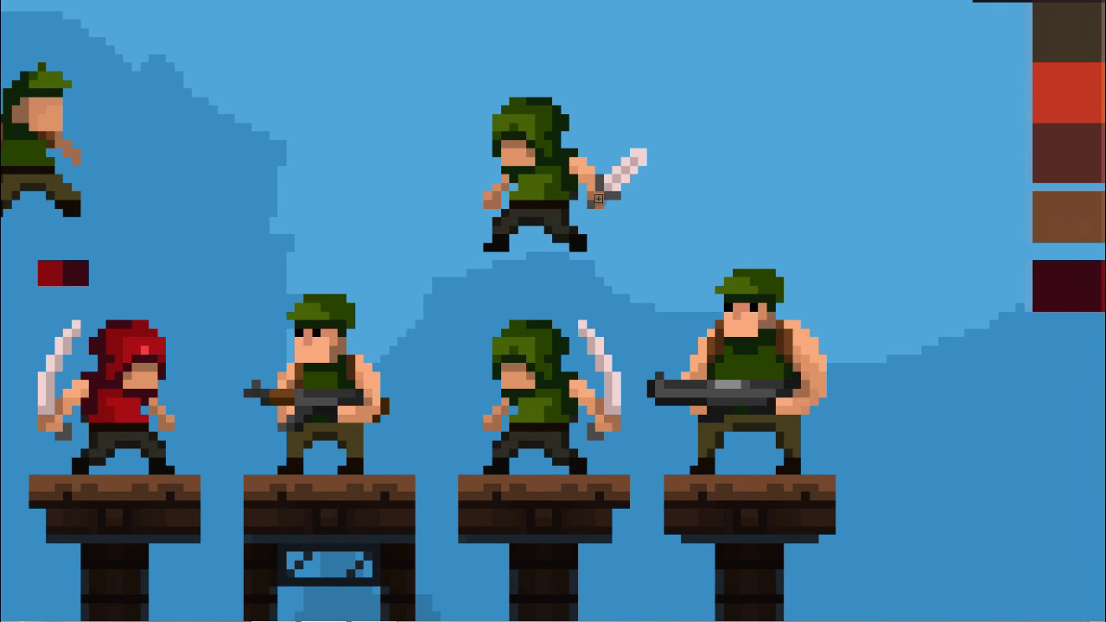
{"action": "scroll", "coordinate": [588, 216], "scroll_direction": "down", "scroll_amount": 1}
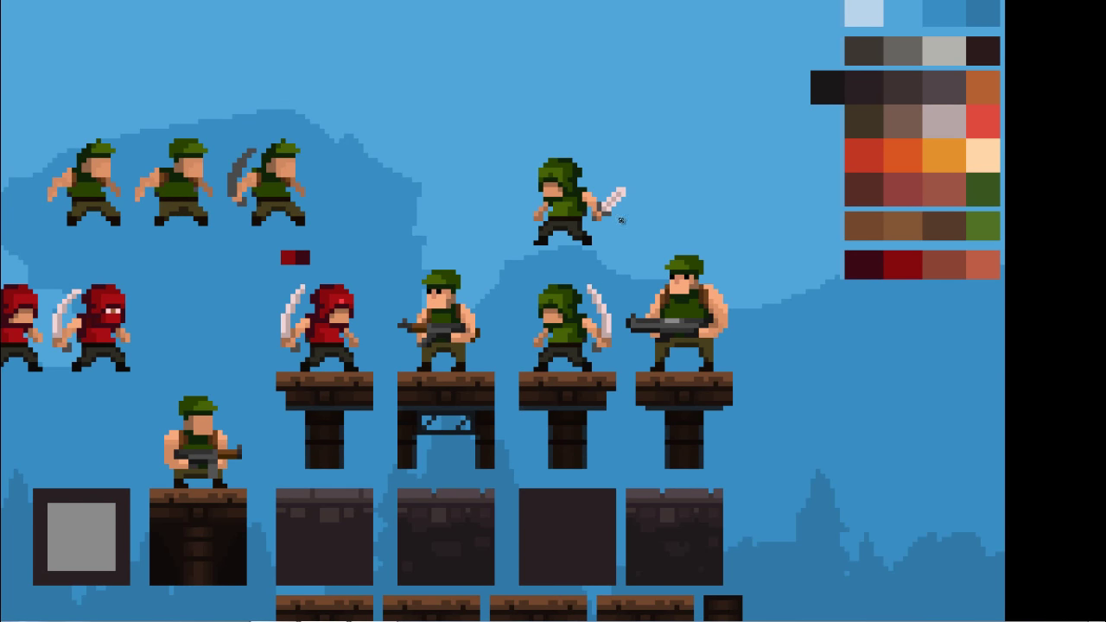
{"action": "scroll", "coordinate": [605, 214], "scroll_direction": "up", "scroll_amount": 1}
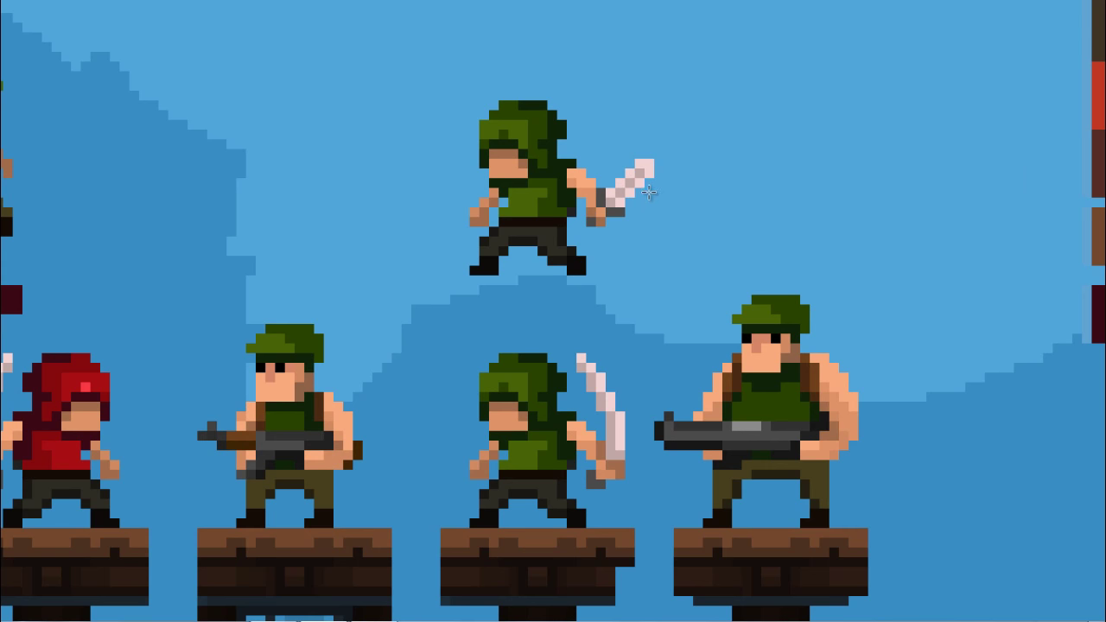
Copy the top soldier's sword, flip it horizontally, and place it in his other hand
{"action": "left_click_drag", "start_coordinate": [664, 149], "coordinate": [596, 216]}
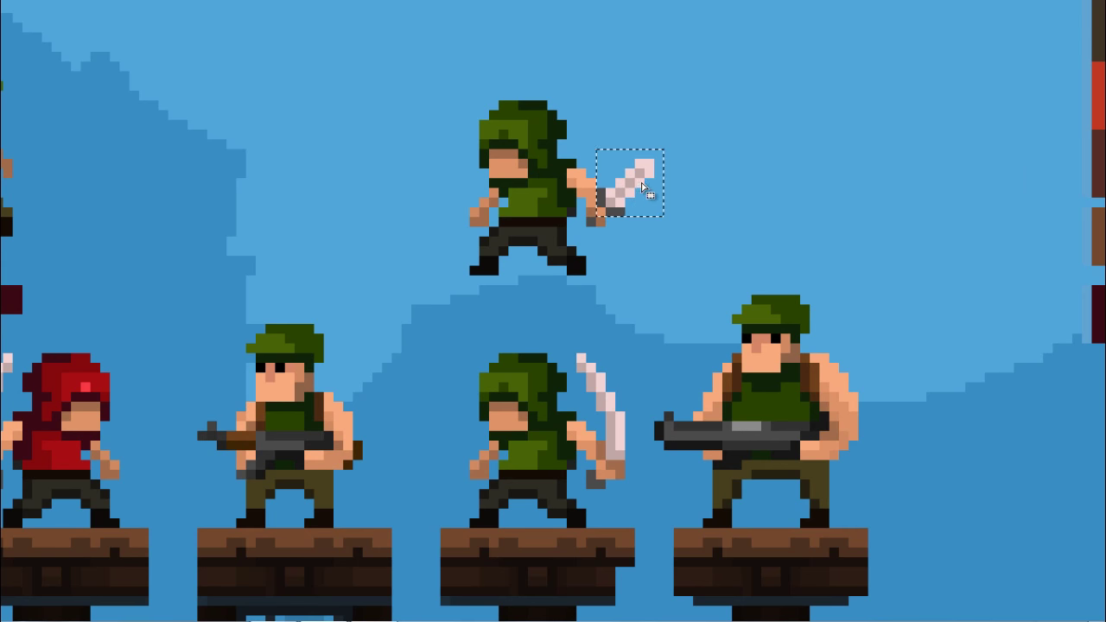
{"action": "left_click_drag", "start_coordinate": [643, 186], "coordinate": [418, 187]}
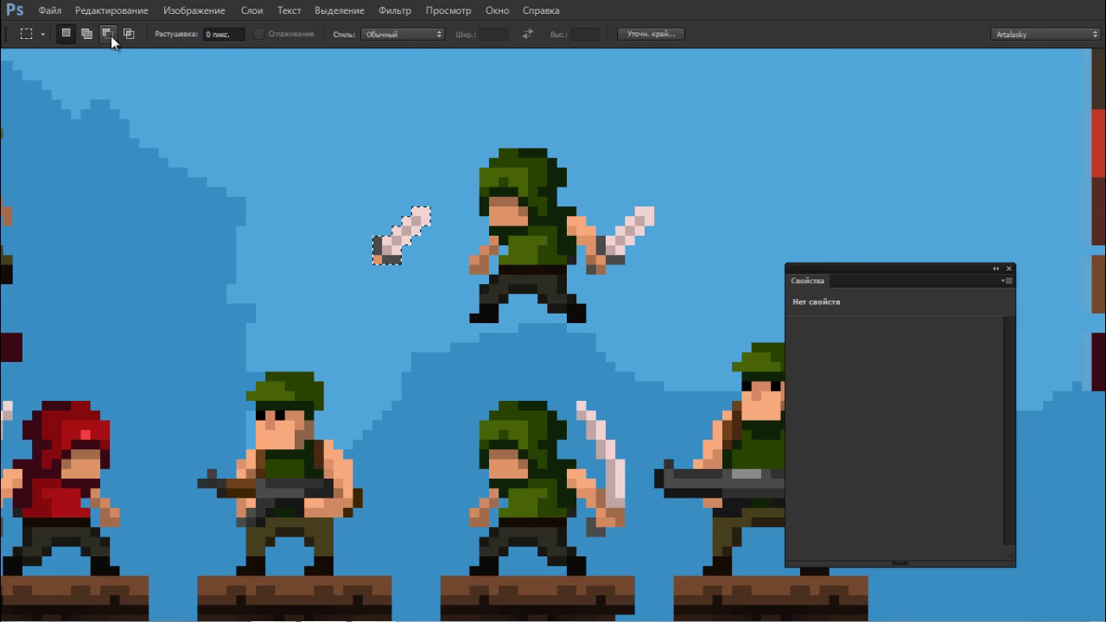
{"action": "left_click", "coordinate": [111, 10]}
{"action": "mouse_move", "coordinate": [220, 331]}
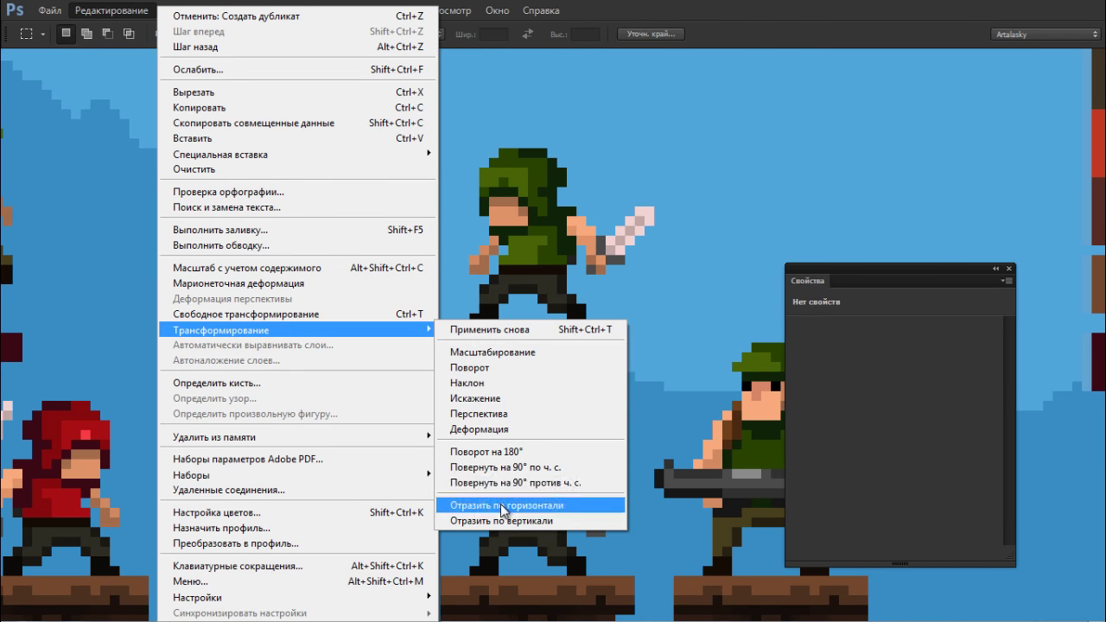
{"action": "left_click", "coordinate": [503, 510]}
{"action": "left_click_drag", "start_coordinate": [404, 186], "coordinate": [454, 185]}
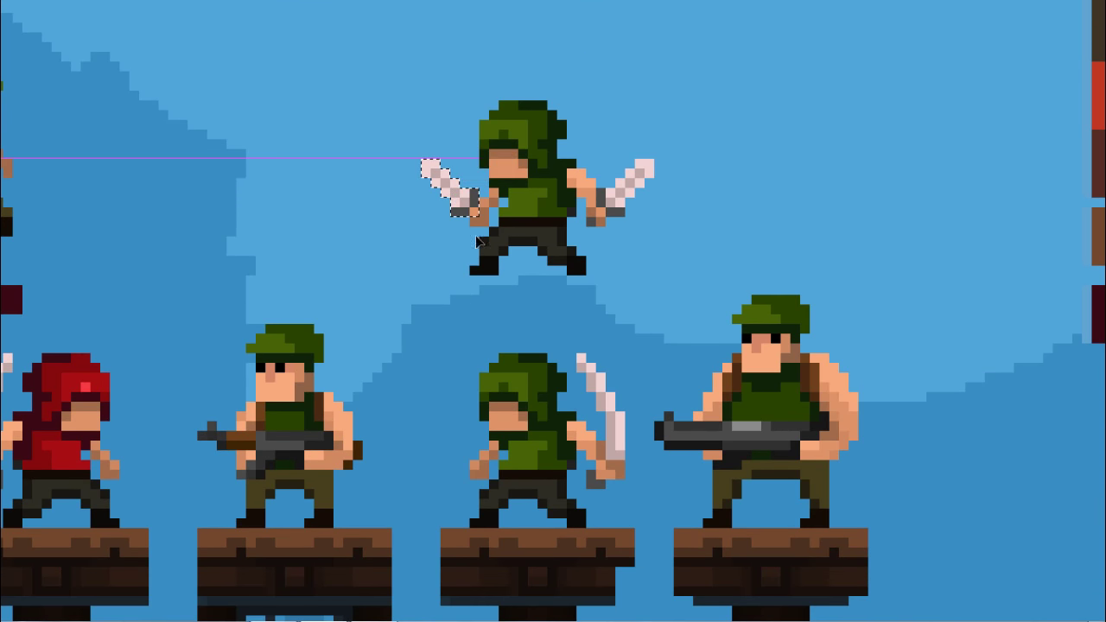
{"action": "key", "text": "ctrl+d"}
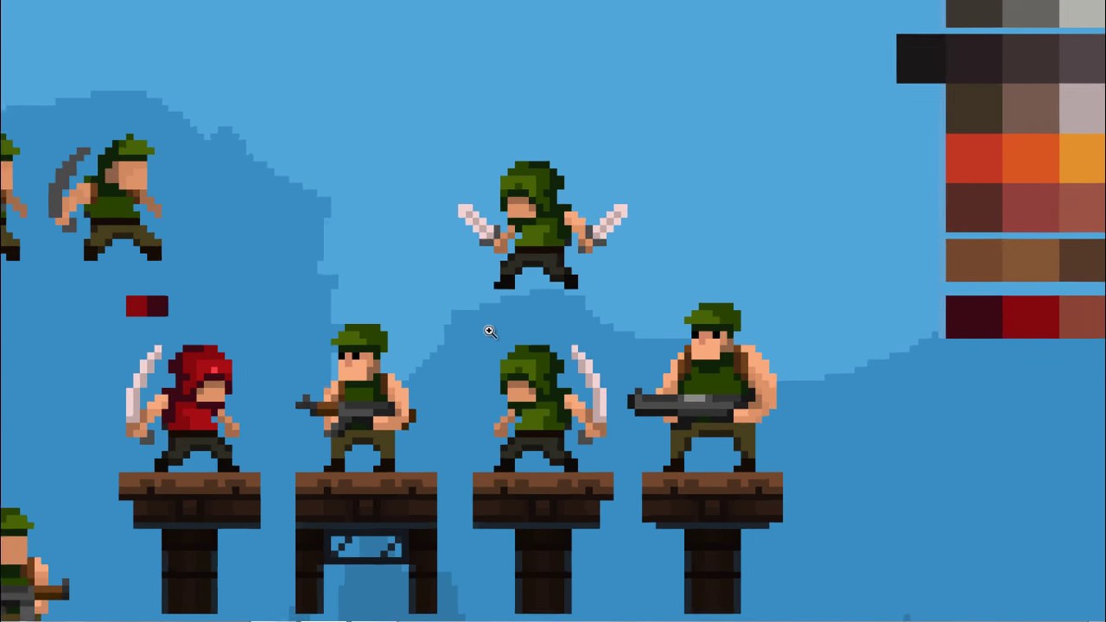
Remove the sword from his right hand and sample a colour from the middle soldier's legs
{"action": "scroll", "coordinate": [490, 332], "scroll_direction": "up", "scroll_amount": 1}
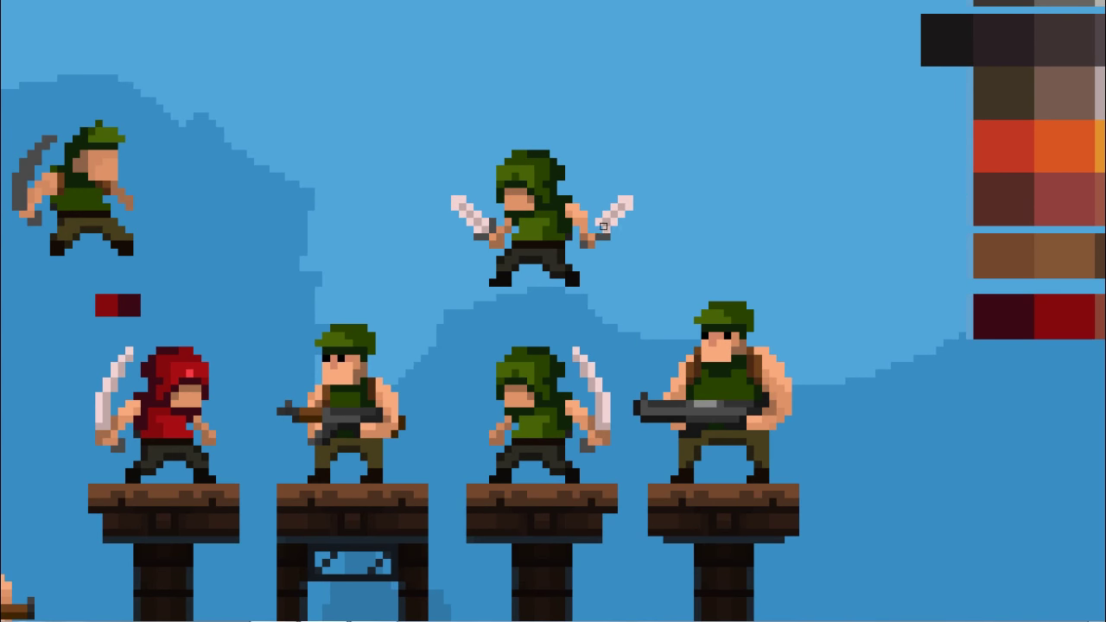
{"action": "key", "text": "ctrl+z"}
{"action": "scroll", "coordinate": [436, 306], "scroll_direction": "down", "scroll_amount": 1}
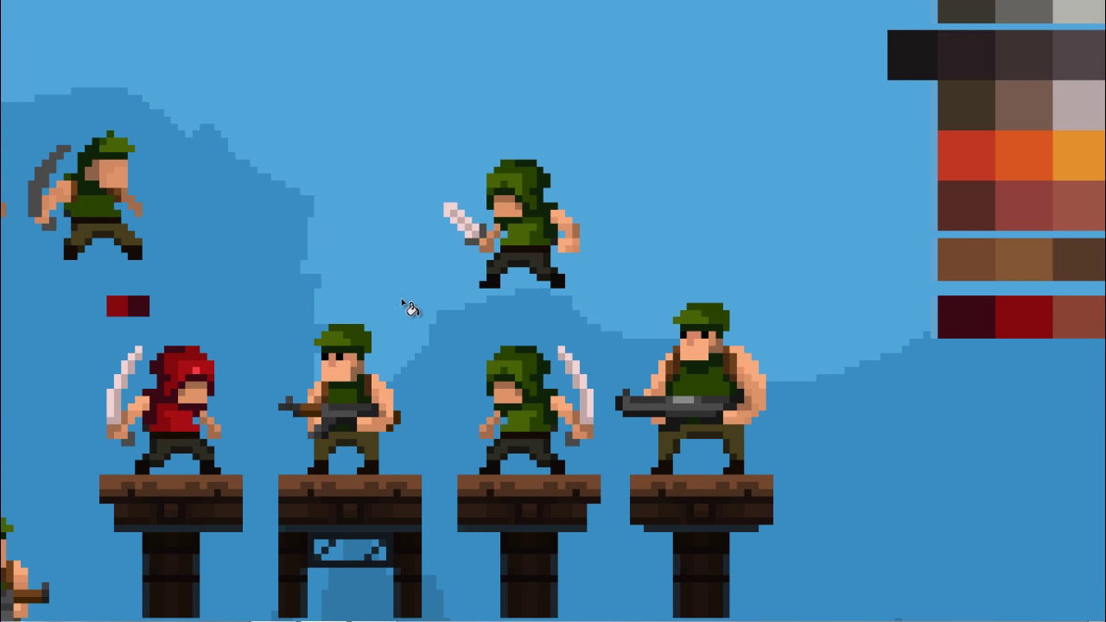
{"action": "left_click", "coordinate": [373, 439]}
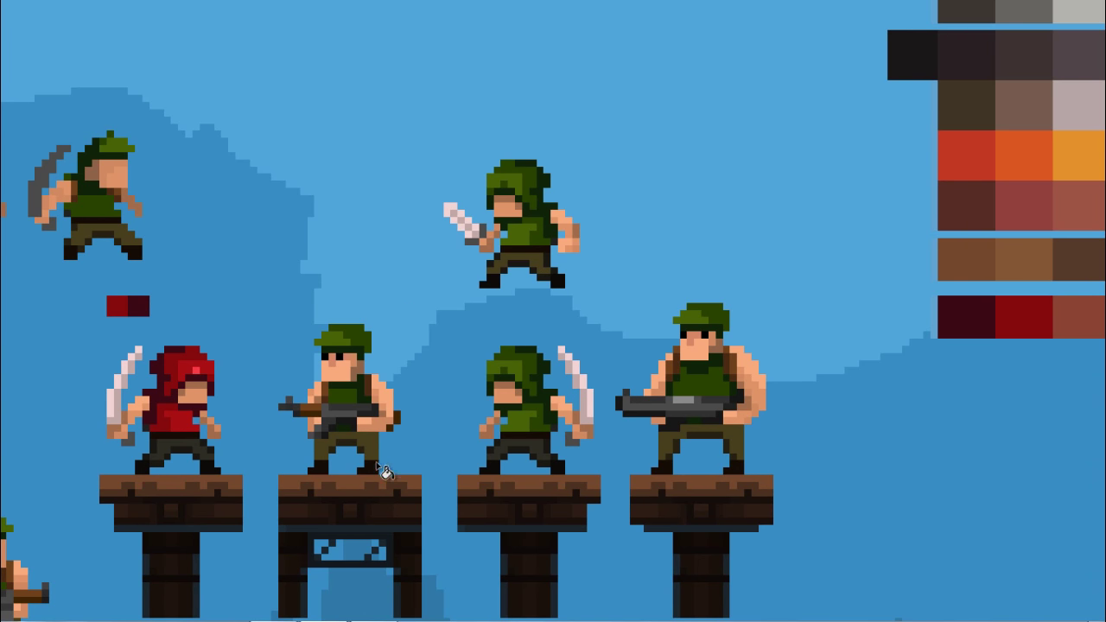
{"action": "scroll", "coordinate": [517, 236], "scroll_direction": "up", "scroll_amount": 2}
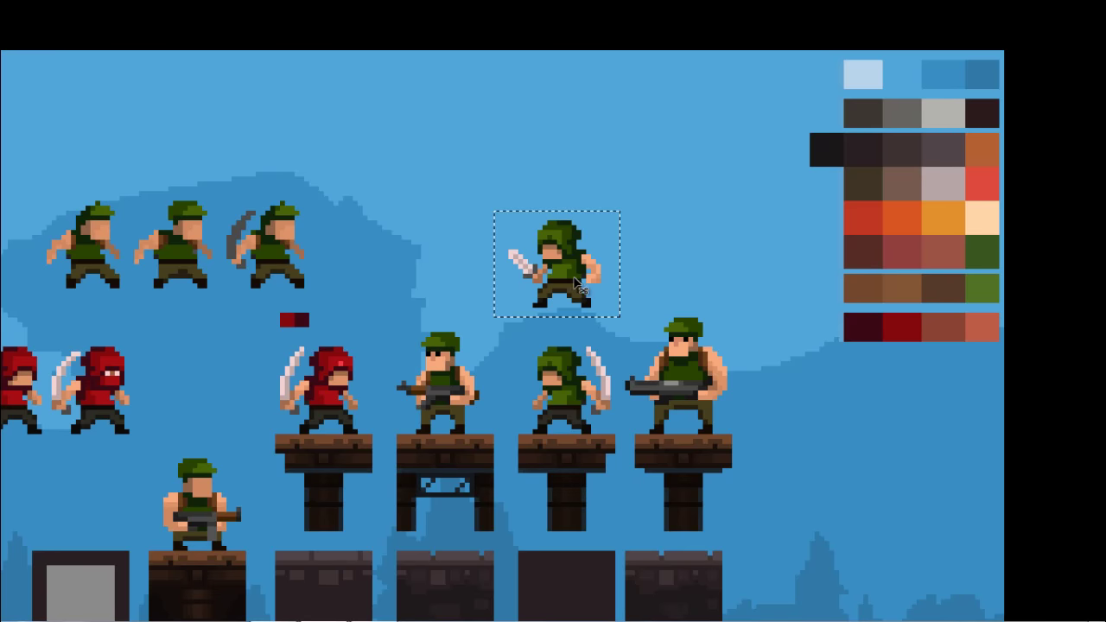
Shift the sword soldier slightly left and erase the blade from a copy placed beside him
{"action": "mouse_move", "coordinate": [567, 276]}
{"action": "left_mouse_down"}
{"action": "mouse_move", "coordinate": [489, 277]}
{"action": "mouse_move", "coordinate": [589, 277]}
{"action": "left_mouse_up"}
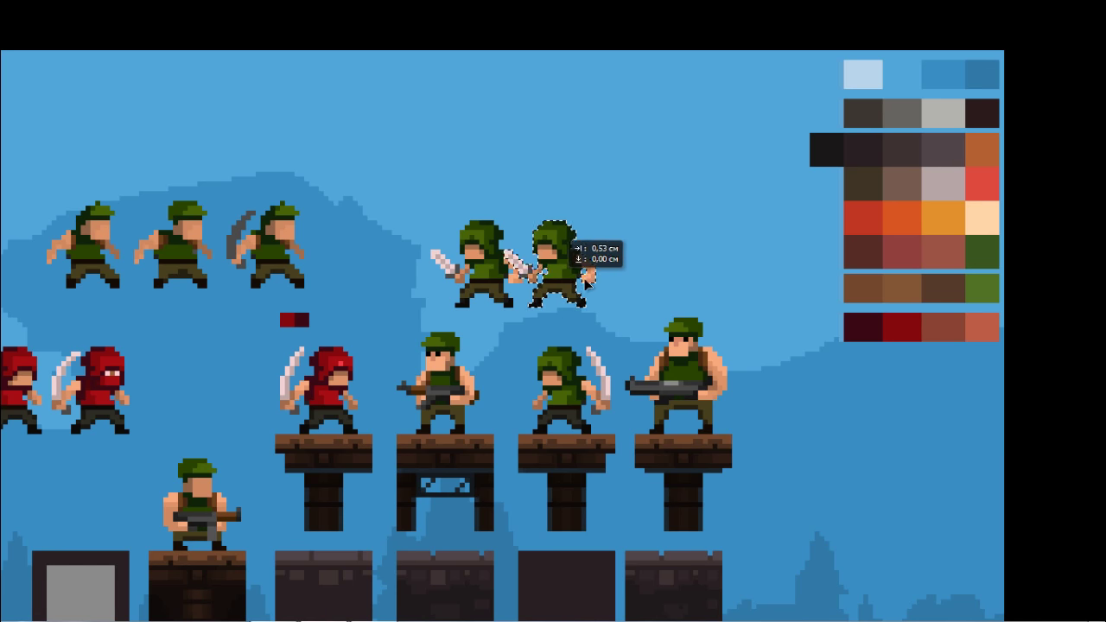
{"action": "left_click", "coordinate": [579, 259], "text": "ctrl"}
{"action": "key", "text": "e"}
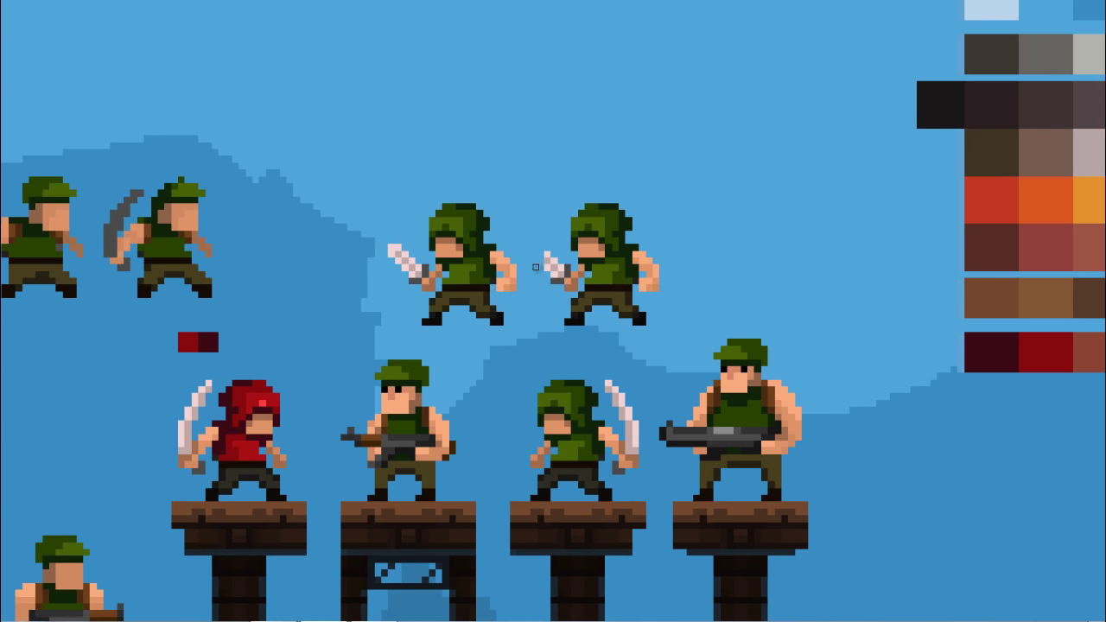
{"action": "left_click_drag", "start_coordinate": [534, 248], "coordinate": [558, 278]}
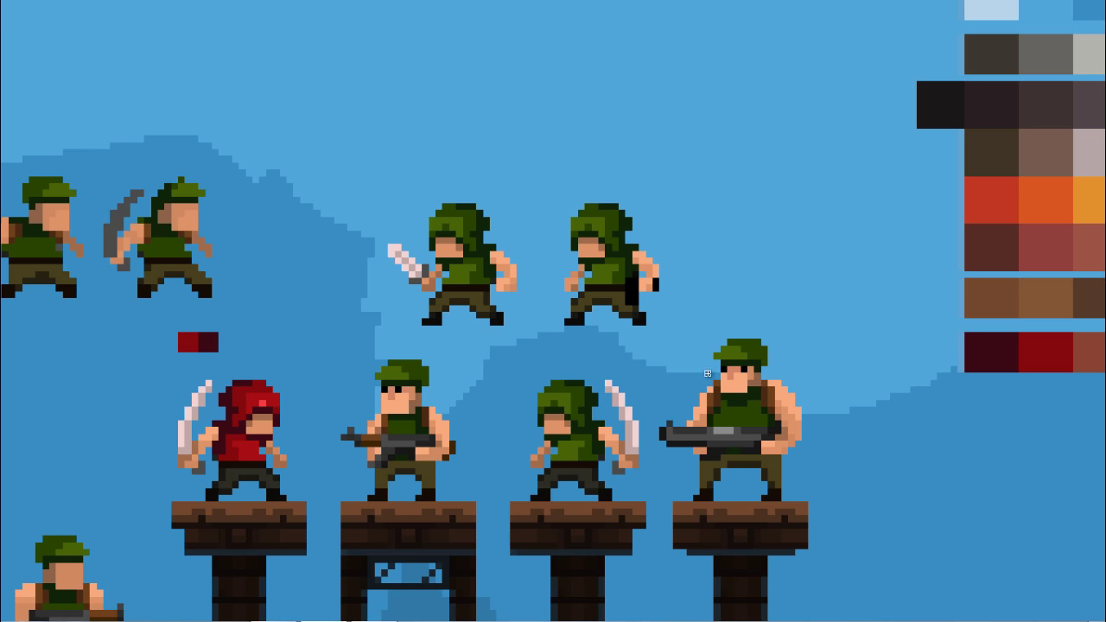
Touch up the pixels on the copy's hand
{"action": "left_click", "coordinate": [688, 439]}
{"action": "left_click", "coordinate": [714, 442]}
{"action": "scroll", "coordinate": [654, 274], "scroll_direction": "down", "scroll_amount": 2}
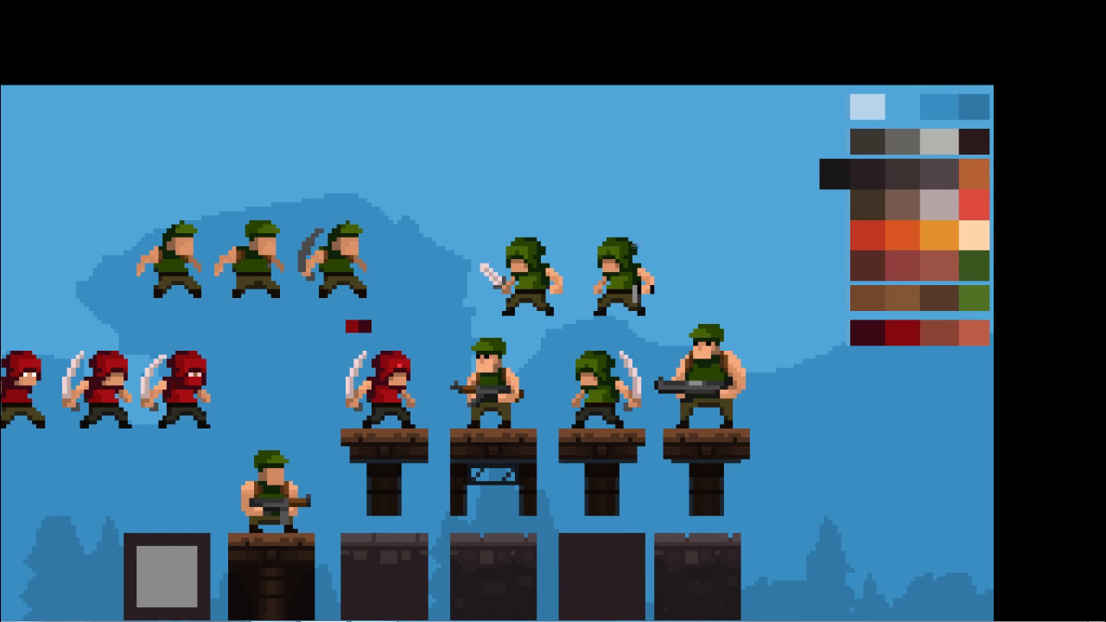
{"action": "left_click", "coordinate": [644, 293]}
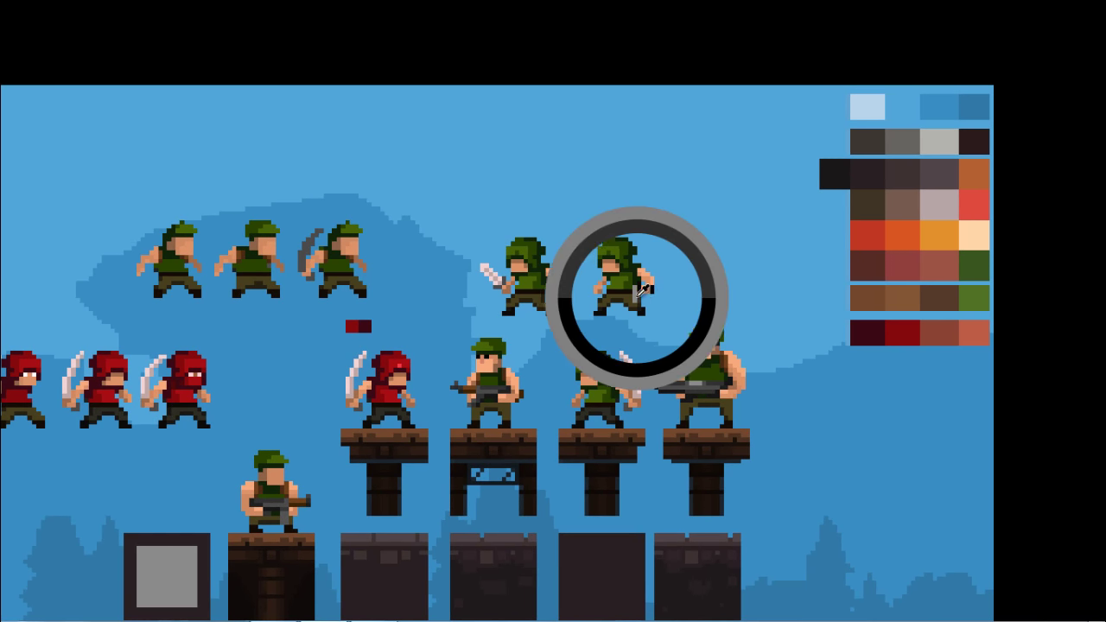
{"action": "left_click", "coordinate": [644, 299]}
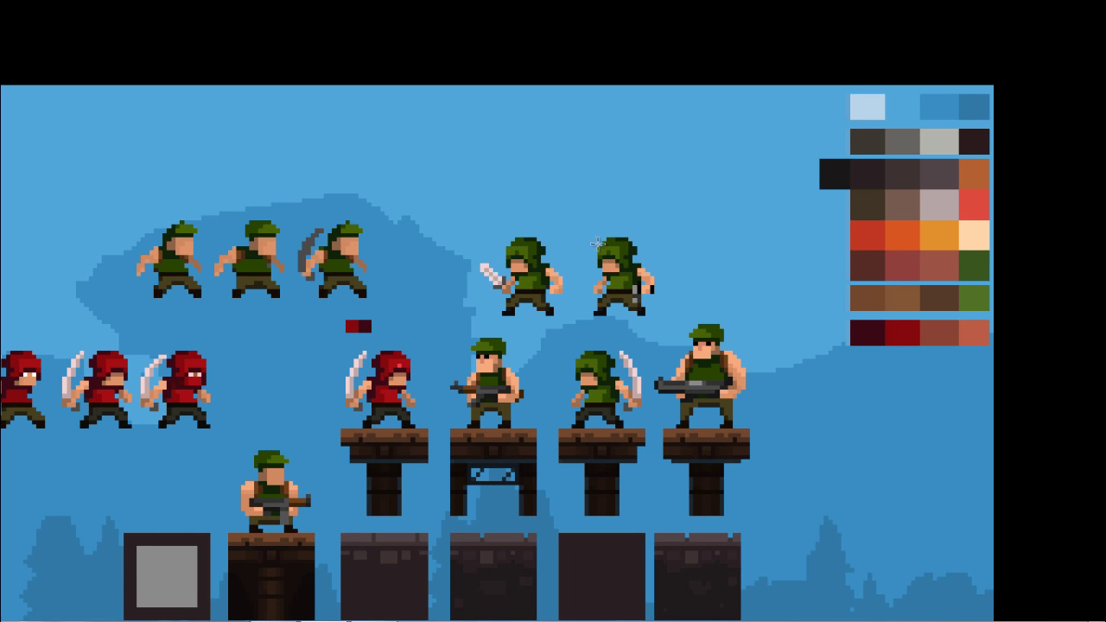
Select and delete the swordless copy soldier
{"action": "left_click_drag", "start_coordinate": [571, 224], "coordinate": [685, 318]}
{"action": "key", "text": "Delete"}
{"action": "key", "text": "ctrl+d"}
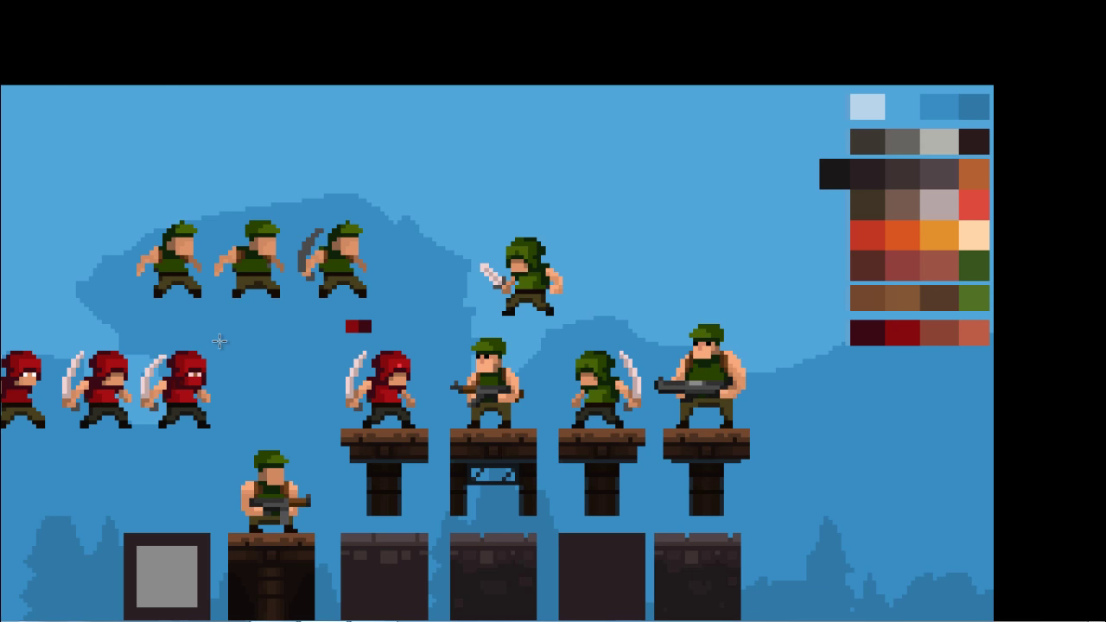
Place a horizontally mirrored copy of the third red ninja beside the sword soldier
{"action": "left_click_drag", "start_coordinate": [227, 334], "coordinate": [142, 447]}
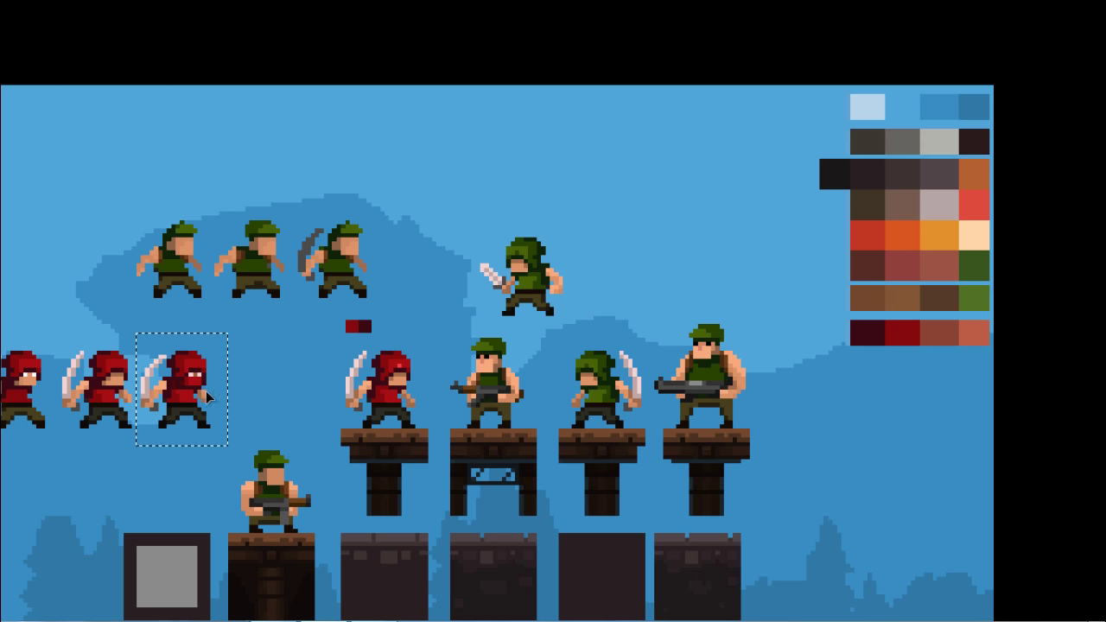
{"action": "left_click_drag", "start_coordinate": [188, 402], "coordinate": [626, 290]}
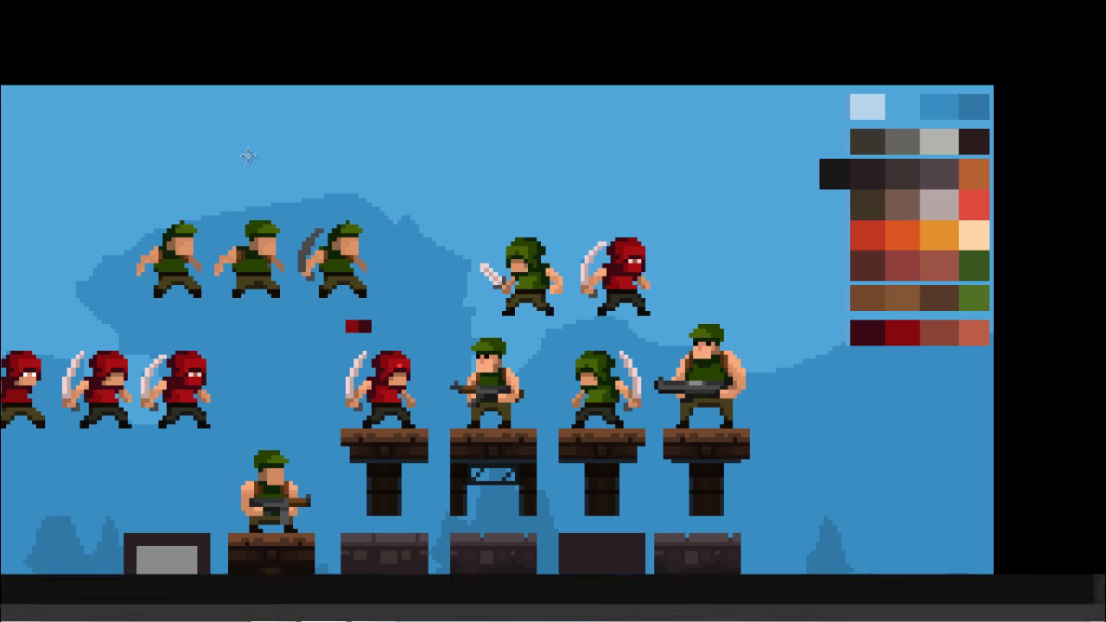
{"action": "key", "text": "f"}
{"action": "left_click", "coordinate": [111, 11]}
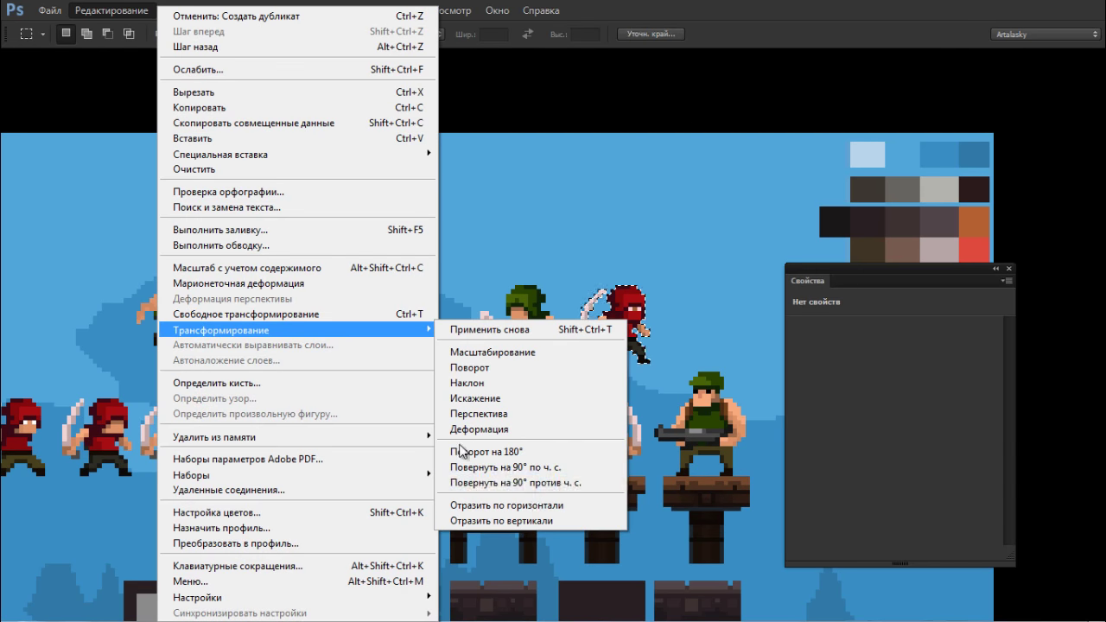
{"action": "left_click", "coordinate": [527, 505]}
{"action": "key", "text": "f"}
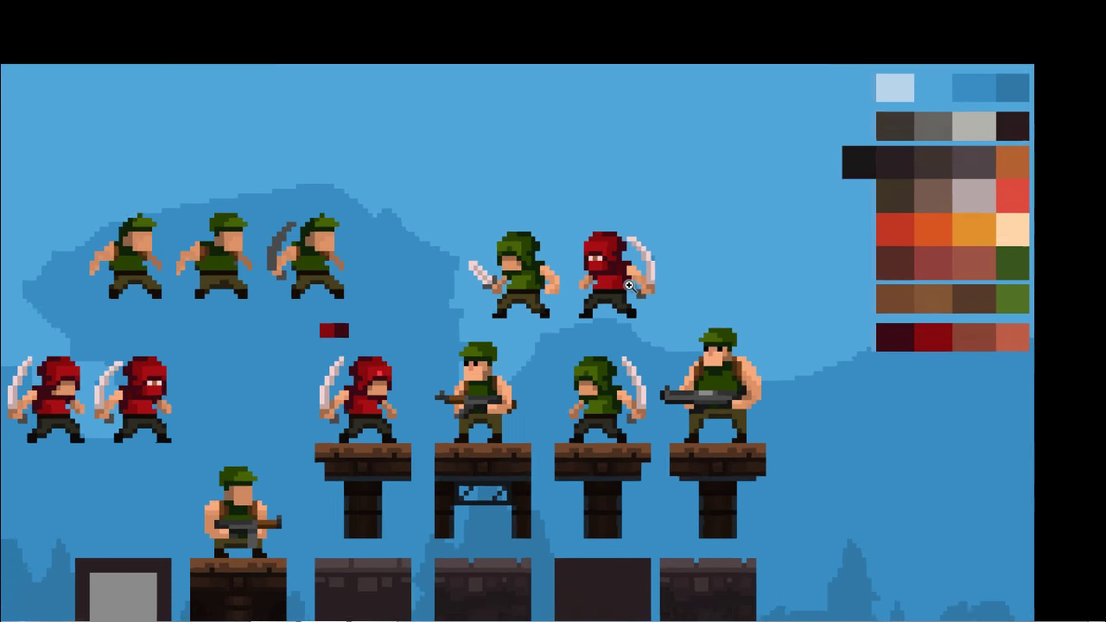
Fill the ninja copy's red hood with green and touch up its face colours
{"action": "left_click", "coordinate": [629, 287]}
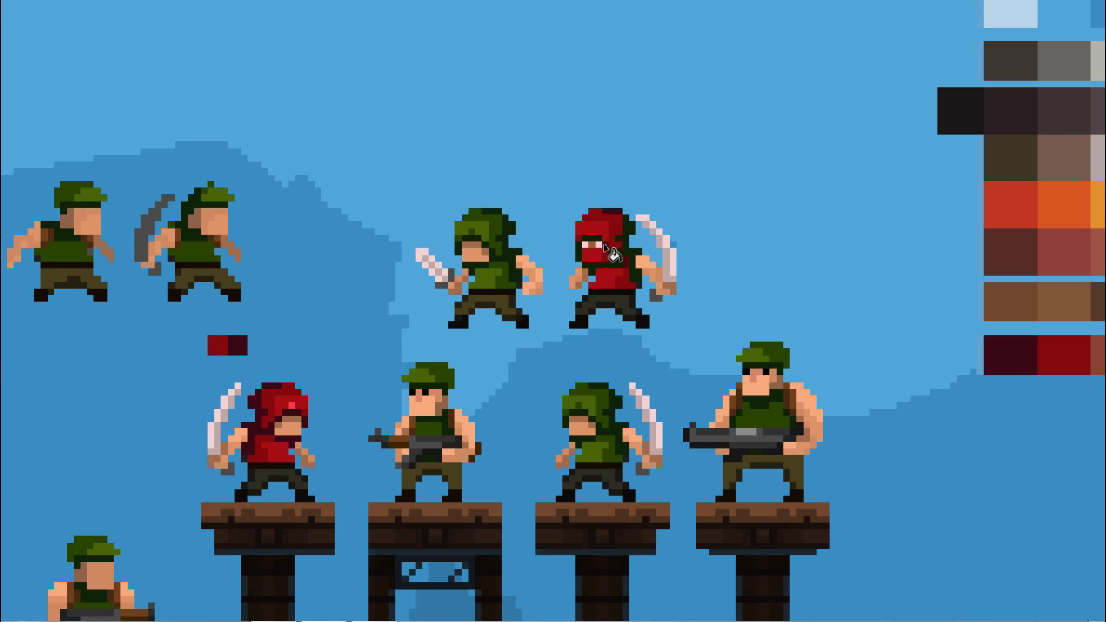
{"action": "left_click", "coordinate": [618, 218]}
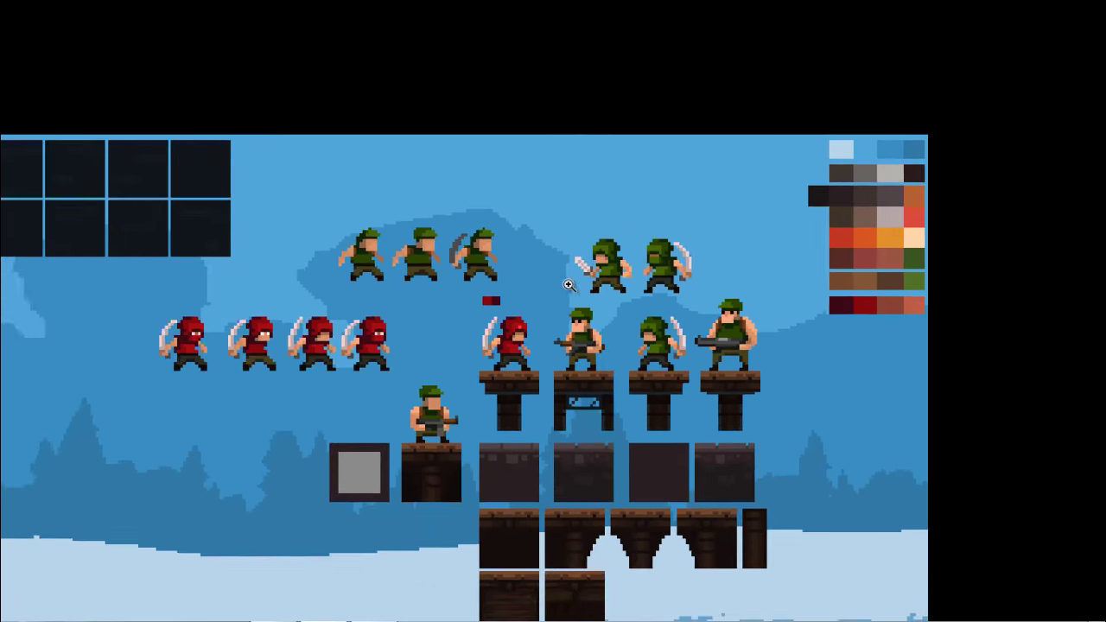
{"action": "left_click", "coordinate": [569, 285]}
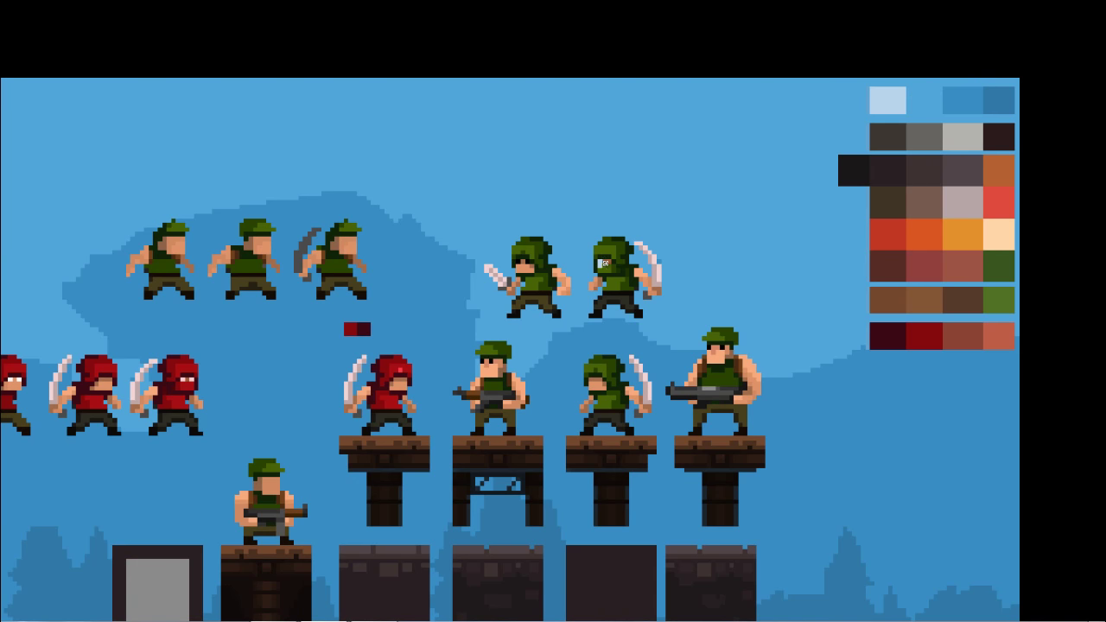
{"action": "left_click_drag", "start_coordinate": [611, 264], "coordinate": [605, 270]}
Erase the knife blade from the masked hooded soldier
{"action": "left_click_drag", "start_coordinate": [593, 281], "coordinate": [631, 285]}
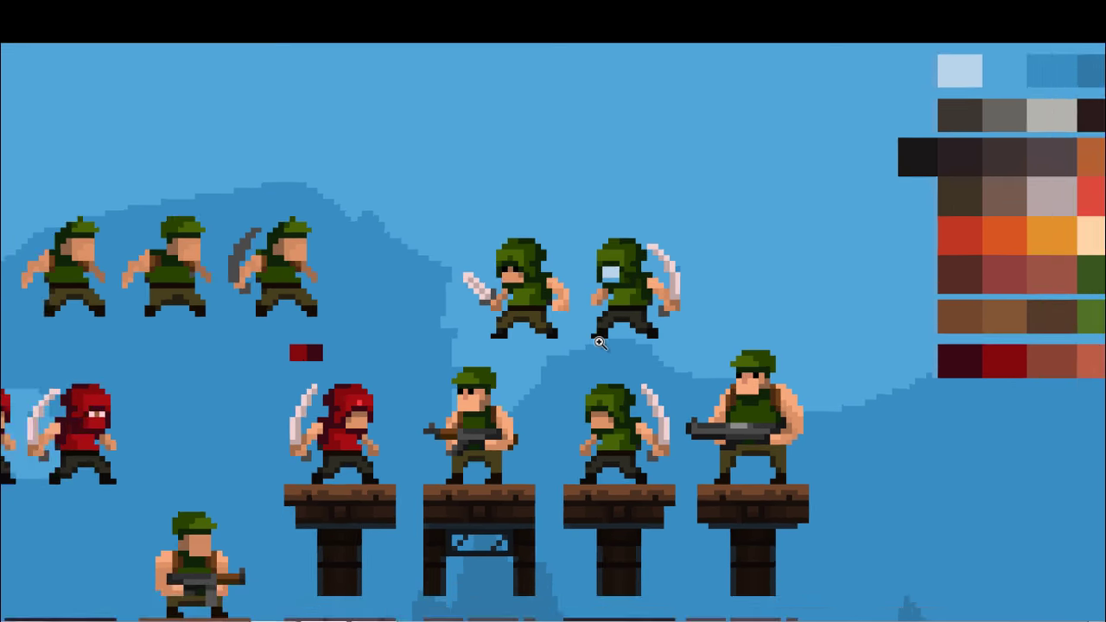
{"action": "left_click_drag", "start_coordinate": [637, 262], "coordinate": [591, 346]}
{"action": "left_click_drag", "start_coordinate": [578, 447], "coordinate": [638, 295]}
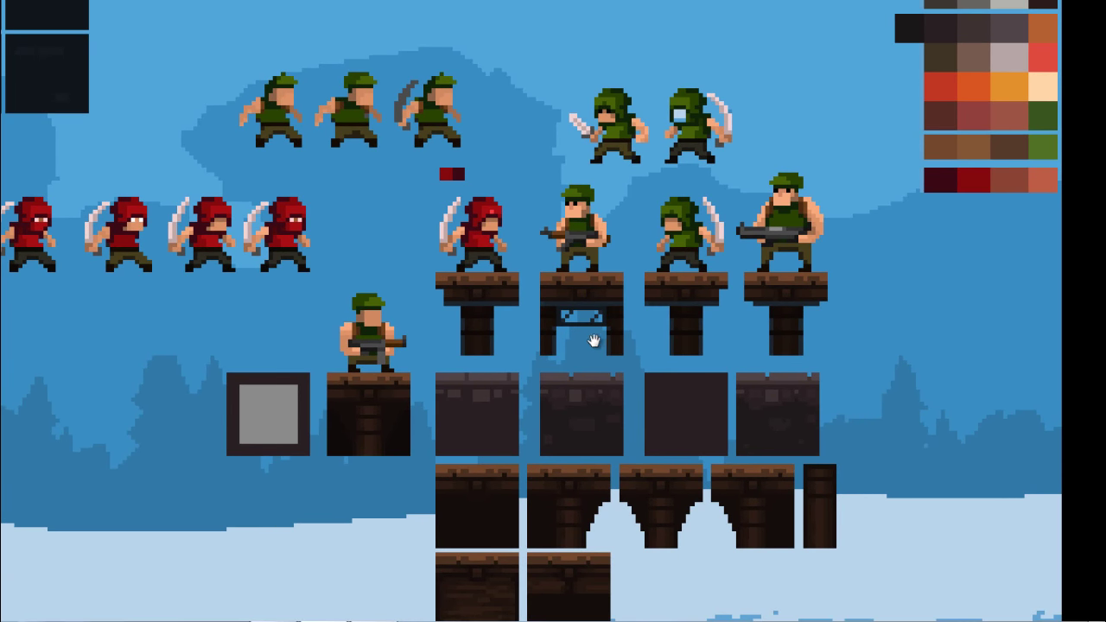
{"action": "left_click_drag", "start_coordinate": [578, 370], "coordinate": [623, 324]}
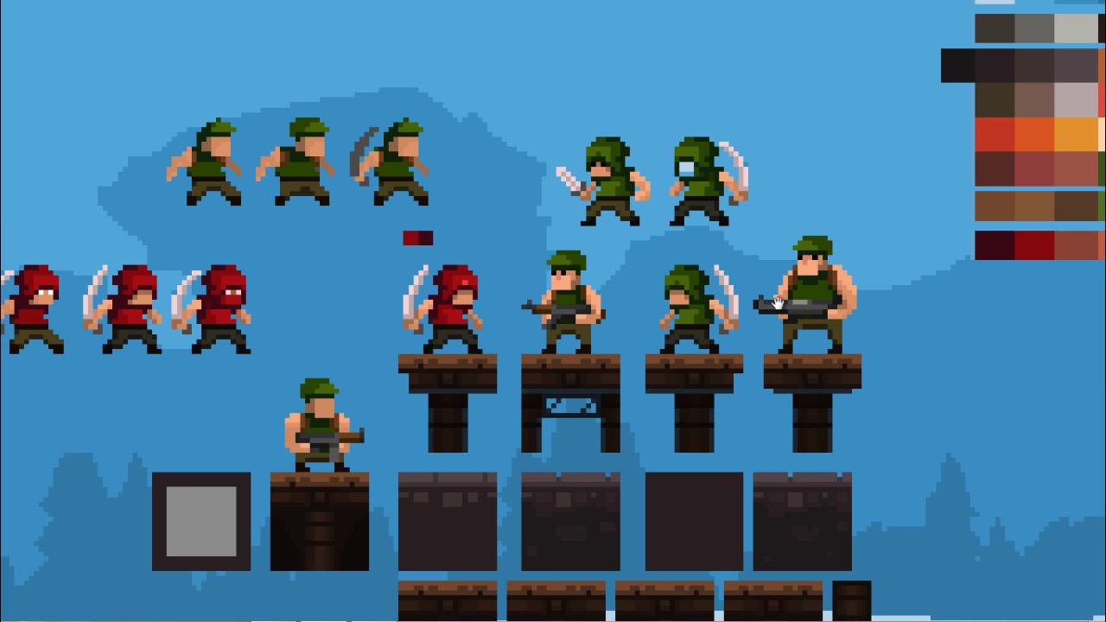
{"action": "scroll", "coordinate": [778, 302], "scroll_direction": "down", "scroll_amount": 1}
{"action": "scroll", "coordinate": [778, 286], "scroll_direction": "down", "scroll_amount": 1}
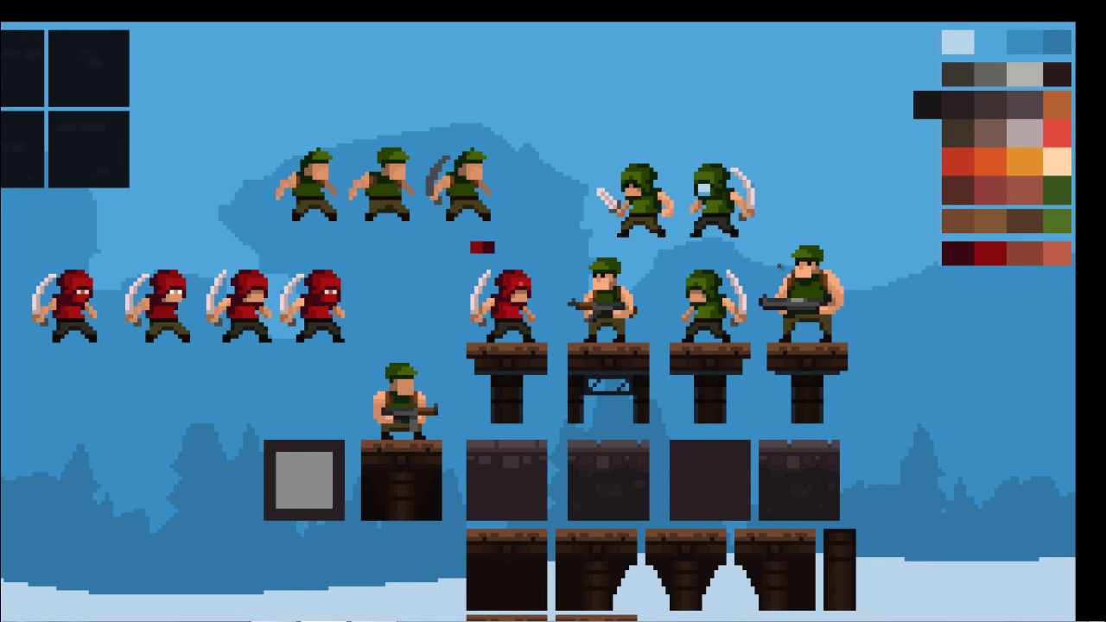
{"action": "scroll", "coordinate": [765, 182], "scroll_direction": "down", "scroll_amount": 1}
{"action": "scroll", "coordinate": [765, 182], "scroll_direction": "up", "scroll_amount": 2}
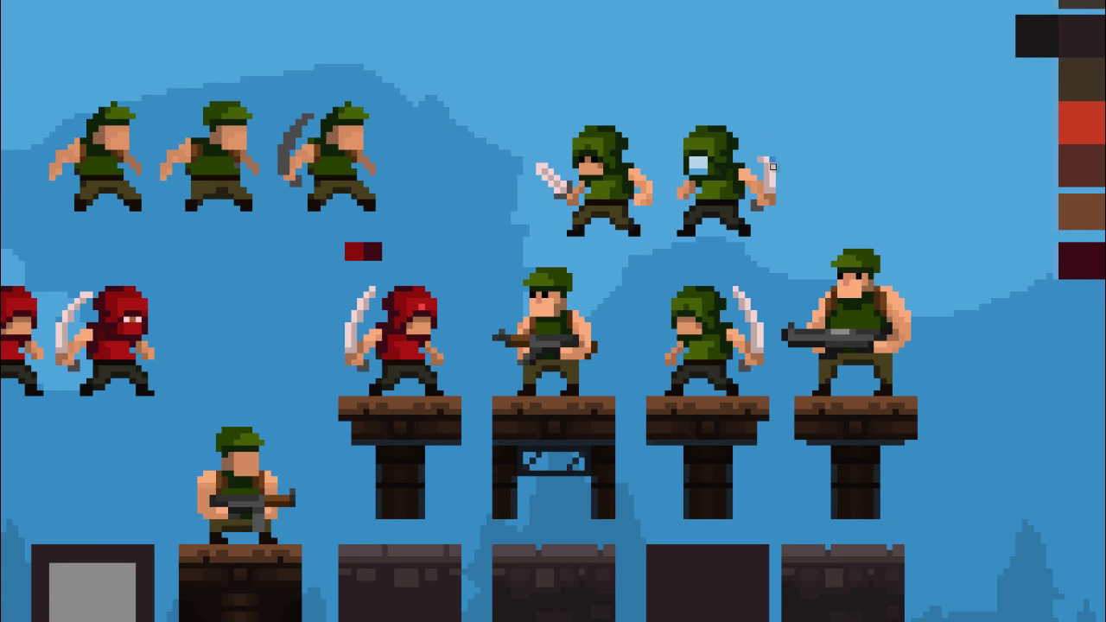
{"action": "mouse_move", "coordinate": [773, 167]}
{"action": "left_mouse_down"}
{"action": "mouse_move", "coordinate": [775, 197]}
{"action": "mouse_move", "coordinate": [759, 208]}
{"action": "left_mouse_up"}
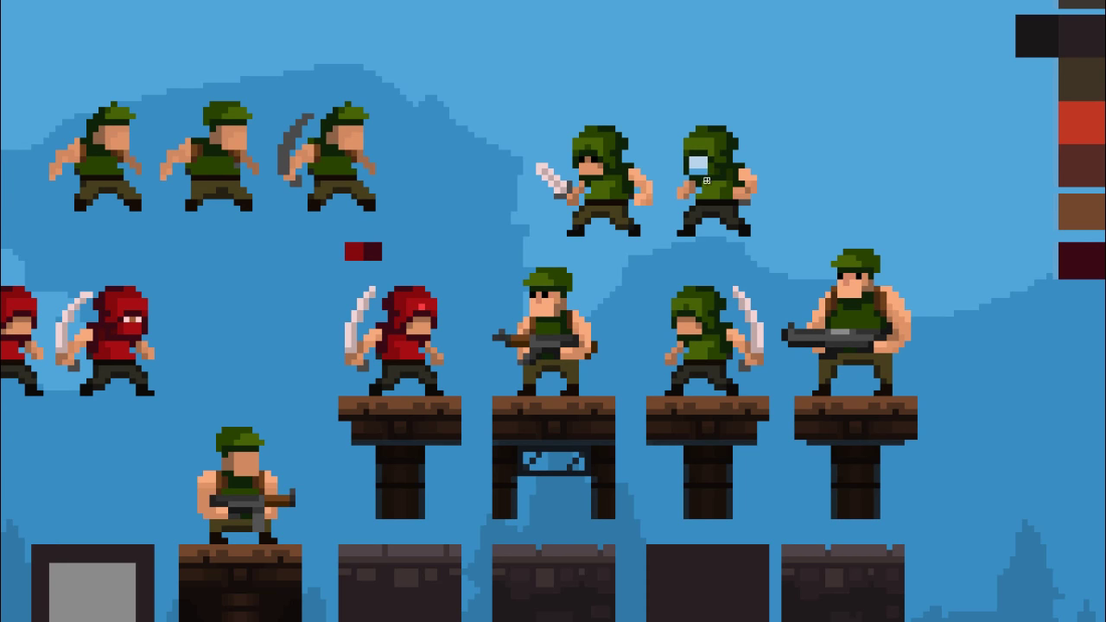
Duplicate the masked soldier to the right and paint a long dark rifle on the copy
{"action": "left_click_drag", "start_coordinate": [732, 184], "coordinate": [676, 182]}
{"action": "key", "text": "ctrl+z"}
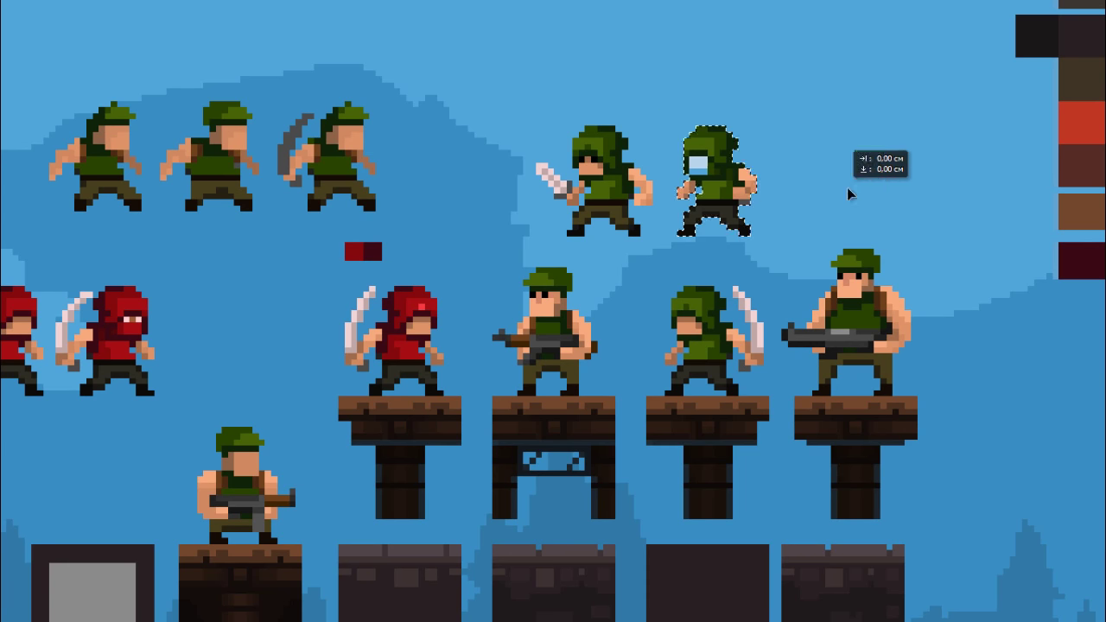
{"action": "key", "text": "ctrl+v"}
{"action": "left_click_drag", "start_coordinate": [856, 184], "coordinate": [913, 183]}
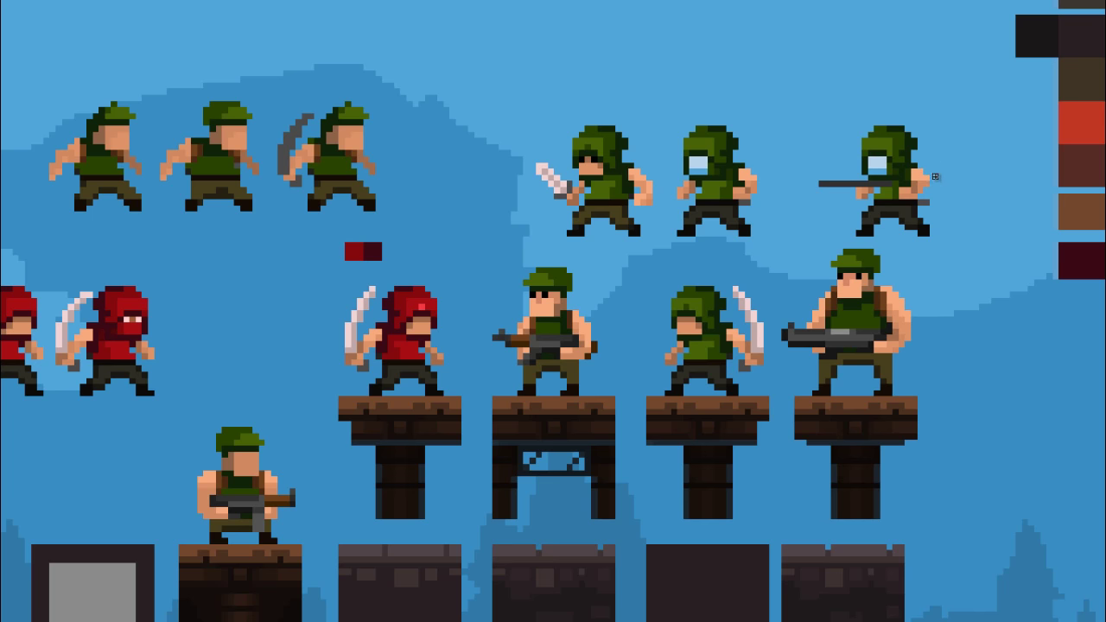
{"action": "scroll", "coordinate": [910, 231], "scroll_direction": "down", "scroll_amount": 1}
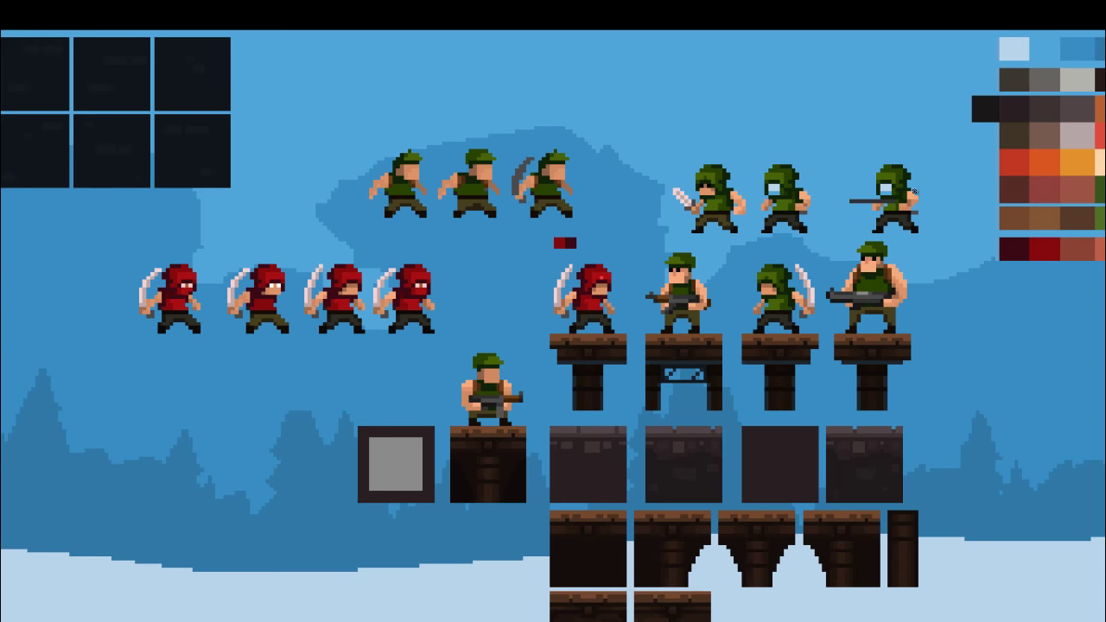
{"action": "scroll", "coordinate": [914, 192], "scroll_direction": "up", "scroll_amount": 1}
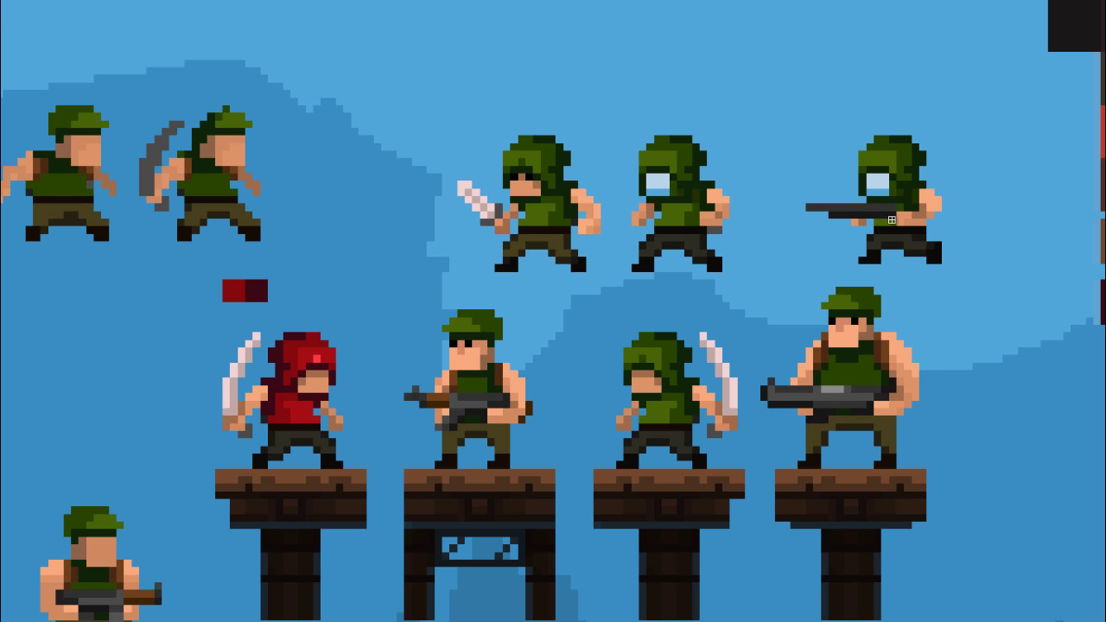
Paint the rifleman's visor and face dark green with a skin-toned patch
{"action": "left_click_drag", "start_coordinate": [800, 139], "coordinate": [960, 260]}
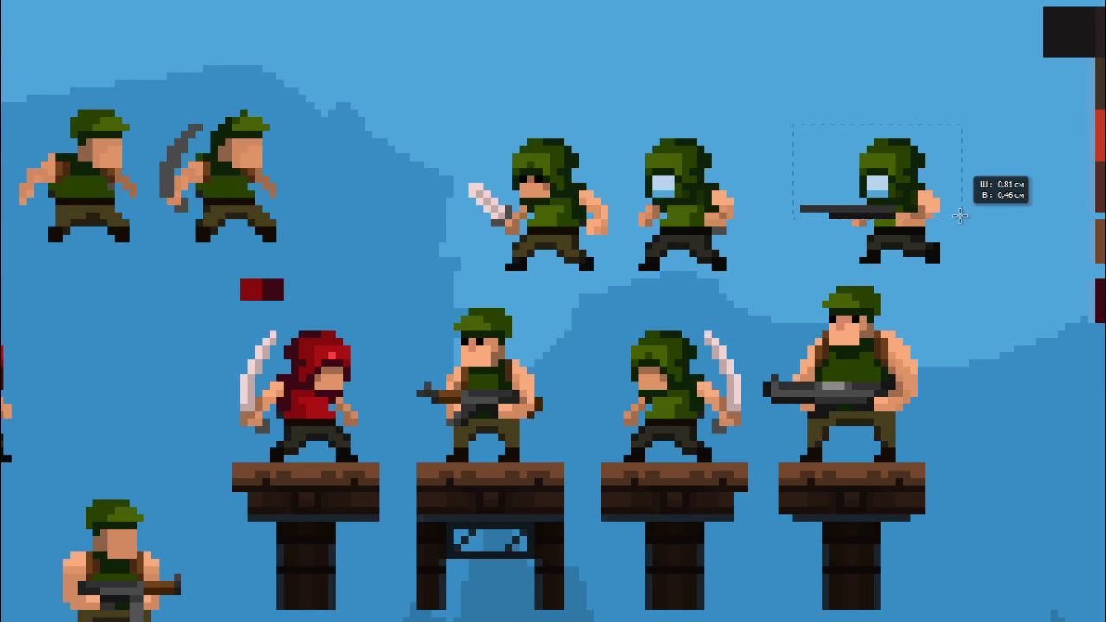
{"action": "left_click", "coordinate": [942, 173]}
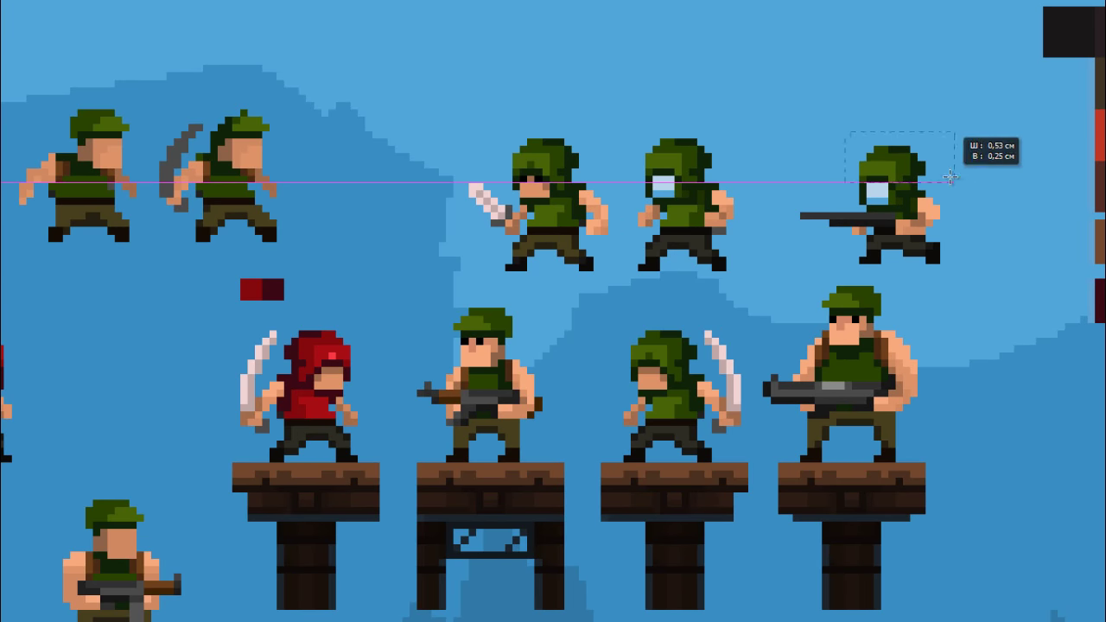
{"action": "key", "text": "ctrl+z"}
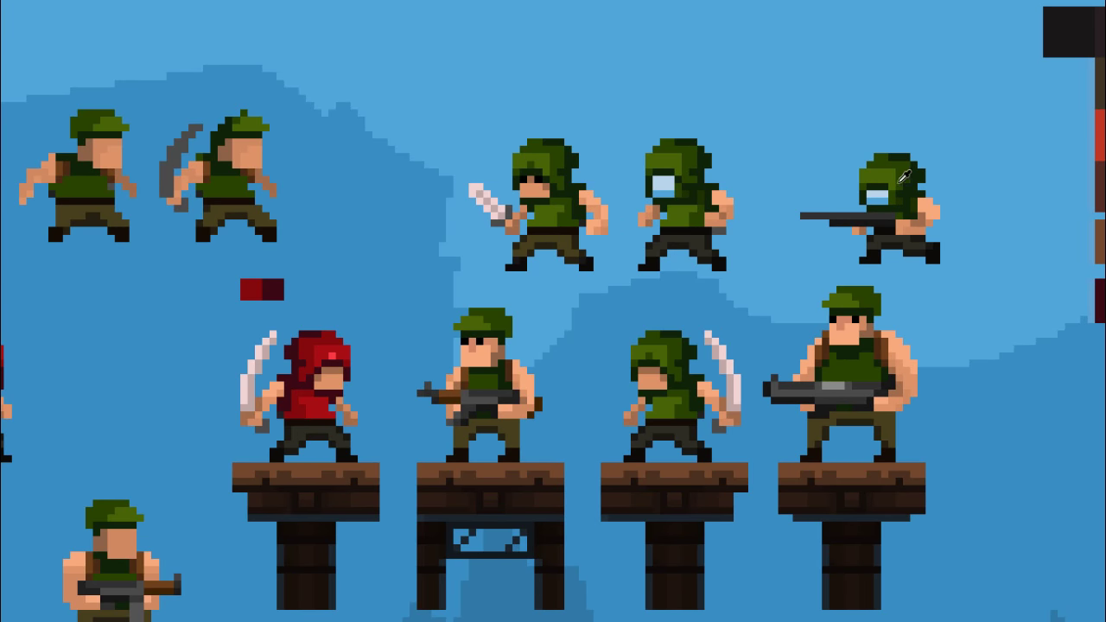
{"action": "left_click_drag", "start_coordinate": [869, 198], "coordinate": [904, 200]}
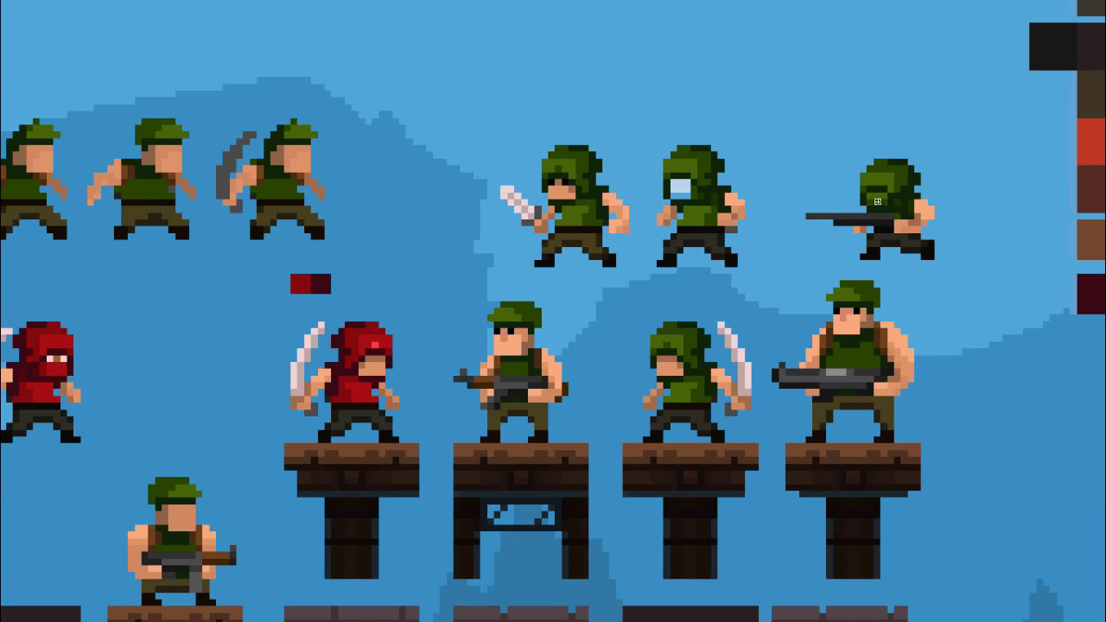
{"action": "left_click_drag", "start_coordinate": [876, 196], "coordinate": [884, 198]}
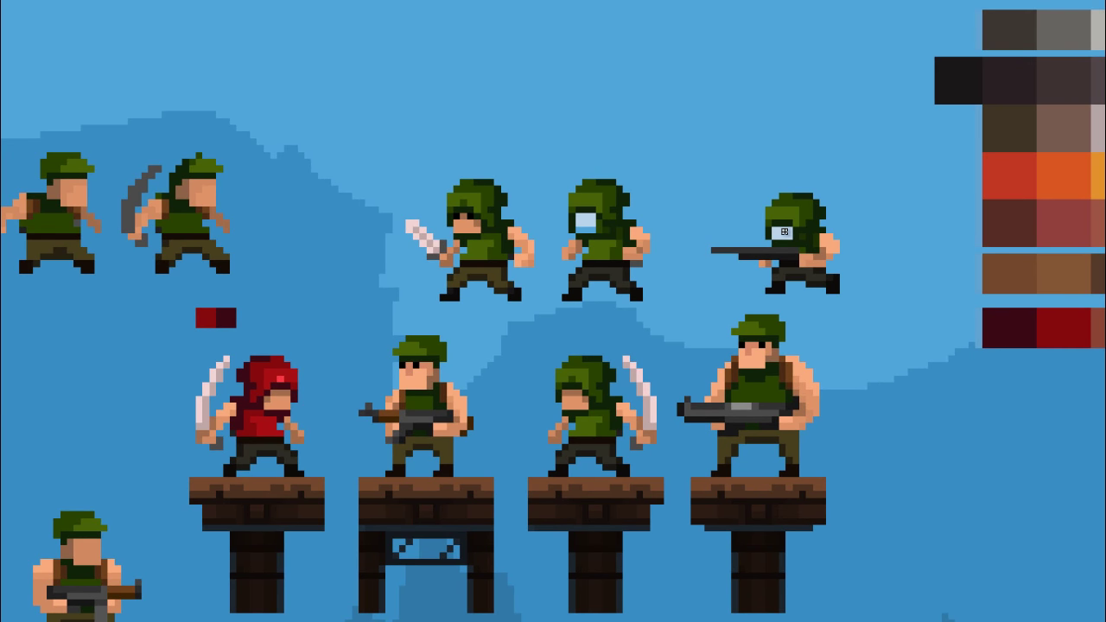
Darken the rifleman's hood by lowering its saturation in Hue/Saturation
{"action": "left_click_drag", "start_coordinate": [762, 189], "coordinate": [828, 227]}
{"action": "key", "text": "ctrl+u"}
{"action": "left_click_drag", "start_coordinate": [951, 299], "coordinate": [932, 299]}
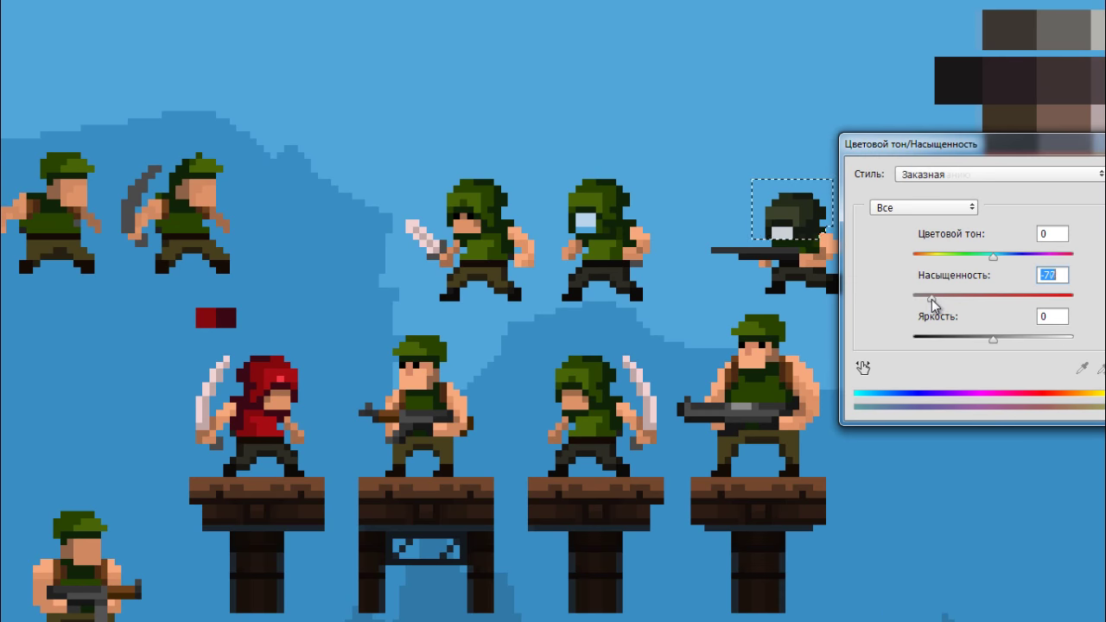
{"action": "key", "text": "Return"}
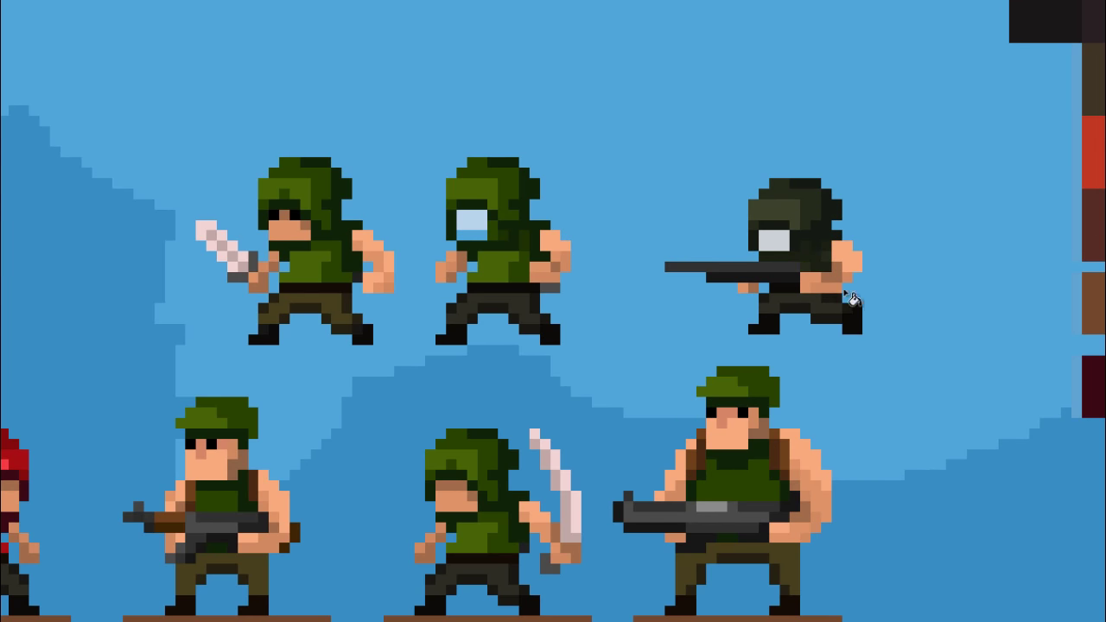
{"action": "left_click", "coordinate": [800, 239], "text": "alt"}
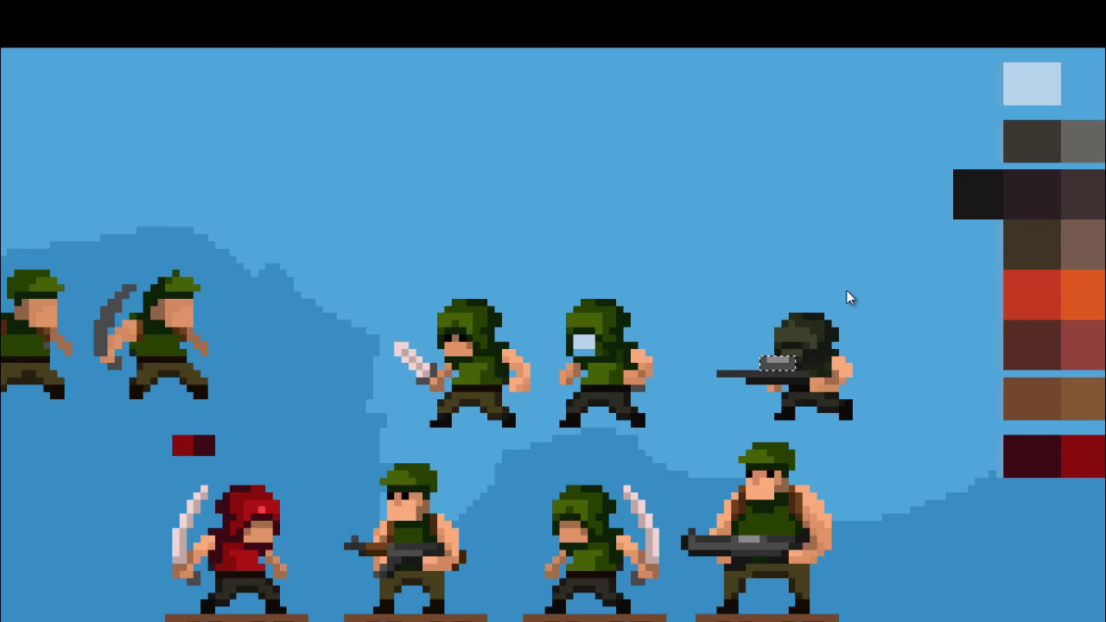
Recolour the rifle scope with Hue/Saturation, first red, then shifting toward blue
{"action": "key", "text": "ctrl+u"}
{"action": "left_click", "coordinate": [501, 230]}
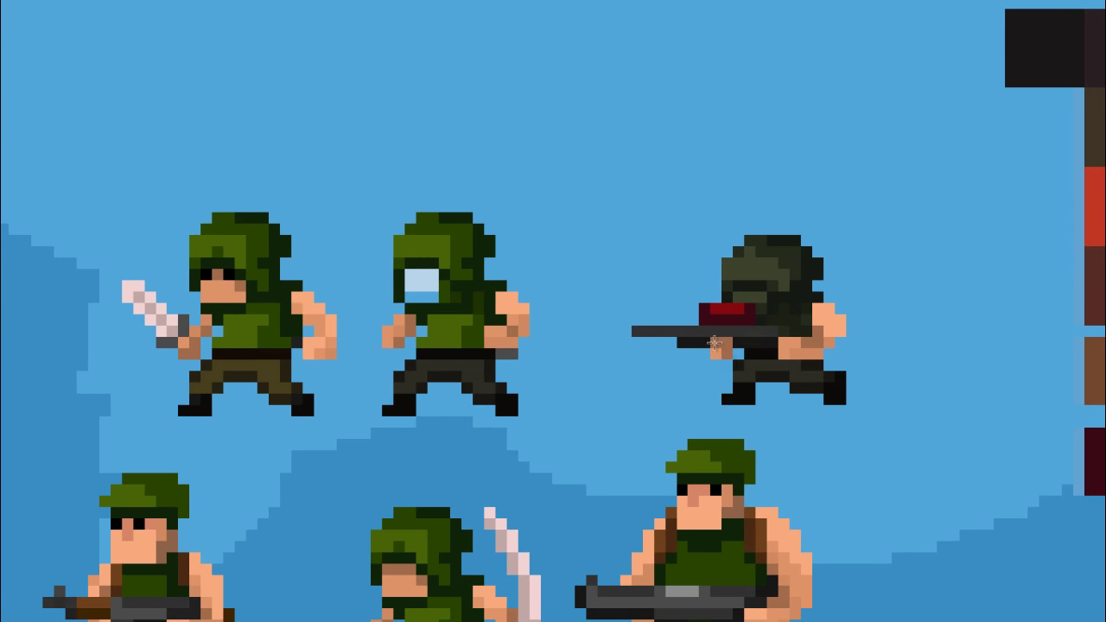
{"action": "right_click", "coordinate": [712, 321]}
{"action": "key", "text": "Escape"}
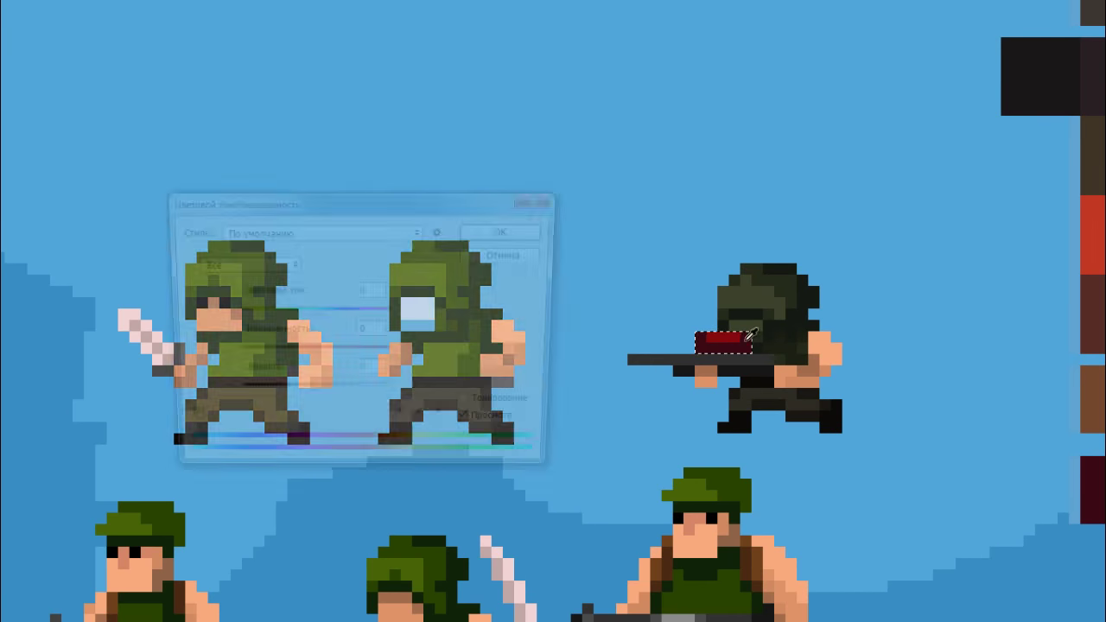
{"action": "key", "text": "ctrl+u"}
{"action": "left_click_drag", "start_coordinate": [312, 311], "coordinate": [241, 311]}
{"action": "key", "text": "Return"}
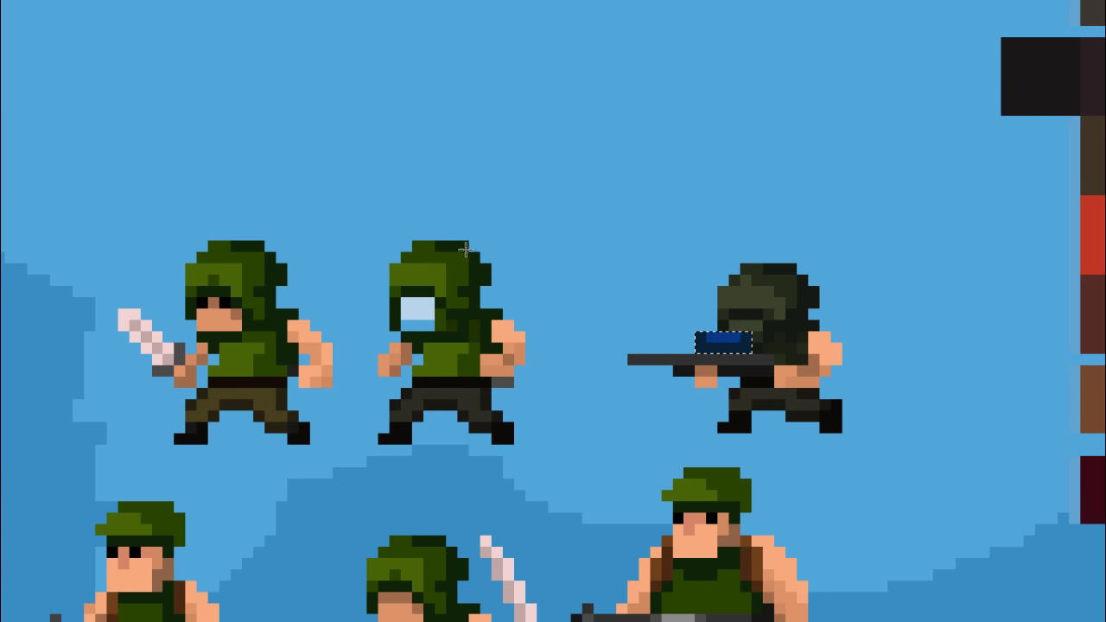
Shift the scope's hue further until it turns green
{"action": "key", "text": "ctrl+u"}
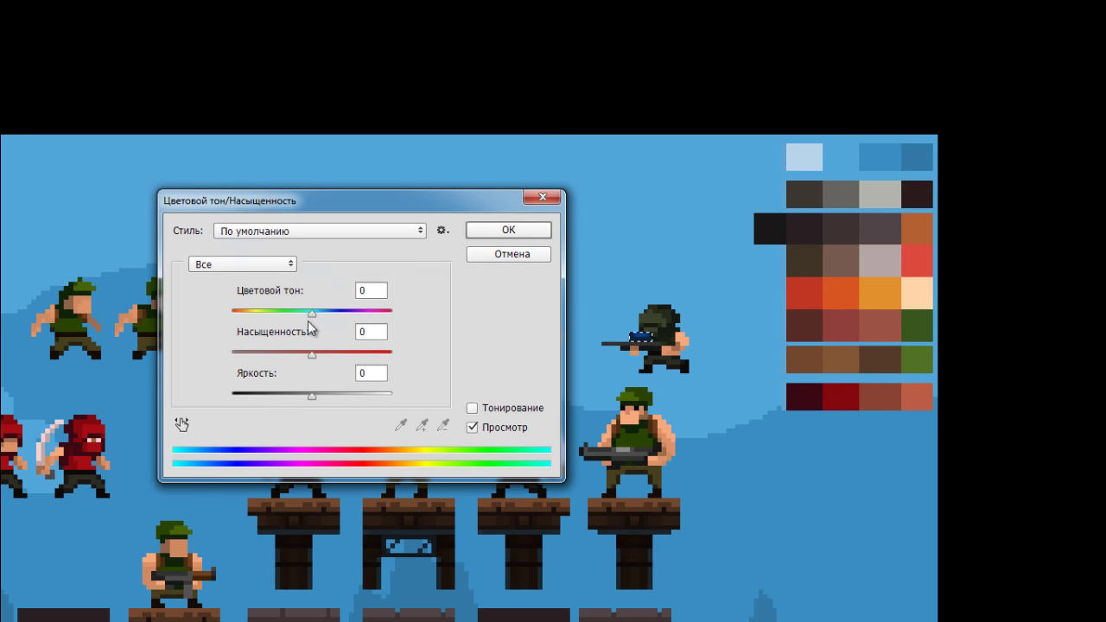
{"action": "left_click_drag", "start_coordinate": [306, 316], "coordinate": [254, 314]}
{"action": "key", "text": "Return"}
{"action": "key", "text": "ctrl+u"}
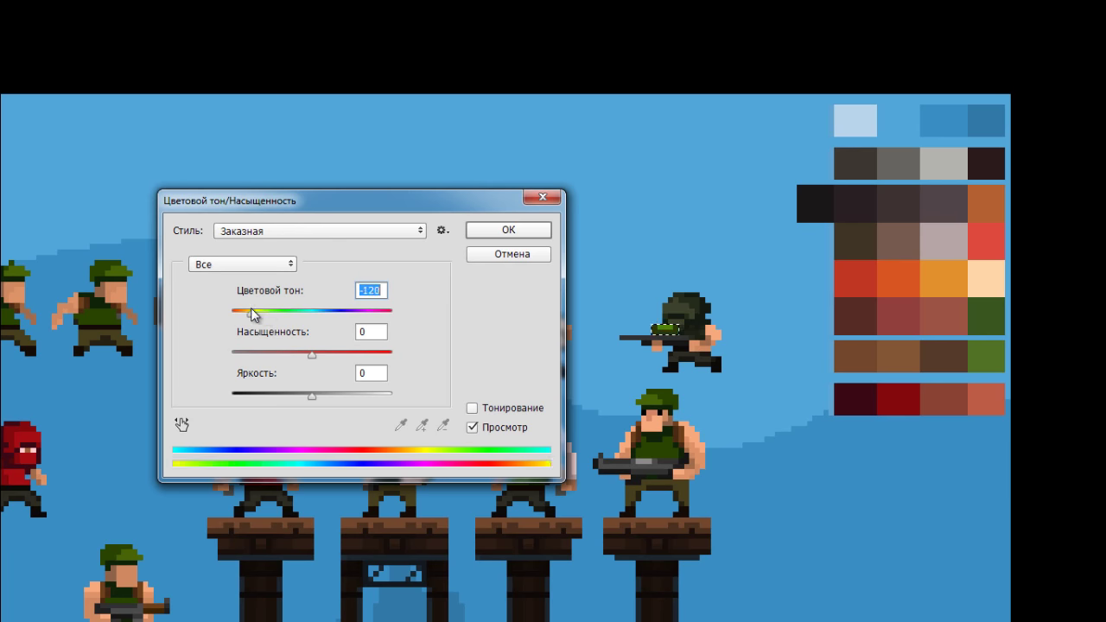
{"action": "key", "text": "Return"}
{"action": "scroll", "coordinate": [664, 315], "scroll_direction": "down", "scroll_amount": 1}
{"action": "scroll", "coordinate": [691, 320], "scroll_direction": "up", "scroll_amount": 1}
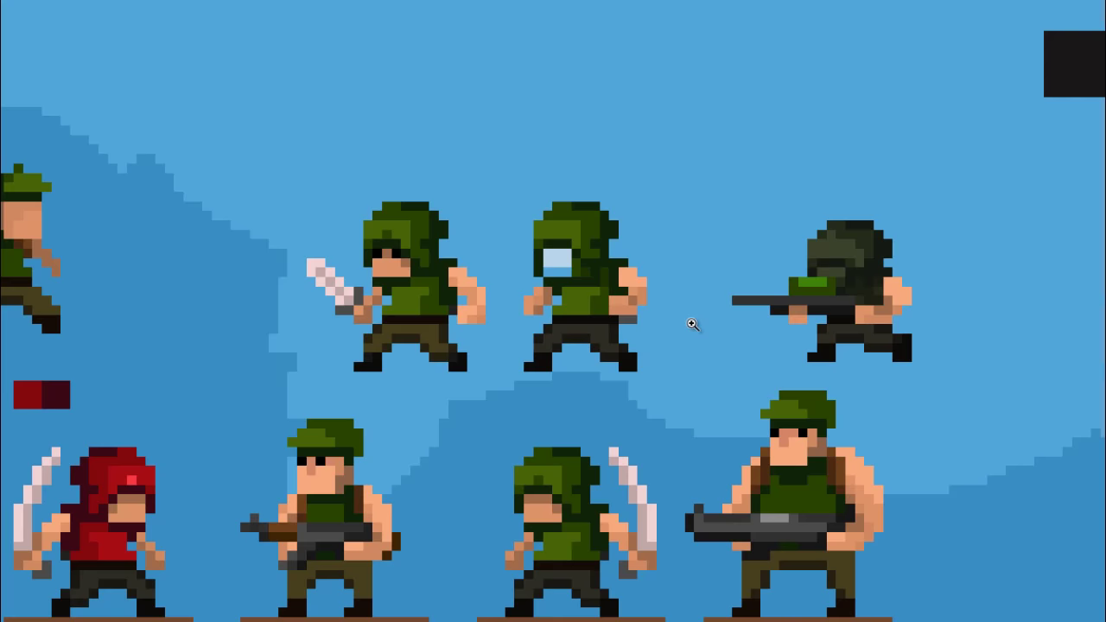
{"action": "scroll", "coordinate": [692, 319], "scroll_direction": "down", "scroll_amount": 2}
{"action": "scroll", "coordinate": [774, 306], "scroll_direction": "up", "scroll_amount": 1}
{"action": "scroll", "coordinate": [774, 306], "scroll_direction": "up", "scroll_amount": 1}
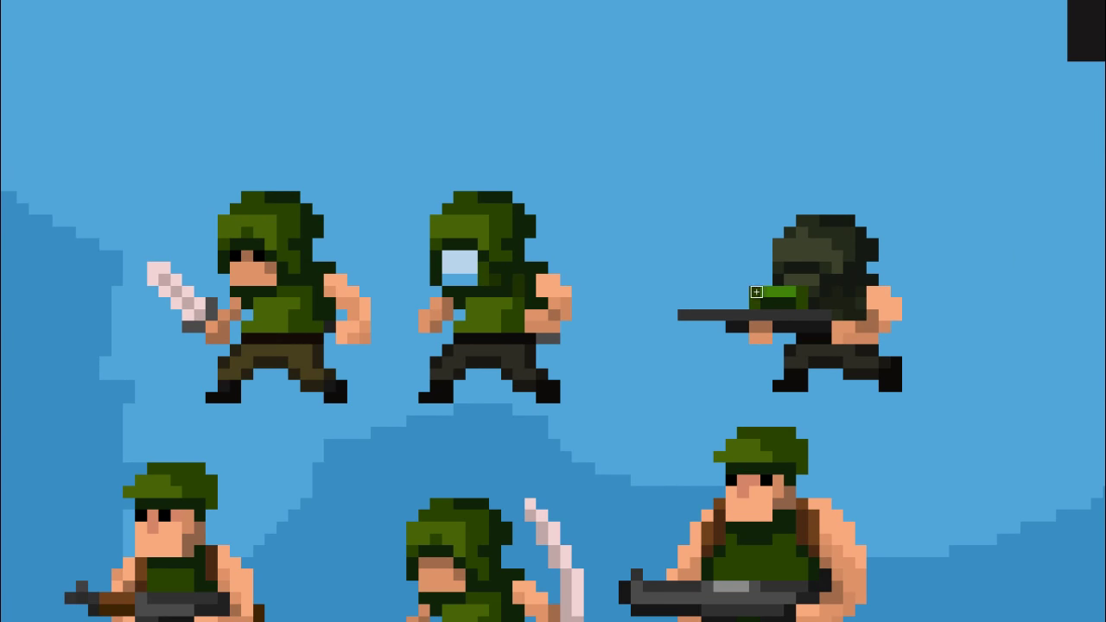
{"action": "scroll", "coordinate": [757, 292], "scroll_direction": "down", "scroll_amount": 2}
{"action": "scroll", "coordinate": [704, 367], "scroll_direction": "up", "scroll_amount": 1}
Move the dark sniper beside the gunner and the knife-wielding hooded soldier to the lower row
{"action": "scroll", "coordinate": [734, 319], "scroll_direction": "up", "scroll_amount": 1}
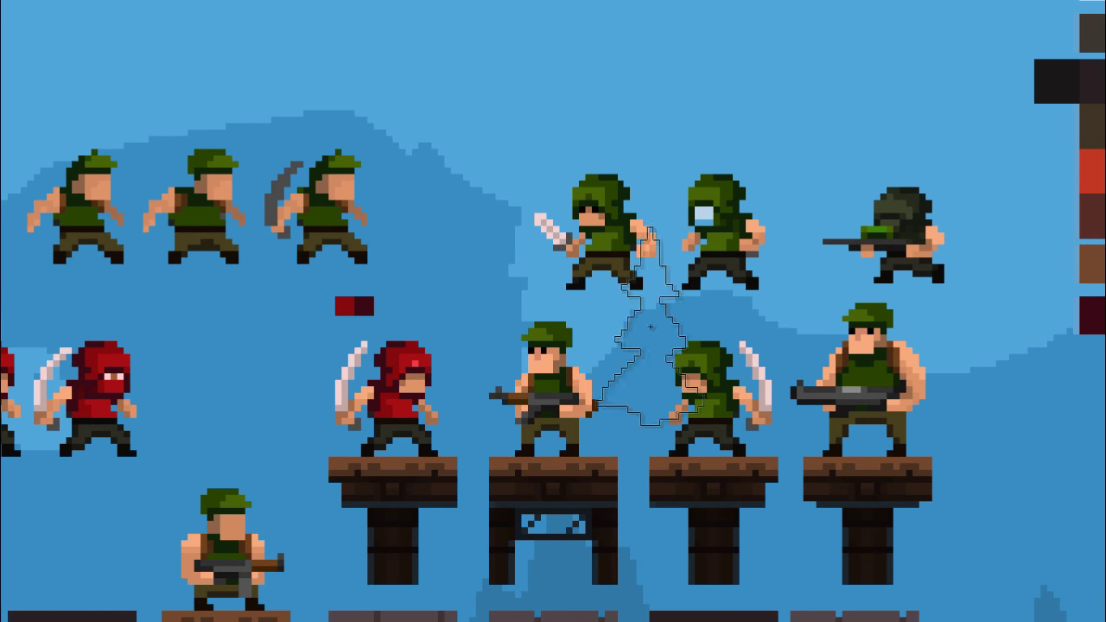
{"action": "left_click_drag", "start_coordinate": [782, 288], "coordinate": [593, 258]}
{"action": "left_click_drag", "start_coordinate": [717, 217], "coordinate": [875, 394]}
{"action": "left_click_drag", "start_coordinate": [530, 209], "coordinate": [644, 235]}
{"action": "left_click_drag", "start_coordinate": [644, 236], "coordinate": [546, 235]}
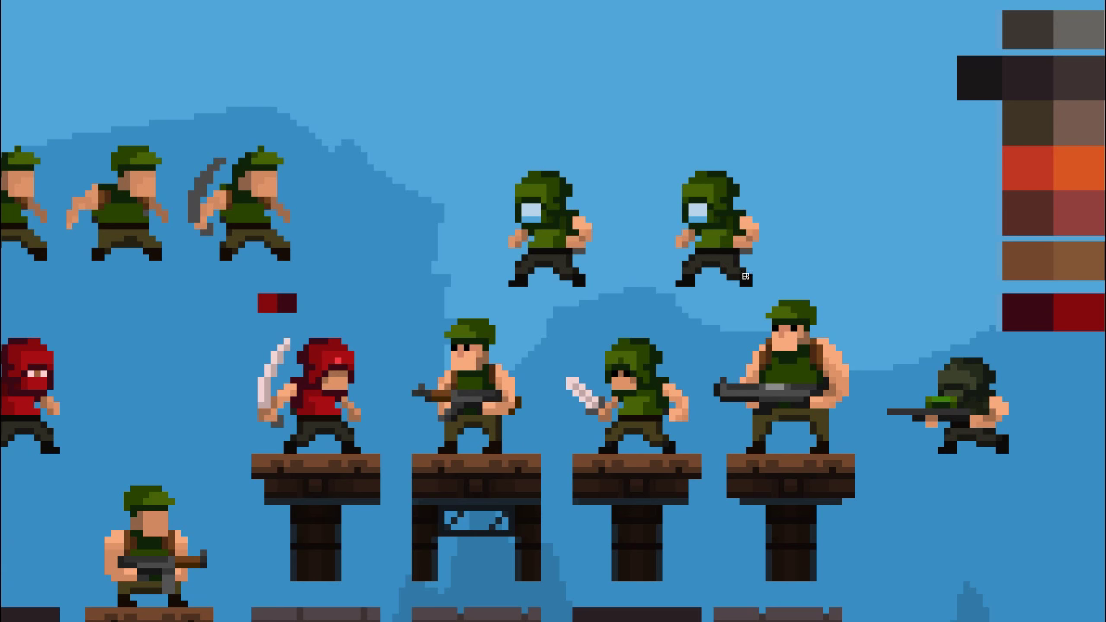
Delete the masked hooded soldier
{"action": "scroll", "coordinate": [745, 277], "scroll_direction": "up", "scroll_amount": 2}
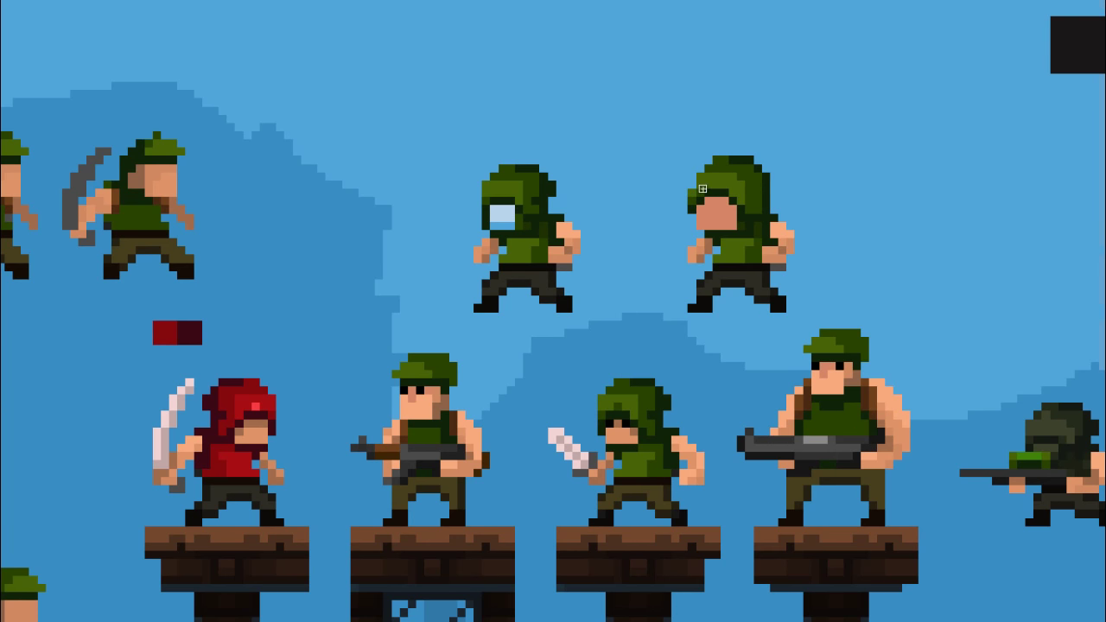
{"action": "scroll", "coordinate": [726, 183], "scroll_direction": "down", "scroll_amount": 1}
{"action": "scroll", "coordinate": [739, 186], "scroll_direction": "down", "scroll_amount": 2}
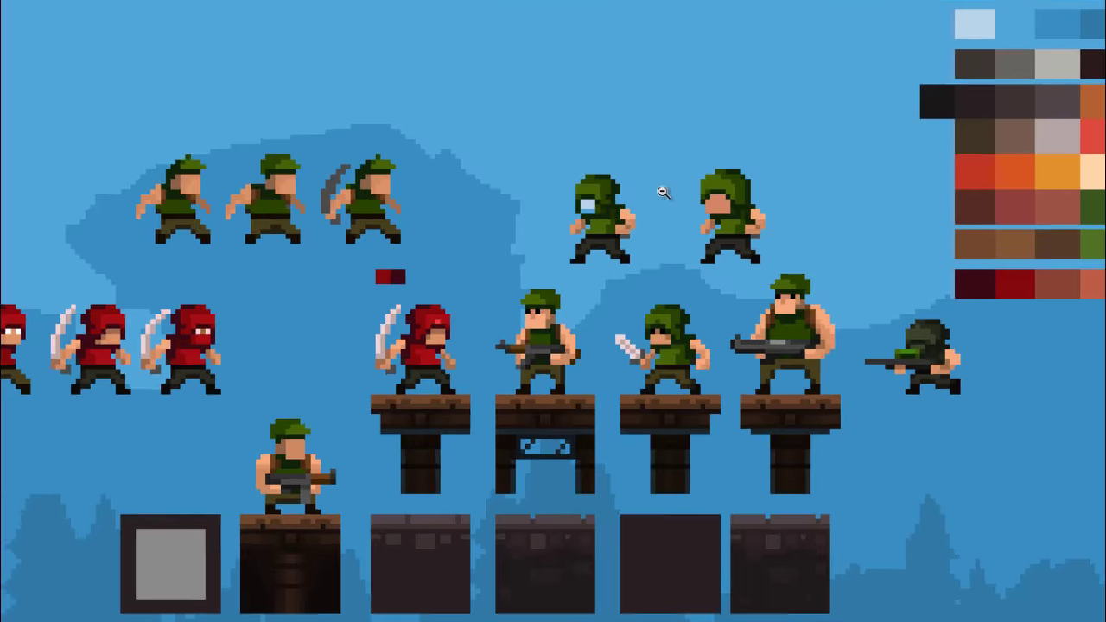
{"action": "scroll", "coordinate": [748, 208], "scroll_direction": "up", "scroll_amount": 4}
{"action": "scroll", "coordinate": [760, 232], "scroll_direction": "down", "scroll_amount": 4}
{"action": "scroll", "coordinate": [760, 232], "scroll_direction": "up", "scroll_amount": 1}
{"action": "scroll", "coordinate": [760, 231], "scroll_direction": "up", "scroll_amount": 2}
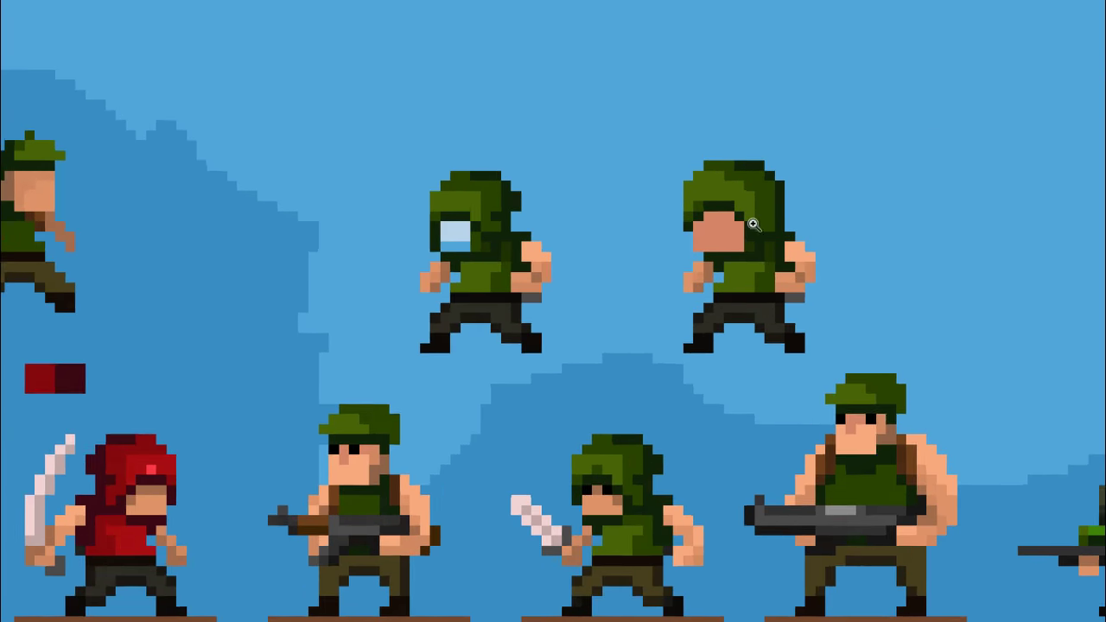
{"action": "scroll", "coordinate": [760, 231], "scroll_direction": "down", "scroll_amount": 2}
{"action": "left_click_drag", "start_coordinate": [550, 191], "coordinate": [645, 299]}
{"action": "key", "text": "Delete"}
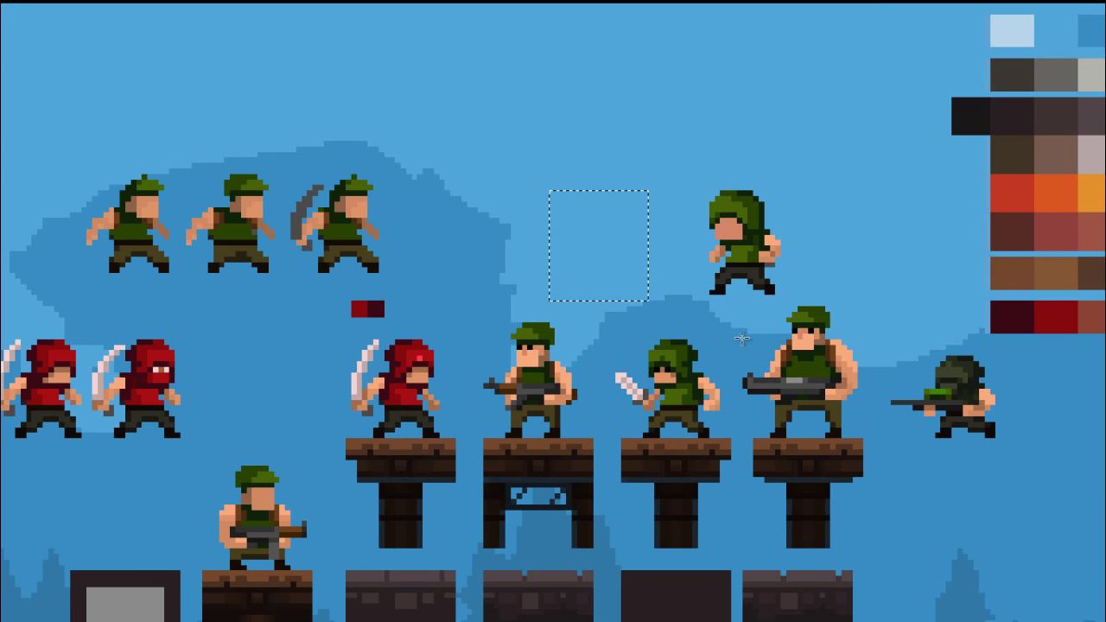
{"action": "key", "text": "ctrl+d"}
Copy the bare-faced hooded soldier into the emptied spot and fill the torso-leg gap
{"action": "left_click_drag", "start_coordinate": [687, 170], "coordinate": [797, 295]}
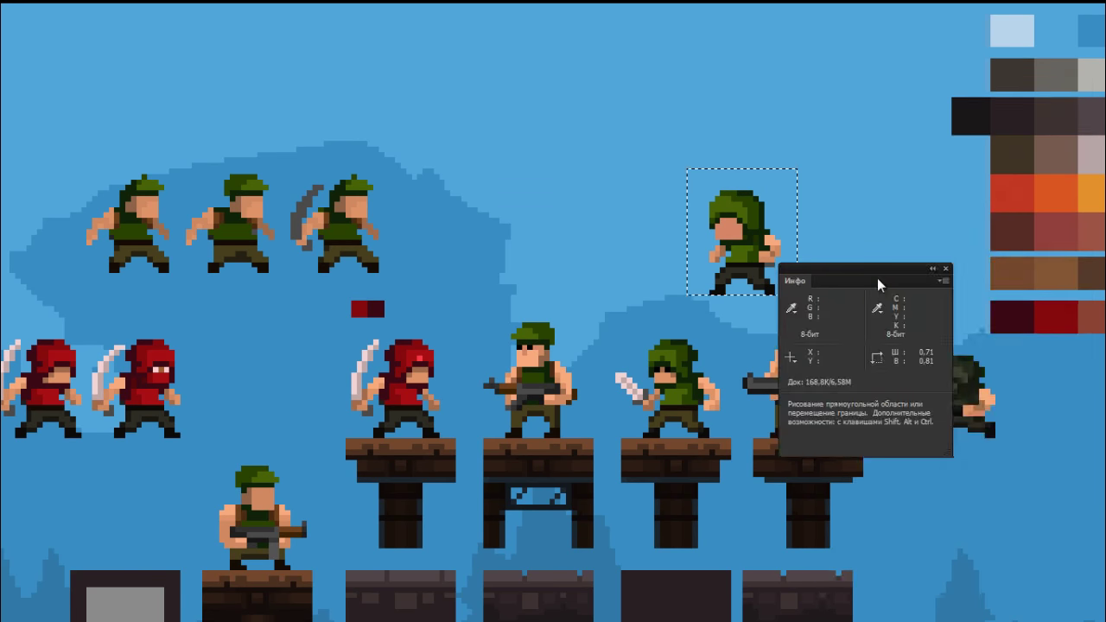
{"action": "left_click_drag", "start_coordinate": [752, 243], "coordinate": [579, 248]}
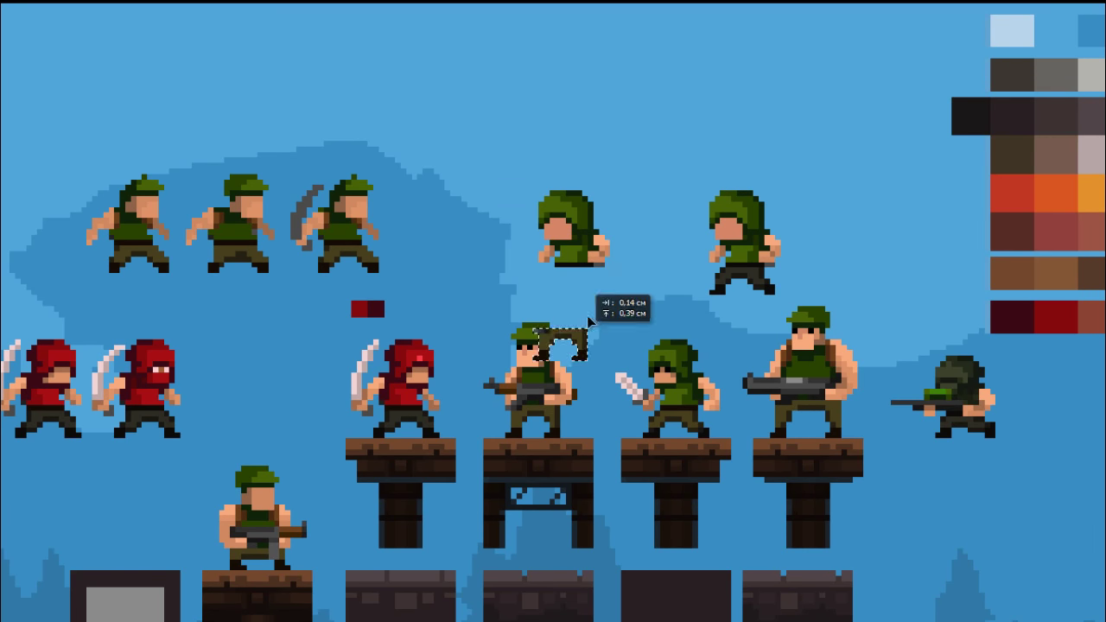
{"action": "scroll", "coordinate": [571, 268], "scroll_direction": "up", "scroll_amount": 2}
{"action": "left_click_drag", "start_coordinate": [528, 141], "coordinate": [528, 109]}
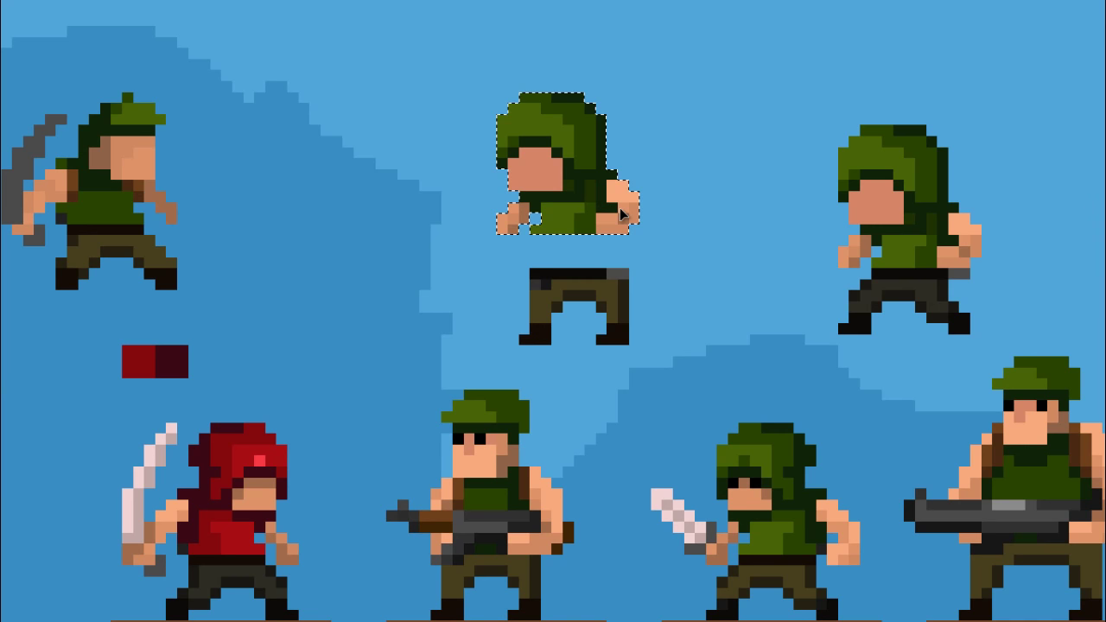
{"action": "left_click", "coordinate": [613, 276]}
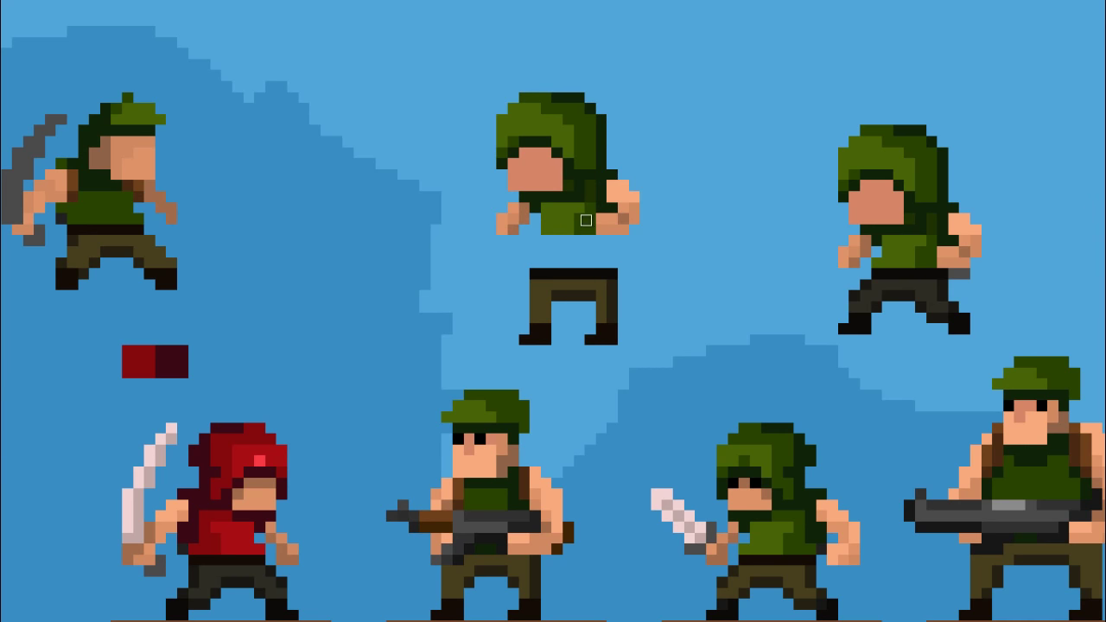
{"action": "left_click_drag", "start_coordinate": [586, 220], "coordinate": [596, 263]}
{"action": "left_click_drag", "start_coordinate": [607, 203], "coordinate": [545, 264]}
Shift the head and torso right, add skin pixels beside the face, and nudge the head
{"action": "scroll", "coordinate": [556, 153], "scroll_direction": "down", "scroll_amount": 1}
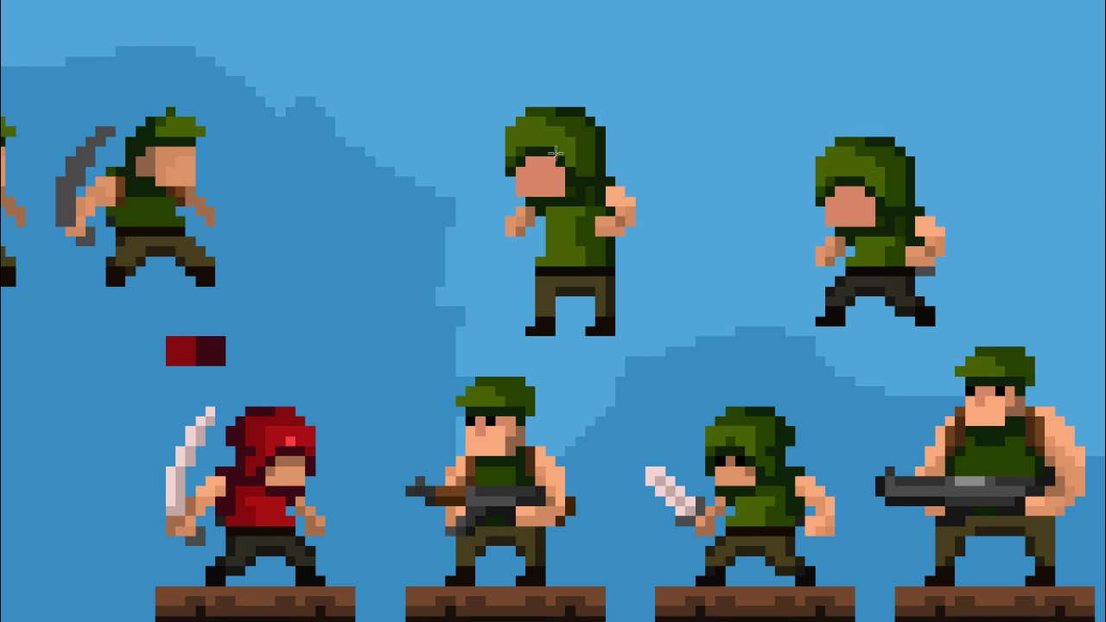
{"action": "mouse_move", "coordinate": [494, 95]}
{"action": "left_mouse_down"}
{"action": "mouse_move", "coordinate": [605, 207]}
{"action": "mouse_move", "coordinate": [598, 191]}
{"action": "left_mouse_up"}
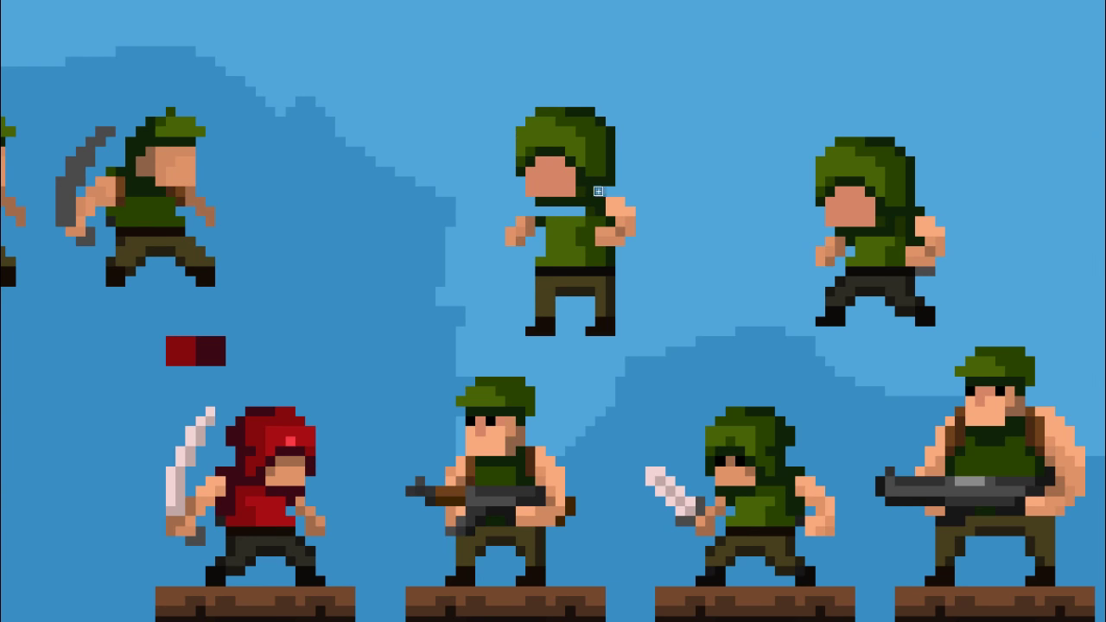
{"action": "scroll", "coordinate": [568, 242], "scroll_direction": "up", "scroll_amount": 1}
{"action": "left_click", "coordinate": [534, 161], "text": "ctrl"}
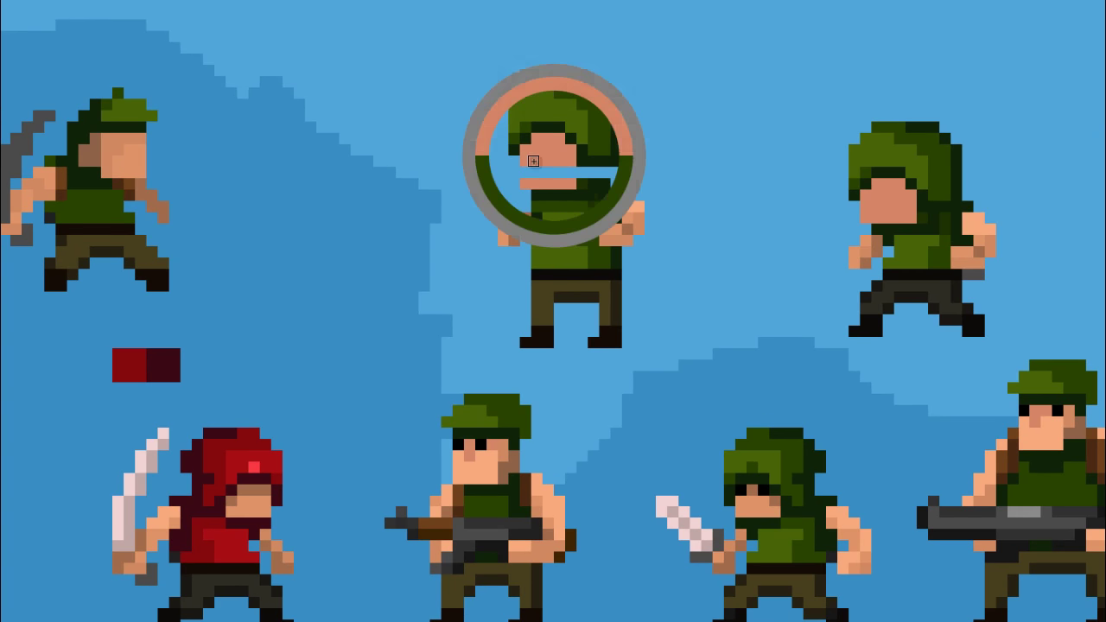
{"action": "left_click_drag", "start_coordinate": [574, 169], "coordinate": [596, 172]}
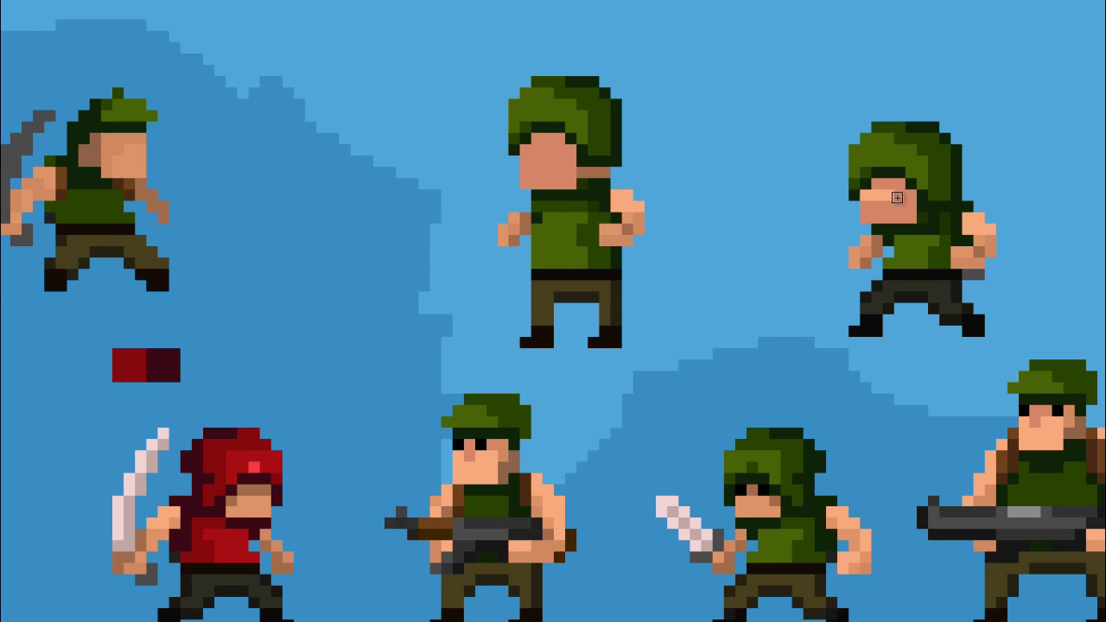
{"action": "scroll", "coordinate": [613, 259], "scroll_direction": "down", "scroll_amount": 2}
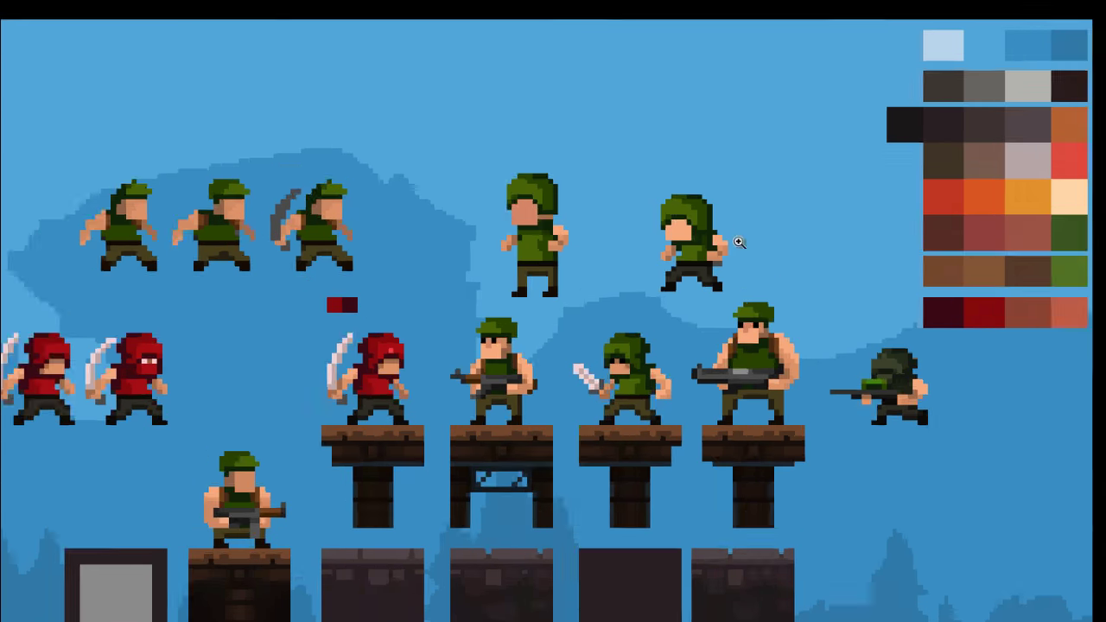
{"action": "scroll", "coordinate": [726, 242], "scroll_direction": "up", "scroll_amount": 1}
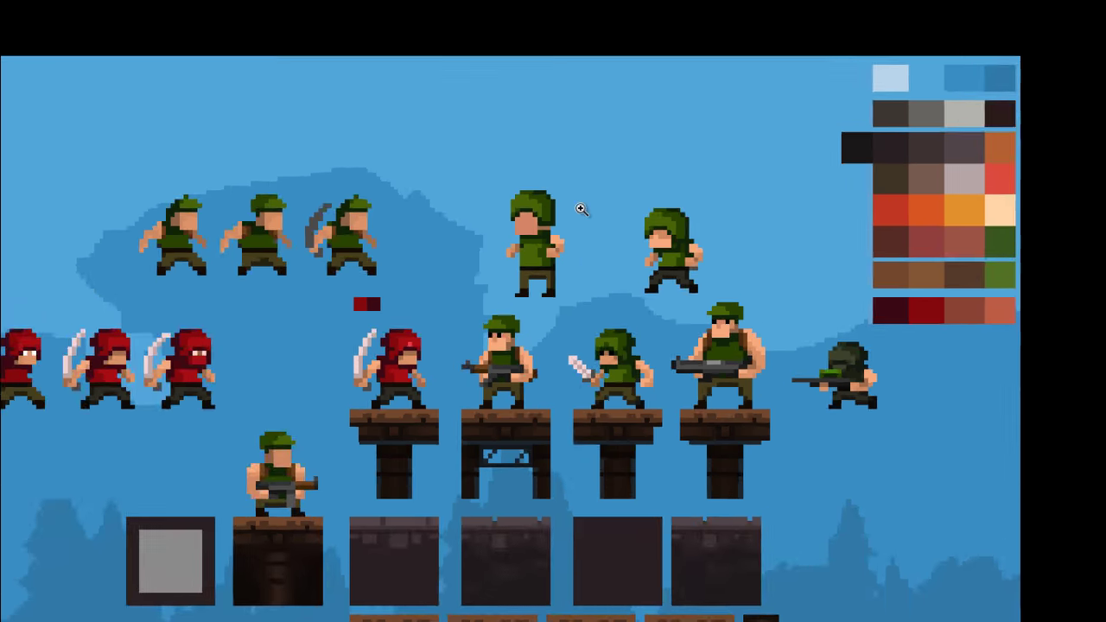
{"action": "scroll", "coordinate": [646, 217], "scroll_direction": "down", "scroll_amount": 1}
{"action": "left_click_drag", "start_coordinate": [538, 216], "coordinate": [545, 217]}
Deselect the moved head and restore the soldier's olive trousers and boots
{"action": "key", "text": "ctrl+d"}
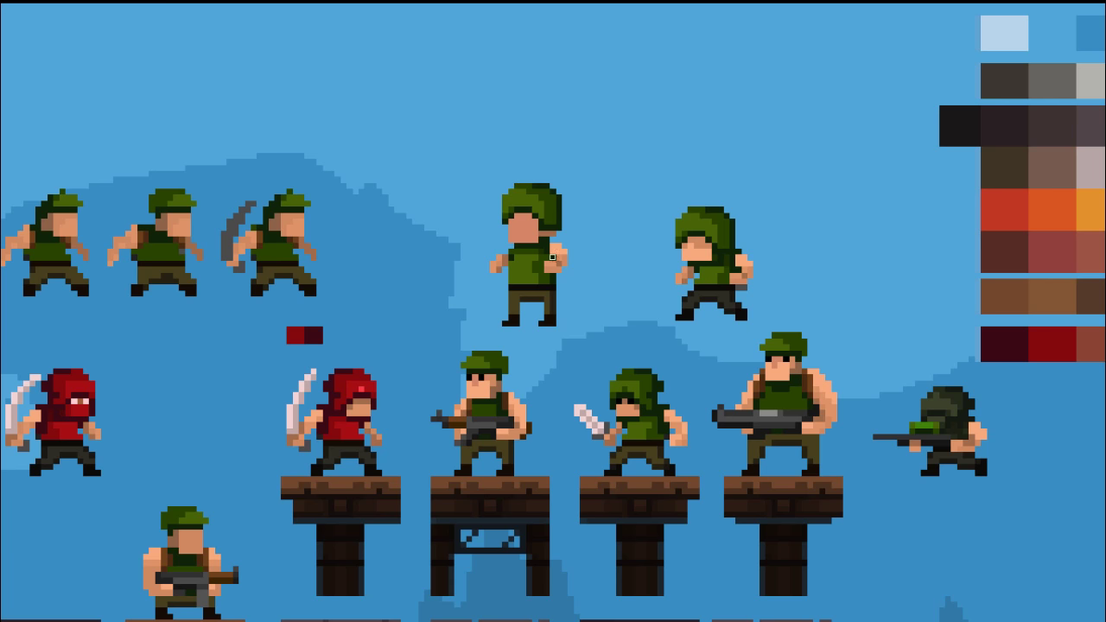
{"action": "key", "text": "ctrl+z"}
{"action": "scroll", "coordinate": [508, 379], "scroll_direction": "up", "scroll_amount": 1}
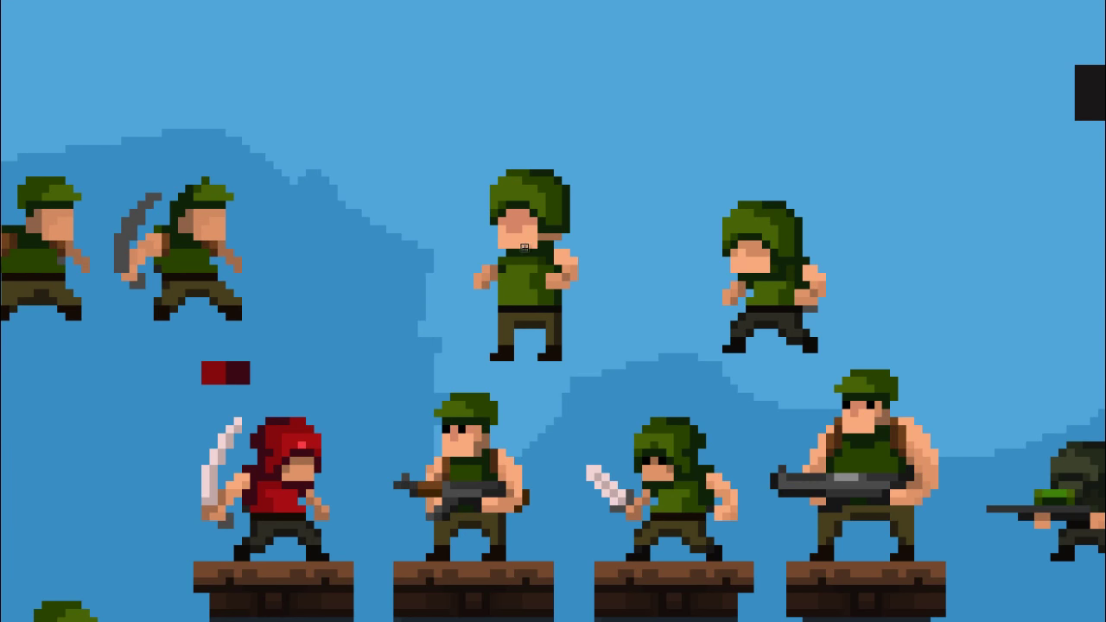
{"action": "scroll", "coordinate": [526, 266], "scroll_direction": "down", "scroll_amount": 2}
{"action": "scroll", "coordinate": [514, 307], "scroll_direction": "up", "scroll_amount": 1}
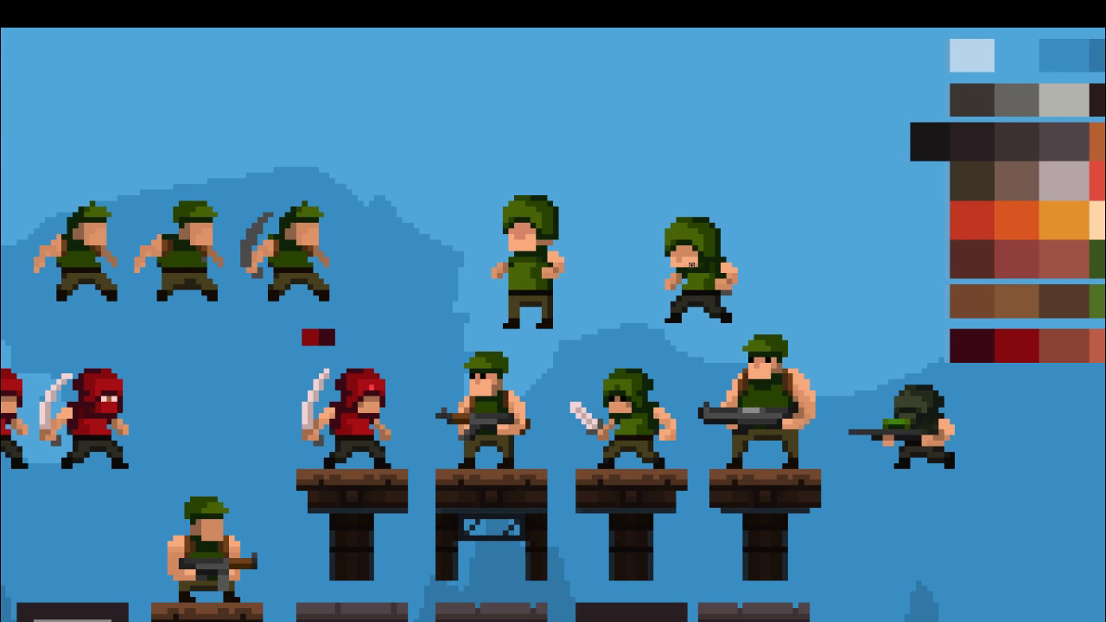
{"action": "scroll", "coordinate": [702, 264], "scroll_direction": "down", "scroll_amount": 2}
{"action": "scroll", "coordinate": [672, 287], "scroll_direction": "up", "scroll_amount": 3}
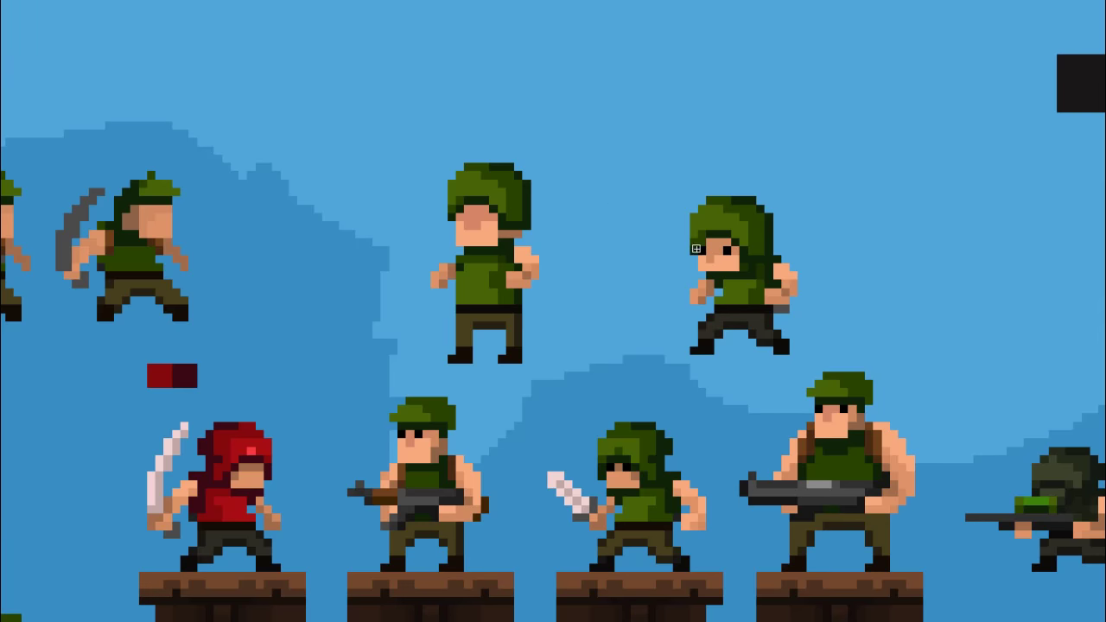
{"action": "scroll", "coordinate": [612, 290], "scroll_direction": "down", "scroll_amount": 1}
{"action": "scroll", "coordinate": [611, 291], "scroll_direction": "up", "scroll_amount": 1}
Cycle screen mode back to full screen with menu bar, then sample the helmet's green
{"action": "key", "text": "f"}
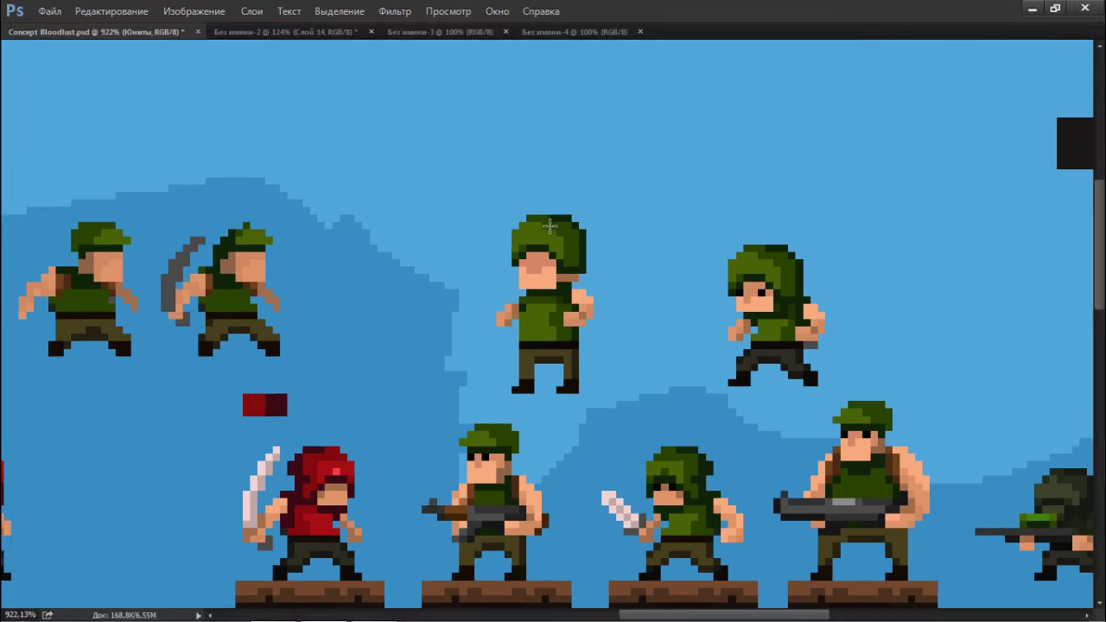
{"action": "key", "text": "f"}
{"action": "scroll", "coordinate": [584, 266], "scroll_direction": "down", "scroll_amount": 1}
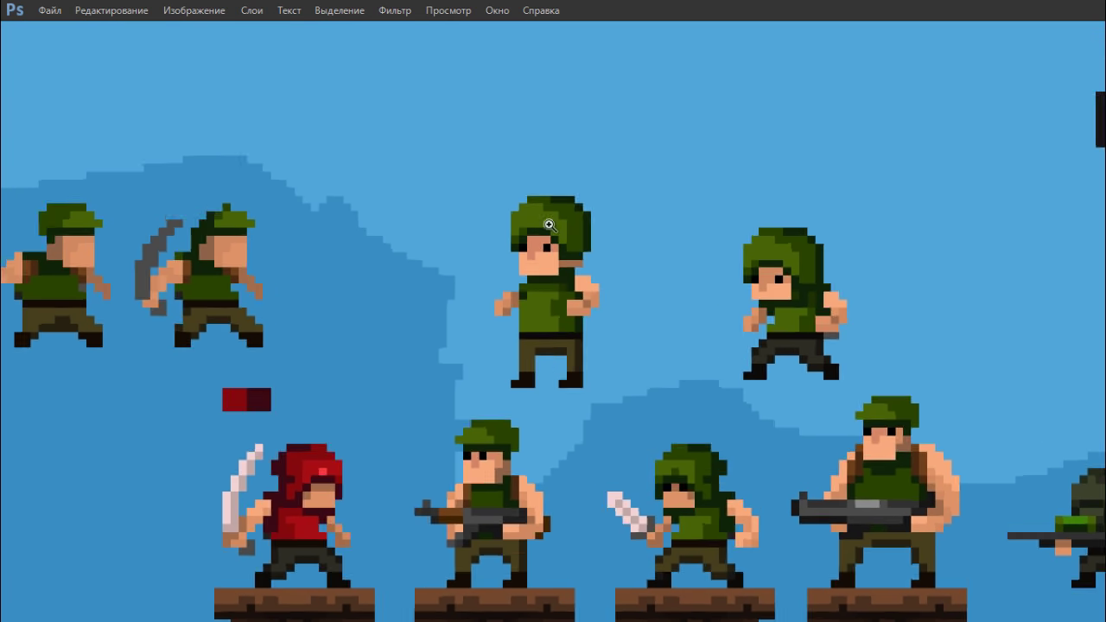
{"action": "scroll", "coordinate": [511, 178], "scroll_direction": "up", "scroll_amount": 3}
{"action": "scroll", "coordinate": [511, 178], "scroll_direction": "down", "scroll_amount": 3}
{"action": "scroll", "coordinate": [577, 172], "scroll_direction": "up", "scroll_amount": 2}
{"action": "left_click", "coordinate": [578, 172], "text": "alt"}
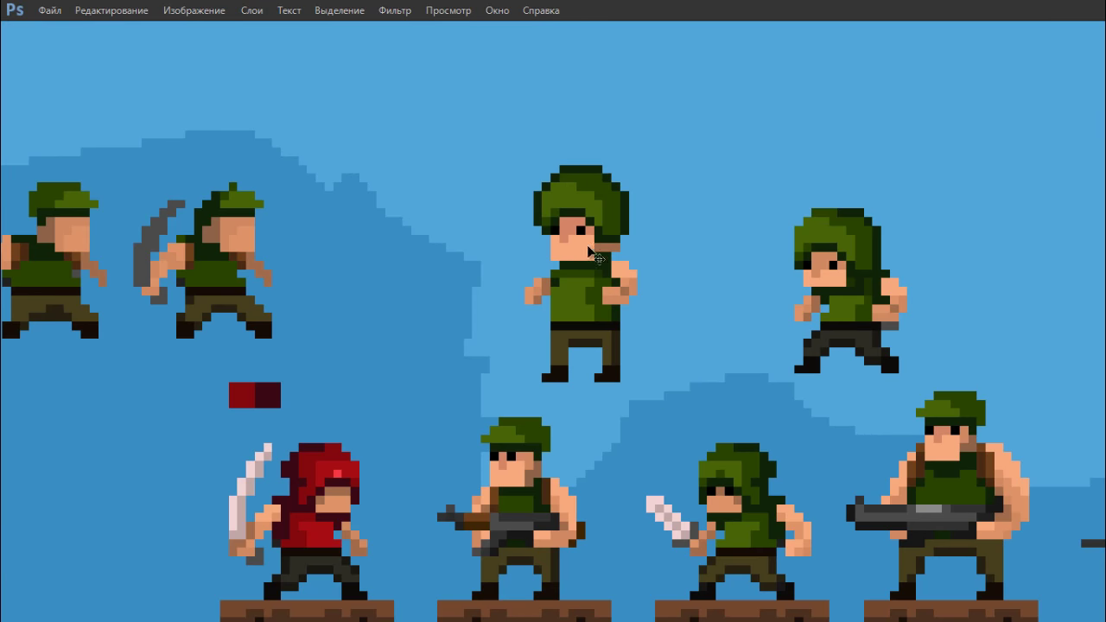
Move the helmeted soldier into the top row beside the rifle soldier and deselect
{"action": "scroll", "coordinate": [638, 229], "scroll_direction": "up", "scroll_amount": 1}
{"action": "scroll", "coordinate": [638, 229], "scroll_direction": "up", "scroll_amount": 1}
{"action": "scroll", "coordinate": [638, 230], "scroll_direction": "down", "scroll_amount": 3}
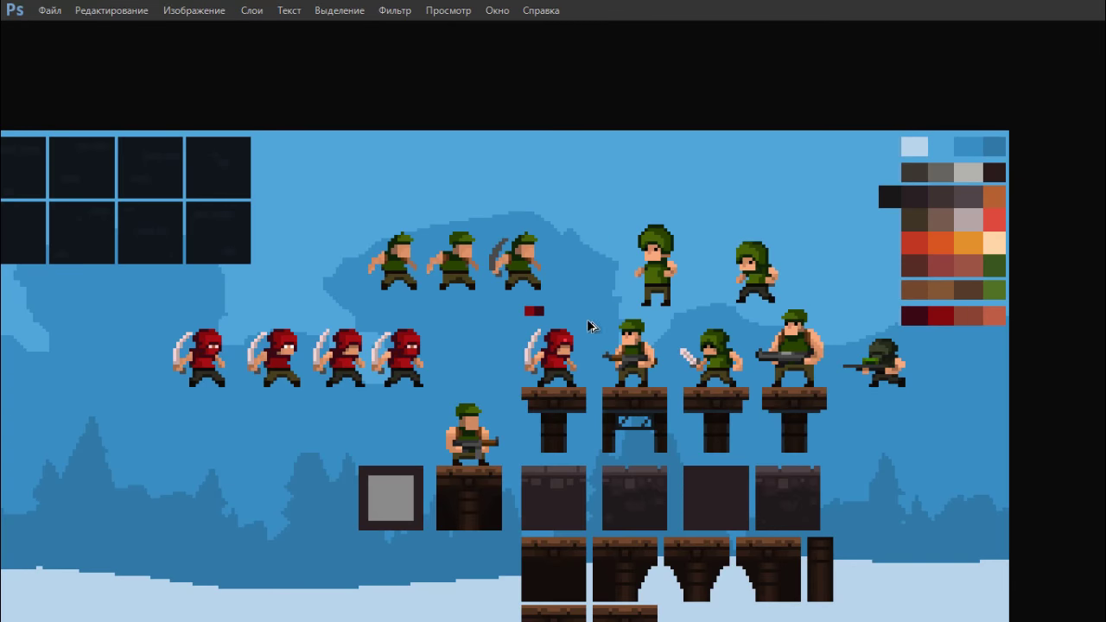
{"action": "scroll", "coordinate": [587, 319], "scroll_direction": "up", "scroll_amount": 2}
{"action": "mouse_move", "coordinate": [714, 251]}
{"action": "left_mouse_down"}
{"action": "mouse_move", "coordinate": [609, 288]}
{"action": "mouse_move", "coordinate": [698, 371]}
{"action": "mouse_move", "coordinate": [698, 386]}
{"action": "left_mouse_up"}
{"action": "scroll", "coordinate": [699, 370], "scroll_direction": "up", "scroll_amount": 1}
{"action": "key", "text": "ctrl+d"}
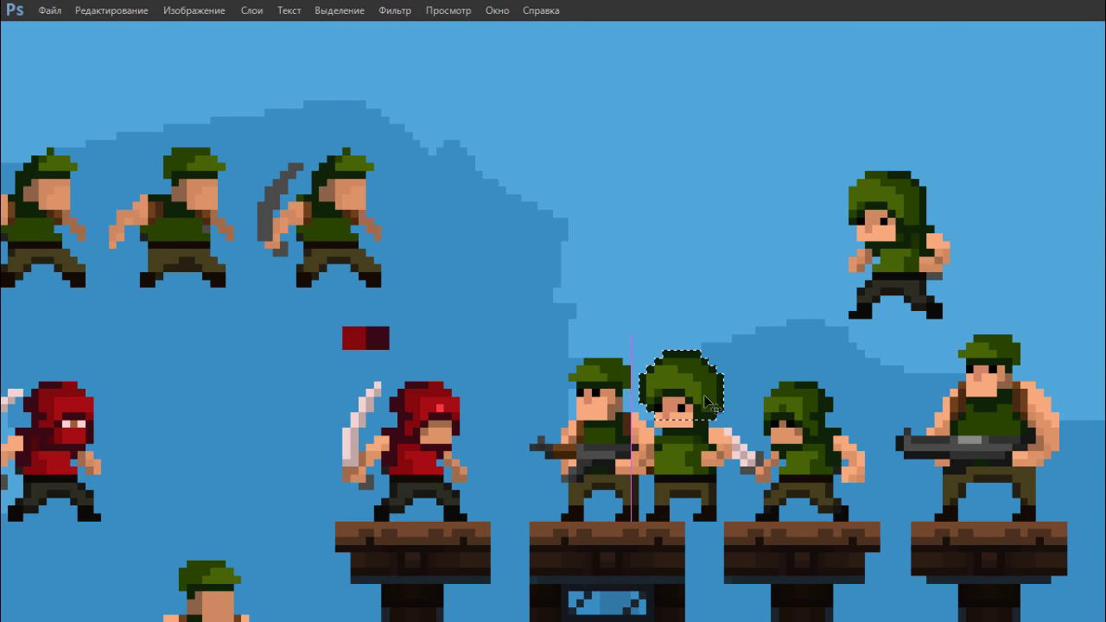
Zoom in closer on the soldiers and select the helmeted soldier's figure
{"action": "key", "text": "b"}
{"action": "scroll", "coordinate": [665, 411], "scroll_direction": "up", "scroll_amount": 2}
{"action": "scroll", "coordinate": [646, 395], "scroll_direction": "up", "scroll_amount": 1}
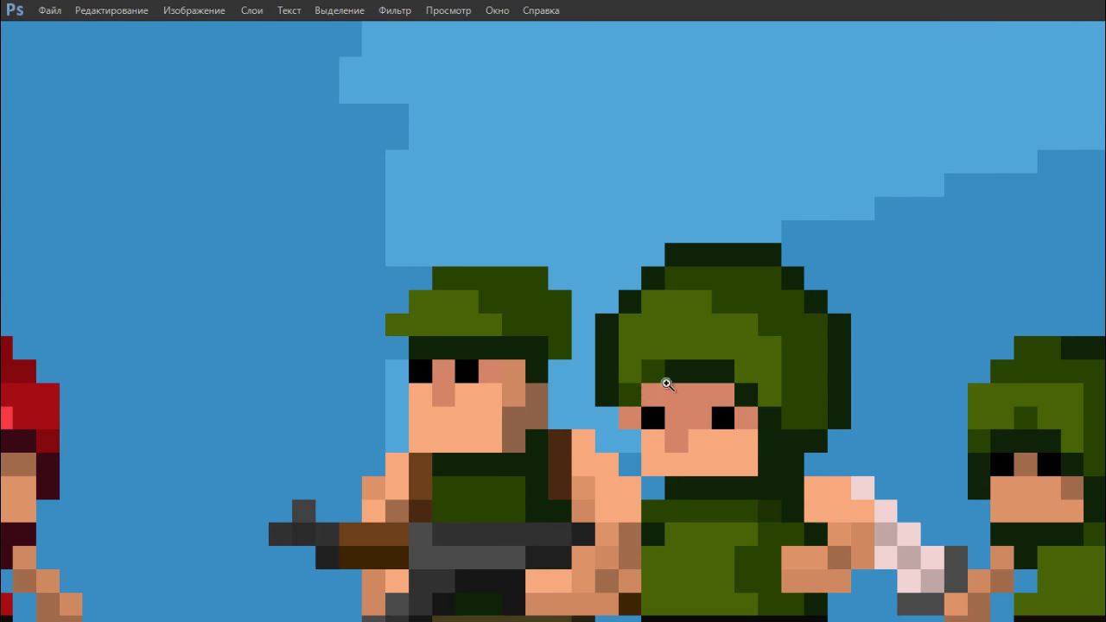
{"action": "scroll", "coordinate": [666, 383], "scroll_direction": "down", "scroll_amount": 1}
{"action": "scroll", "coordinate": [655, 387], "scroll_direction": "down", "scroll_amount": 2}
{"action": "scroll", "coordinate": [604, 412], "scroll_direction": "up", "scroll_amount": 1}
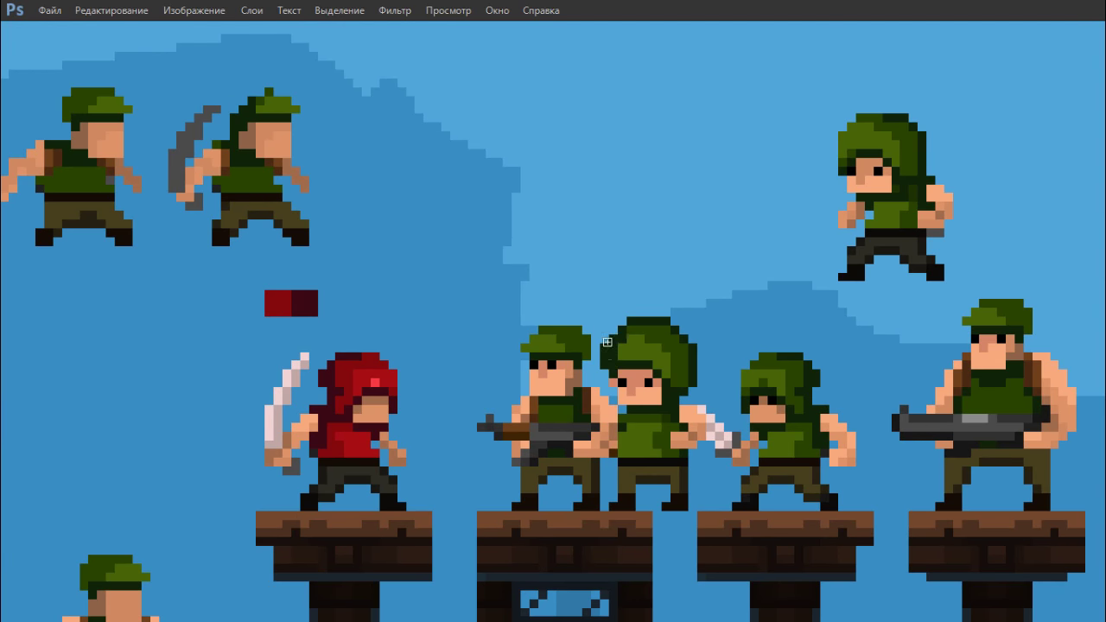
{"action": "scroll", "coordinate": [609, 373], "scroll_direction": "down", "scroll_amount": 1}
{"action": "scroll", "coordinate": [705, 339], "scroll_direction": "up", "scroll_amount": 2}
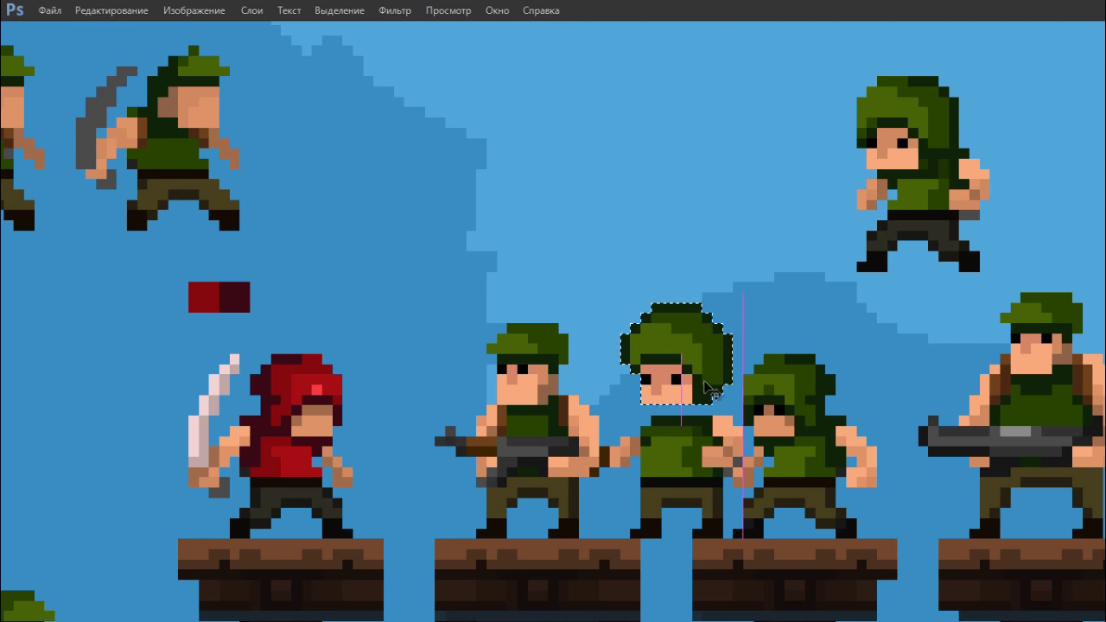
{"action": "scroll", "coordinate": [718, 341], "scroll_direction": "down", "scroll_amount": 1}
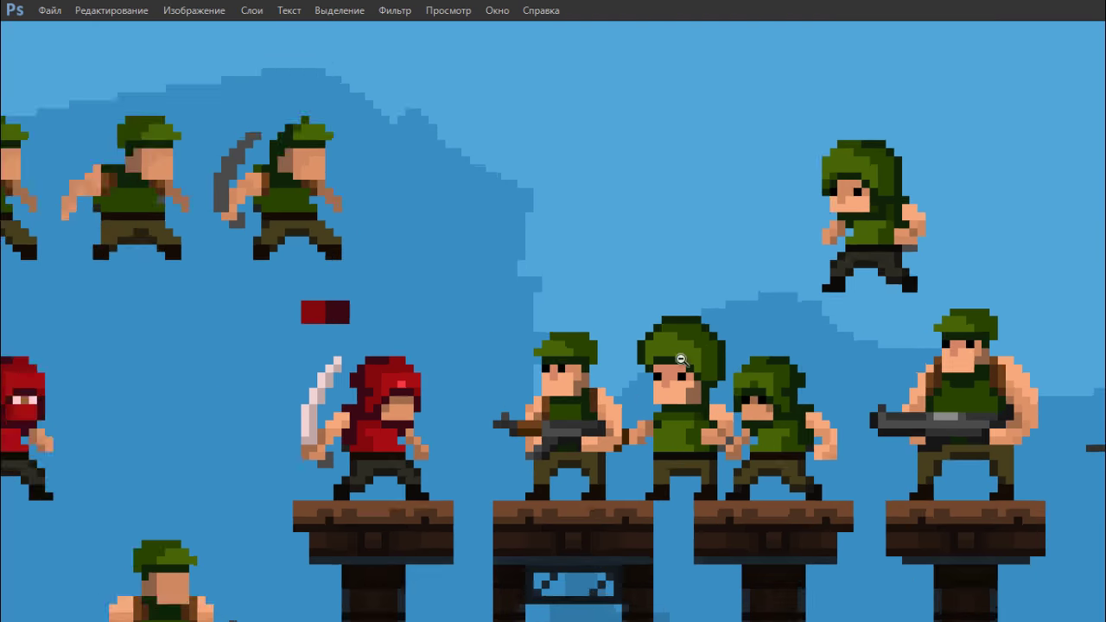
{"action": "scroll", "coordinate": [693, 331], "scroll_direction": "up", "scroll_amount": 1}
{"action": "mouse_move", "coordinate": [693, 331]}
{"action": "left_mouse_down"}
{"action": "mouse_move", "coordinate": [657, 364]}
{"action": "mouse_move", "coordinate": [716, 185]}
{"action": "mouse_move", "coordinate": [596, 185]}
{"action": "left_mouse_up"}
{"action": "scroll", "coordinate": [674, 321], "scroll_direction": "down", "scroll_amount": 2}
{"action": "scroll", "coordinate": [674, 322], "scroll_direction": "down", "scroll_amount": 1}
{"action": "scroll", "coordinate": [674, 322], "scroll_direction": "up", "scroll_amount": 1}
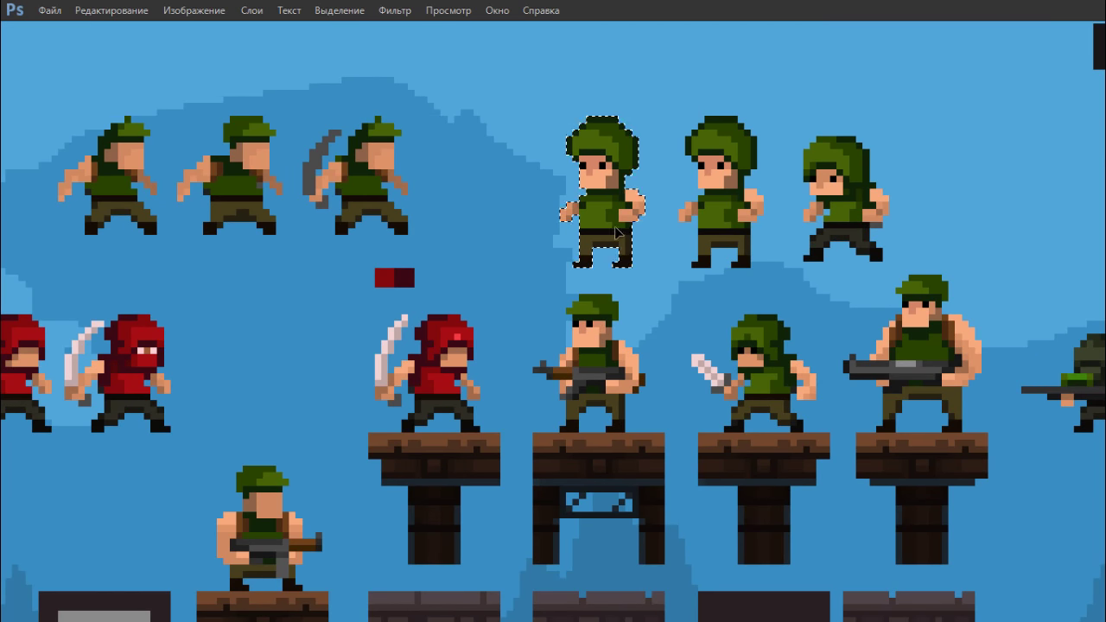
Repaint the first soldier's rounded helmet as a peaked cap with a brim
{"action": "scroll", "coordinate": [552, 202], "scroll_direction": "up", "scroll_amount": 2}
{"action": "left_click_drag", "start_coordinate": [668, 145], "coordinate": [667, 190]}
{"action": "left_click_drag", "start_coordinate": [566, 117], "coordinate": [661, 130]}
{"action": "right_click", "coordinate": [605, 184]}
{"action": "key", "text": "Escape"}
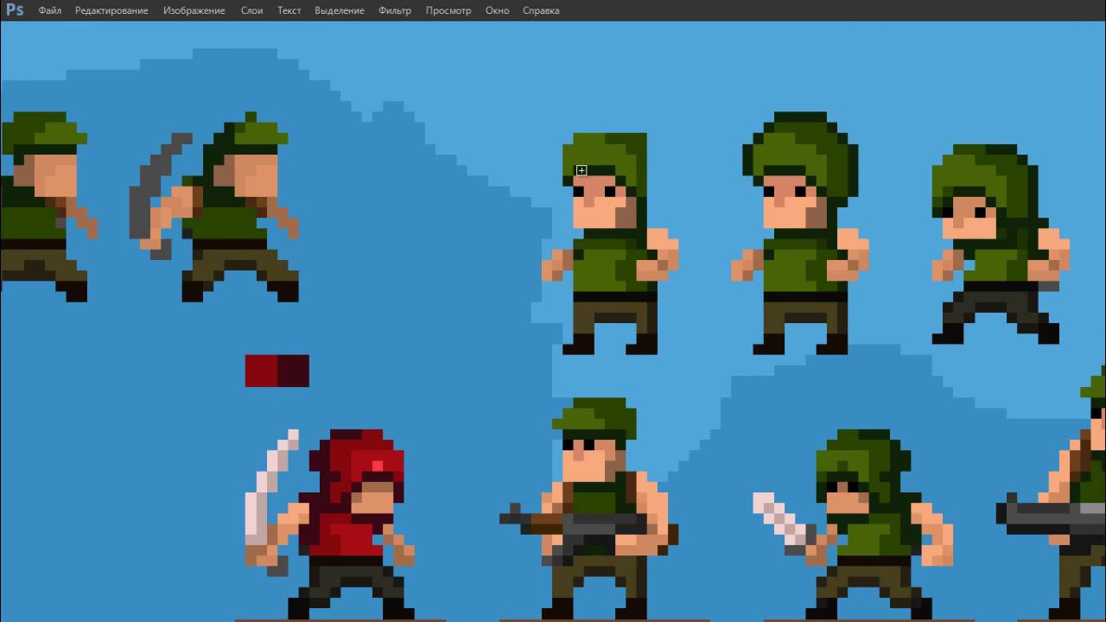
{"action": "mouse_move", "coordinate": [544, 168]}
{"action": "left_mouse_down"}
{"action": "mouse_move", "coordinate": [629, 138]}
{"action": "mouse_move", "coordinate": [627, 178]}
{"action": "mouse_move", "coordinate": [657, 195]}
{"action": "mouse_move", "coordinate": [635, 216]}
{"action": "mouse_move", "coordinate": [609, 210]}
{"action": "left_mouse_up"}
Recolour the moustache, add a sideburn, and dismiss the empty-selection error
{"action": "scroll", "coordinate": [605, 346], "scroll_direction": "down", "scroll_amount": 1}
{"action": "scroll", "coordinate": [588, 560], "scroll_direction": "up", "scroll_amount": 2}
{"action": "left_click", "coordinate": [588, 560], "text": "alt"}
{"action": "scroll", "coordinate": [583, 198], "scroll_direction": "down", "scroll_amount": 3}
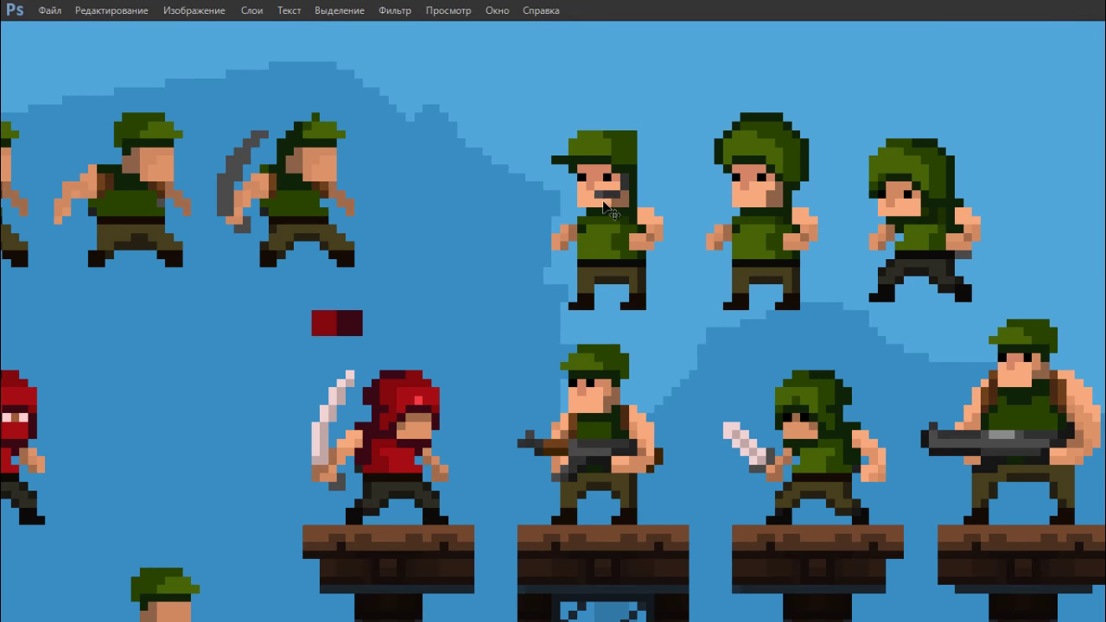
{"action": "scroll", "coordinate": [625, 179], "scroll_direction": "down", "scroll_amount": 1}
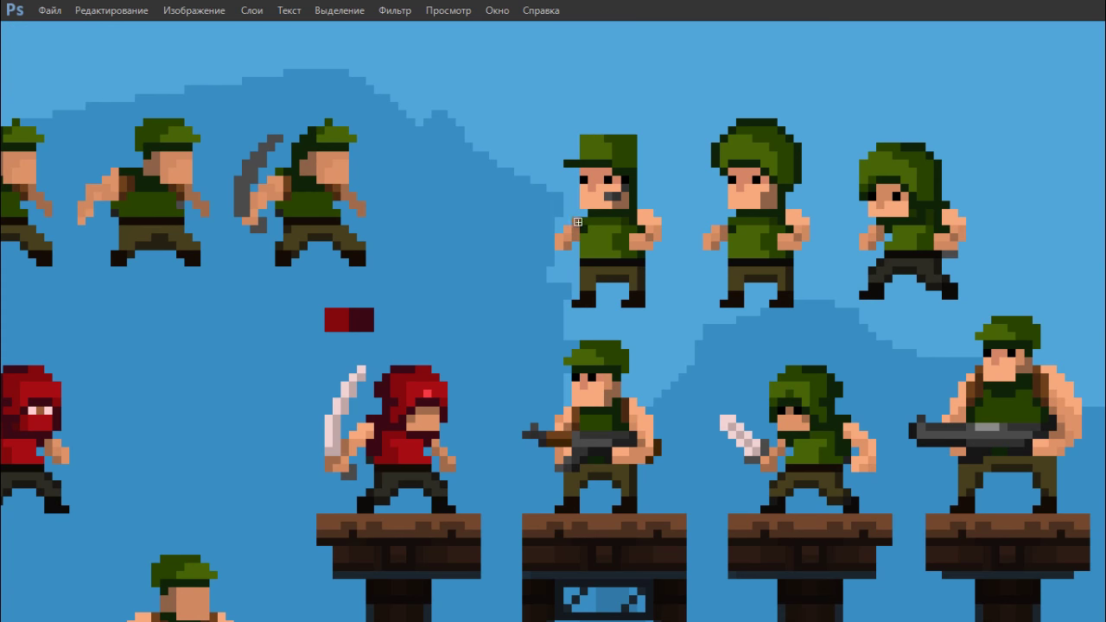
{"action": "scroll", "coordinate": [645, 193], "scroll_direction": "up", "scroll_amount": 1}
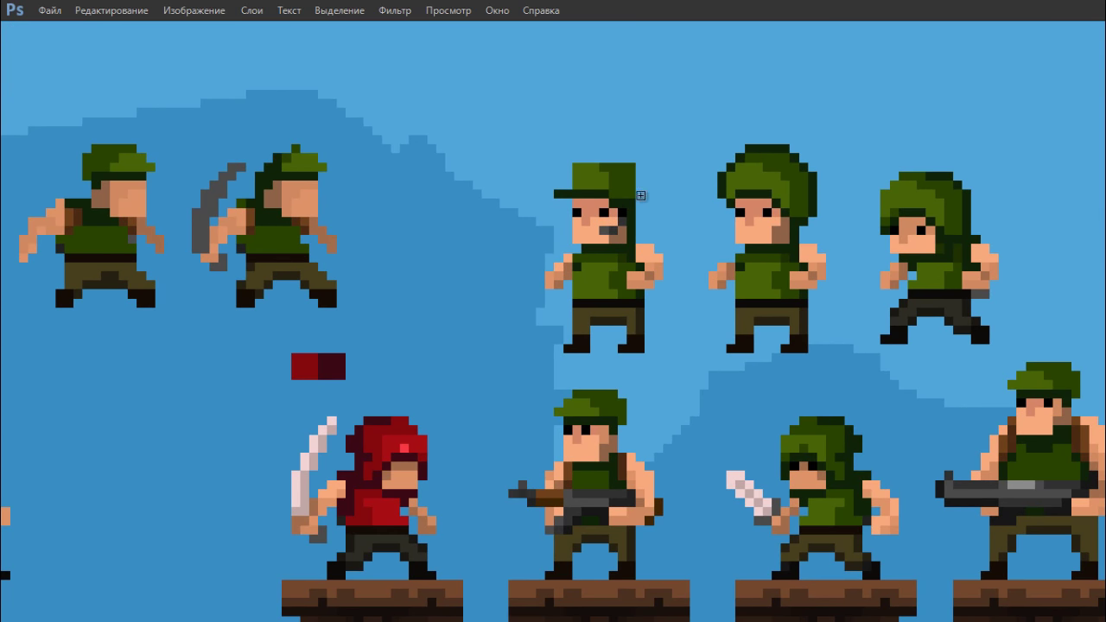
{"action": "scroll", "coordinate": [599, 178], "scroll_direction": "up", "scroll_amount": 1}
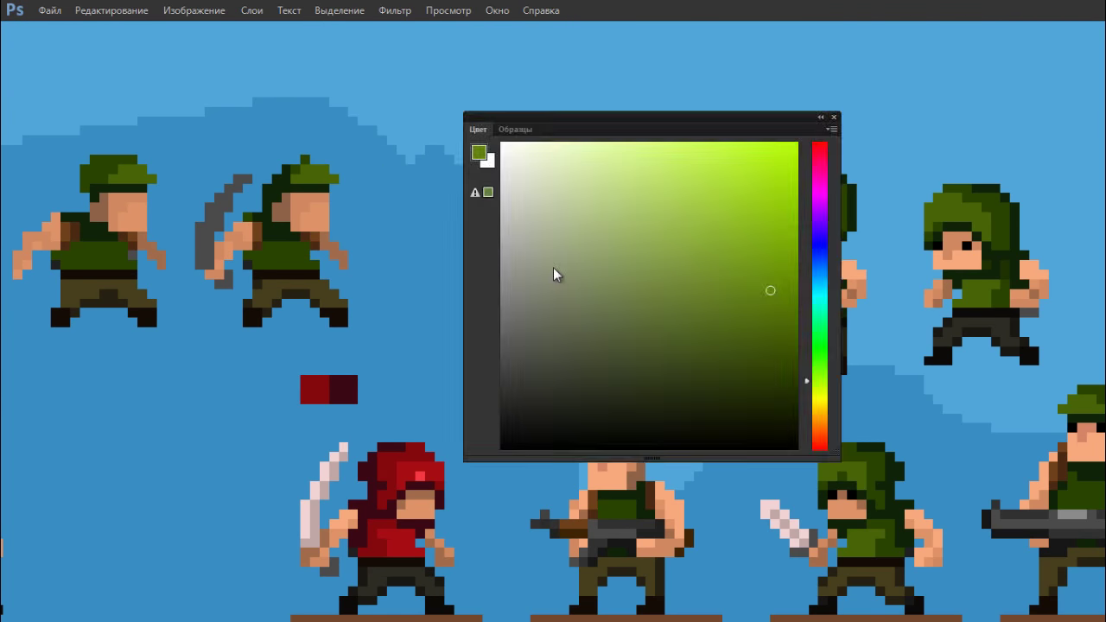
{"action": "scroll", "coordinate": [622, 229], "scroll_direction": "down", "scroll_amount": 3}
{"action": "scroll", "coordinate": [722, 279], "scroll_direction": "up", "scroll_amount": 2}
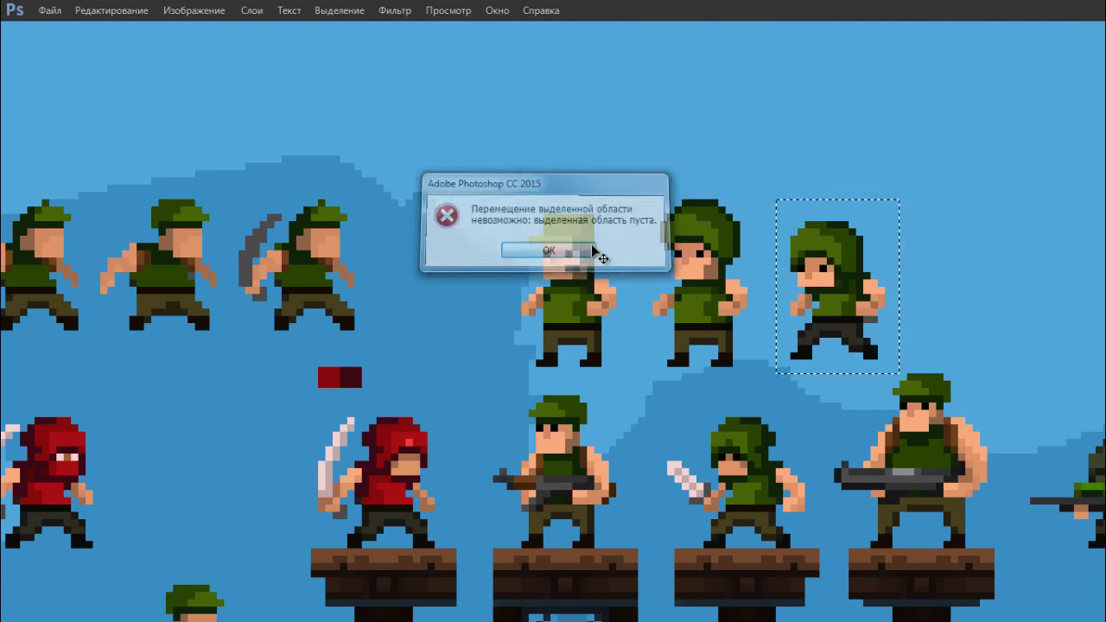
{"action": "key", "text": "Return"}
Place a helmet-soldier copy beside the hooded one and reshape its helmet into a flatter hood
{"action": "left_click_drag", "start_coordinate": [469, 232], "coordinate": [586, 232]}
{"action": "key", "text": "ctrl+d"}
{"action": "left_click_drag", "start_coordinate": [778, 250], "coordinate": [850, 223]}
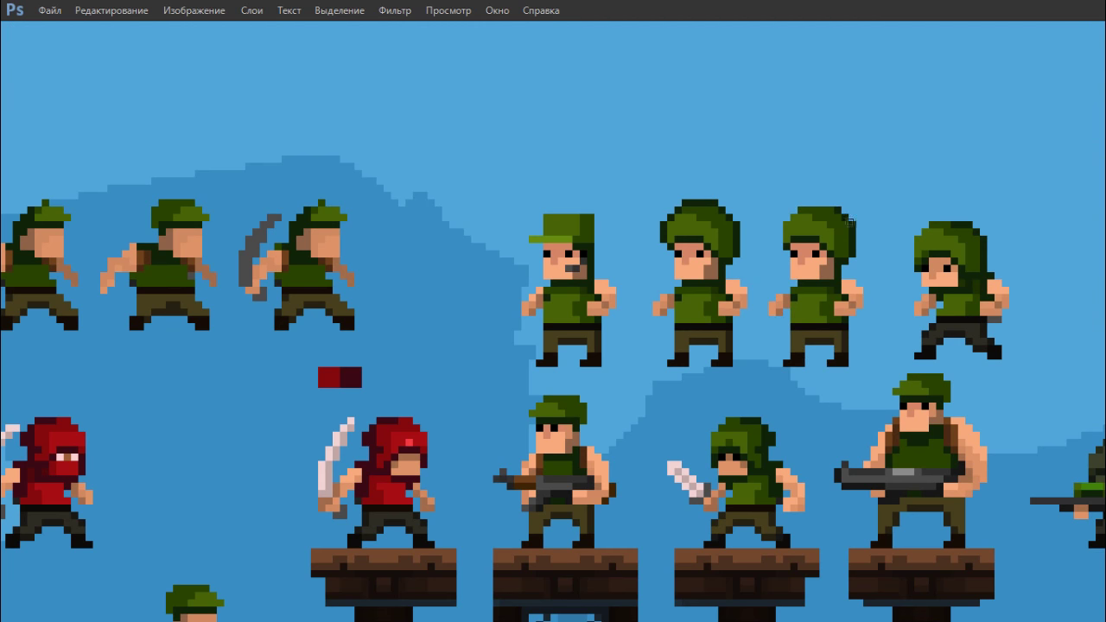
{"action": "scroll", "coordinate": [836, 346], "scroll_direction": "down", "scroll_amount": 1}
{"action": "scroll", "coordinate": [822, 332], "scroll_direction": "up", "scroll_amount": 2}
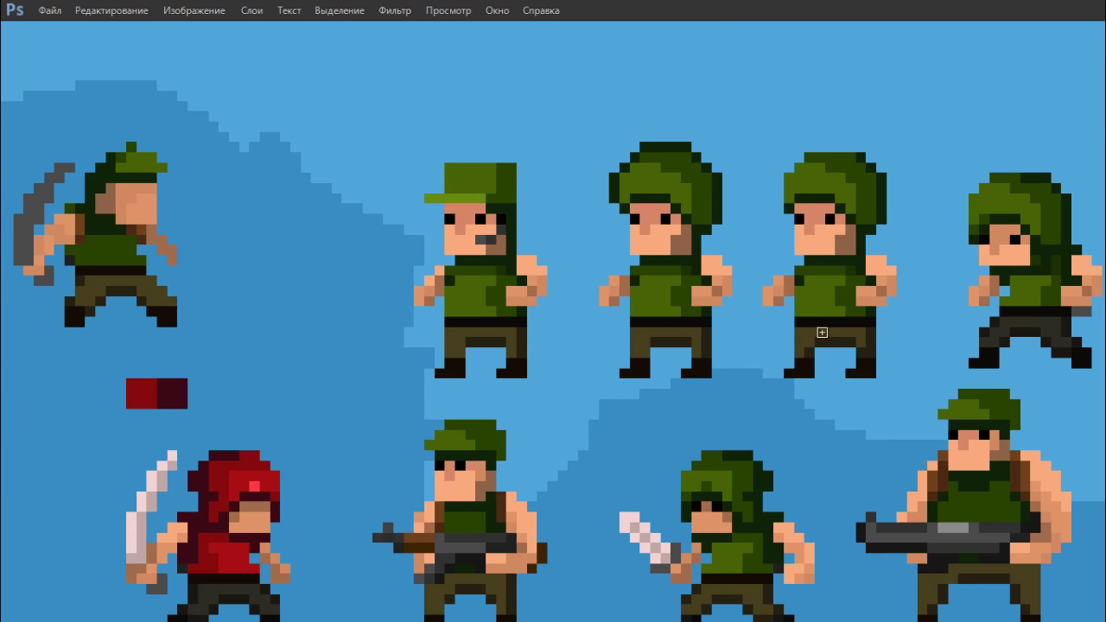
{"action": "scroll", "coordinate": [856, 291], "scroll_direction": "down", "scroll_amount": 1}
Rearrange the hooded soldiers and place a duplicate cap soldier further left in the row
{"action": "left_click_drag", "start_coordinate": [666, 247], "coordinate": [992, 247]}
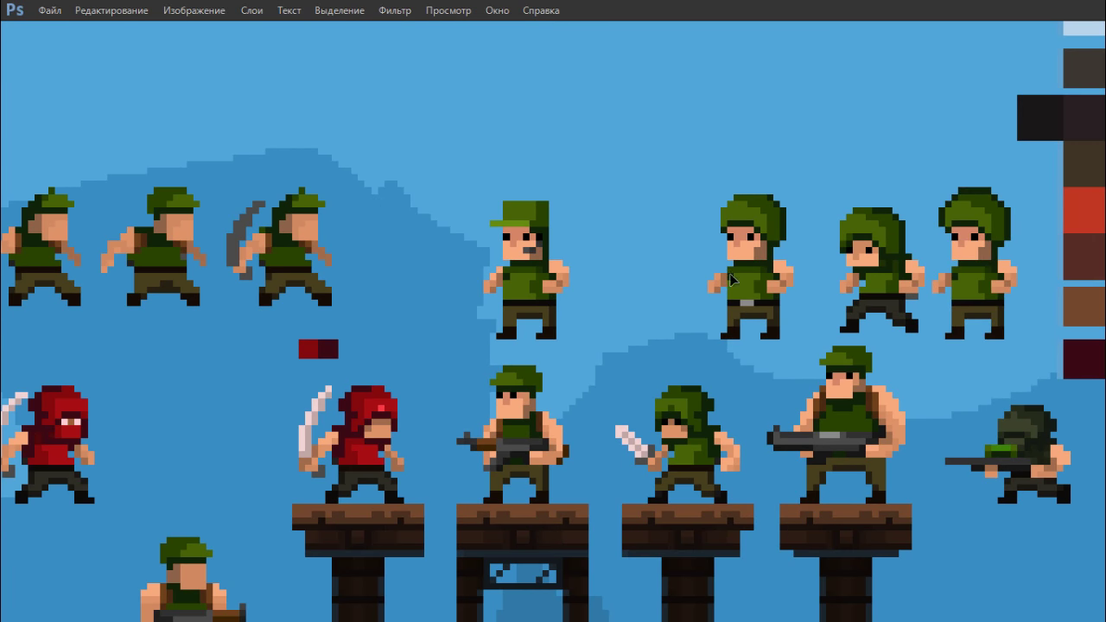
{"action": "left_click_drag", "start_coordinate": [752, 260], "coordinate": [660, 259]}
{"action": "left_click_drag", "start_coordinate": [523, 285], "coordinate": [417, 285]}
{"action": "key", "text": "ctrl+d"}
{"action": "scroll", "coordinate": [464, 220], "scroll_direction": "up", "scroll_amount": 1}
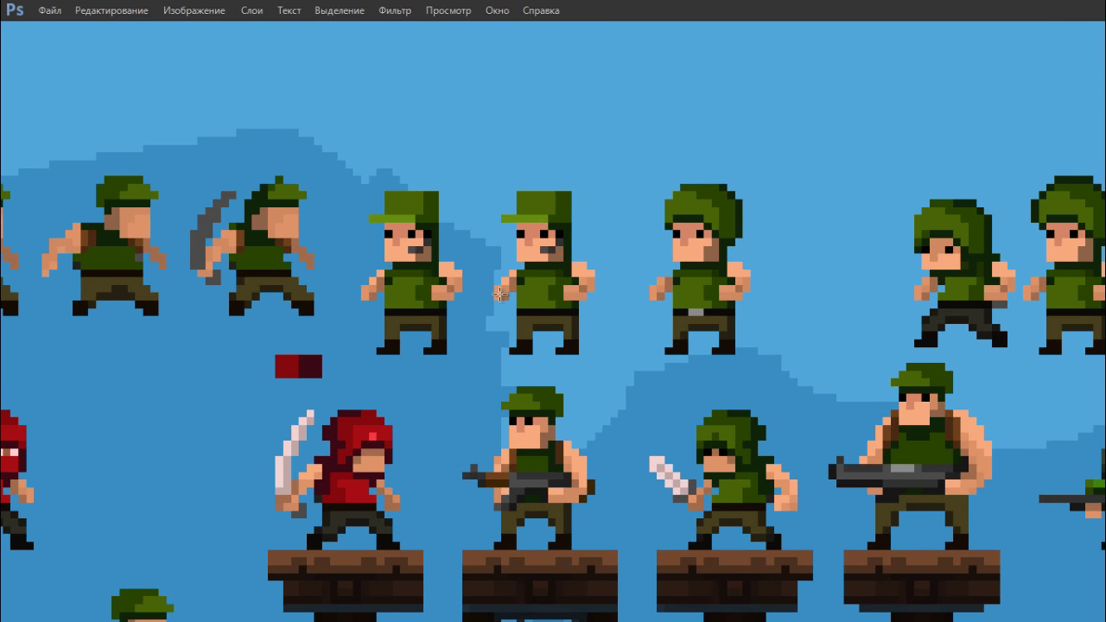
{"action": "scroll", "coordinate": [541, 270], "scroll_direction": "down", "scroll_amount": 2}
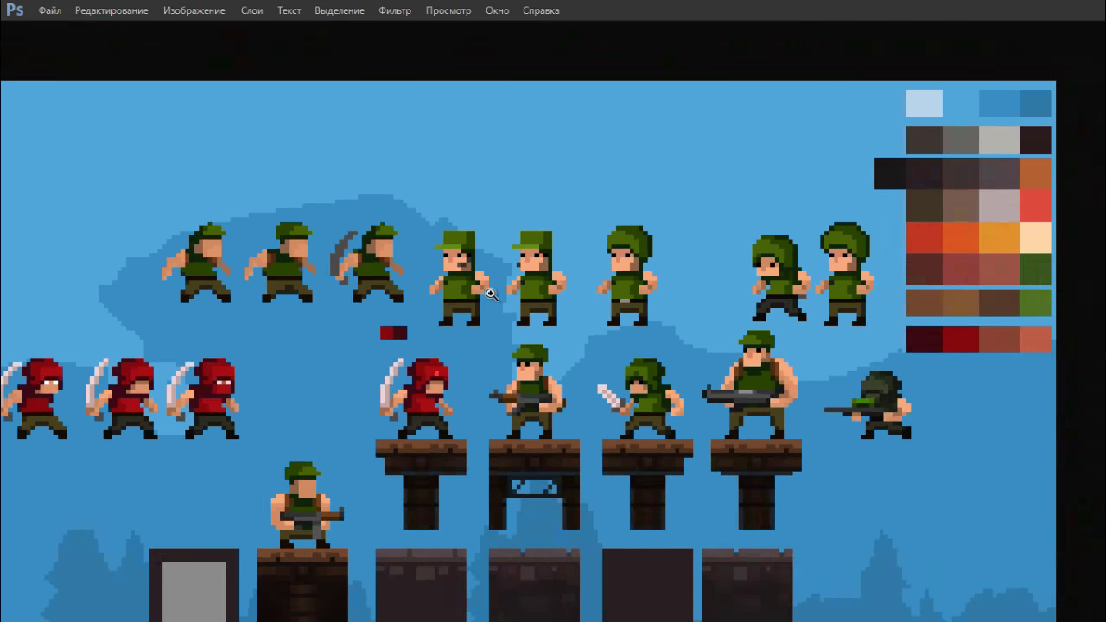
{"action": "scroll", "coordinate": [541, 270], "scroll_direction": "up", "scroll_amount": 2}
{"action": "scroll", "coordinate": [541, 269], "scroll_direction": "down", "scroll_amount": 1}
{"action": "scroll", "coordinate": [511, 262], "scroll_direction": "up", "scroll_amount": 1}
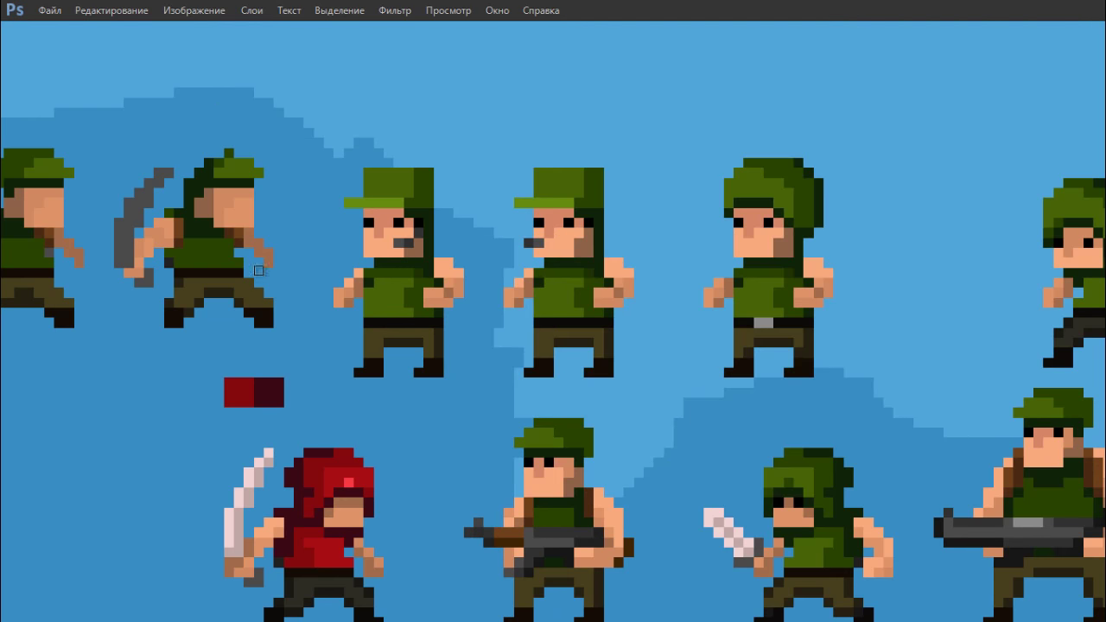
Paint a small cigarette at the soldier's mouth in orange and dark orange pixels
{"action": "right_click", "coordinate": [542, 242], "text": "alt+shift"}
{"action": "left_click", "coordinate": [530, 243]}
{"action": "scroll", "coordinate": [543, 242], "scroll_direction": "down", "scroll_amount": 2}
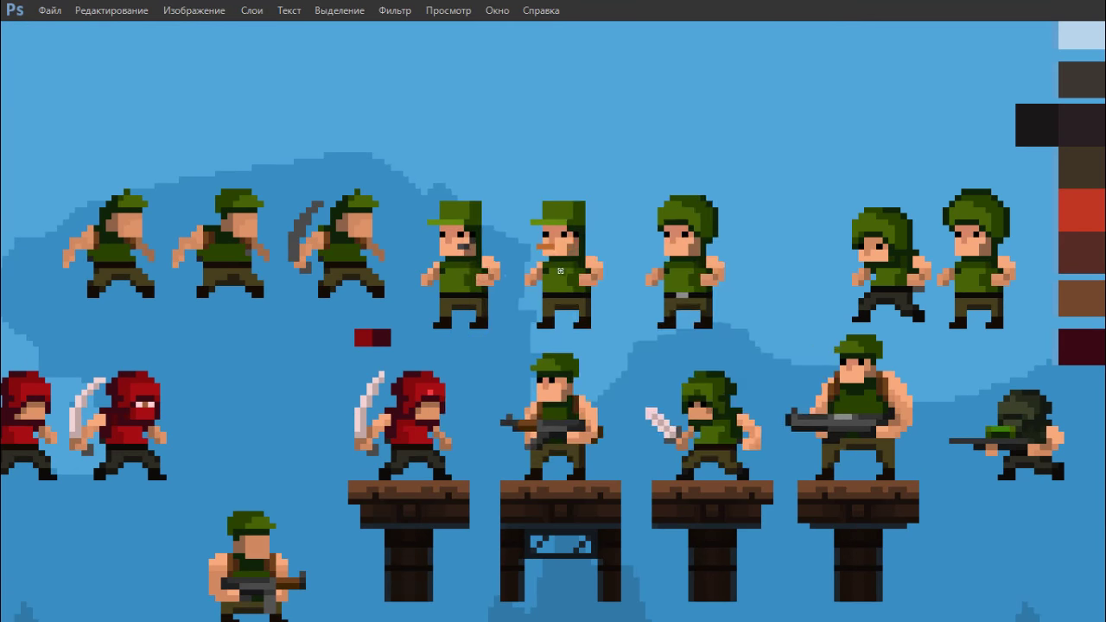
{"action": "right_click", "coordinate": [545, 259], "text": "alt+shift"}
{"action": "scroll", "coordinate": [544, 259], "scroll_direction": "up", "scroll_amount": 1}
{"action": "scroll", "coordinate": [548, 294], "scroll_direction": "up", "scroll_amount": 2}
{"action": "left_click", "coordinate": [562, 266]}
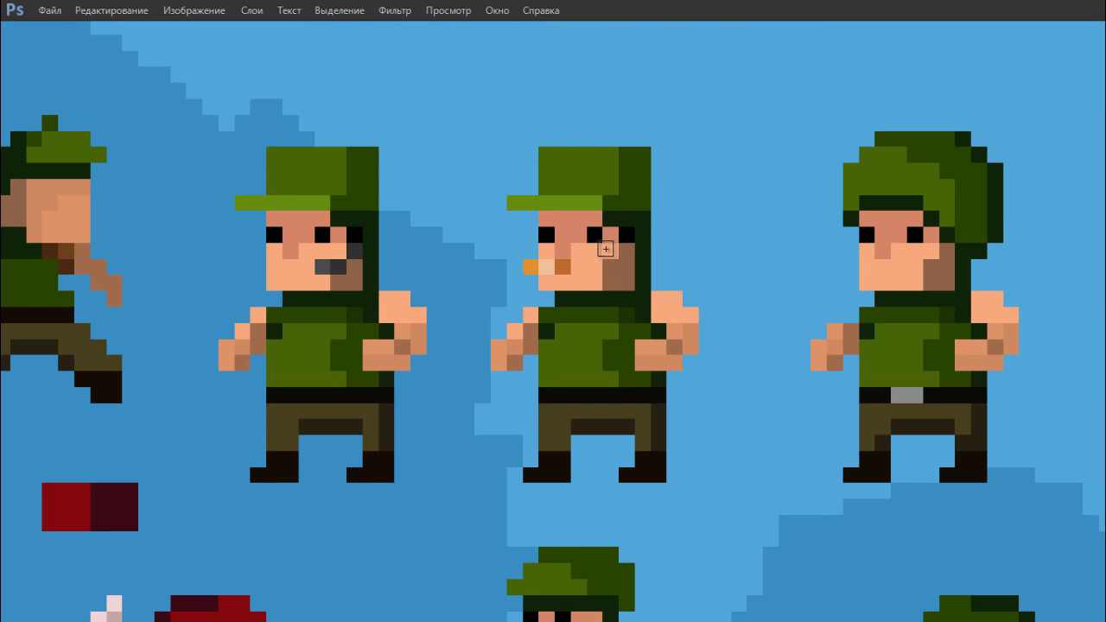
{"action": "left_click", "coordinate": [548, 267]}
{"action": "scroll", "coordinate": [553, 268], "scroll_direction": "down", "scroll_amount": 3}
{"action": "scroll", "coordinate": [593, 298], "scroll_direction": "up", "scroll_amount": 3}
Select the two helmeted soldiers
{"action": "scroll", "coordinate": [303, 294], "scroll_direction": "down", "scroll_amount": 1}
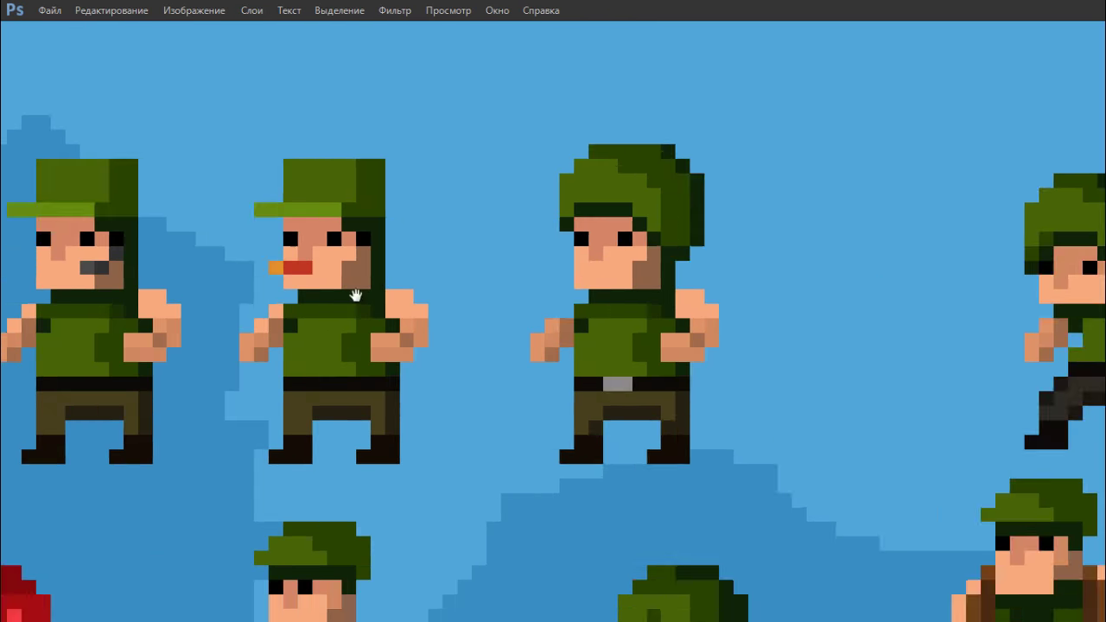
{"action": "scroll", "coordinate": [303, 303], "scroll_direction": "down", "scroll_amount": 2}
{"action": "scroll", "coordinate": [302, 306], "scroll_direction": "up", "scroll_amount": 2}
{"action": "scroll", "coordinate": [302, 311], "scroll_direction": "down", "scroll_amount": 2}
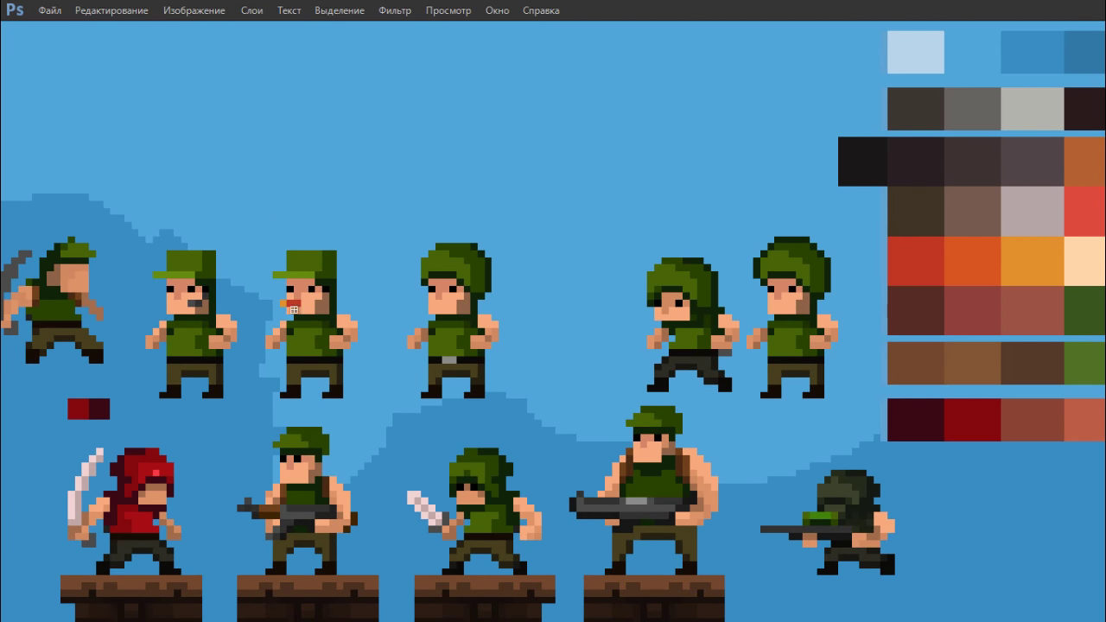
{"action": "scroll", "coordinate": [307, 316], "scroll_direction": "down", "scroll_amount": 2}
{"action": "scroll", "coordinate": [488, 275], "scroll_direction": "up", "scroll_amount": 3}
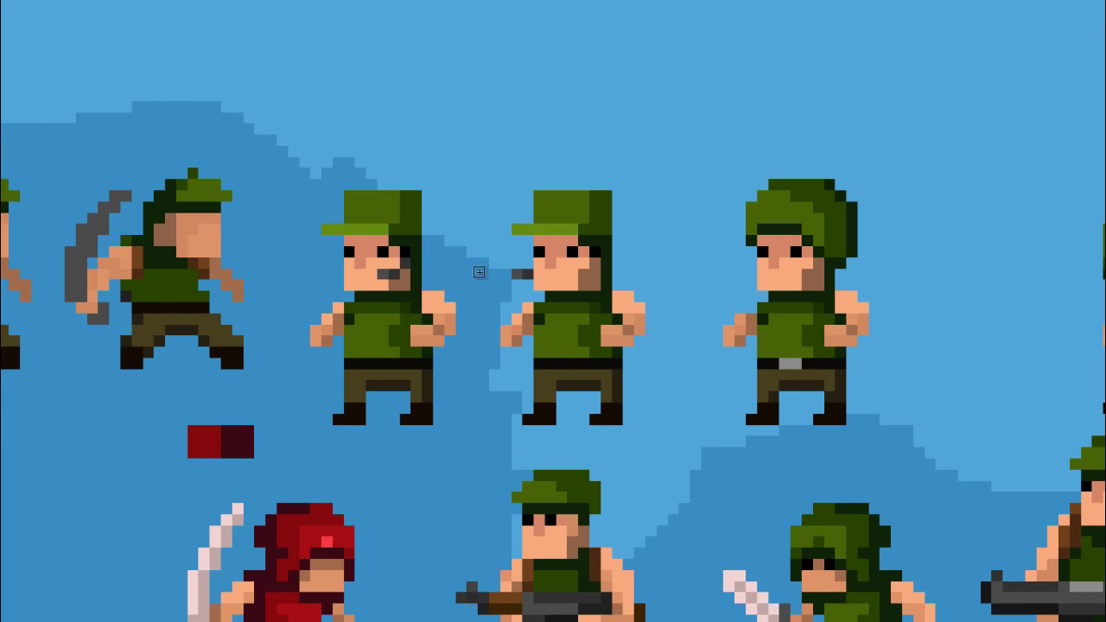
{"action": "scroll", "coordinate": [479, 272], "scroll_direction": "down", "scroll_amount": 2}
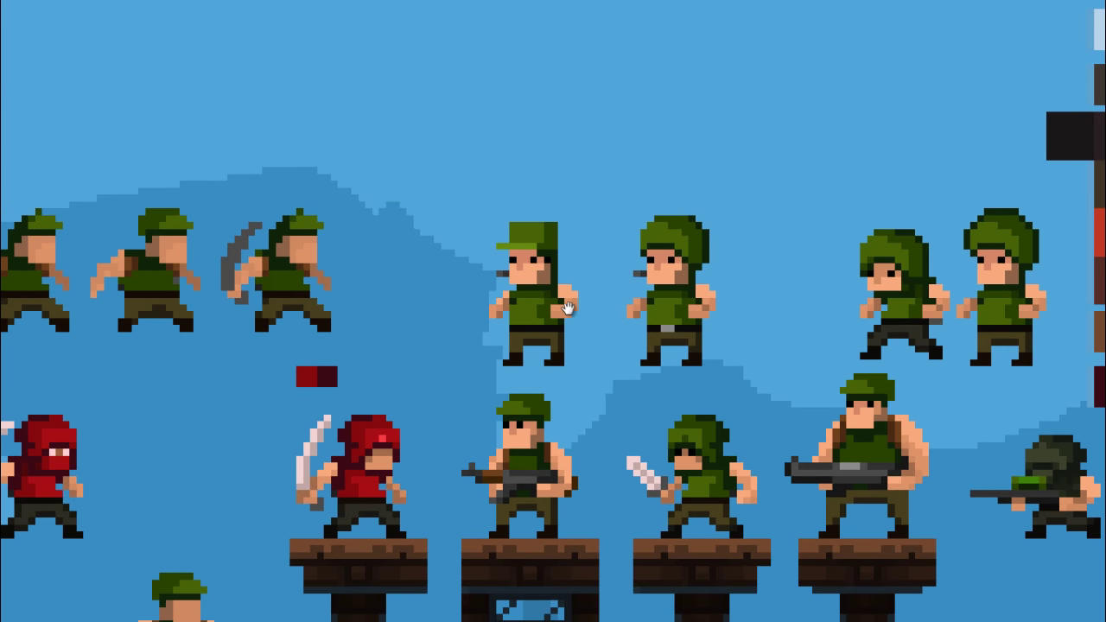
{"action": "scroll", "coordinate": [568, 307], "scroll_direction": "down", "scroll_amount": 1}
{"action": "left_click_drag", "start_coordinate": [753, 136], "coordinate": [1025, 320]}
Copy the selected soldiers, flip them horizontally, and place them in the top row
{"action": "scroll", "coordinate": [864, 259], "scroll_direction": "down", "scroll_amount": 3}
{"action": "scroll", "coordinate": [752, 250], "scroll_direction": "up", "scroll_amount": 2}
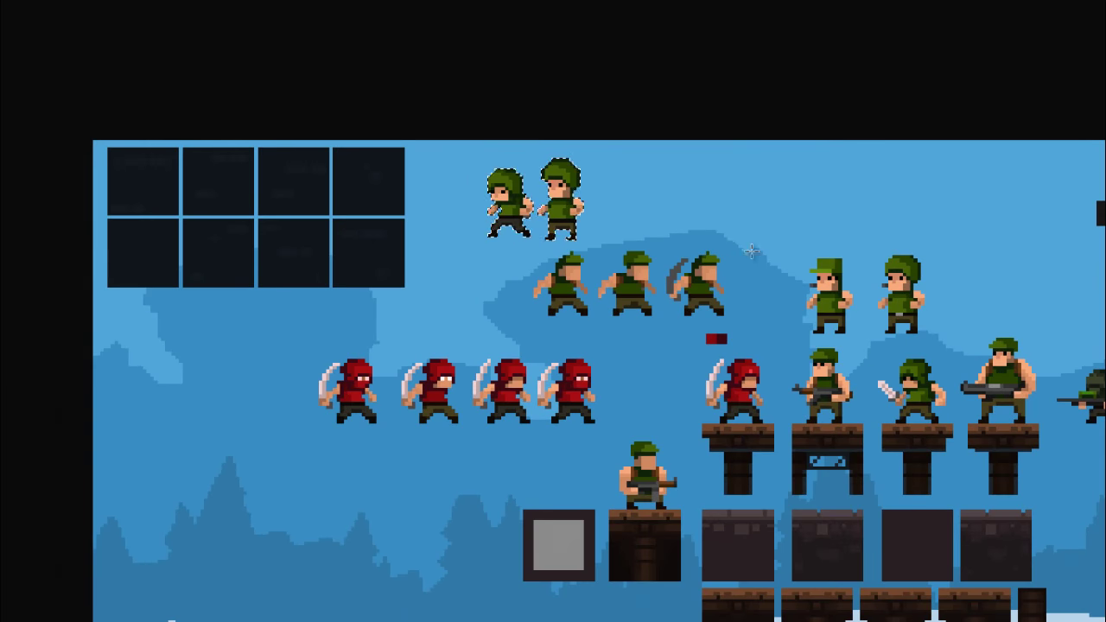
{"action": "left_click_drag", "start_coordinate": [752, 251], "coordinate": [691, 277]}
{"action": "left_click", "coordinate": [252, 12]}
{"action": "left_click", "coordinate": [389, 328]}
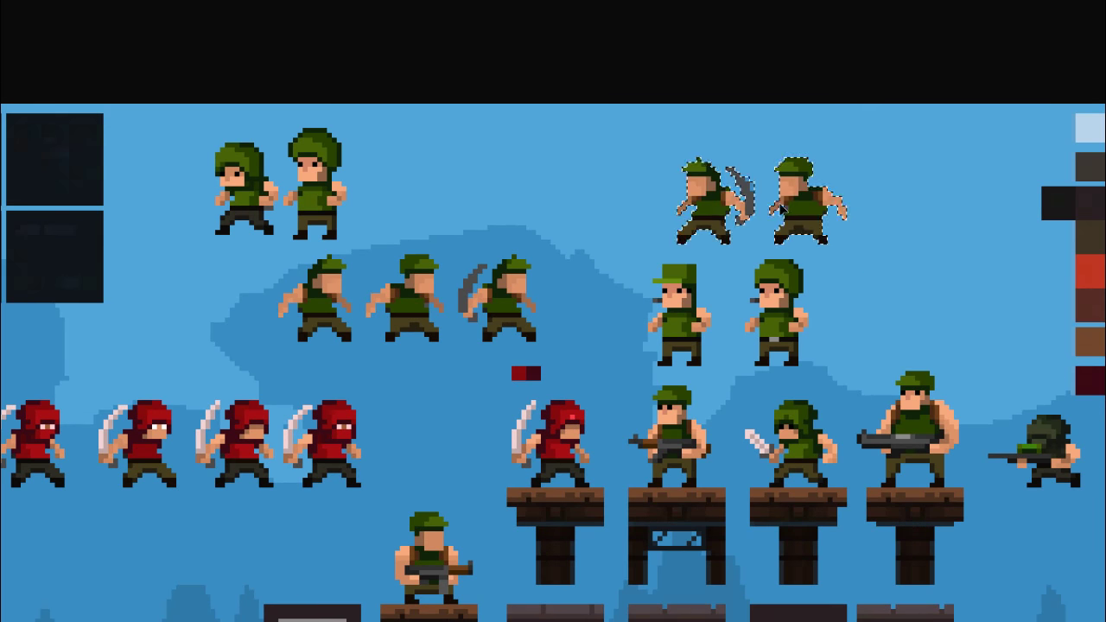
{"action": "left_click_drag", "start_coordinate": [783, 207], "coordinate": [976, 322]}
Position the pickaxe over the rightmost top-row soldier
{"action": "scroll", "coordinate": [303, 491], "scroll_direction": "up", "scroll_amount": 2}
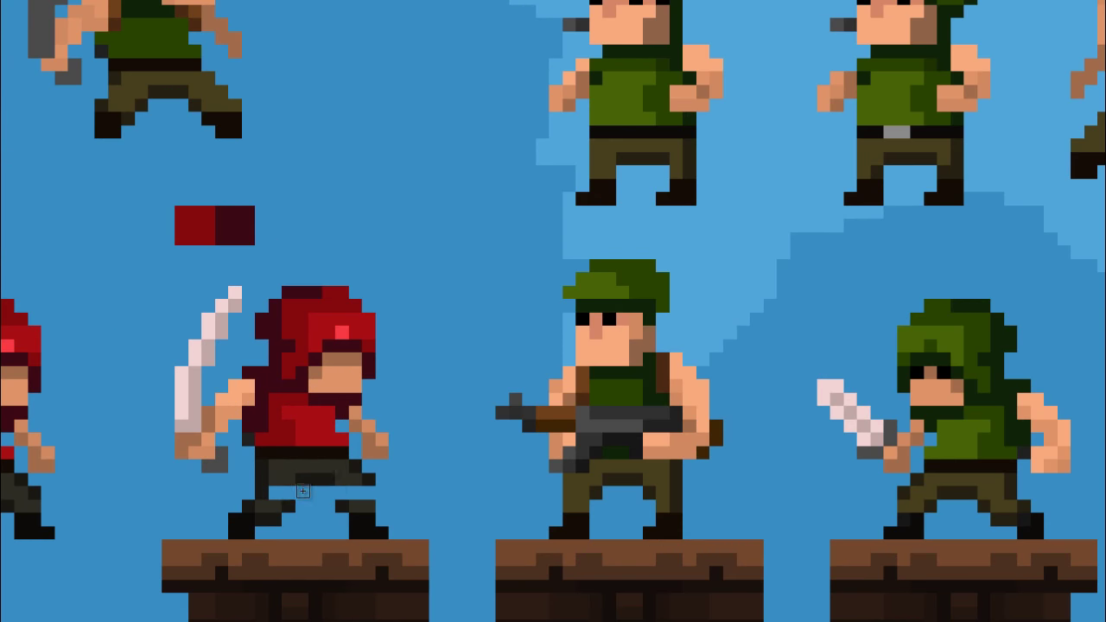
{"action": "scroll", "coordinate": [381, 485], "scroll_direction": "down", "scroll_amount": 2}
{"action": "scroll", "coordinate": [397, 463], "scroll_direction": "down", "scroll_amount": 2}
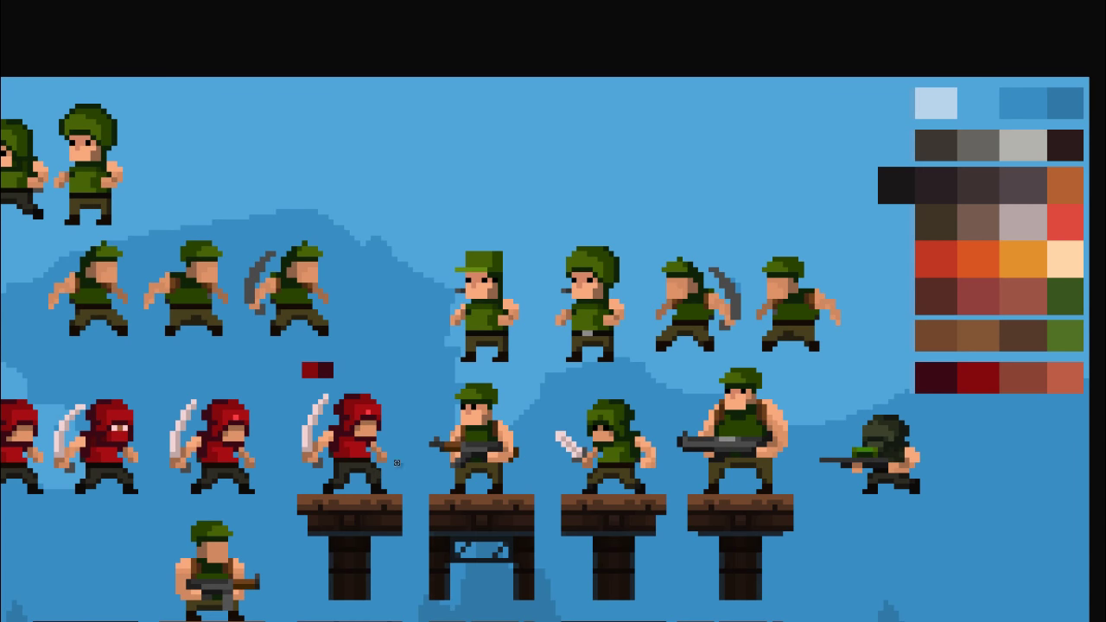
{"action": "scroll", "coordinate": [371, 486], "scroll_direction": "up", "scroll_amount": 1}
{"action": "left_click_drag", "start_coordinate": [676, 213], "coordinate": [615, 215]}
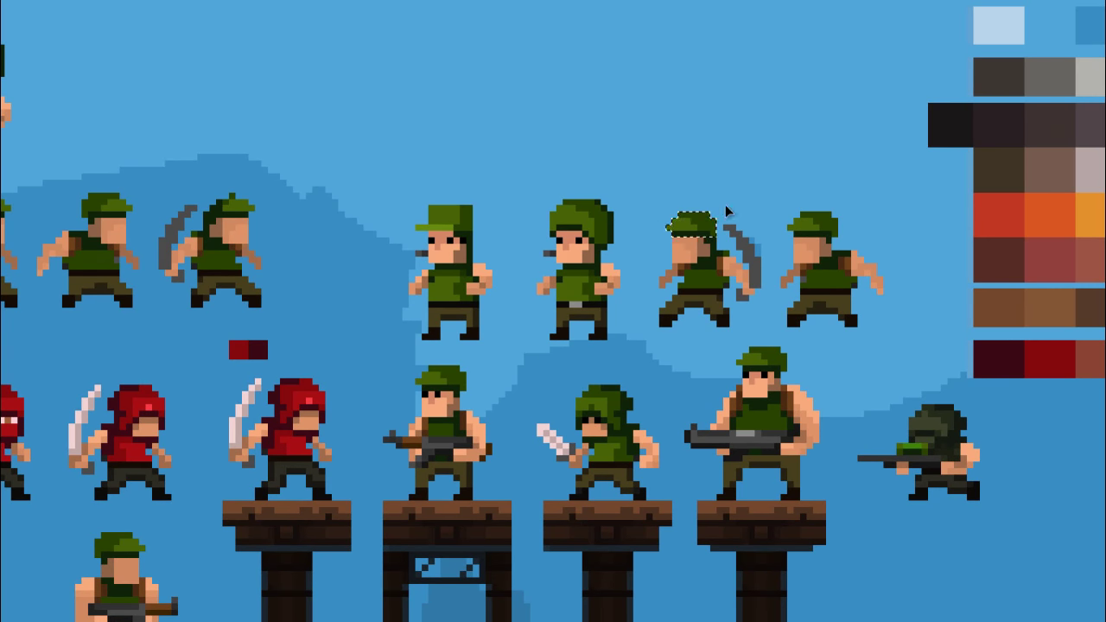
{"action": "left_click_drag", "start_coordinate": [725, 204], "coordinate": [644, 172]}
{"action": "left_click_drag", "start_coordinate": [683, 235], "coordinate": [843, 250]}
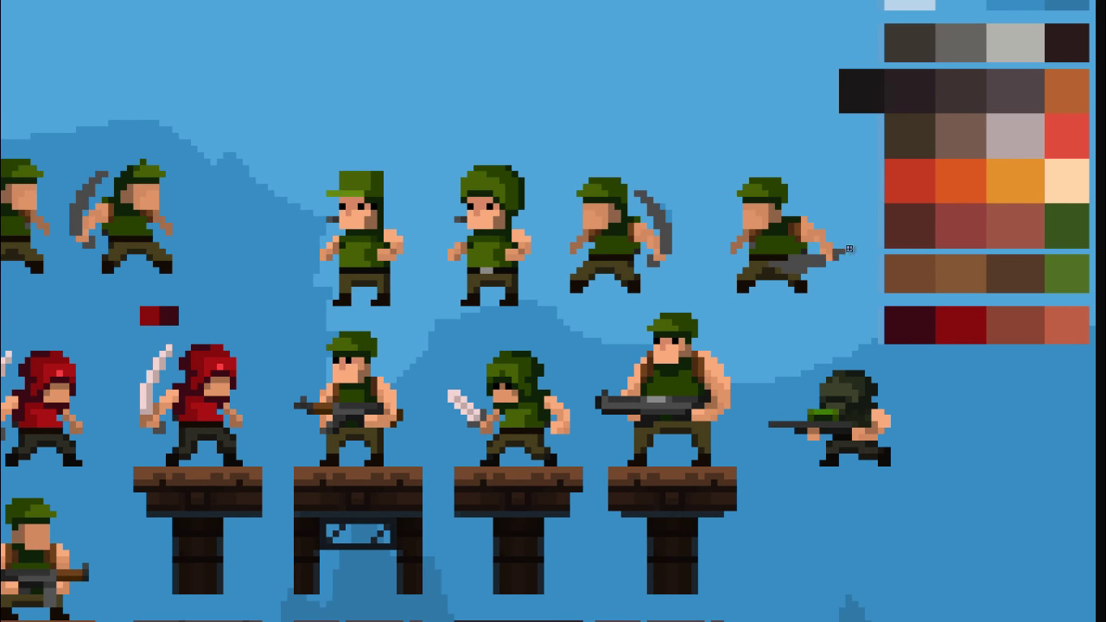
{"action": "scroll", "coordinate": [843, 251], "scroll_direction": "up", "scroll_amount": 1}
Paint skin colour over the knife soldier's shoulder
{"action": "scroll", "coordinate": [782, 260], "scroll_direction": "down", "scroll_amount": 2}
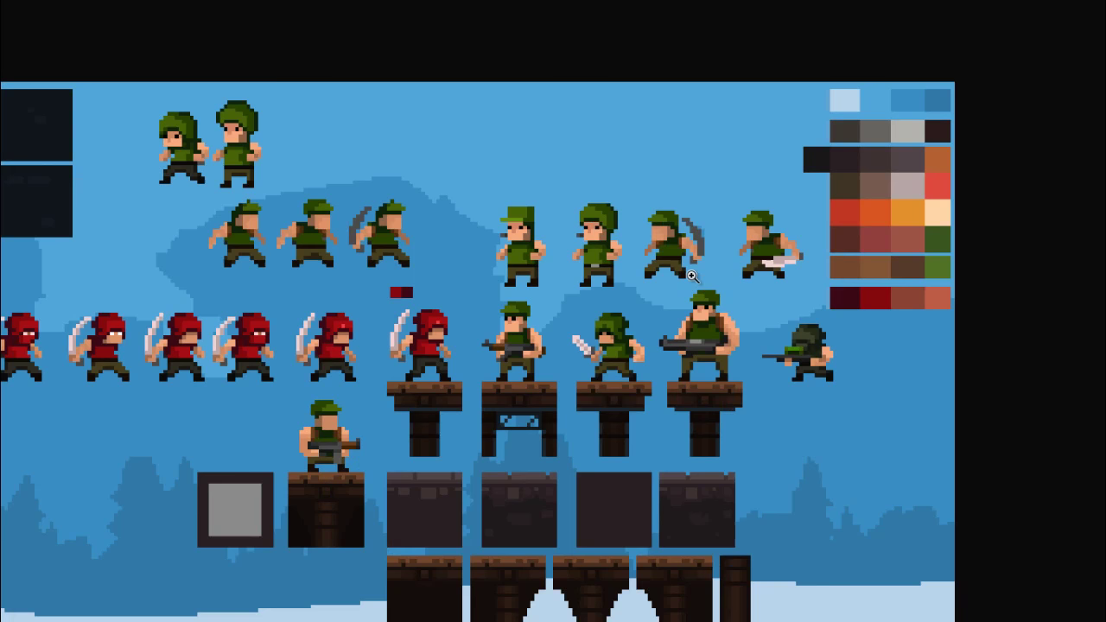
{"action": "scroll", "coordinate": [783, 260], "scroll_direction": "up", "scroll_amount": 3}
{"action": "scroll", "coordinate": [773, 270], "scroll_direction": "down", "scroll_amount": 2}
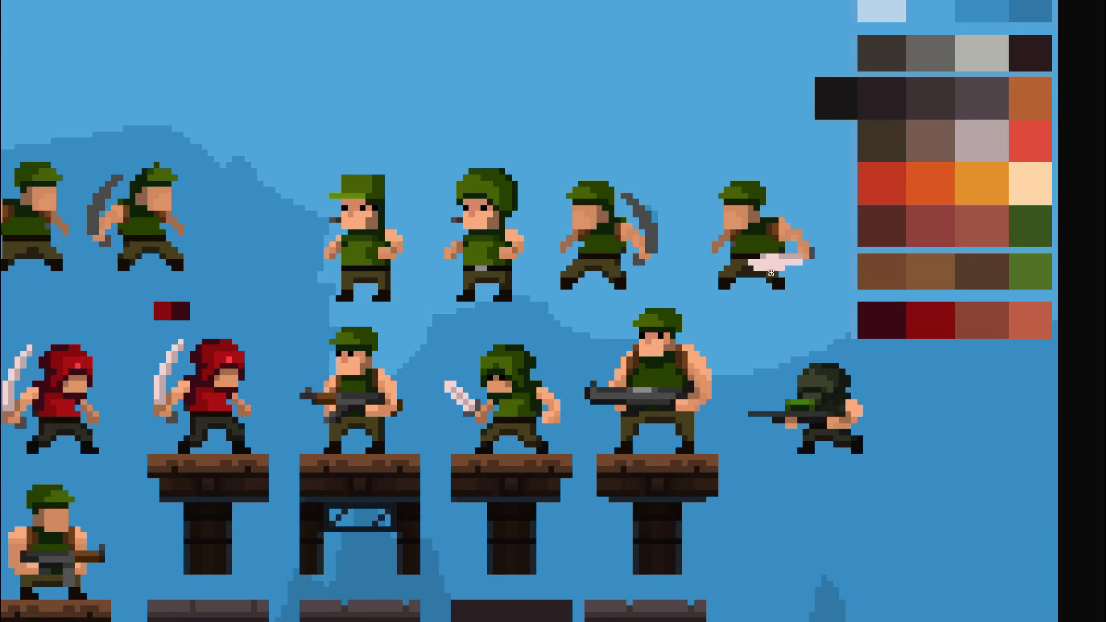
{"action": "scroll", "coordinate": [726, 231], "scroll_direction": "up", "scroll_amount": 1}
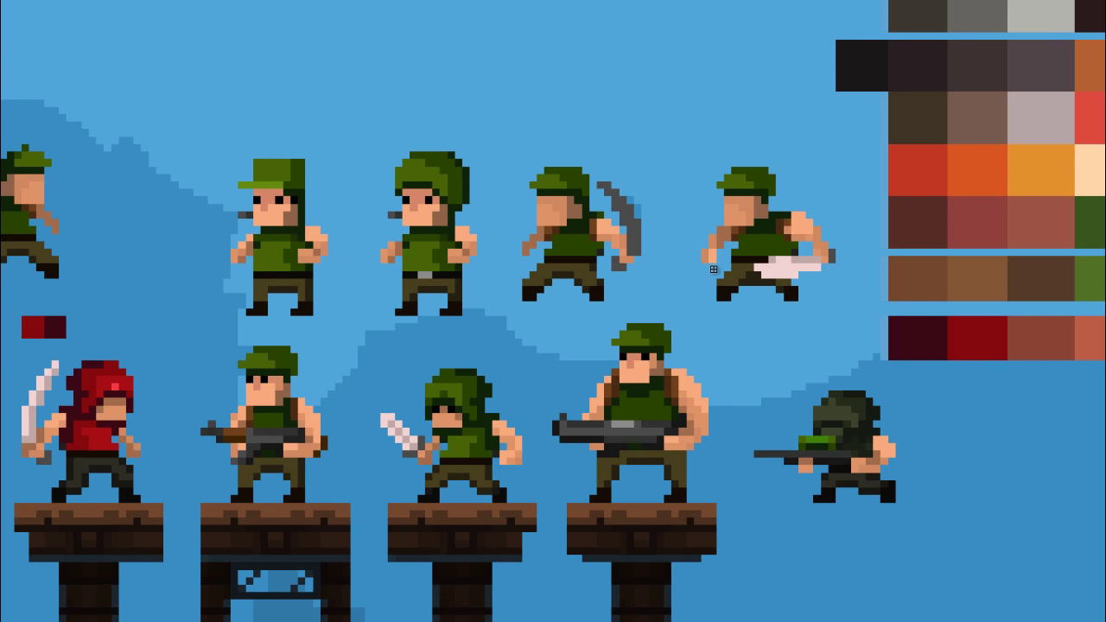
{"action": "scroll", "coordinate": [747, 267], "scroll_direction": "down", "scroll_amount": 2}
{"action": "scroll", "coordinate": [731, 298], "scroll_direction": "up", "scroll_amount": 1}
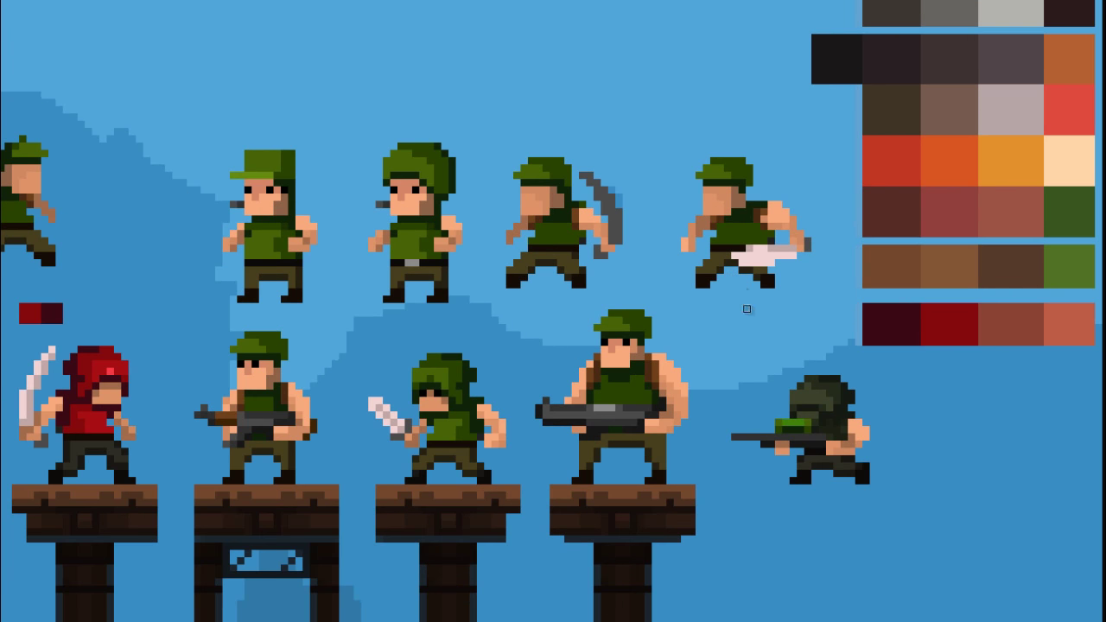
{"action": "scroll", "coordinate": [734, 302], "scroll_direction": "down", "scroll_amount": 1}
{"action": "scroll", "coordinate": [752, 234], "scroll_direction": "up", "scroll_amount": 2}
{"action": "scroll", "coordinate": [762, 213], "scroll_direction": "up", "scroll_amount": 1}
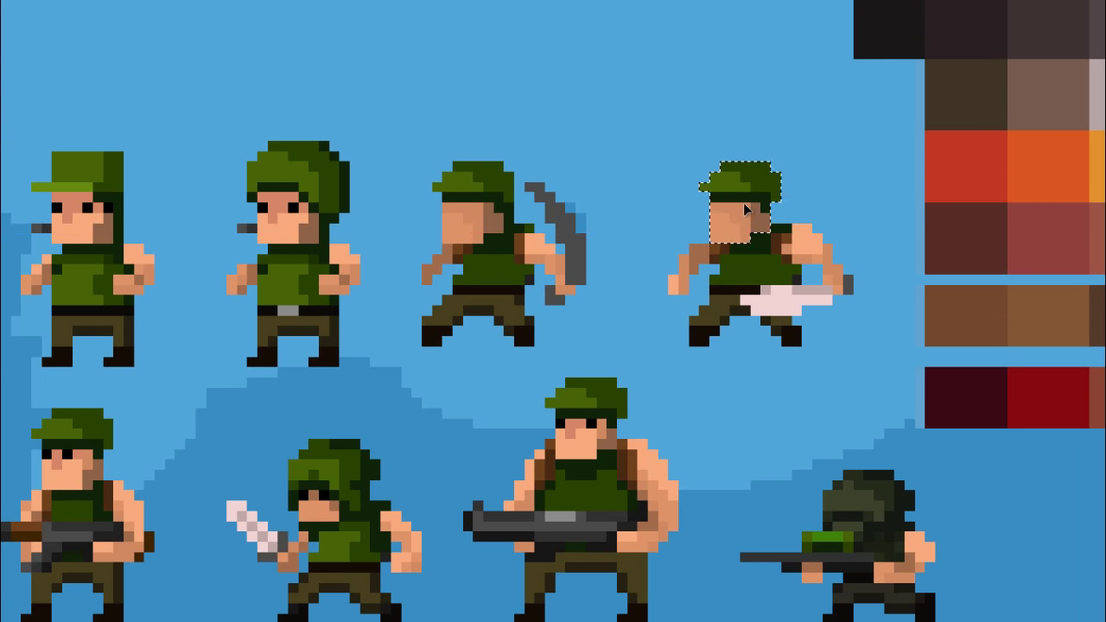
{"action": "left_click_drag", "start_coordinate": [781, 224], "coordinate": [802, 235]}
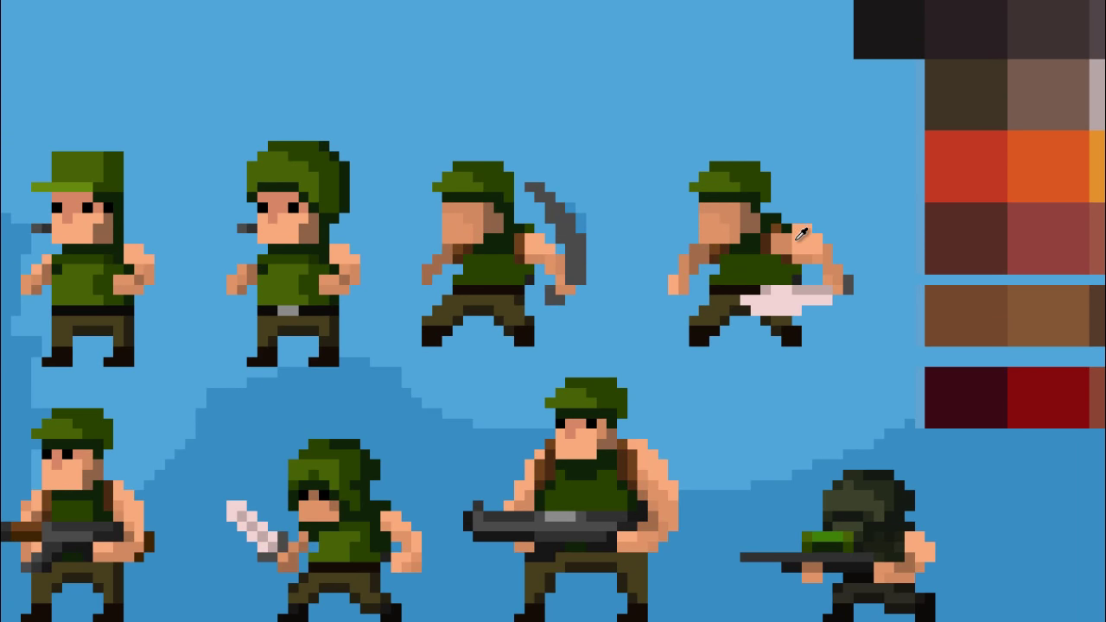
{"action": "scroll", "coordinate": [782, 222], "scroll_direction": "down", "scroll_amount": 3}
{"action": "scroll", "coordinate": [793, 205], "scroll_direction": "up", "scroll_amount": 3}
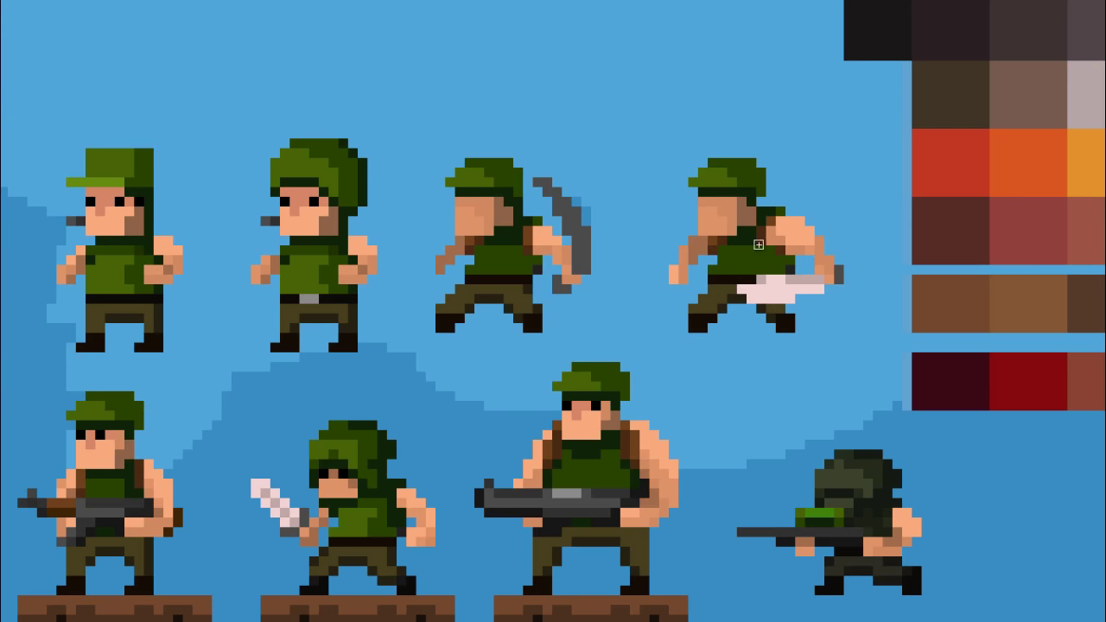
{"action": "scroll", "coordinate": [765, 237], "scroll_direction": "down", "scroll_amount": 1}
{"action": "scroll", "coordinate": [774, 232], "scroll_direction": "down", "scroll_amount": 2}
{"action": "scroll", "coordinate": [785, 223], "scroll_direction": "up", "scroll_amount": 2}
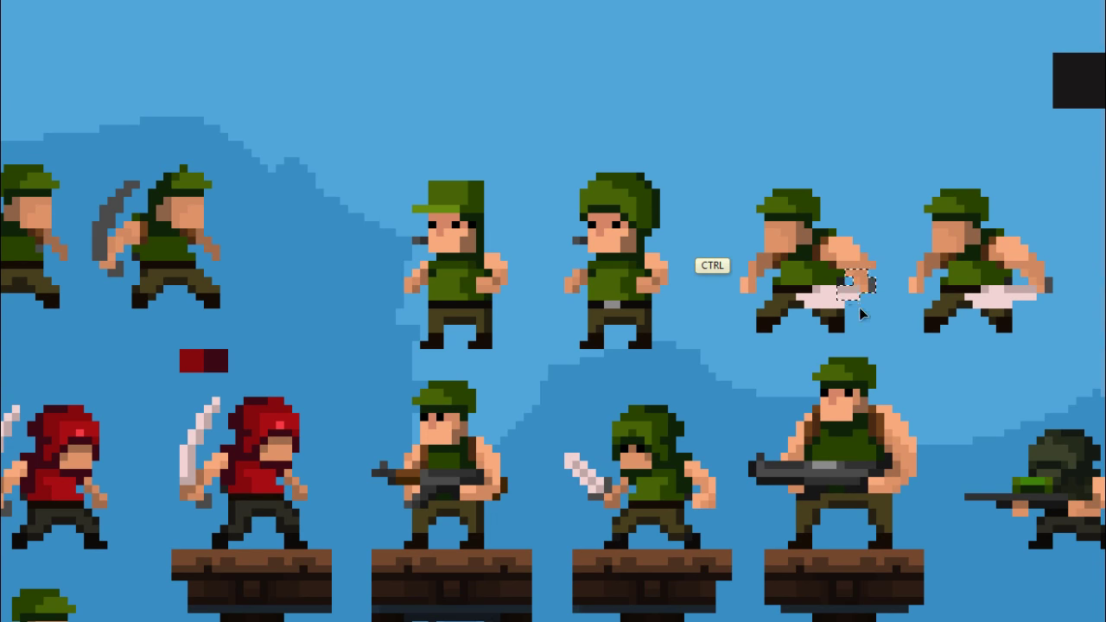
Undo a trial move of the knife arm, then make the headband greyer with Hue/Saturation
{"action": "left_click_drag", "start_coordinate": [861, 314], "coordinate": [852, 276]}
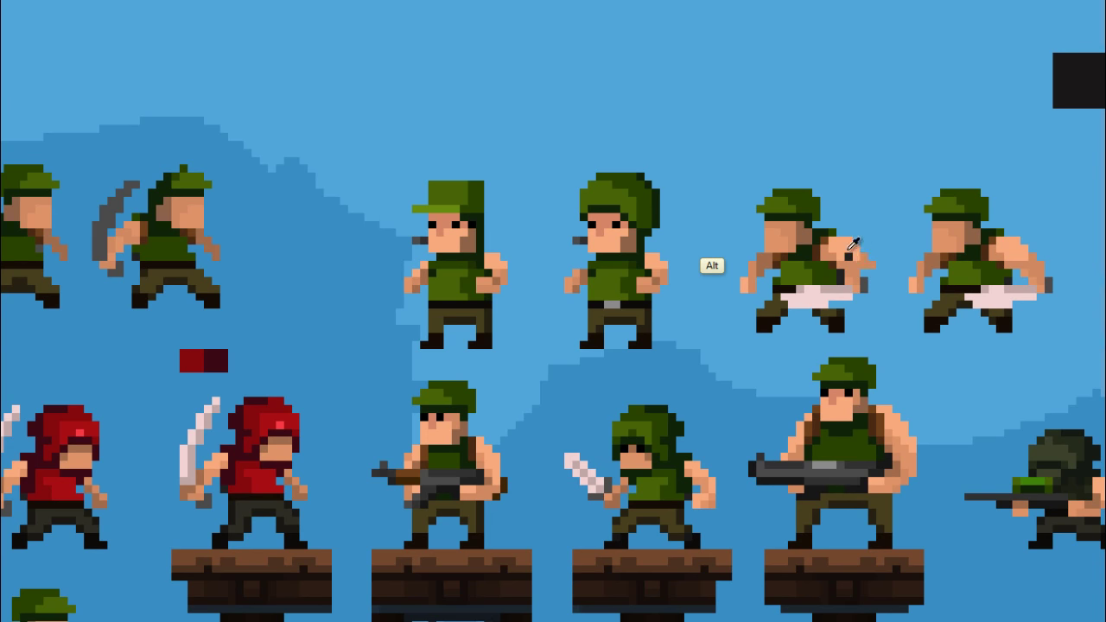
{"action": "key", "text": "ctrl+z"}
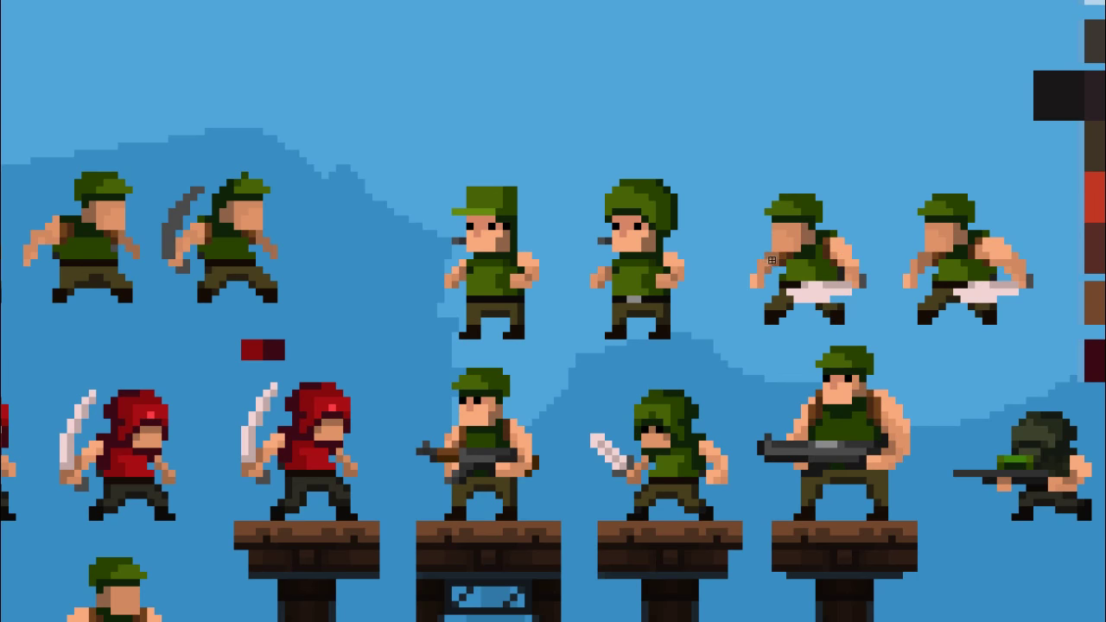
{"action": "key", "text": "alt"}
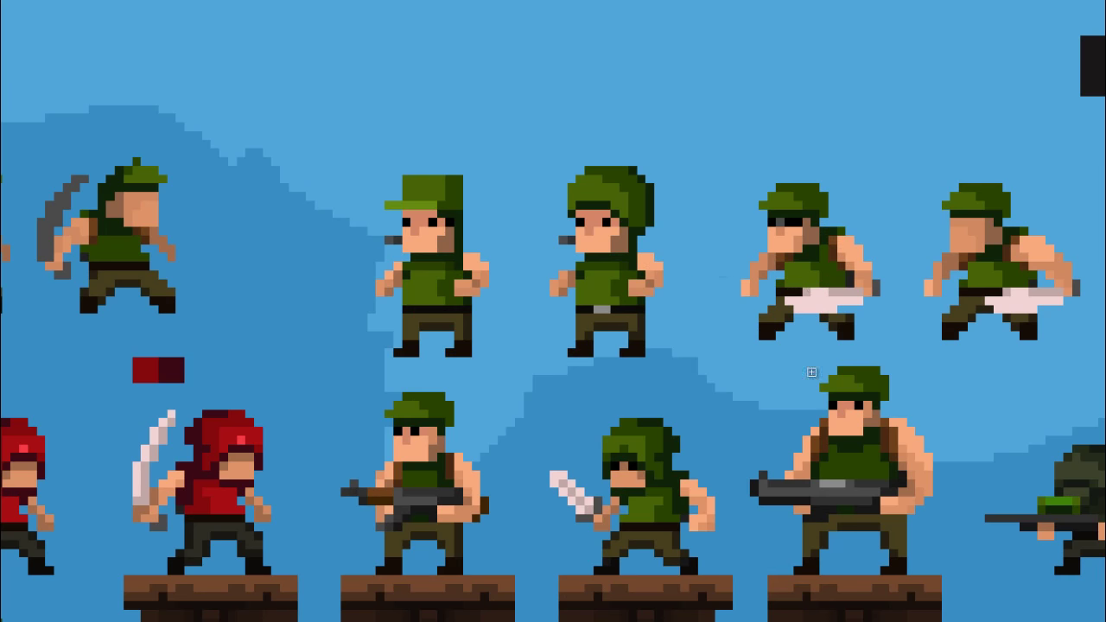
{"action": "key", "text": "ctrl"}
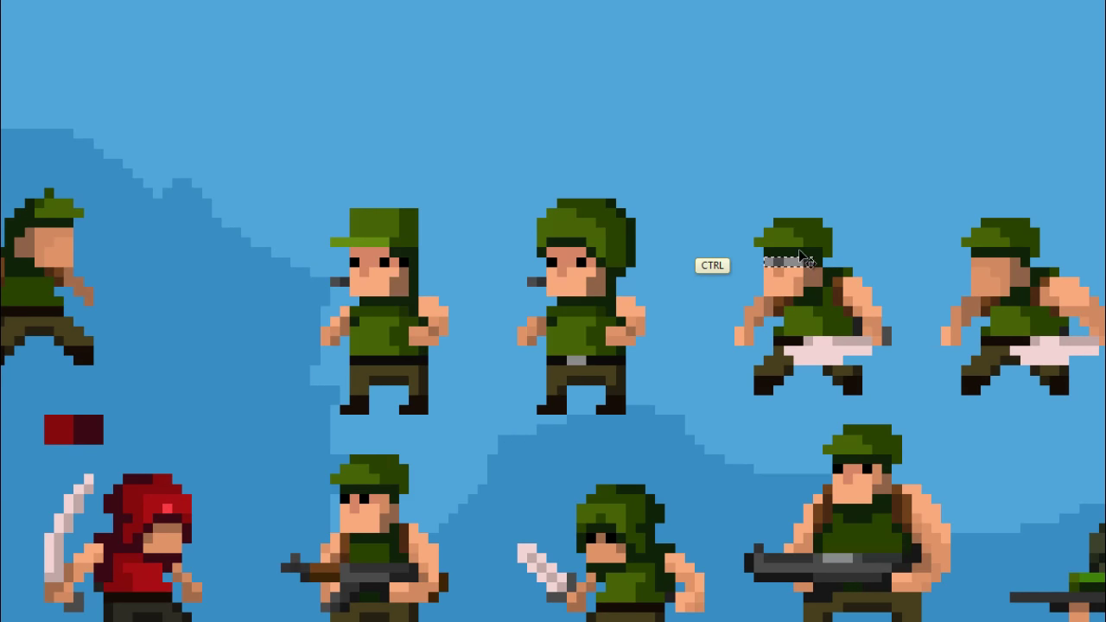
{"action": "key", "text": "ctrl+u"}
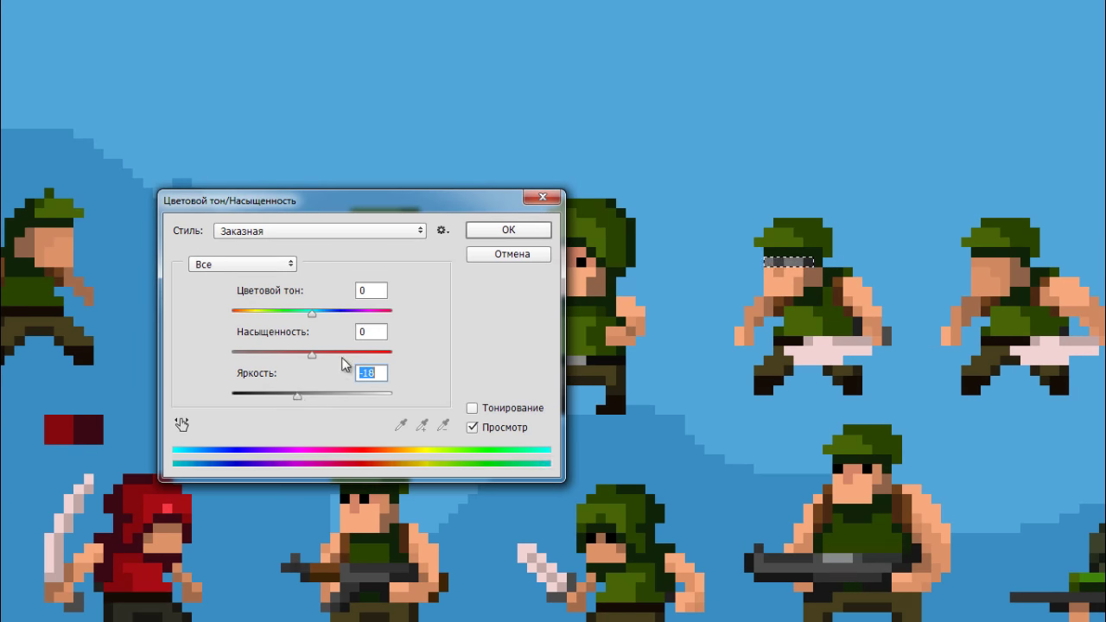
{"action": "key", "text": "Return"}
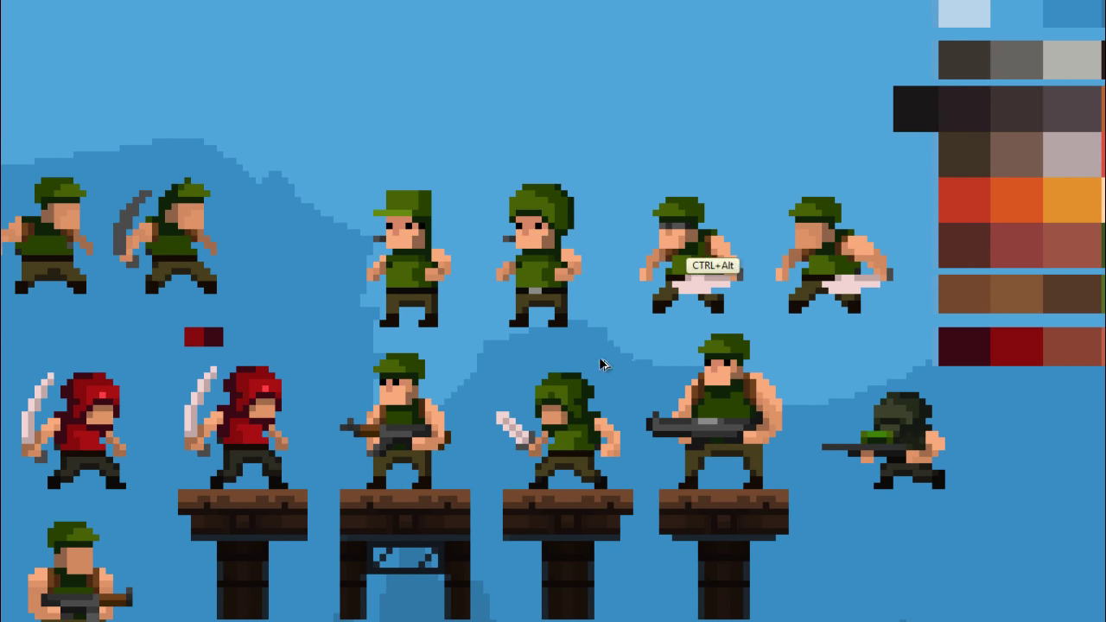
Zoom in and out on the sunglasses and headband soldiers to inspect the top-row sprites
{"action": "key", "text": "ctrl+minus"}
{"action": "left_click", "coordinate": [670, 249]}
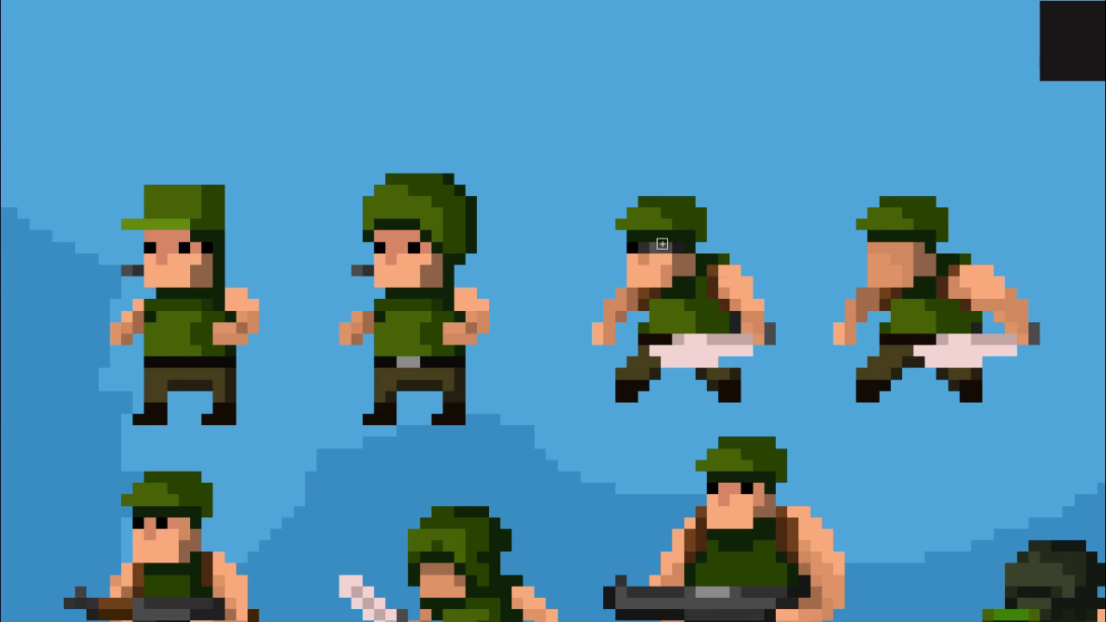
{"action": "key", "text": "ctrl+minus"}
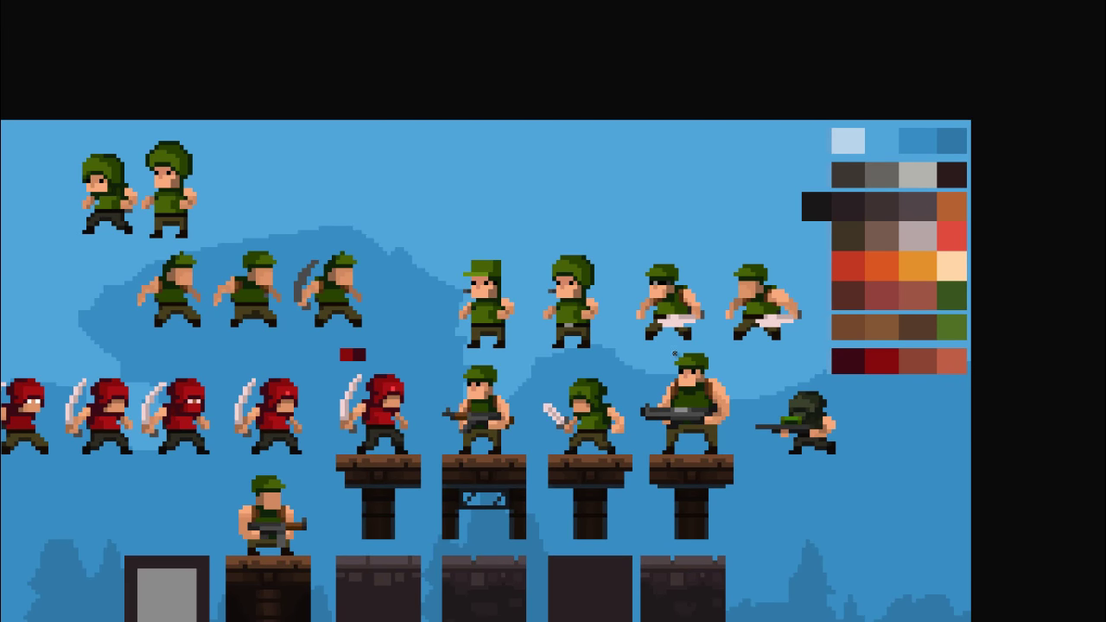
{"action": "left_click", "coordinate": [670, 294]}
{"action": "left_click", "coordinate": [663, 274], "text": "alt"}
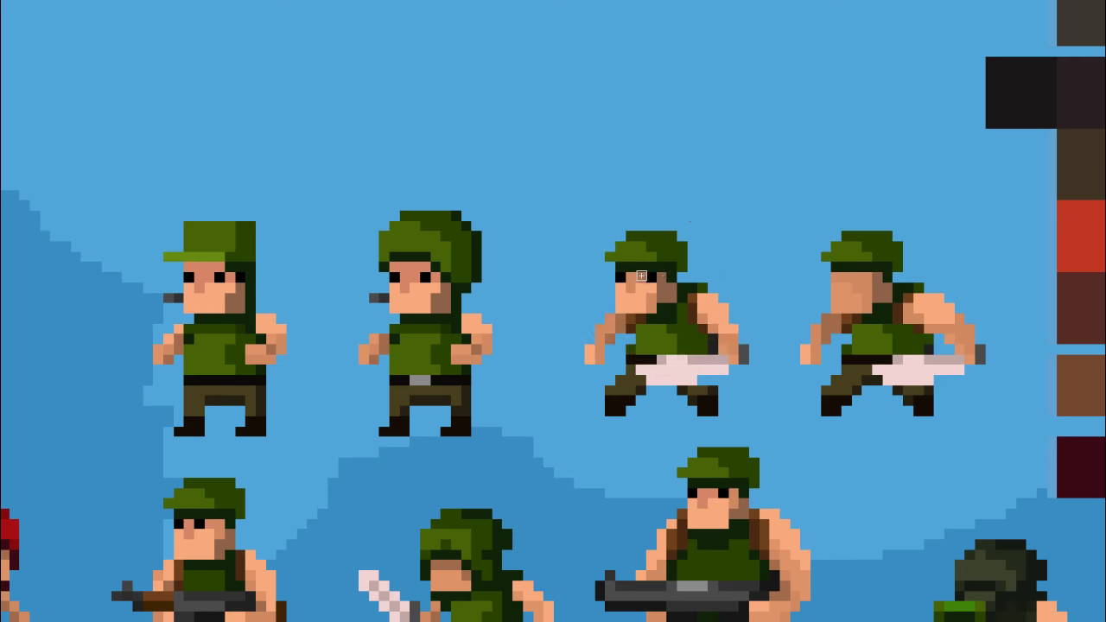
{"action": "left_click", "coordinate": [663, 281], "text": "alt"}
{"action": "left_click", "coordinate": [704, 322]}
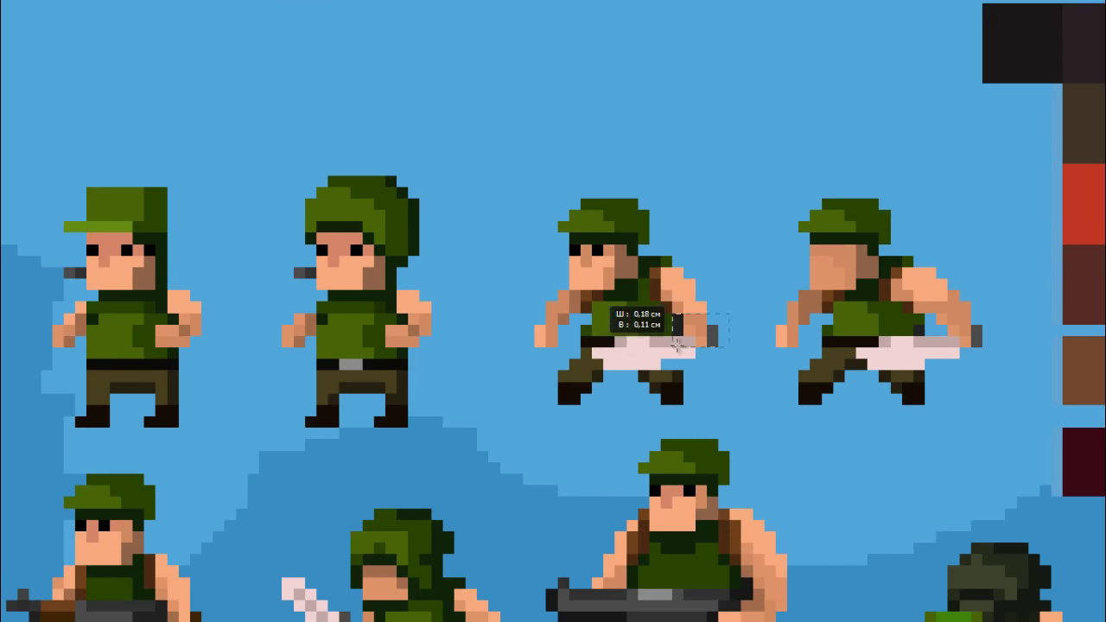
{"action": "left_click", "coordinate": [700, 313], "text": "alt"}
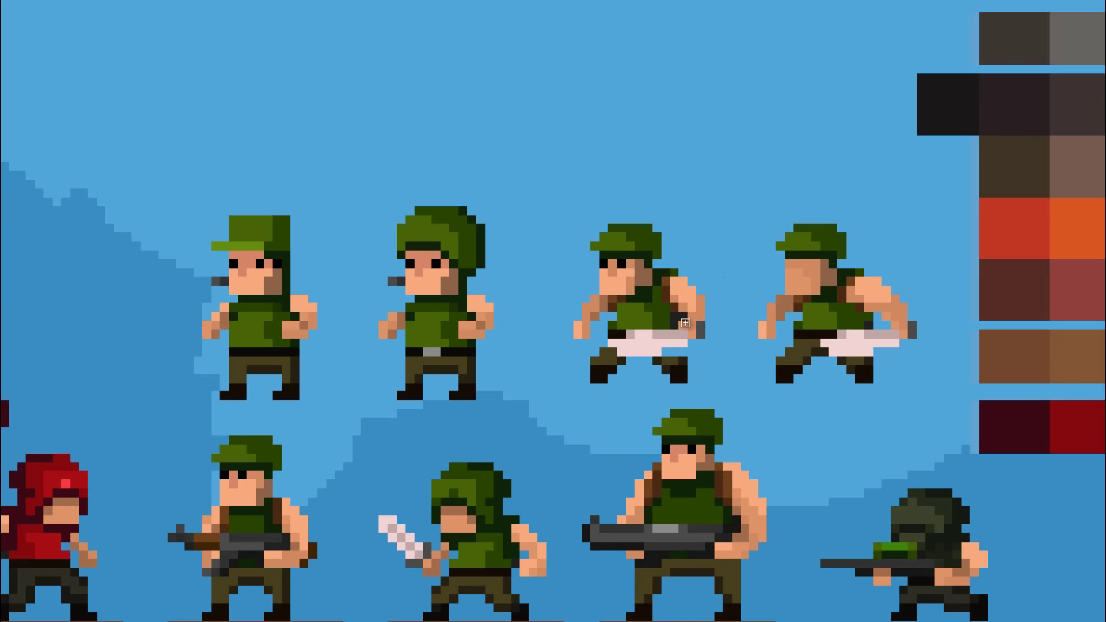
{"action": "left_click", "coordinate": [685, 322], "text": "alt"}
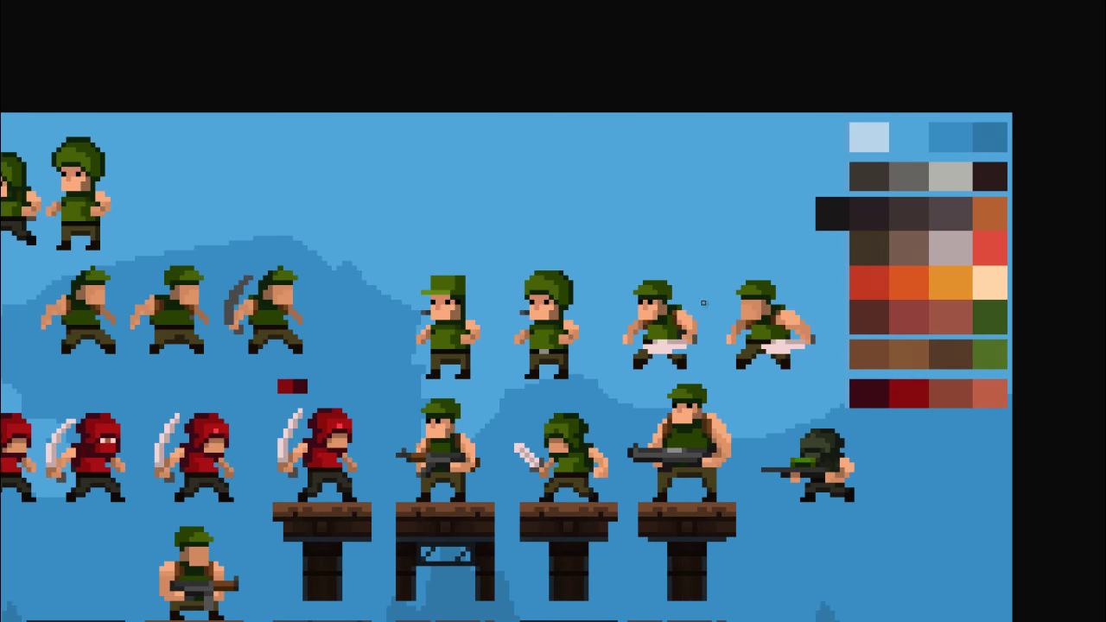
{"action": "left_click", "coordinate": [678, 330]}
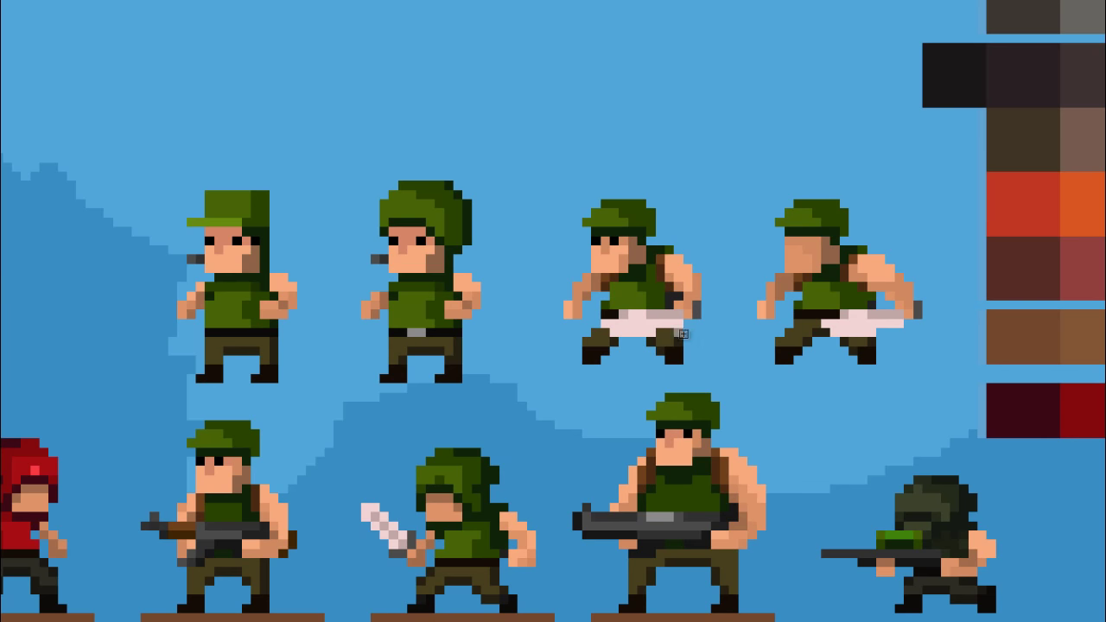
{"action": "left_click", "coordinate": [683, 339], "text": "alt"}
{"action": "left_click", "coordinate": [708, 329]}
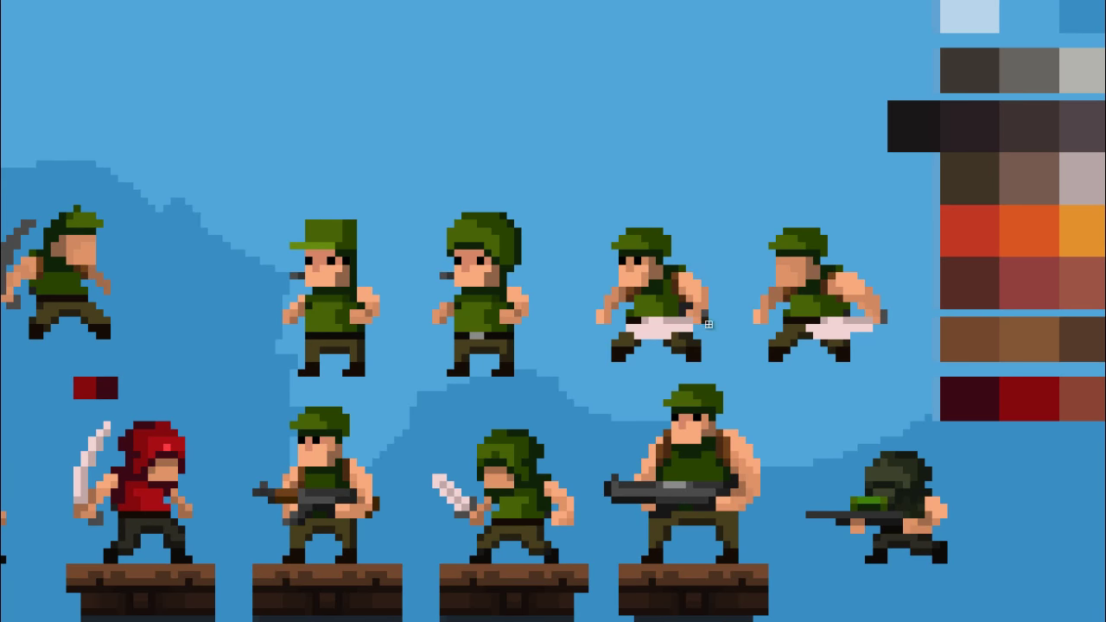
{"action": "scroll", "coordinate": [703, 318], "scroll_direction": "up", "scroll_amount": 2}
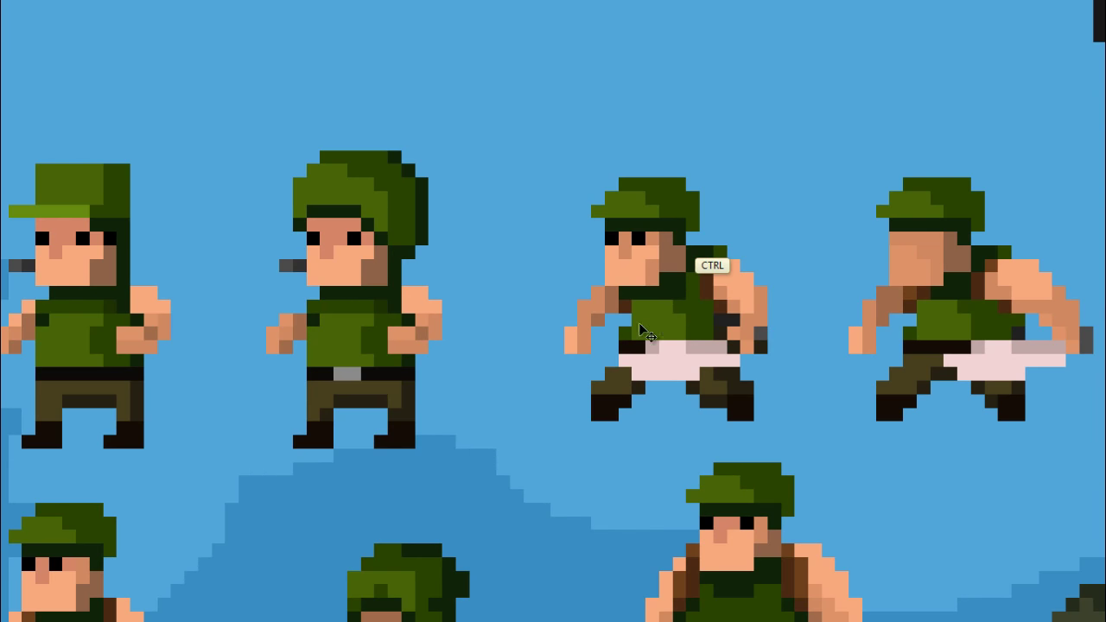
{"action": "scroll", "coordinate": [545, 358], "scroll_direction": "down", "scroll_amount": 3}
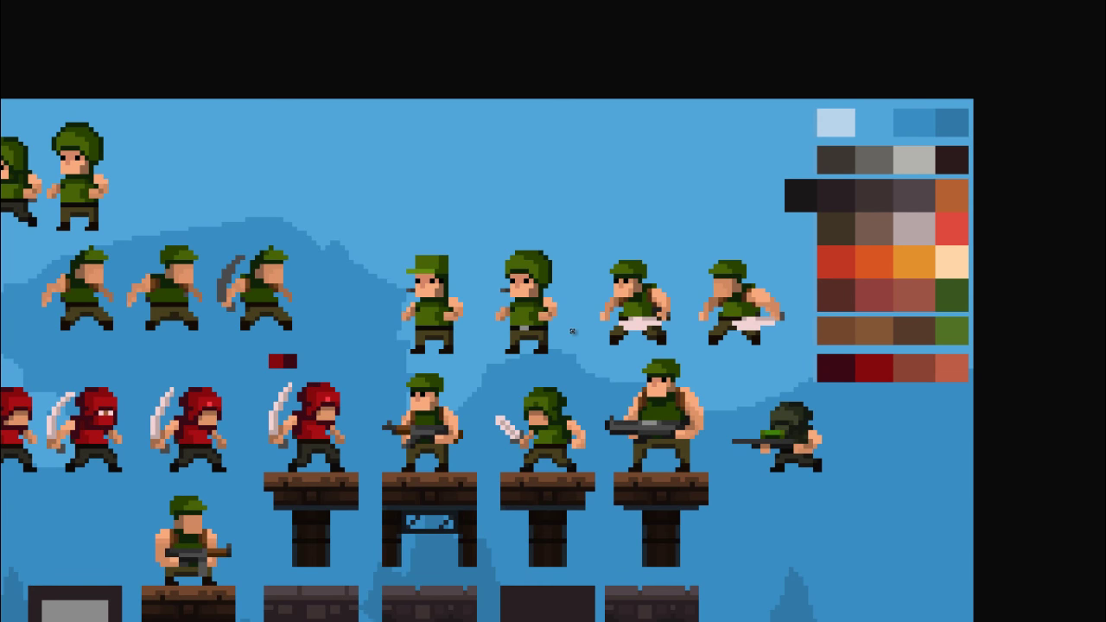
Delete the fourth green soldier and copy the other three into a new row above
{"action": "left_click_drag", "start_coordinate": [695, 249], "coordinate": [787, 358]}
{"action": "key", "text": "Delete"}
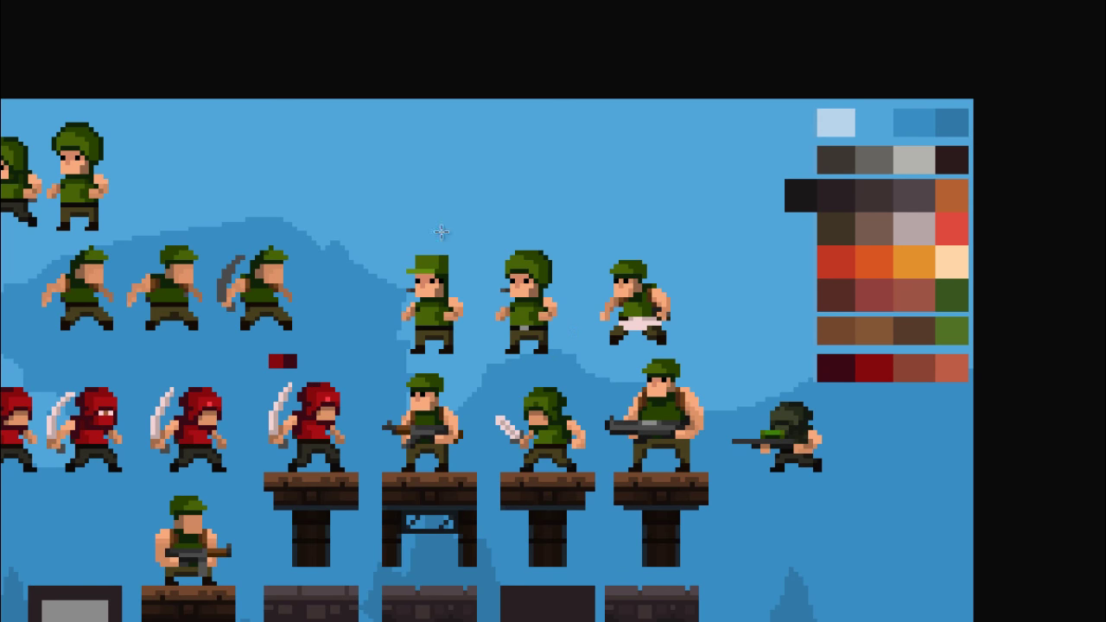
{"action": "left_click_drag", "start_coordinate": [383, 230], "coordinate": [697, 353]}
{"action": "left_click_drag", "start_coordinate": [563, 290], "coordinate": [563, 164]}
Shift the top-middle soldier's head and upper body slightly left
{"action": "scroll", "coordinate": [562, 165], "scroll_direction": "up", "scroll_amount": 1}
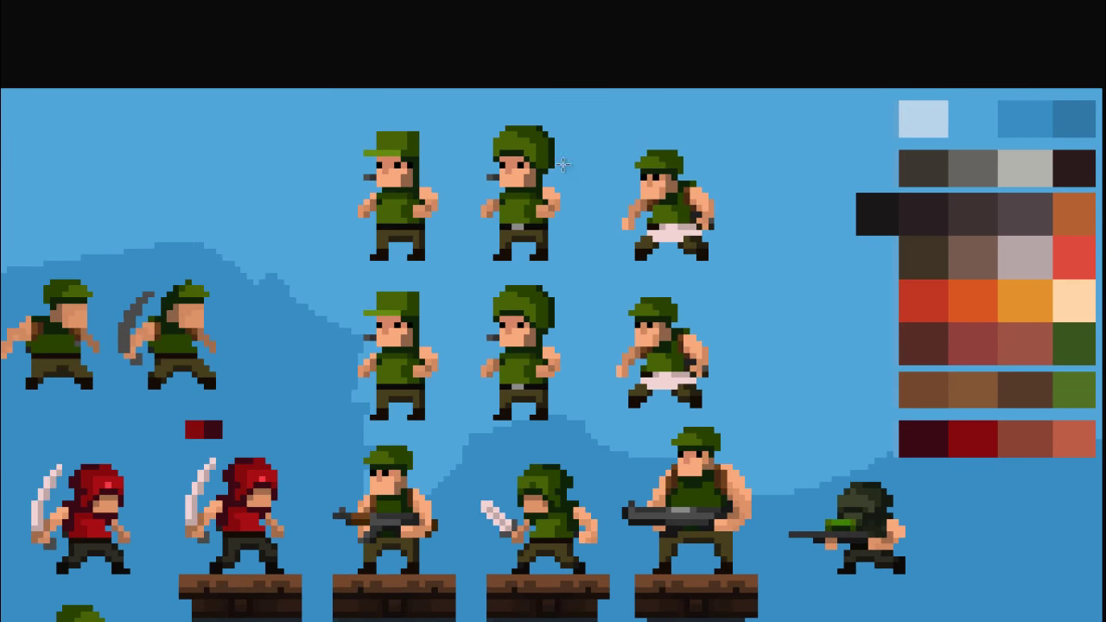
{"action": "left_click_drag", "start_coordinate": [519, 129], "coordinate": [524, 214]}
{"action": "left_click", "coordinate": [577, 285]}
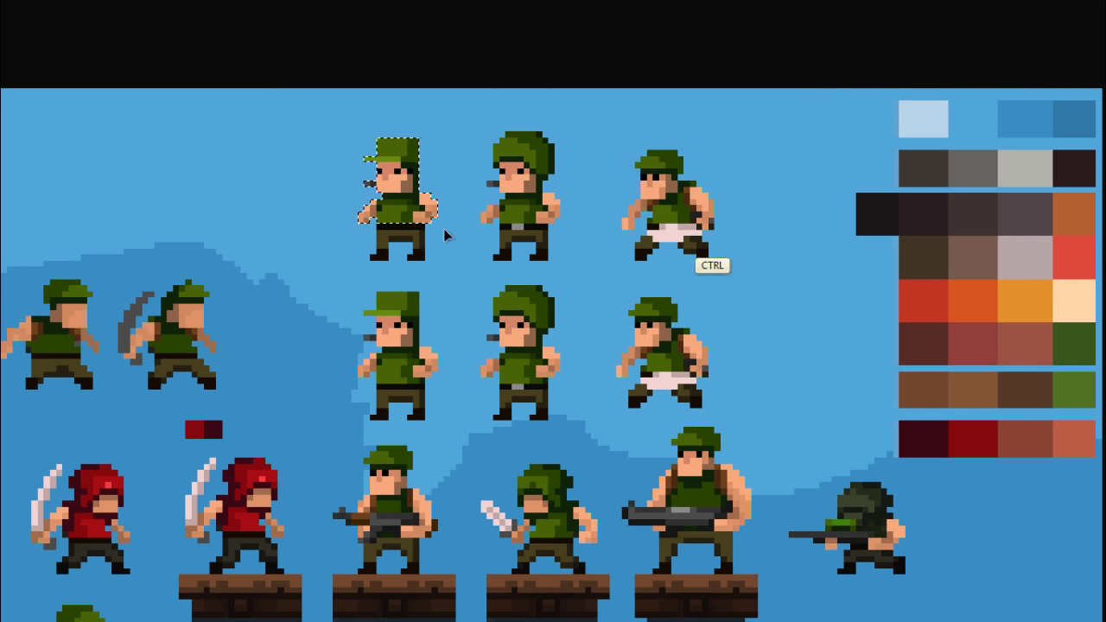
Turn the top-left soldier's cap blue with Hue/Saturation
{"action": "left_click_drag", "start_coordinate": [357, 118], "coordinate": [438, 156]}
{"action": "scroll", "coordinate": [421, 182], "scroll_direction": "up", "scroll_amount": 1}
{"action": "key", "text": "ctrl+u"}
{"action": "key", "text": "Return"}
{"action": "key", "text": "ctrl+d"}
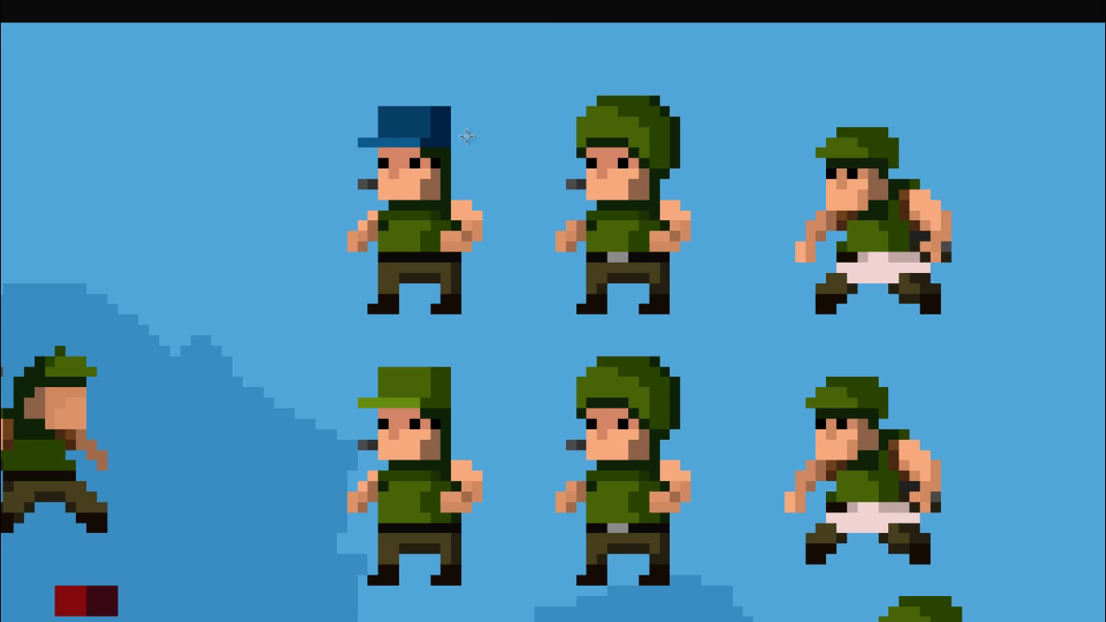
Brush the top-left soldier's green shirt blue and shade the cap's right half darker
{"action": "scroll", "coordinate": [441, 145], "scroll_direction": "up", "scroll_amount": 1}
{"action": "key", "text": "F5"}
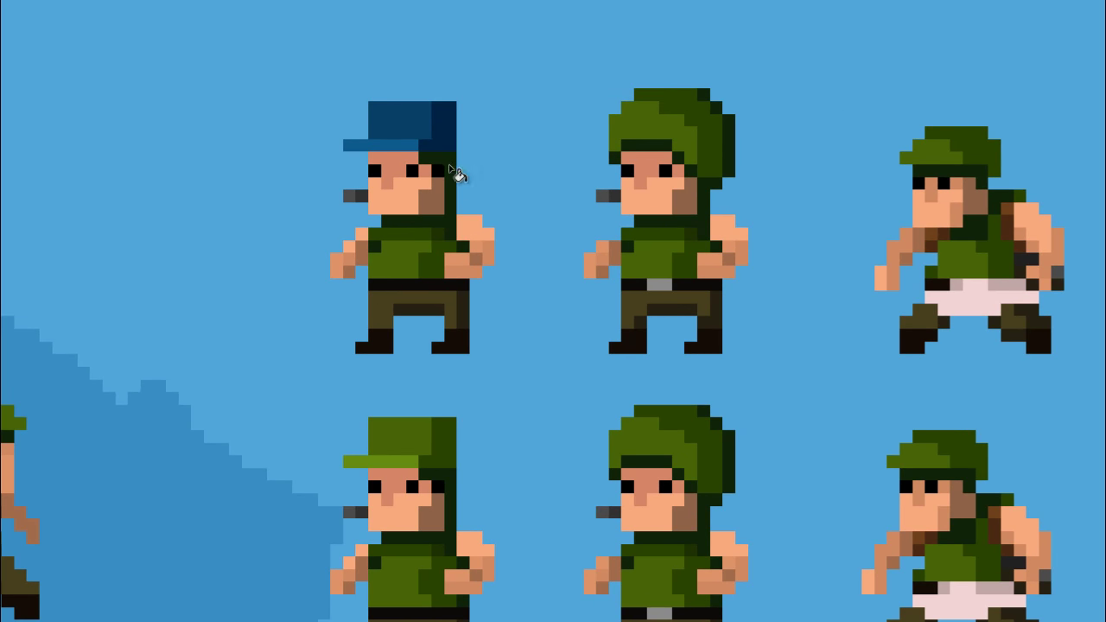
{"action": "key", "text": "F5"}
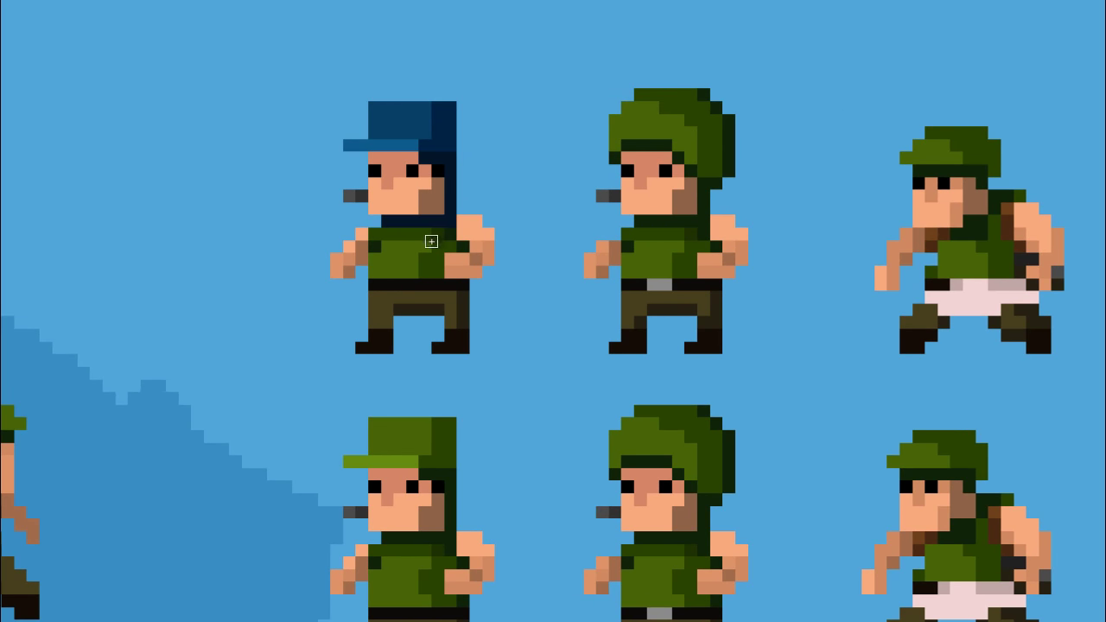
{"action": "mouse_move", "coordinate": [399, 233]}
{"action": "left_mouse_down"}
{"action": "mouse_move", "coordinate": [432, 254]}
{"action": "mouse_move", "coordinate": [435, 217]}
{"action": "mouse_move", "coordinate": [378, 265]}
{"action": "mouse_move", "coordinate": [442, 250]}
{"action": "mouse_move", "coordinate": [447, 213]}
{"action": "left_mouse_up"}
{"action": "scroll", "coordinate": [459, 180], "scroll_direction": "up", "scroll_amount": 1}
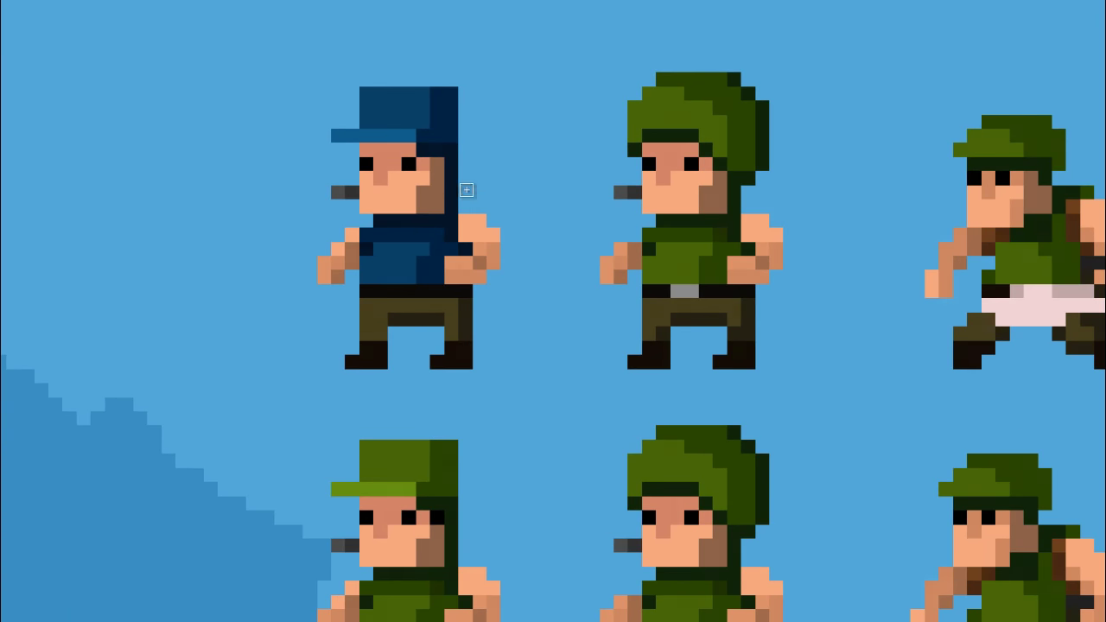
{"action": "scroll", "coordinate": [472, 180], "scroll_direction": "up", "scroll_amount": 1}
{"action": "mouse_move", "coordinate": [432, 112]}
{"action": "left_mouse_down"}
{"action": "mouse_move", "coordinate": [418, 139]}
{"action": "mouse_move", "coordinate": [472, 168]}
{"action": "left_mouse_up"}
{"action": "scroll", "coordinate": [433, 132], "scroll_direction": "down", "scroll_amount": 1}
Adjust the blue soldier's colour balance, then fill the running soldier's cap with the sampled blue
{"action": "key", "text": "ctrl+u"}
{"action": "left_click_drag", "start_coordinate": [718, 299], "coordinate": [711, 309]}
{"action": "key", "text": "Return"}
{"action": "key", "text": "ctrl+b"}
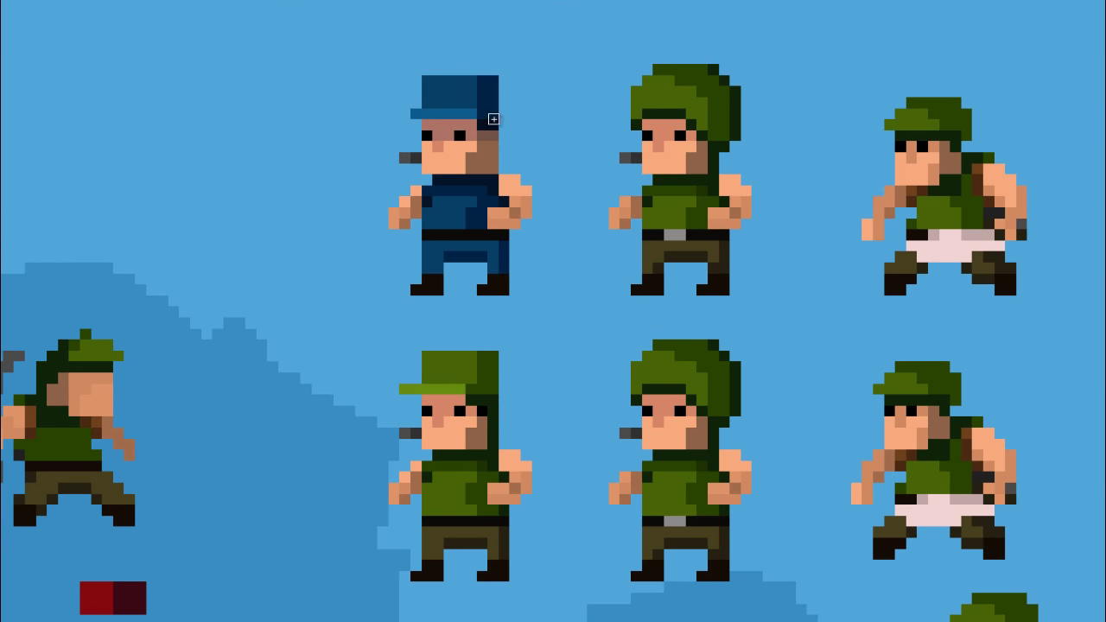
{"action": "left_click", "coordinate": [489, 139], "text": "alt"}
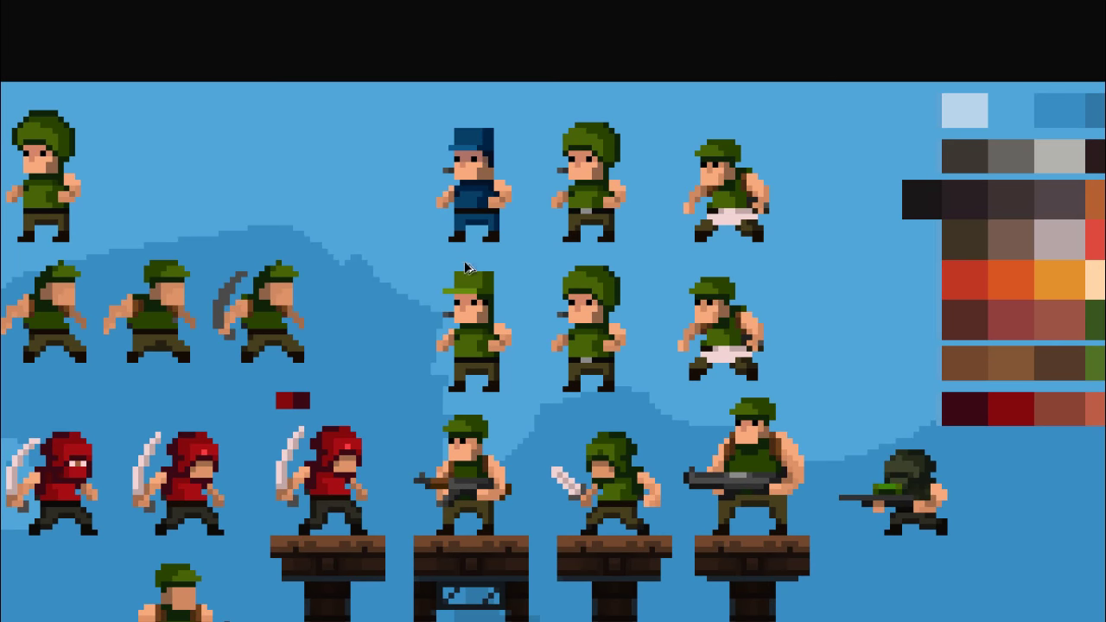
{"action": "left_click", "coordinate": [532, 191]}
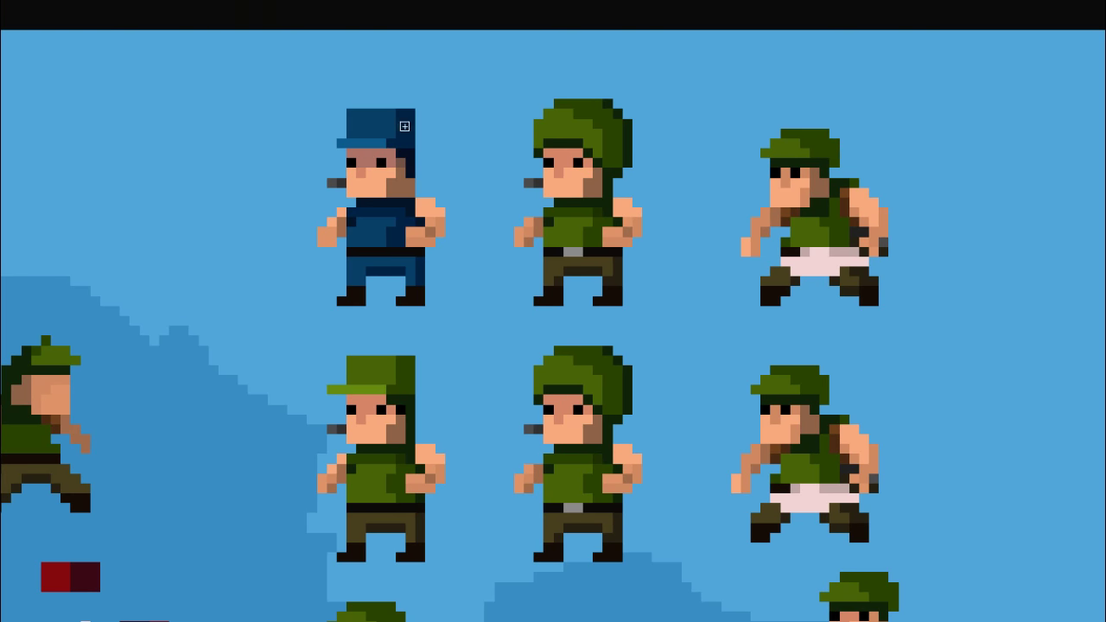
{"action": "left_click", "coordinate": [797, 164]}
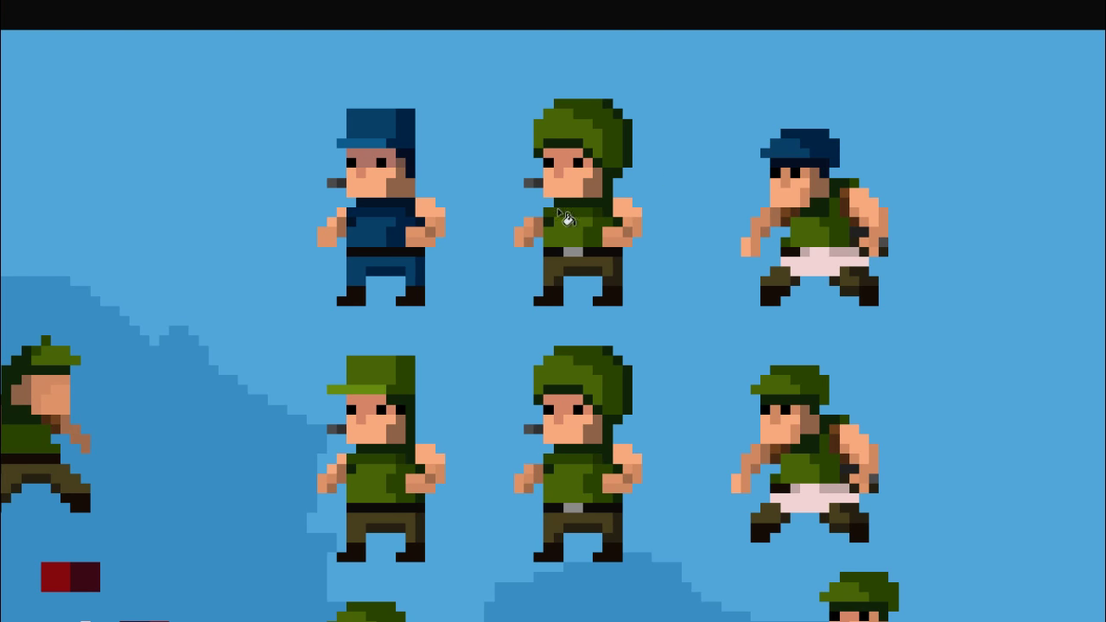
Fill the top-right running soldier's shirt dark blue
{"action": "left_click", "coordinate": [848, 188]}
{"action": "scroll", "coordinate": [856, 198], "scroll_direction": "down", "scroll_amount": 1}
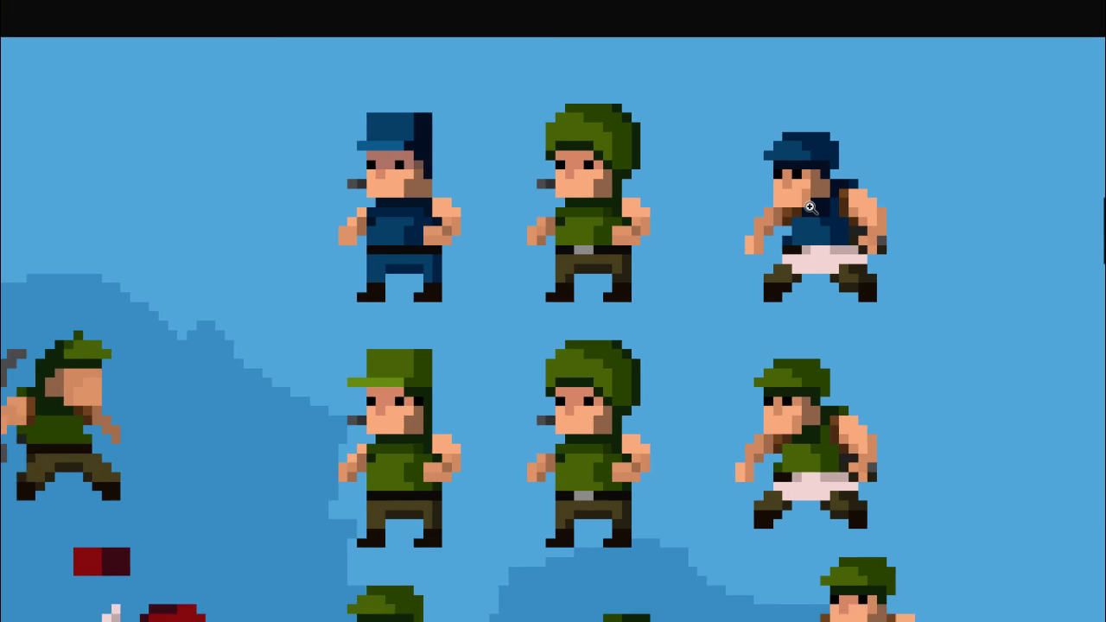
{"action": "scroll", "coordinate": [856, 198], "scroll_direction": "up", "scroll_amount": 1}
{"action": "scroll", "coordinate": [840, 217], "scroll_direction": "down", "scroll_amount": 2}
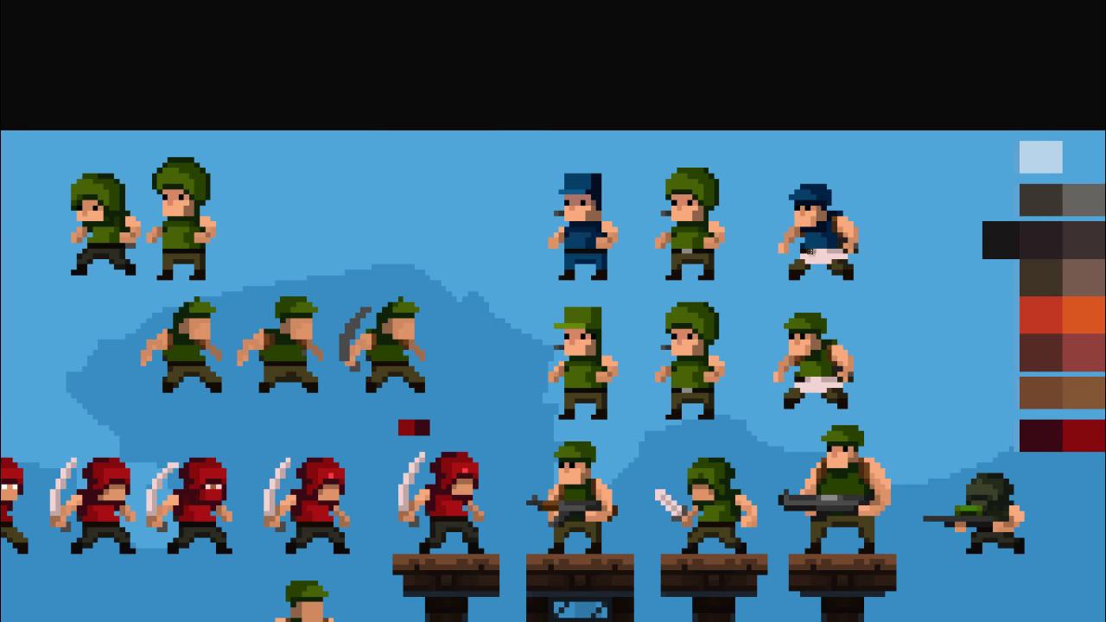
{"action": "scroll", "coordinate": [840, 217], "scroll_direction": "up", "scroll_amount": 2}
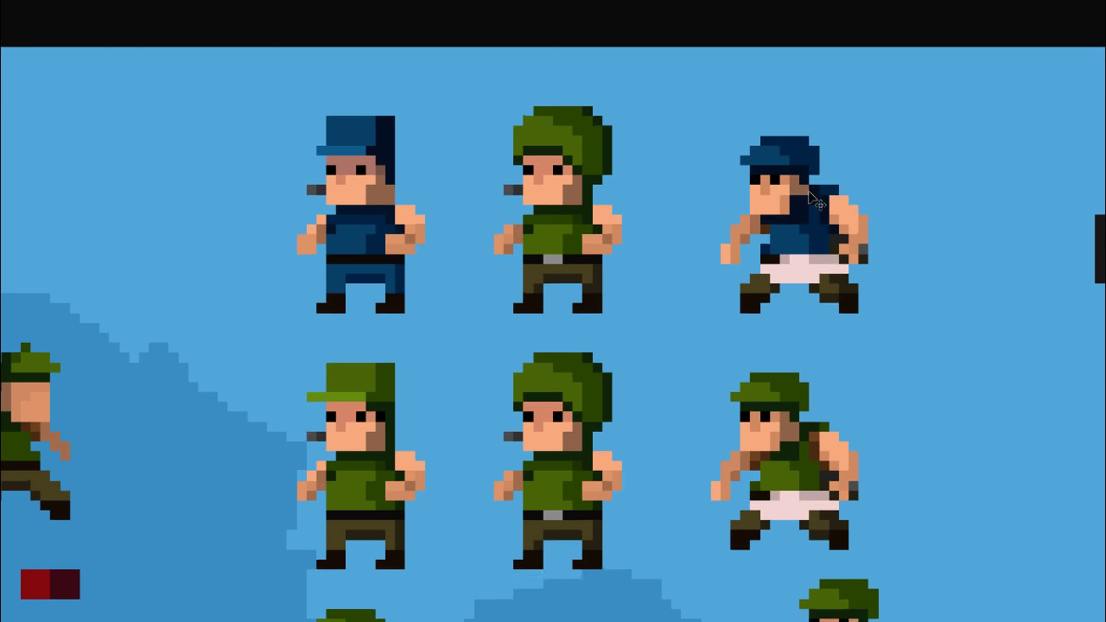
{"action": "scroll", "coordinate": [813, 217], "scroll_direction": "down", "scroll_amount": 3}
{"action": "scroll", "coordinate": [800, 259], "scroll_direction": "up", "scroll_amount": 1}
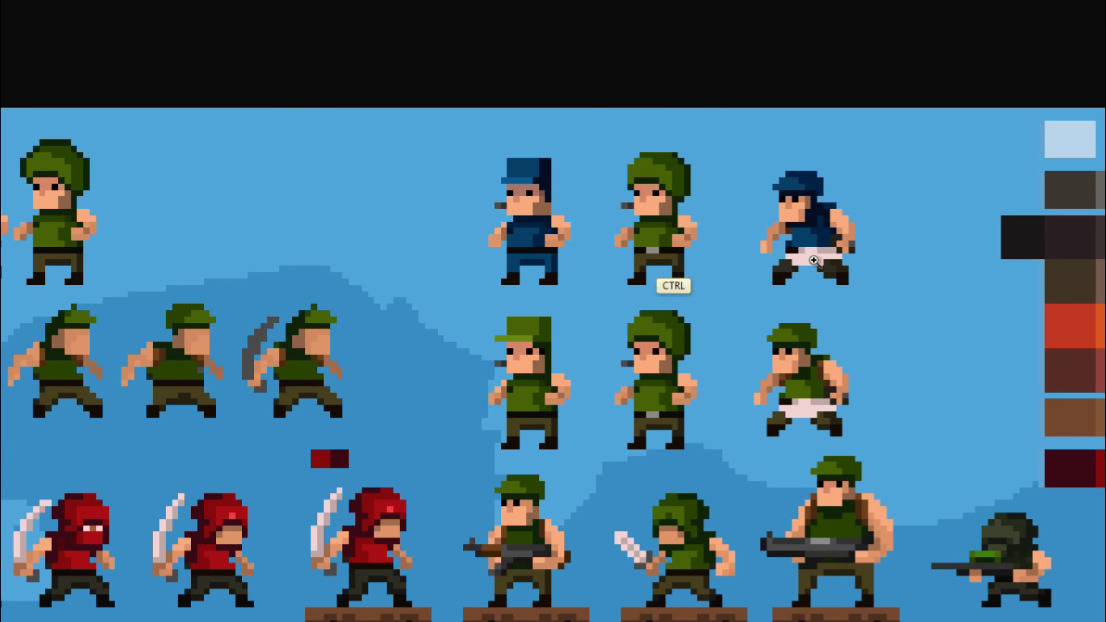
{"action": "scroll", "coordinate": [821, 290], "scroll_direction": "up", "scroll_amount": 2}
{"action": "scroll", "coordinate": [899, 242], "scroll_direction": "down", "scroll_amount": 4}
{"action": "scroll", "coordinate": [873, 271], "scroll_direction": "up", "scroll_amount": 1}
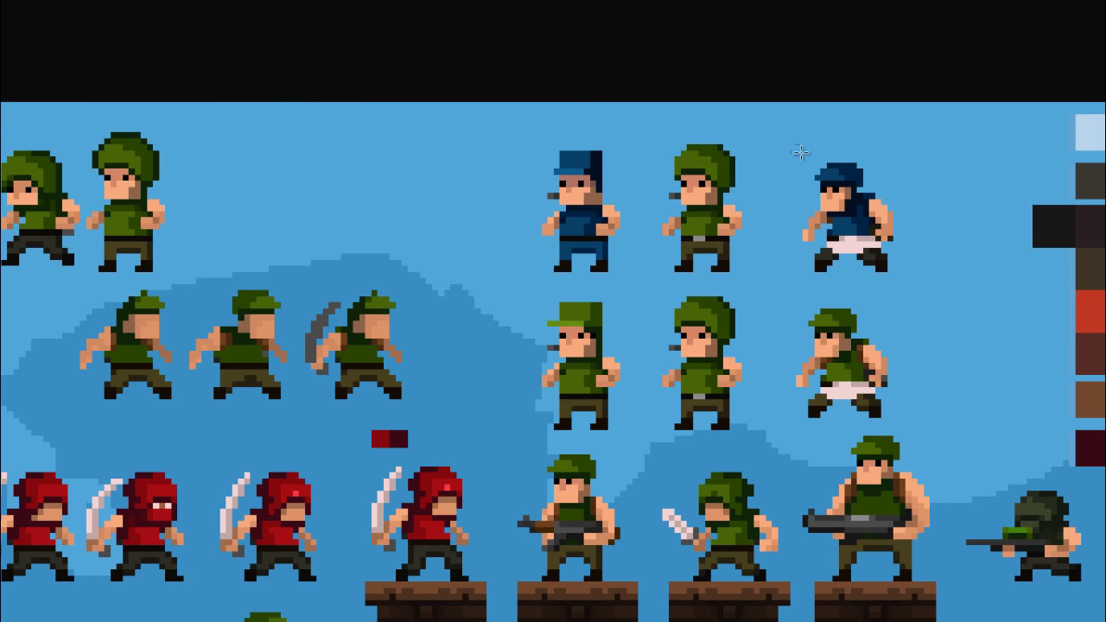
Copy the blue runner into the middle slot of the top row
{"action": "left_click_drag", "start_coordinate": [865, 232], "coordinate": [726, 231]}
{"action": "scroll", "coordinate": [865, 232], "scroll_direction": "up", "scroll_amount": 2}
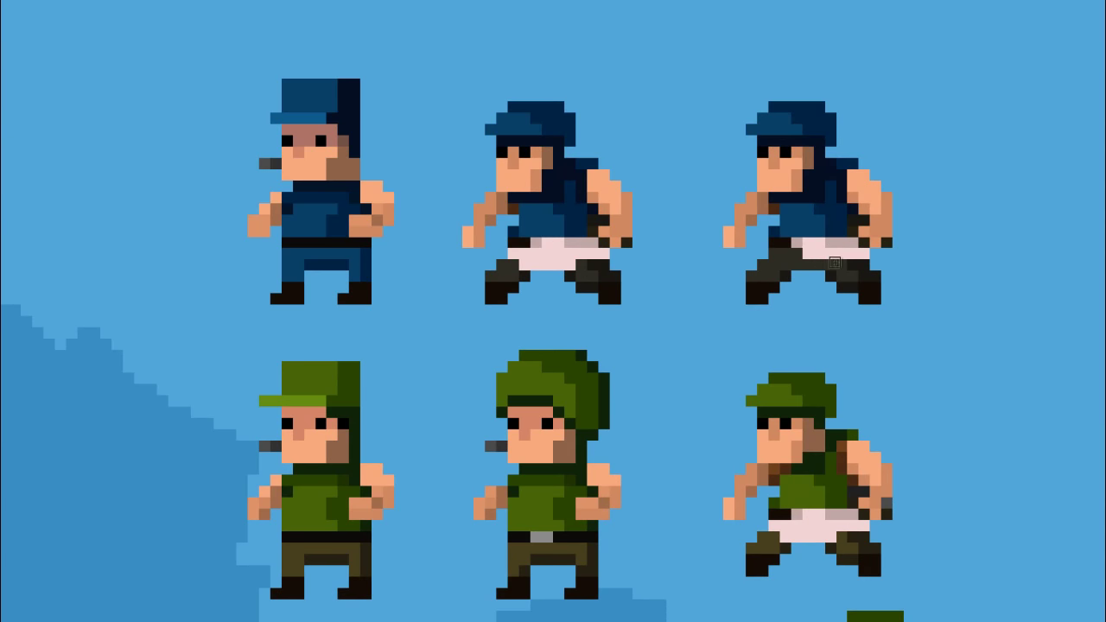
{"action": "scroll", "coordinate": [810, 249], "scroll_direction": "up", "scroll_amount": 1}
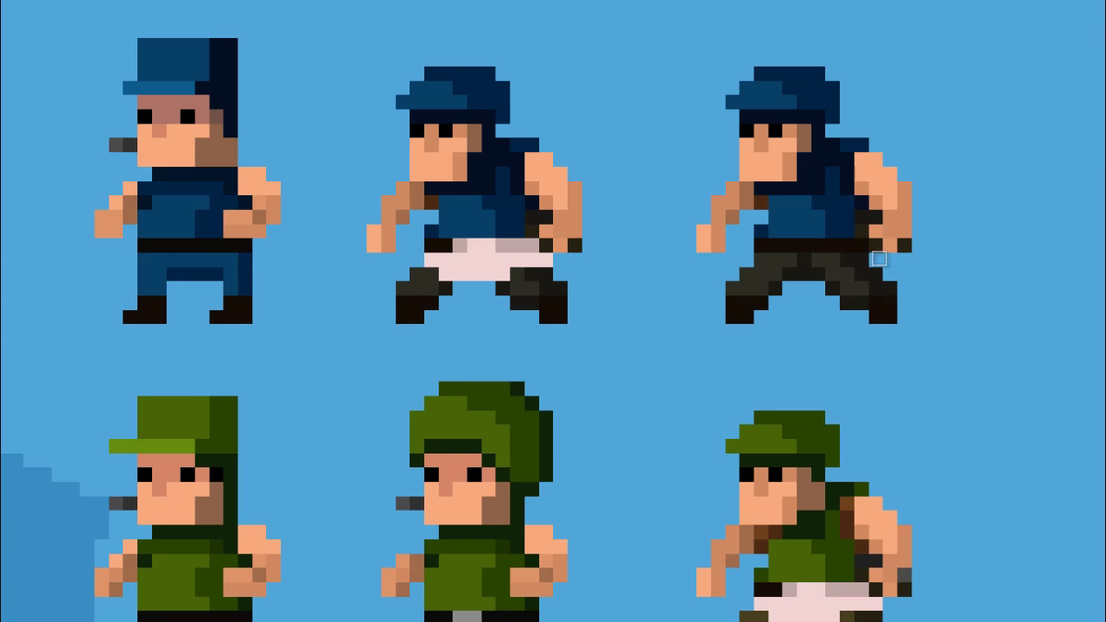
{"action": "scroll", "coordinate": [852, 298], "scroll_direction": "down", "scroll_amount": 1}
{"action": "scroll", "coordinate": [761, 294], "scroll_direction": "down", "scroll_amount": 2}
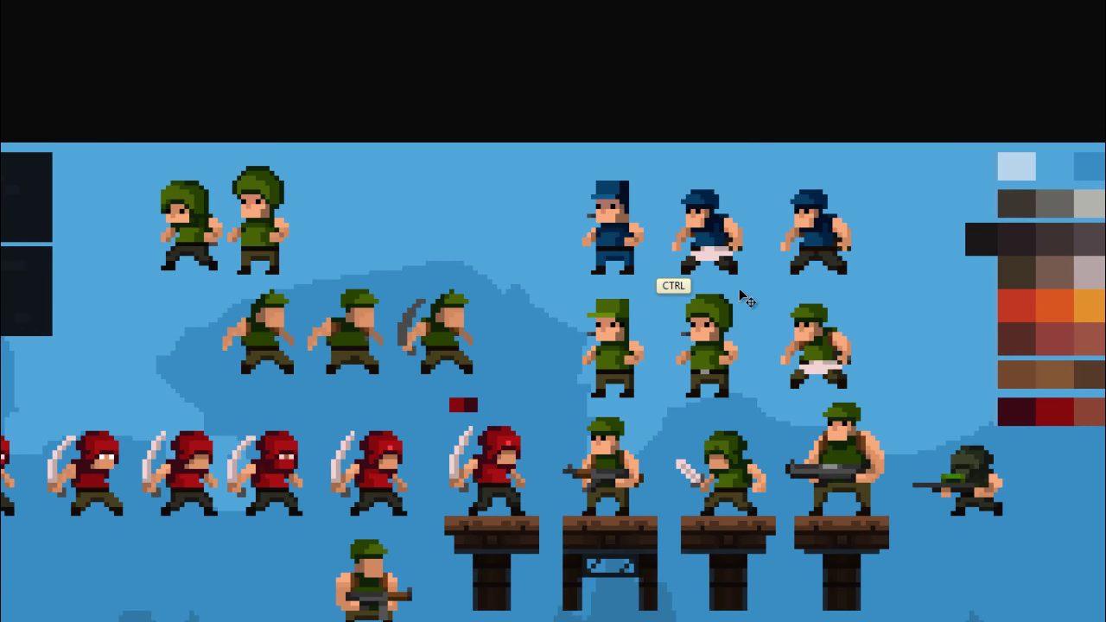
{"action": "scroll", "coordinate": [825, 259], "scroll_direction": "up", "scroll_amount": 2}
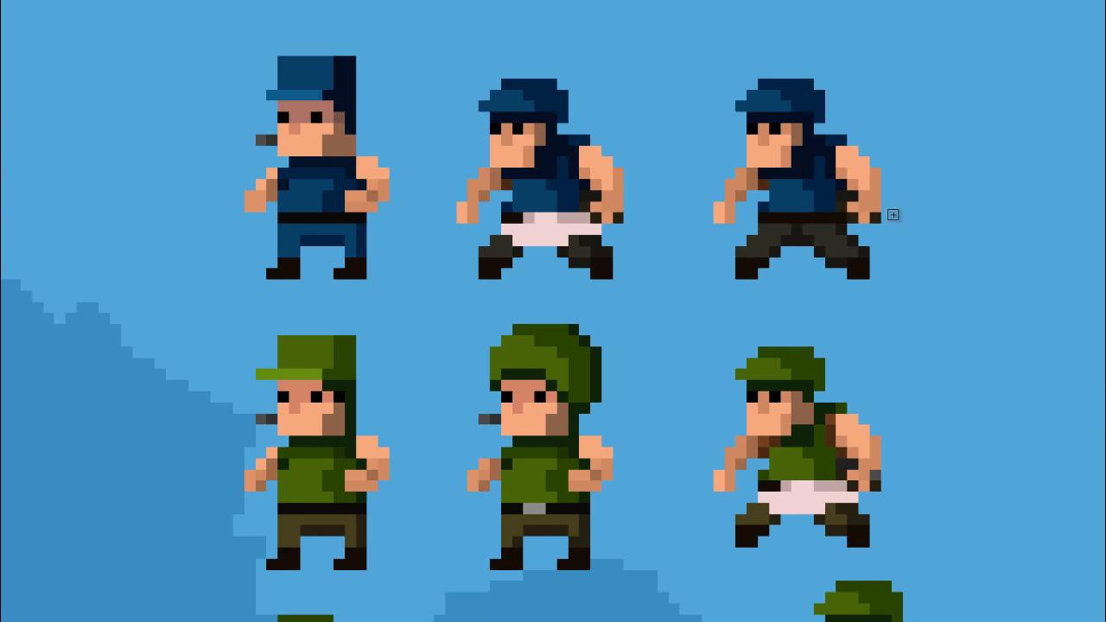
Draw a grey gun barrel extending from the right runner's hand
{"action": "left_click_drag", "start_coordinate": [884, 212], "coordinate": [928, 204]}
{"action": "scroll", "coordinate": [864, 203], "scroll_direction": "down", "scroll_amount": 2}
{"action": "scroll", "coordinate": [763, 199], "scroll_direction": "up", "scroll_amount": 1}
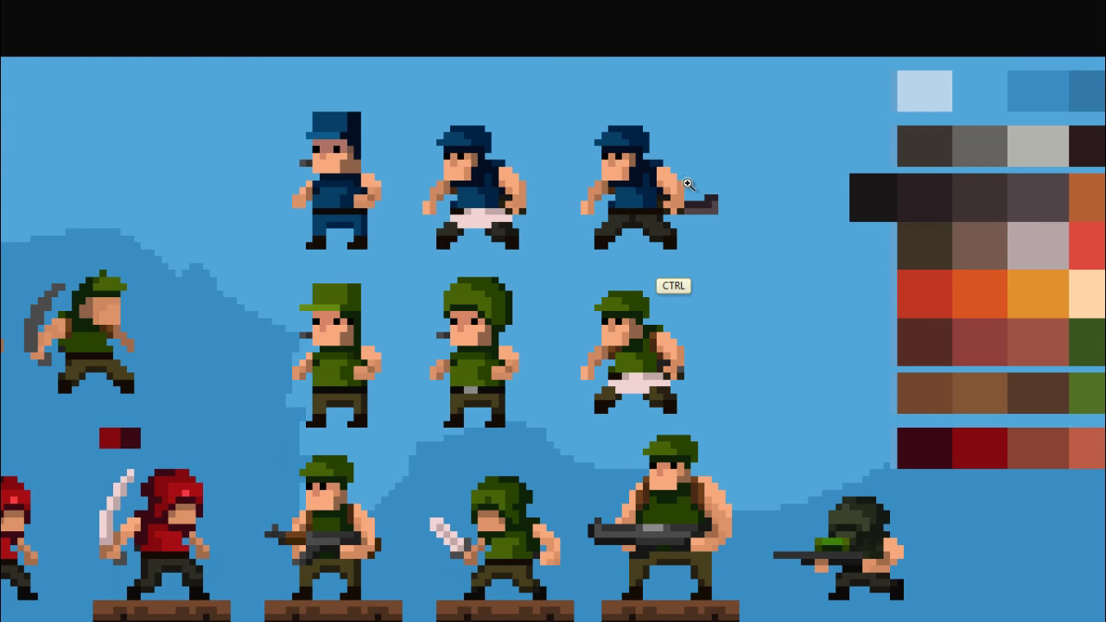
{"action": "scroll", "coordinate": [714, 206], "scroll_direction": "down", "scroll_amount": 2}
{"action": "scroll", "coordinate": [714, 206], "scroll_direction": "up", "scroll_amount": 3}
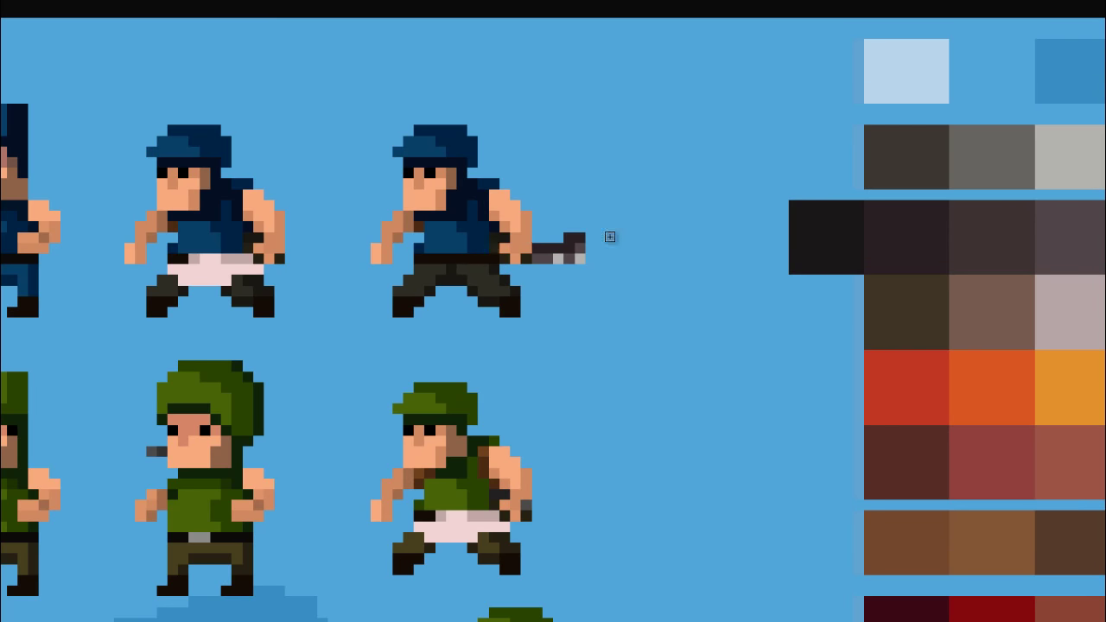
{"action": "scroll", "coordinate": [484, 253], "scroll_direction": "down", "scroll_amount": 2}
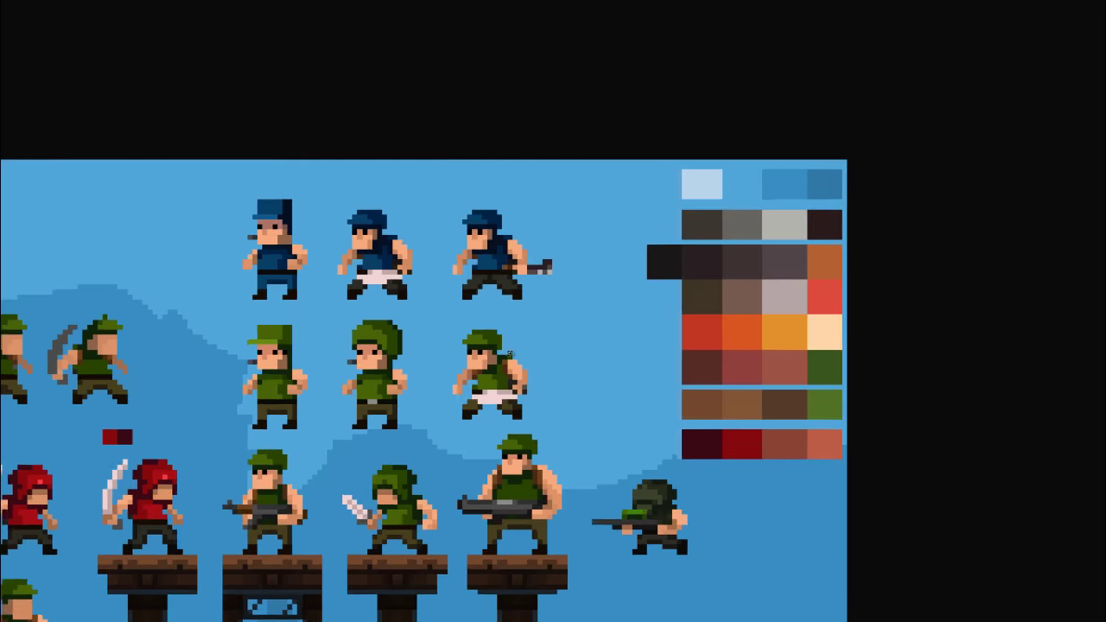
{"action": "scroll", "coordinate": [485, 253], "scroll_direction": "up", "scroll_amount": 3}
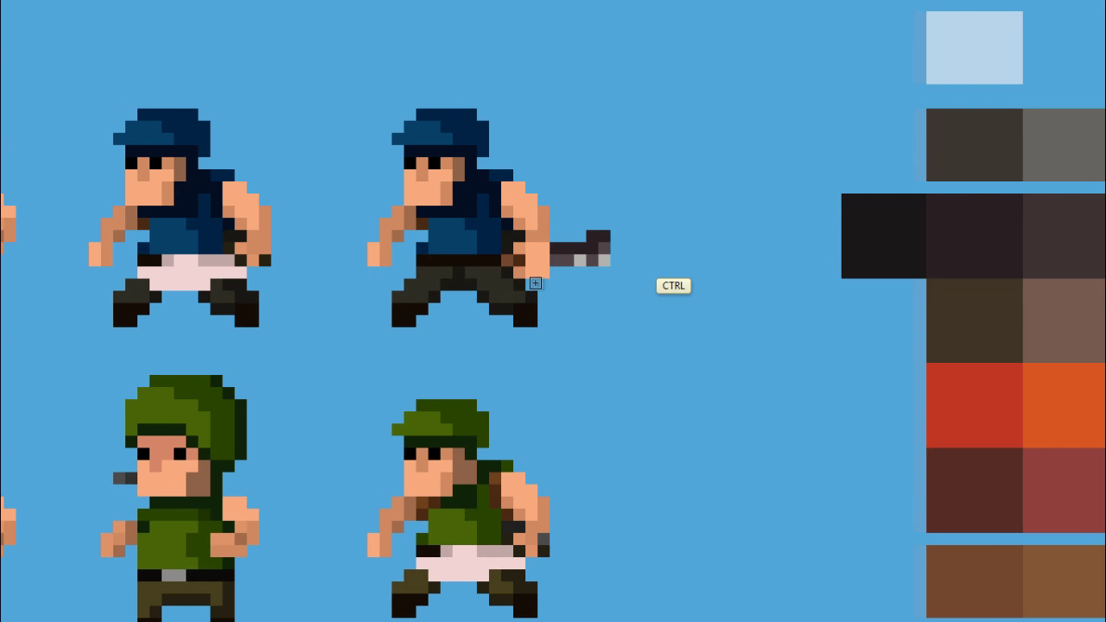